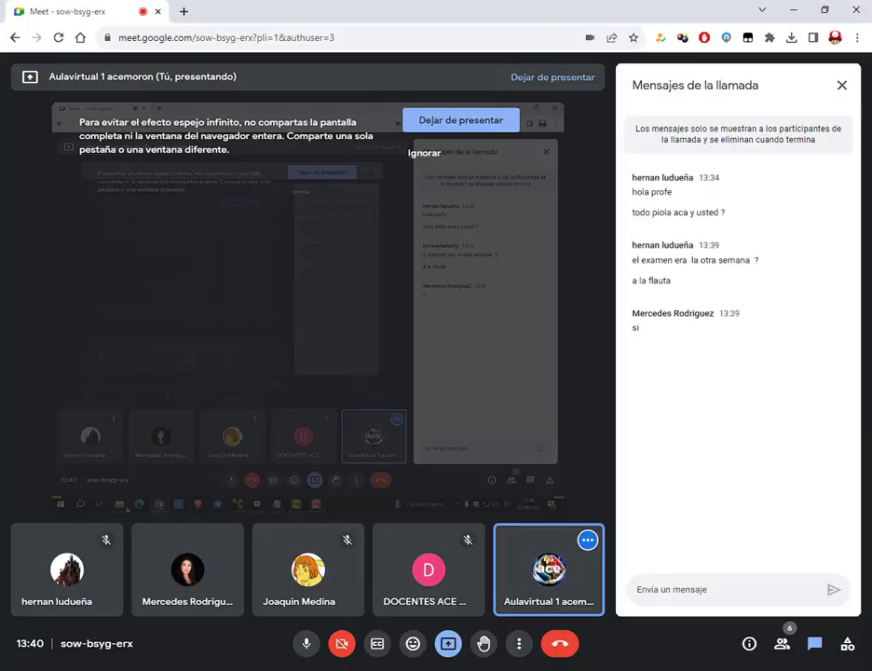
Step: Switch to the Examen folder and open 'Examen práctico de Photoshop.docx'
key("alt+Tab")
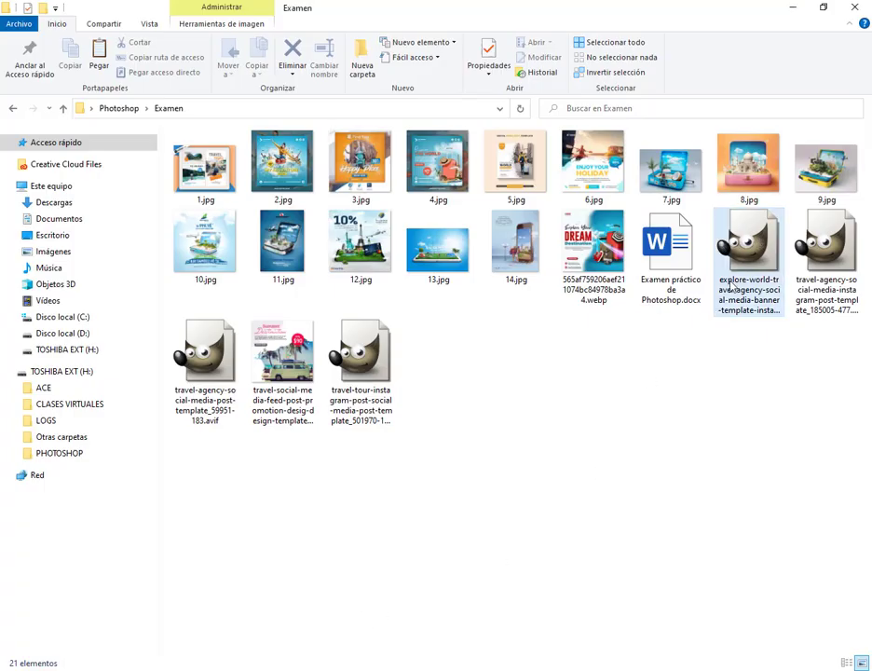
double_click(756, 243)
right_click(742, 261)
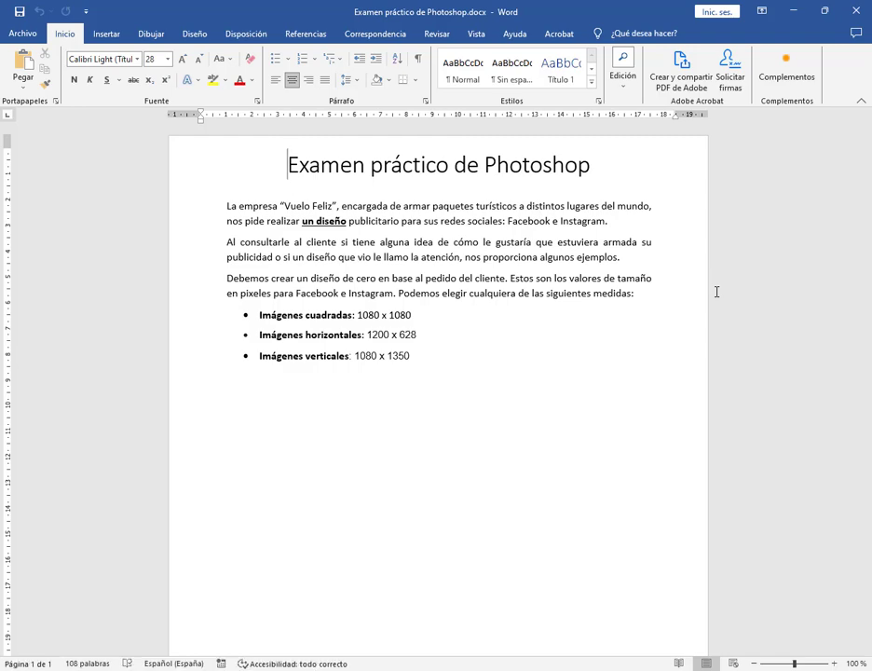
Step: Zoom the Word brief to 120%, then return to the Google Meet call in Chrome
left_click(830, 663)
left_click(830, 663)
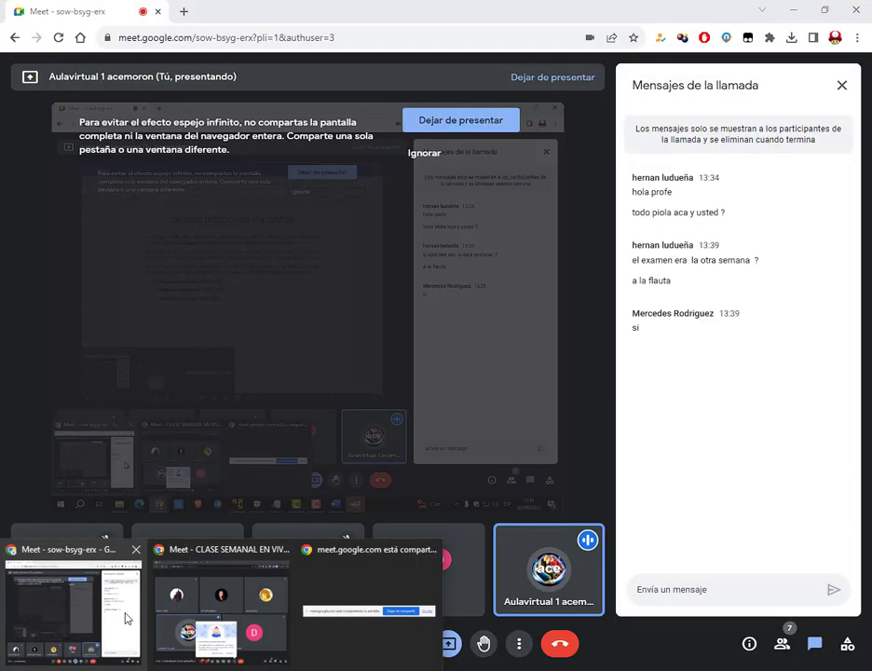
left_click(125, 618)
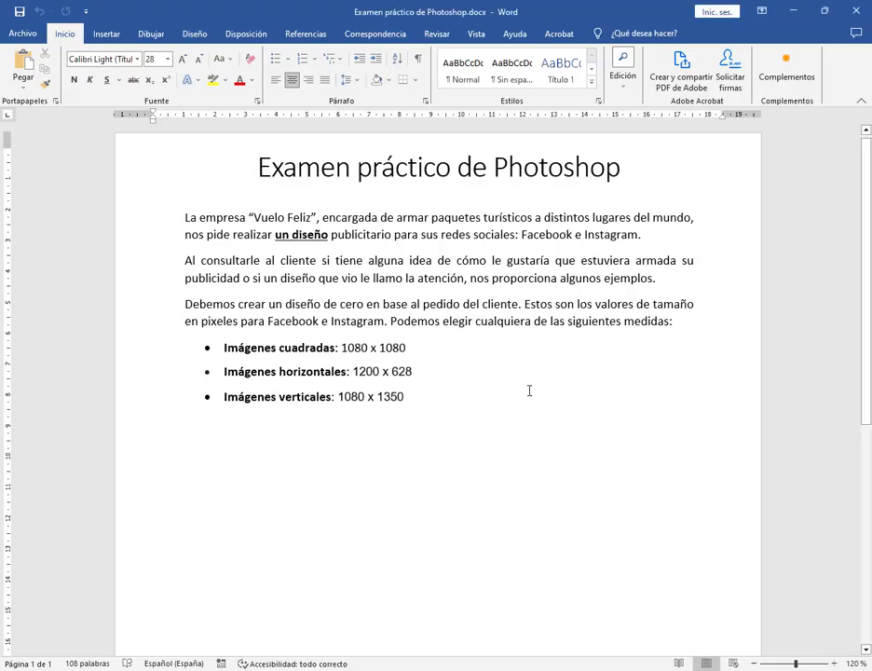
Step: Glance at the Meet call, then return to the Word brief with the caret at its first paragraph
left_click(526, 392)
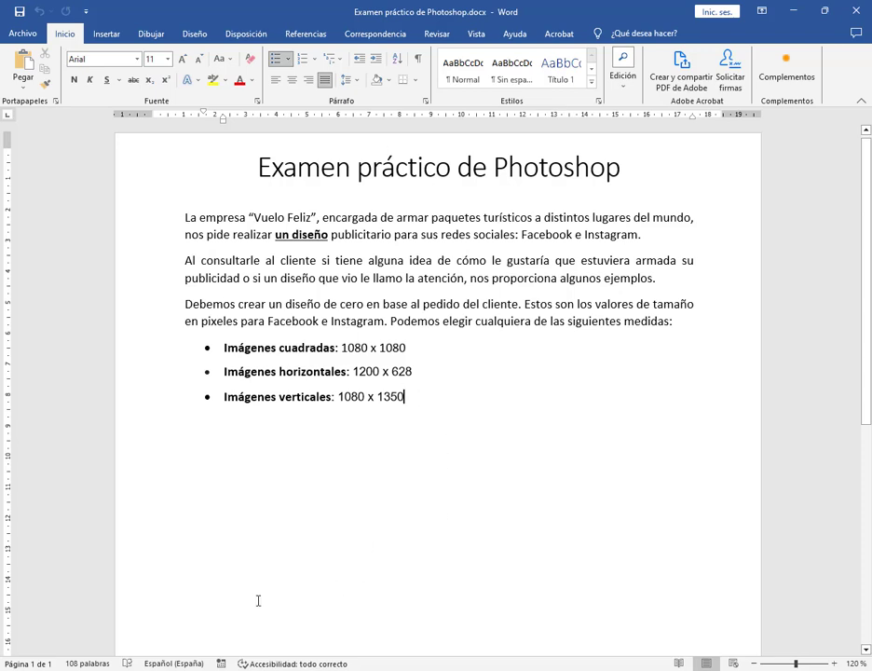
left_click(137, 666)
left_click(137, 649)
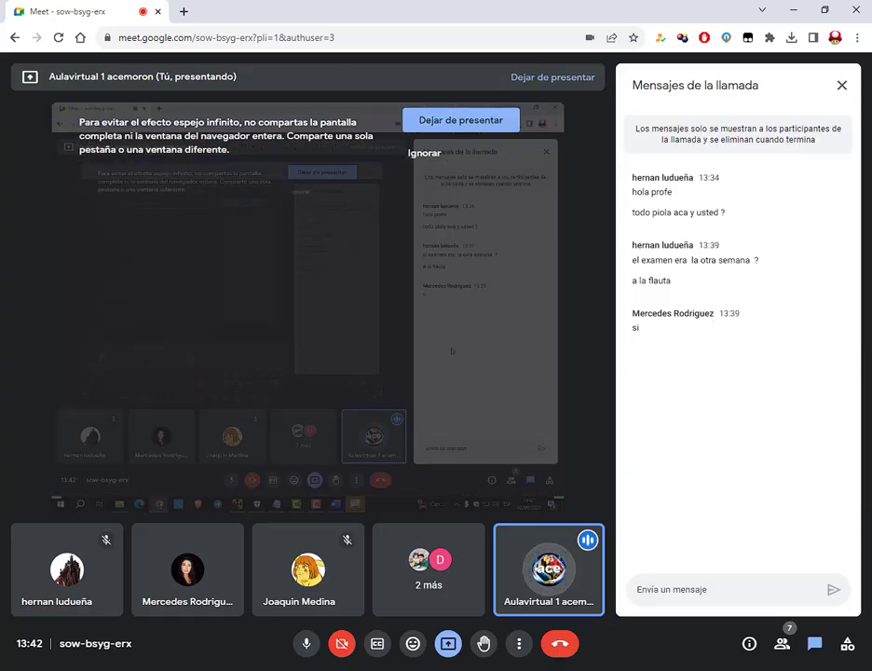
key("alt+Tab")
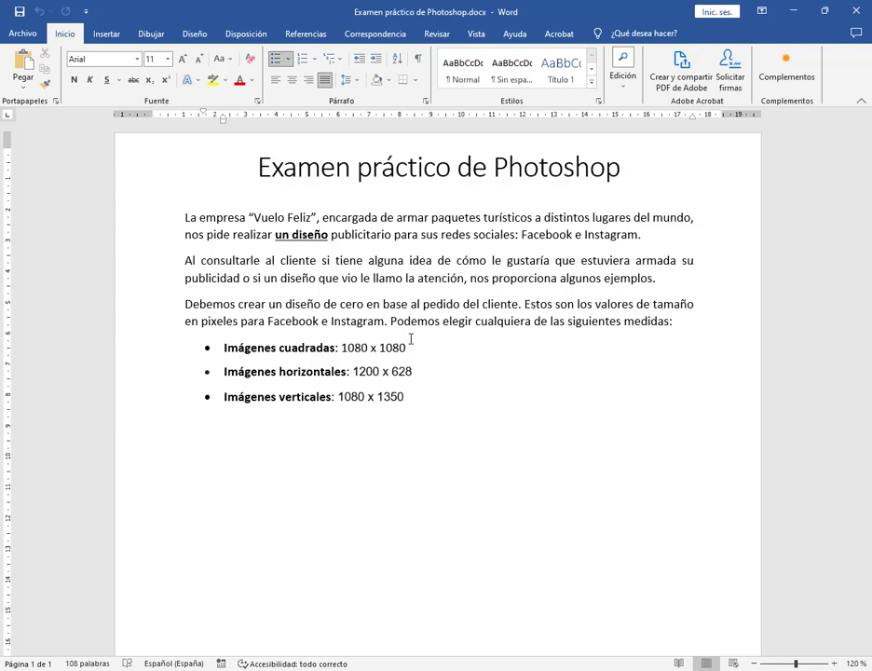
left_click(413, 304)
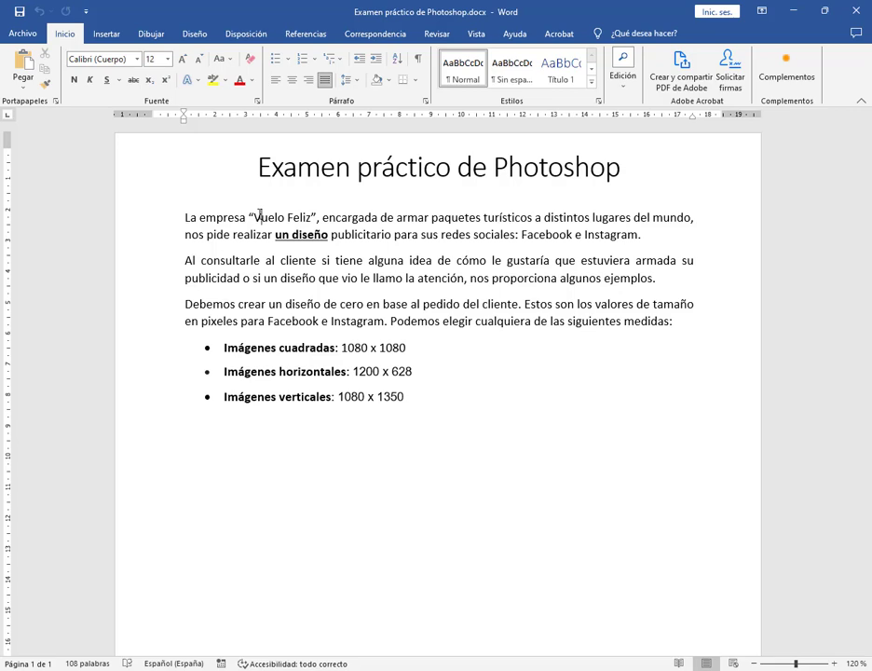
left_click(190, 217)
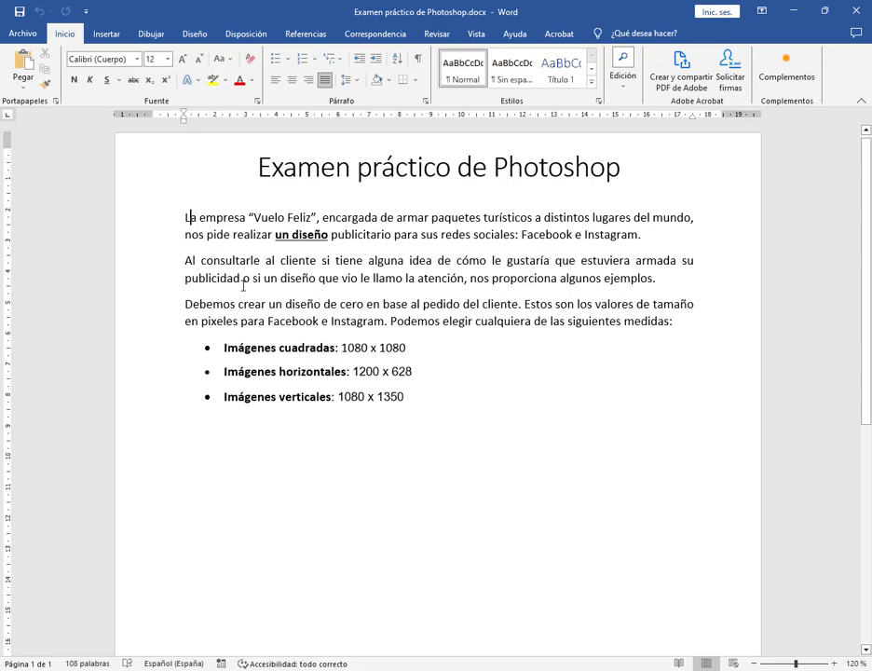
Step: Highlight the key phrases 'realizar un diseño', 'diseño de cero en base' and 'Facebook e Instagram'
left_click_drag(233, 235, 330, 240)
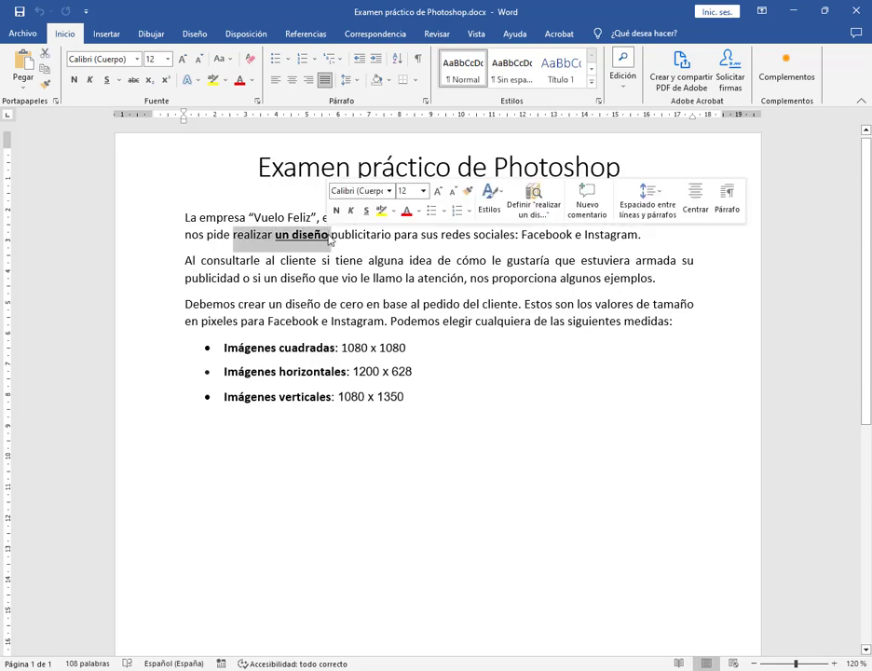
left_click(330, 238)
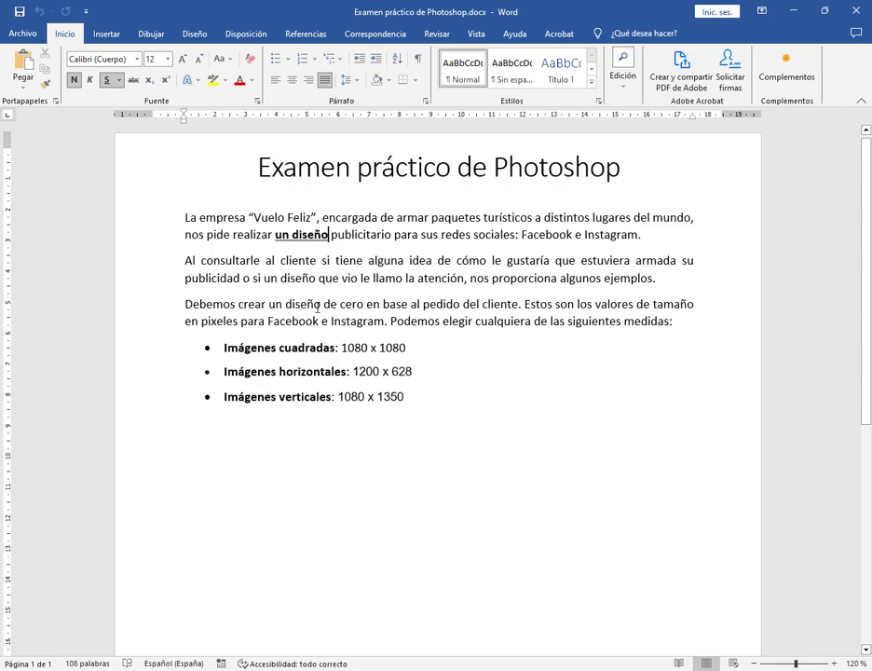
left_click_drag(318, 307, 408, 306)
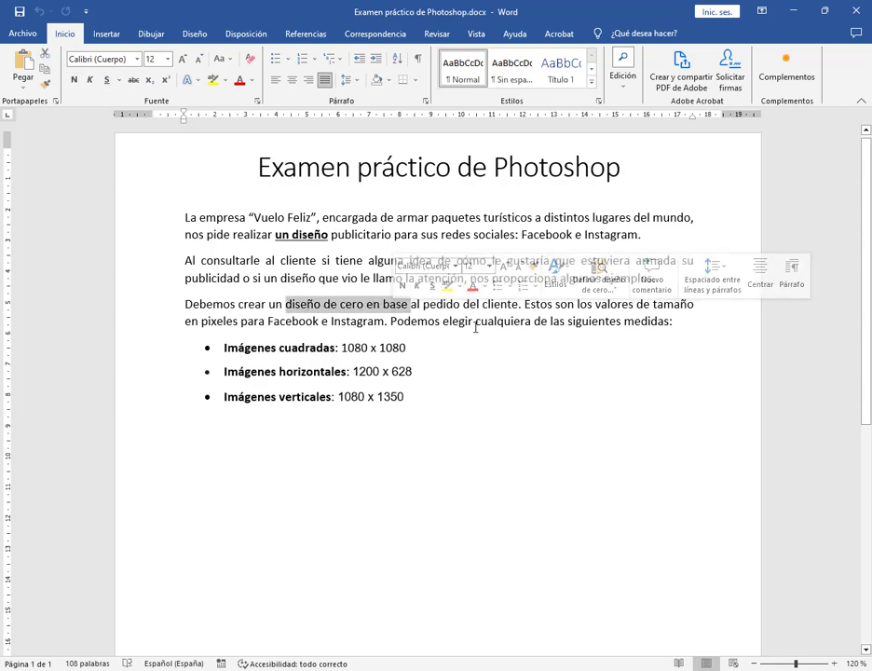
left_click(475, 324)
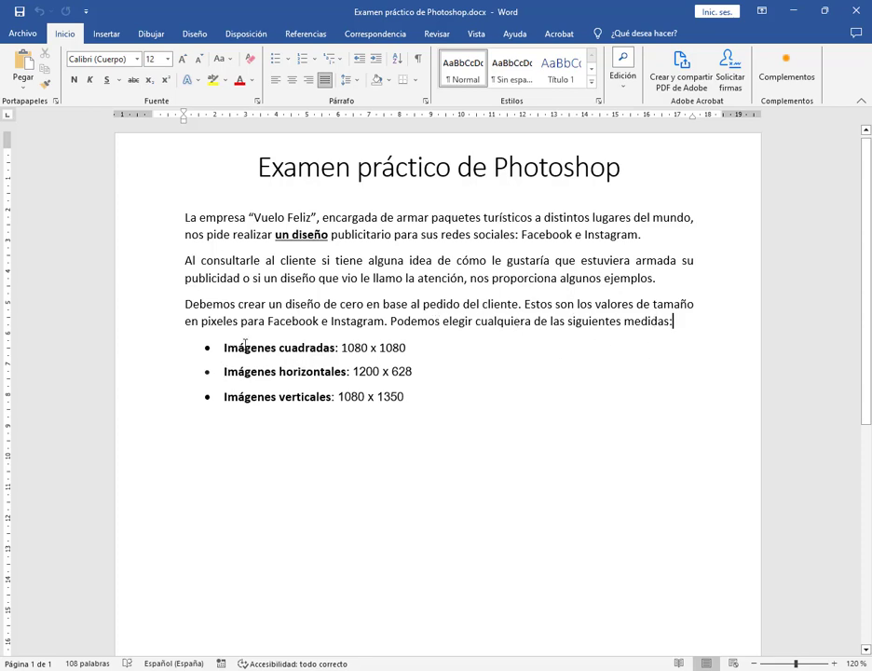
left_click_drag(245, 343, 401, 348)
left_click(342, 348)
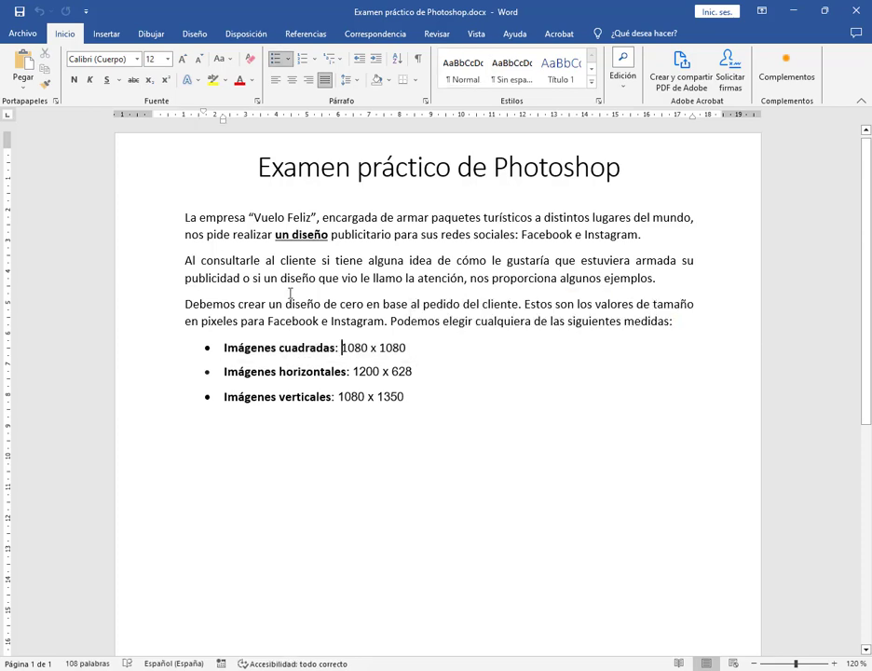
left_click_drag(276, 233, 329, 234)
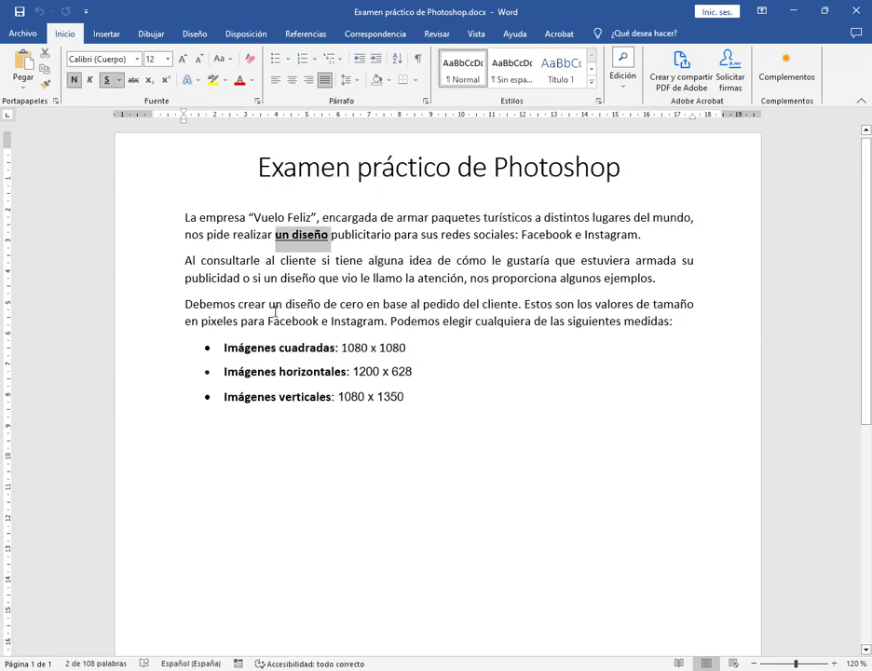
left_click_drag(268, 321, 383, 320)
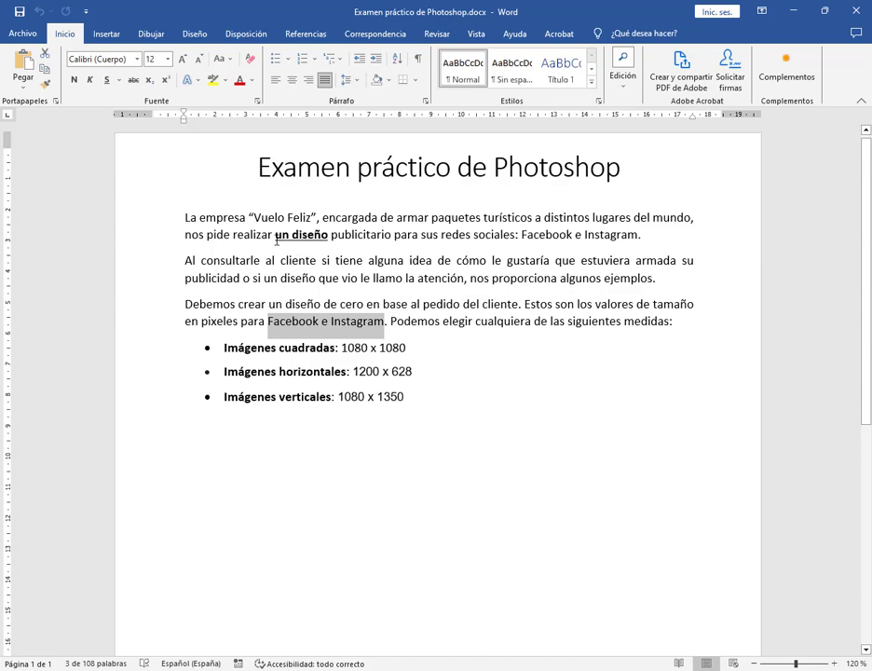
left_click_drag(275, 236, 326, 237)
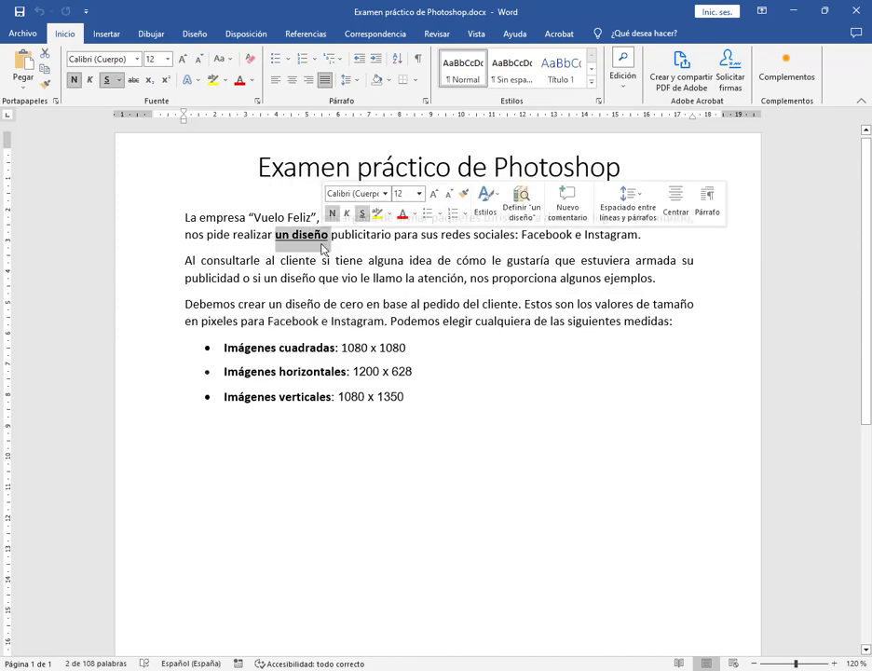
left_click(400, 277)
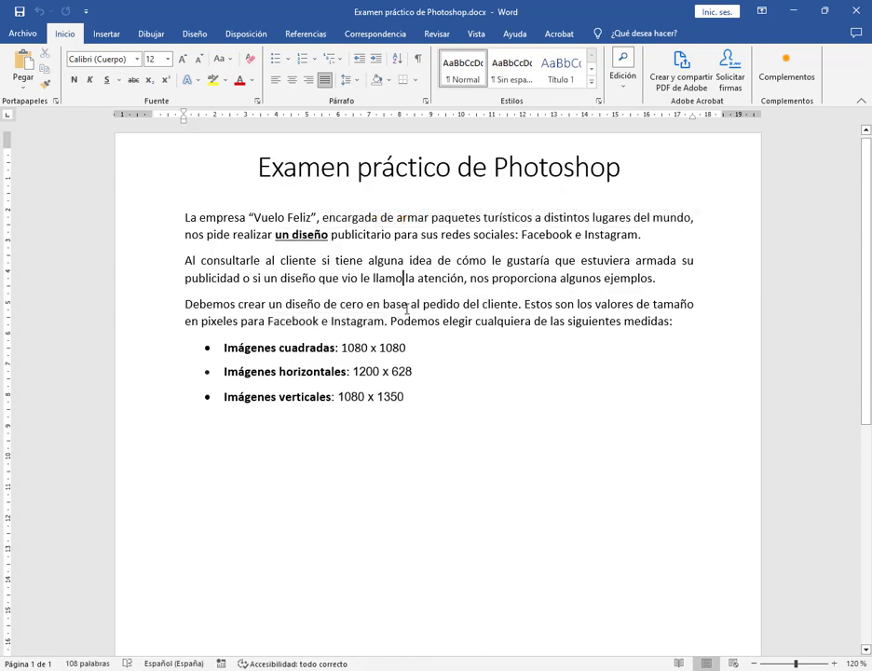
Step: Highlight the Imágenes cuadradas, horizontales and verticales size items, then return to Google Meet
left_click_drag(224, 348, 334, 347)
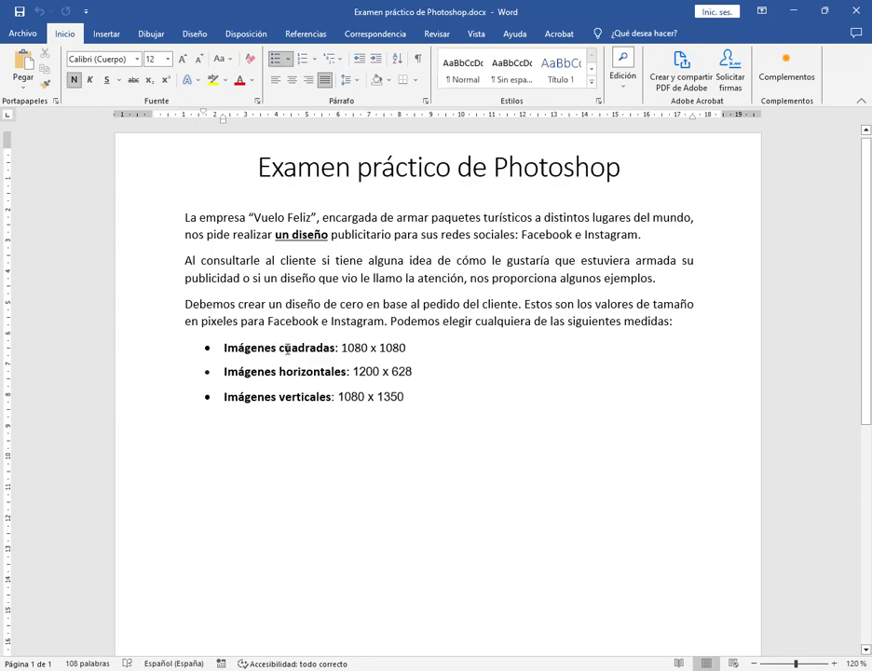
left_click(336, 352)
left_click_drag(225, 370, 346, 370)
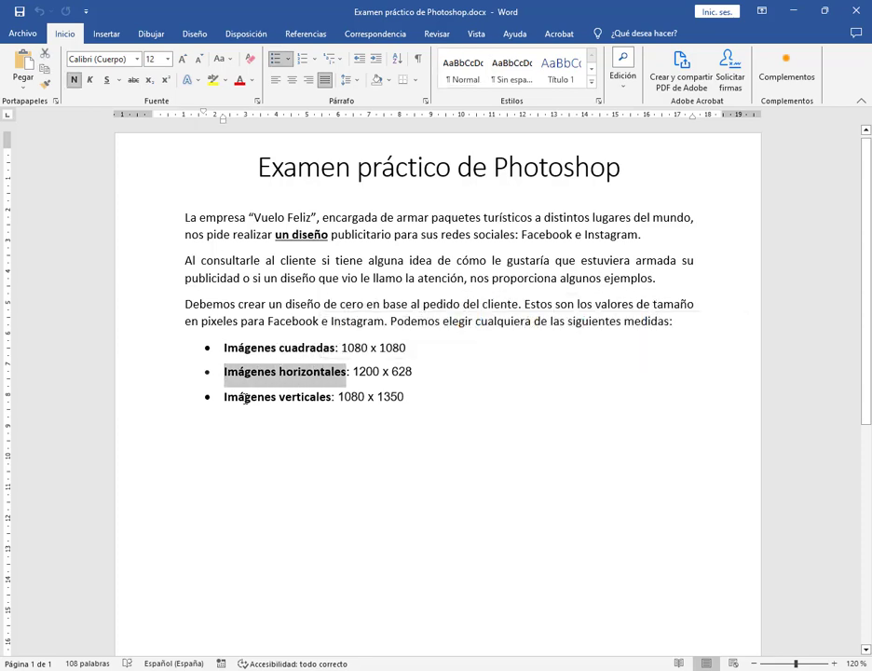
left_click_drag(225, 397, 324, 398)
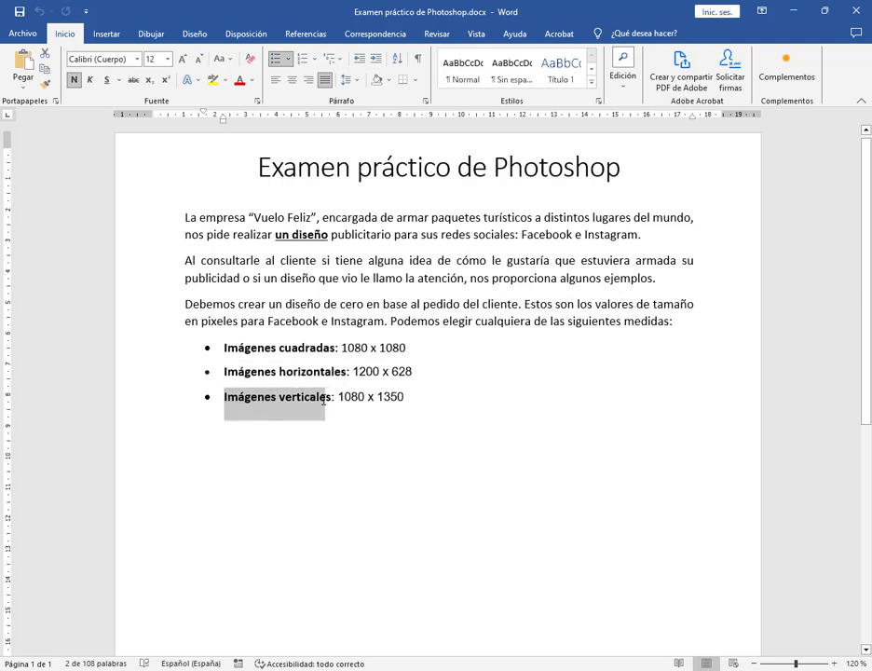
left_click(428, 421)
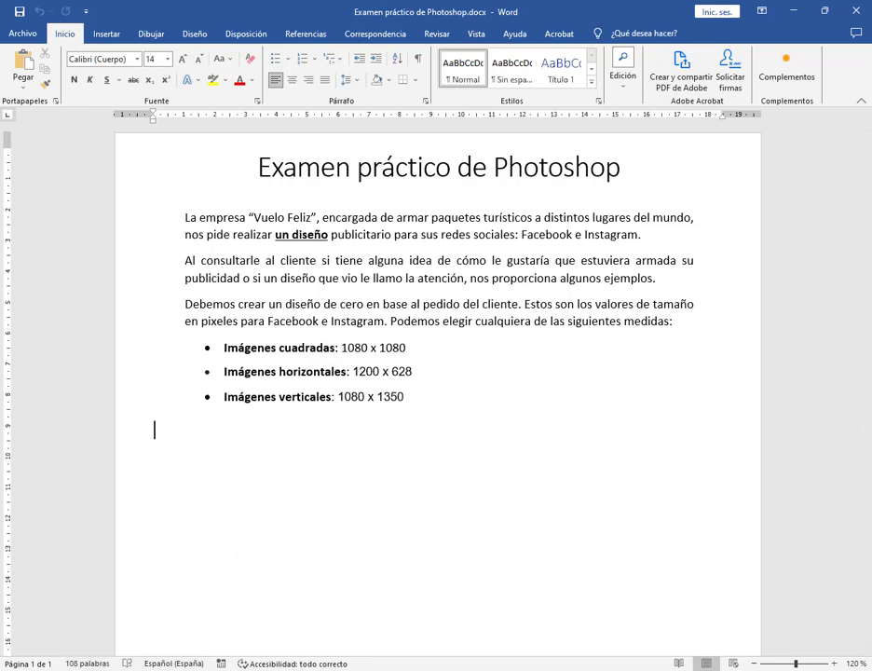
left_click(114, 637)
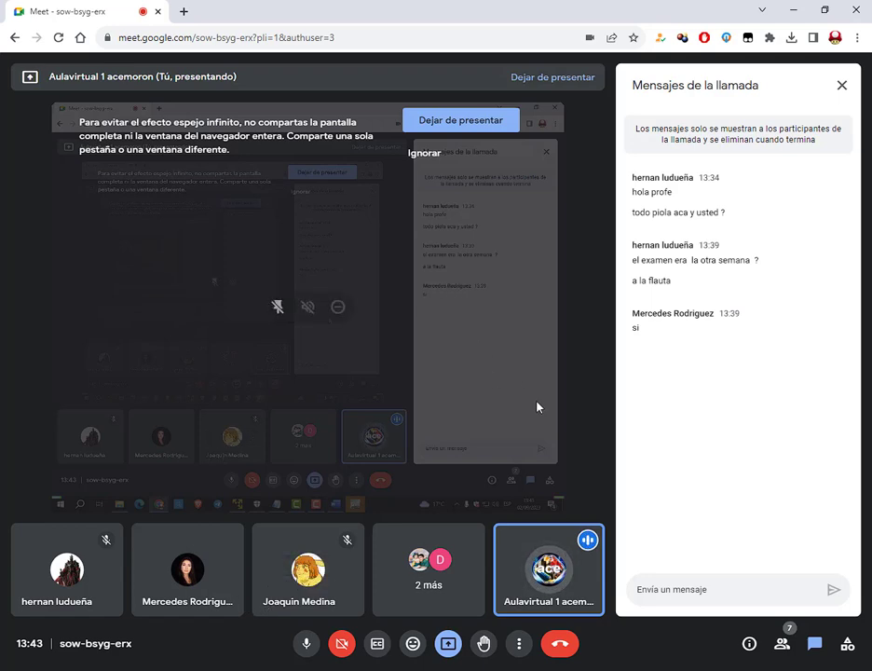
Step: Draw red tall, wide and square boxes for the three image formats, then clear them
left_click_drag(652, 365, 713, 468)
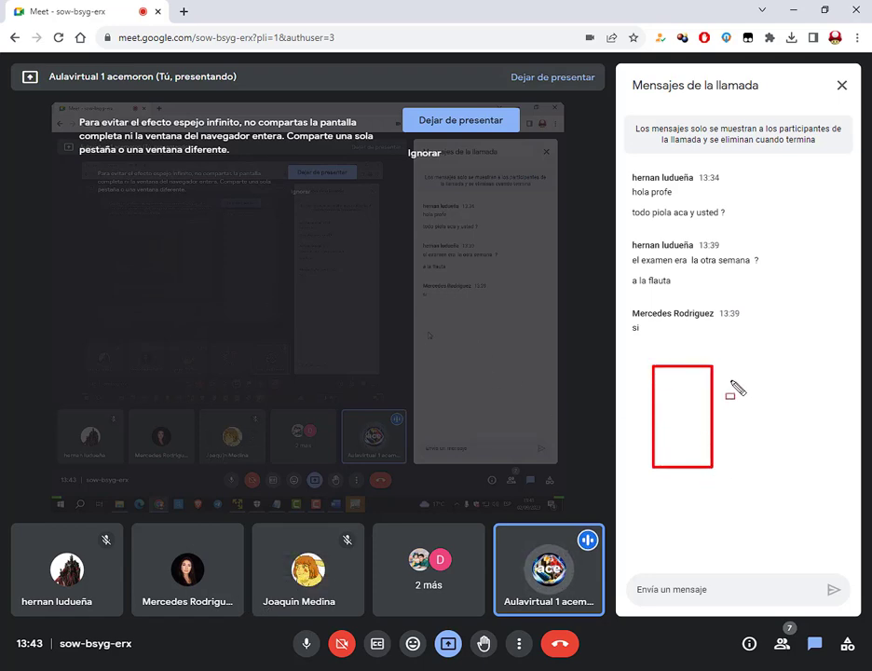
left_click_drag(729, 380, 835, 447)
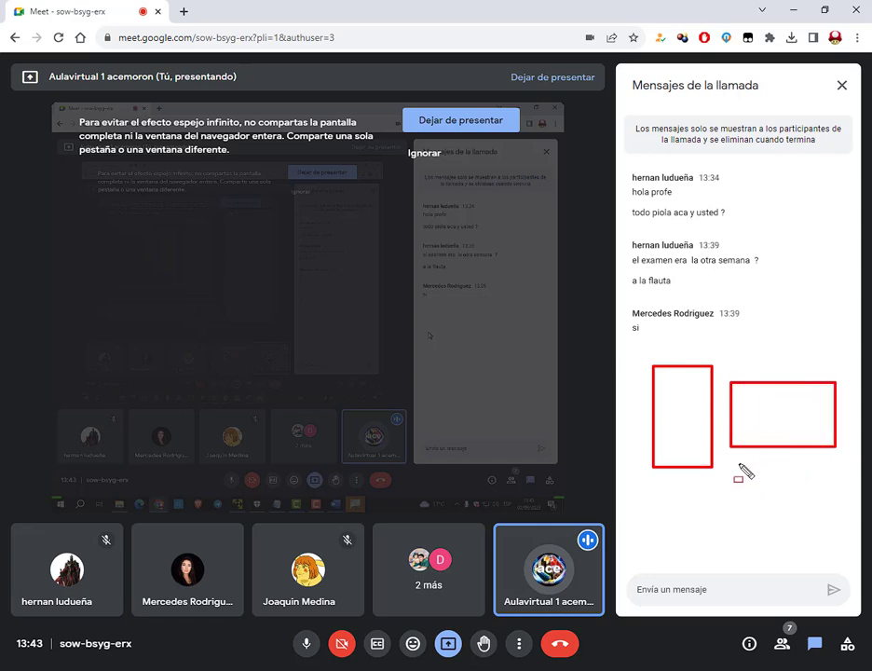
left_click_drag(737, 462, 830, 543)
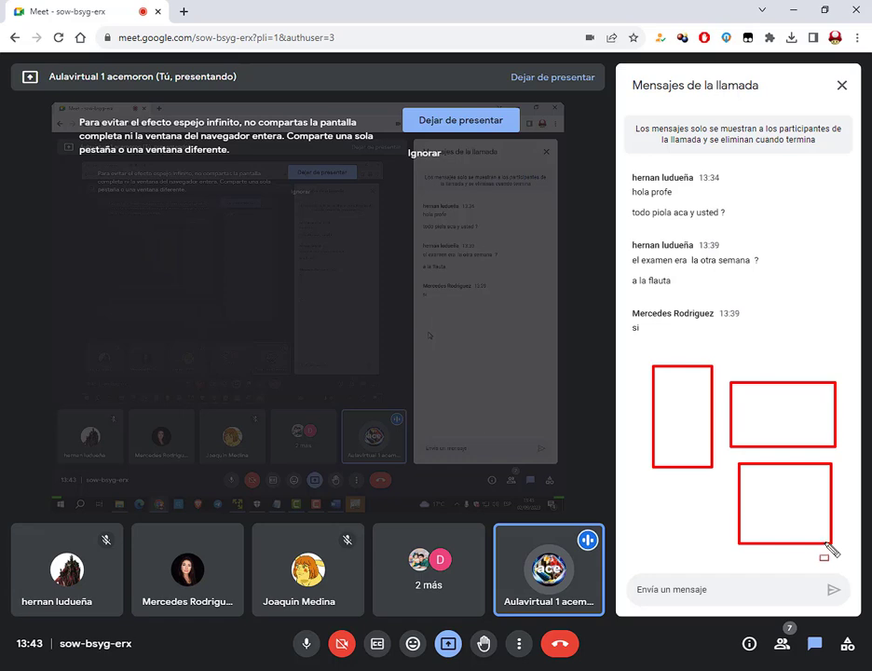
key("Escape")
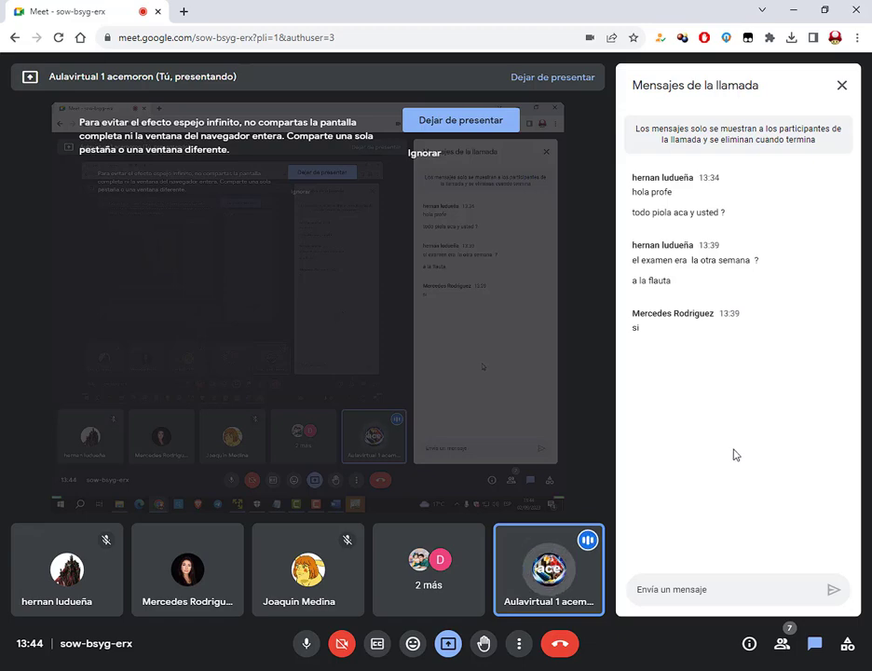
Step: Back in Word, highlight the Imágenes cuadradas item once more
key("alt+Tab")
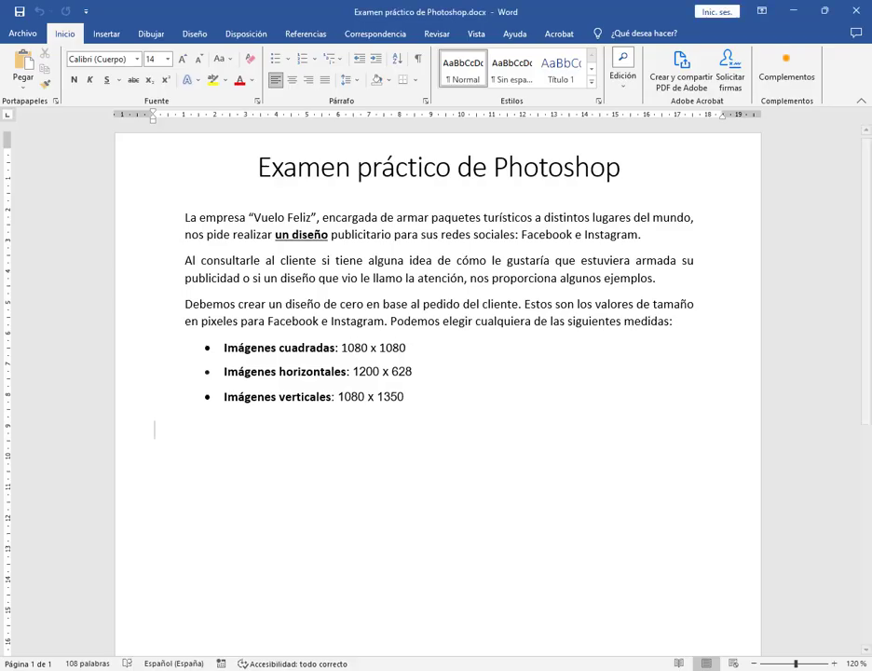
left_click_drag(224, 347, 325, 349)
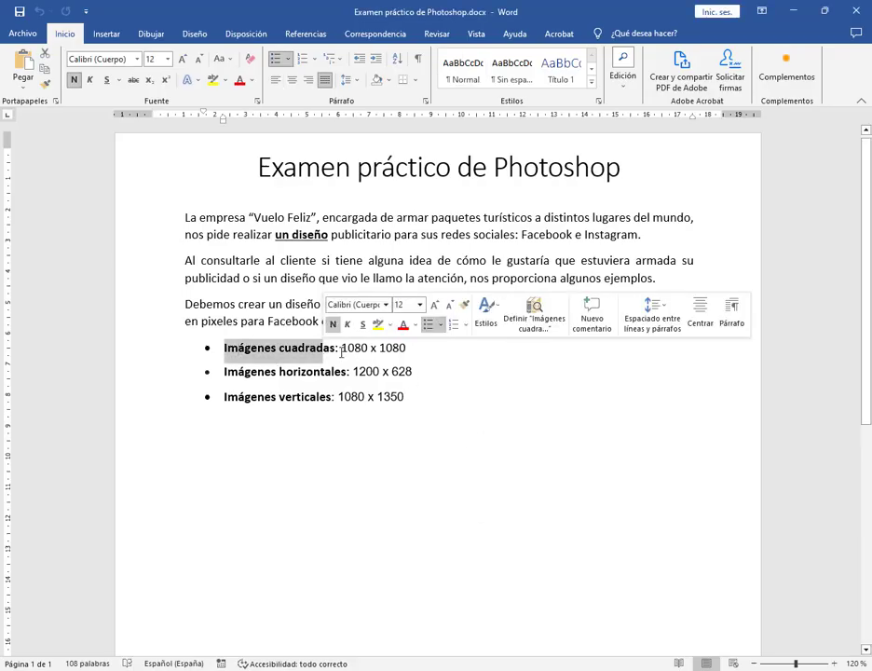
left_click(459, 415)
Step: Show the Examen folder as extra-large icons and open 1.jpg in Photos
key("alt+Tab")
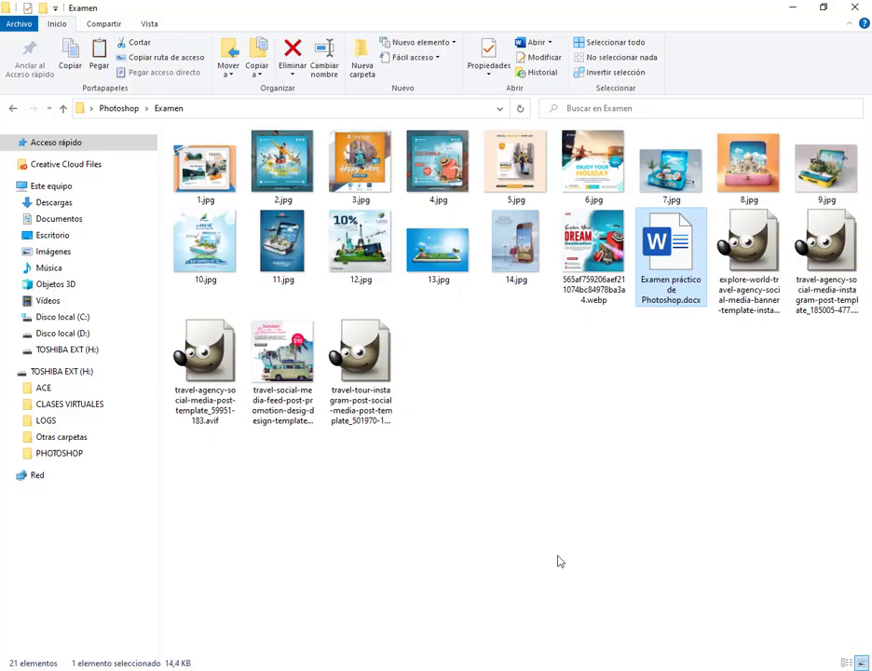
left_click(154, 23)
left_click(177, 43)
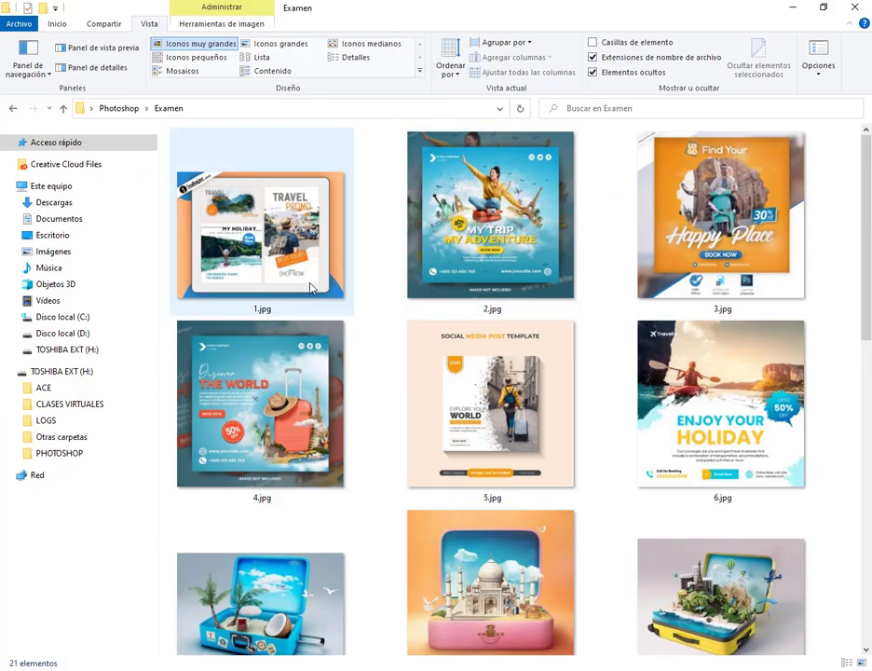
left_click_drag(233, 210, 805, 318)
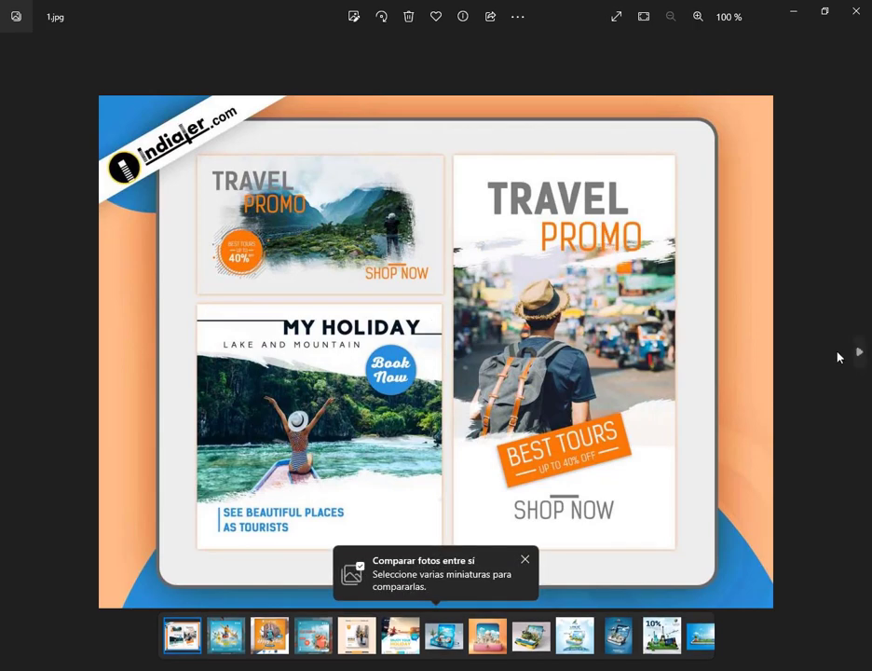
Step: Page through the sample ads from 2.jpg to the final DREAM Destination webp, then open Windows search
left_click(861, 358)
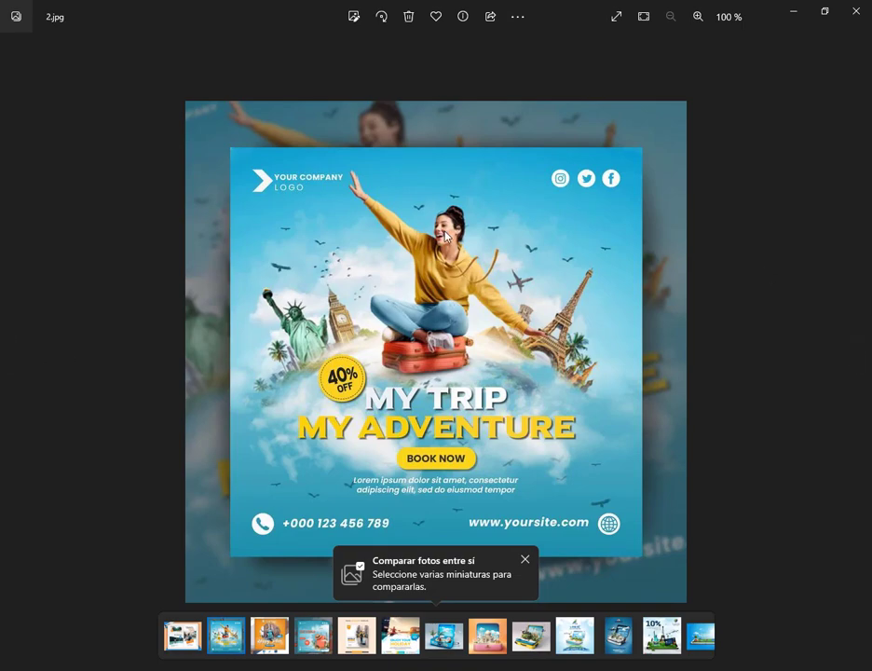
left_click(860, 351)
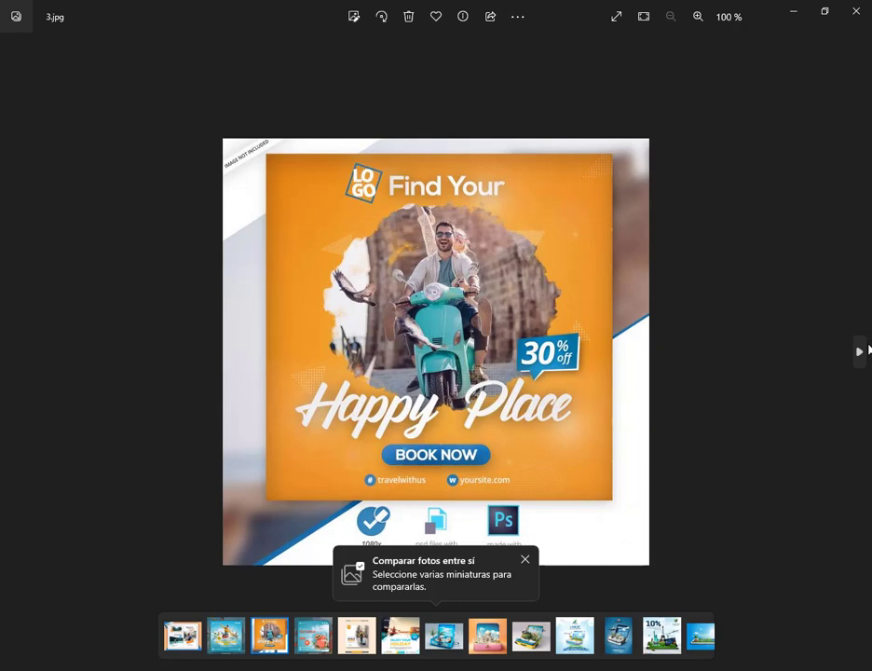
left_click(859, 351)
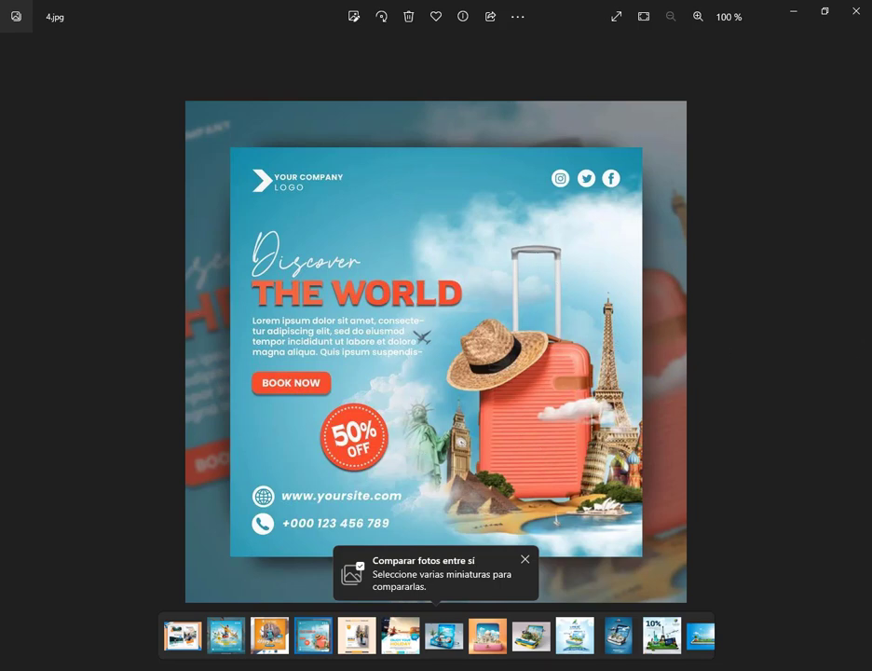
left_click(861, 363)
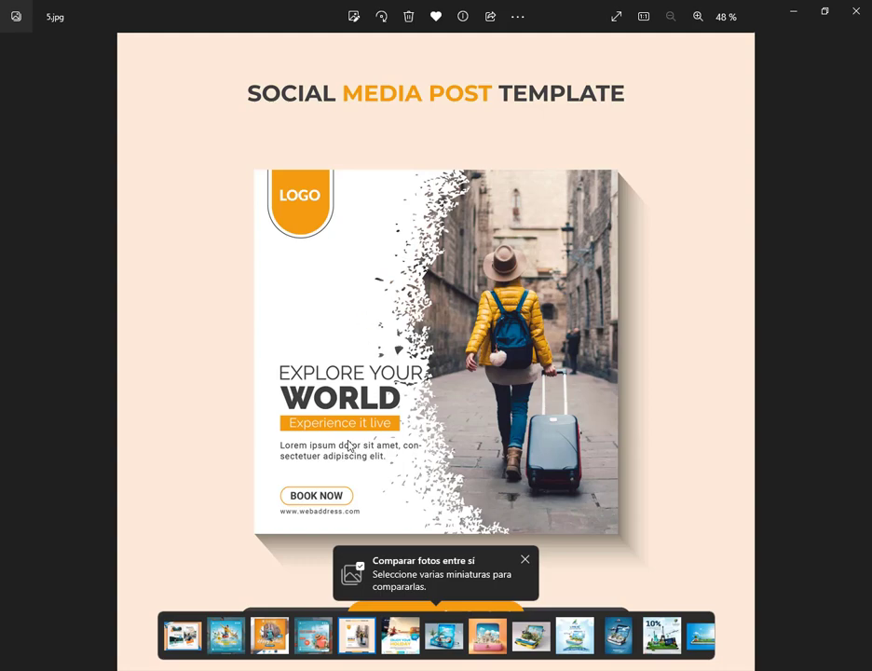
left_click(857, 350)
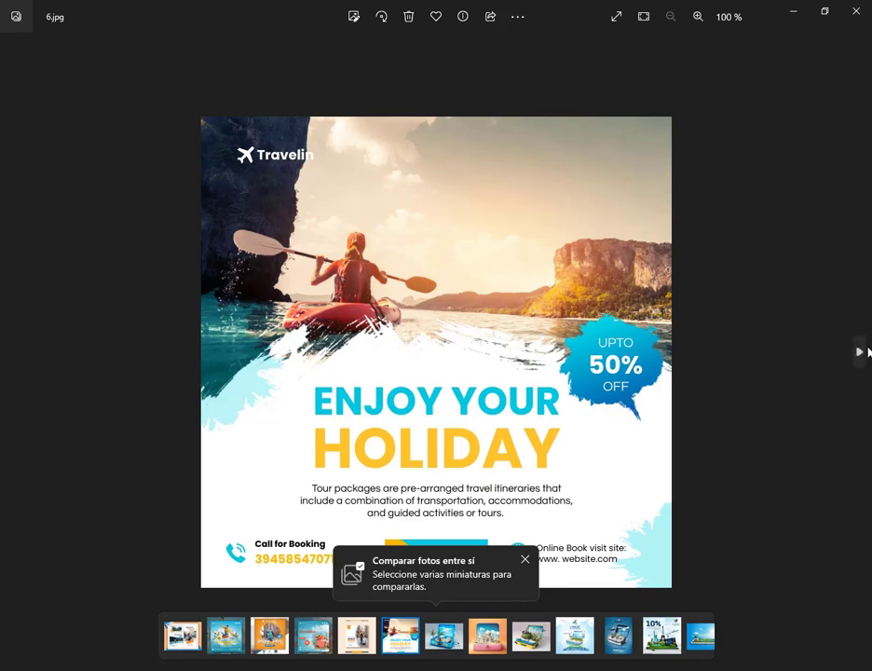
left_click(857, 350)
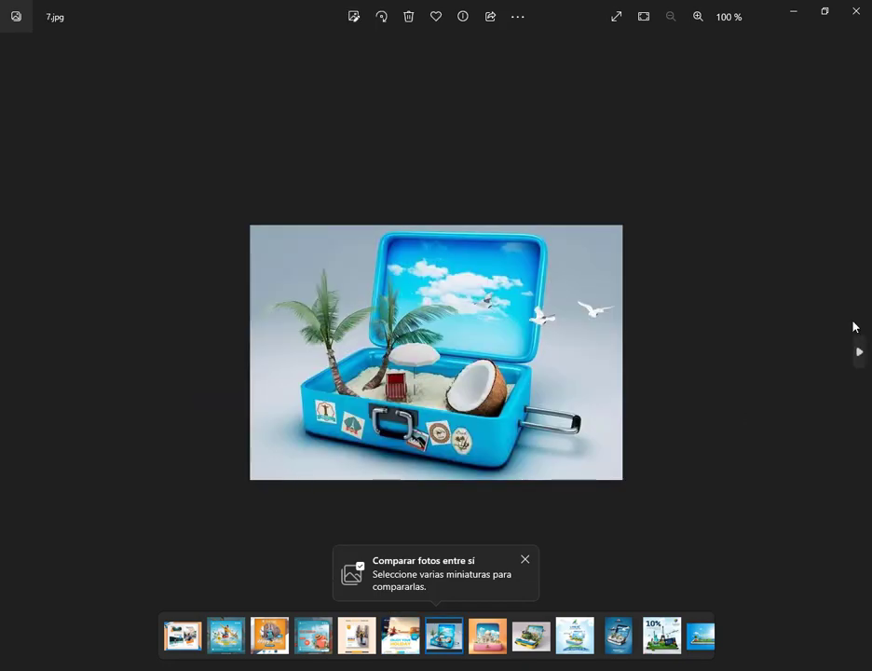
left_click(859, 352)
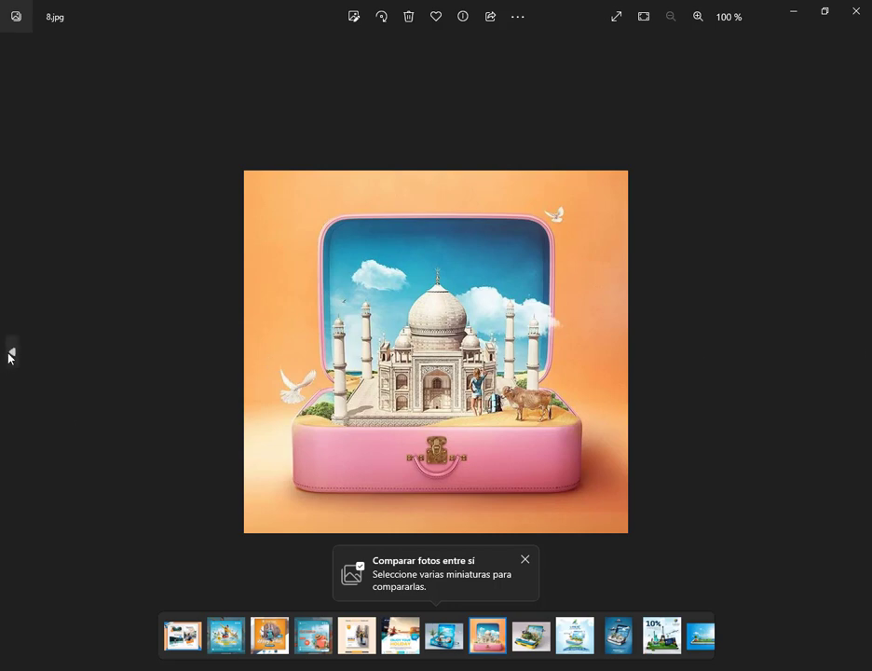
left_click(11, 352)
left_click(859, 352)
left_click(859, 352)
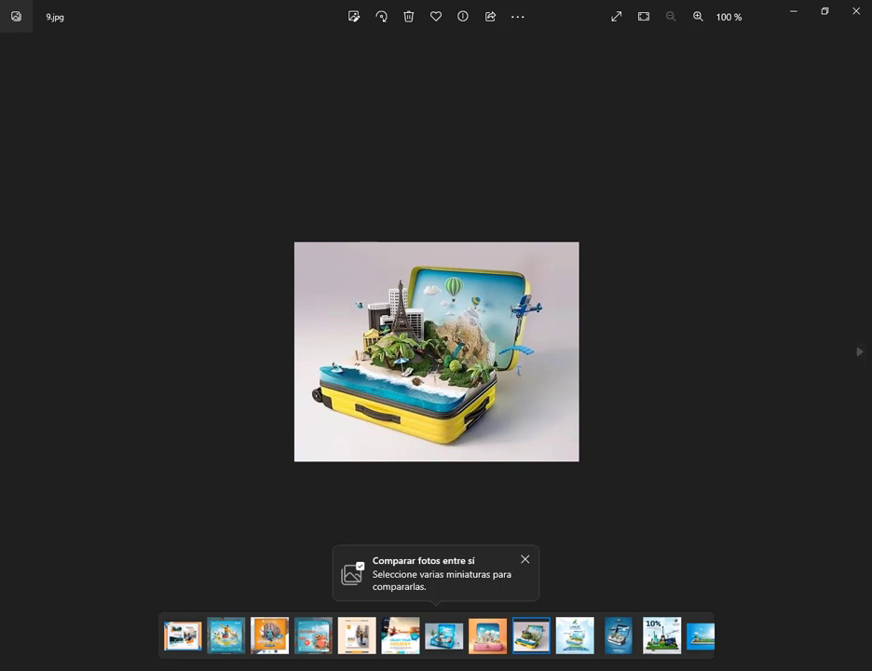
left_click(859, 347)
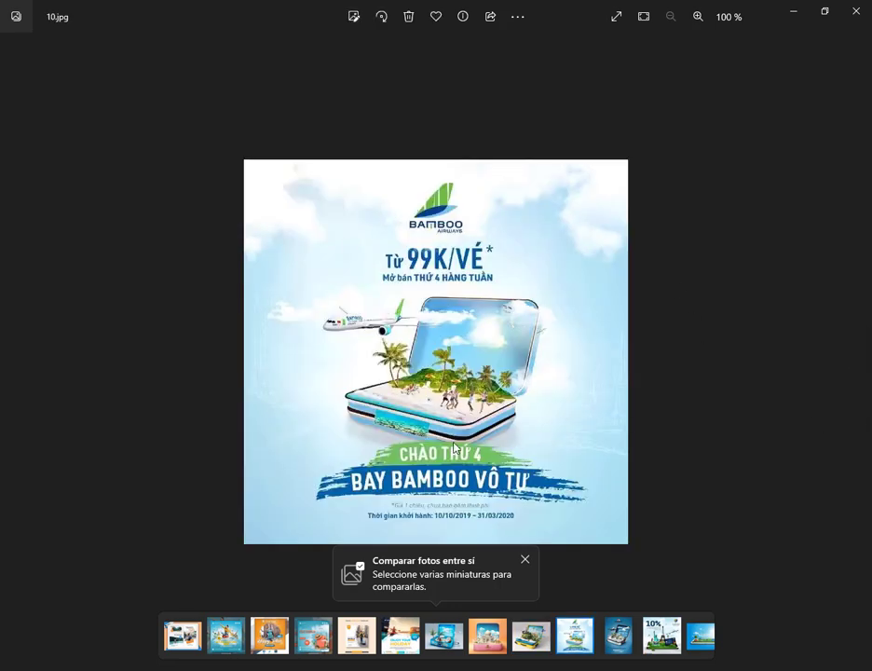
left_click(860, 351)
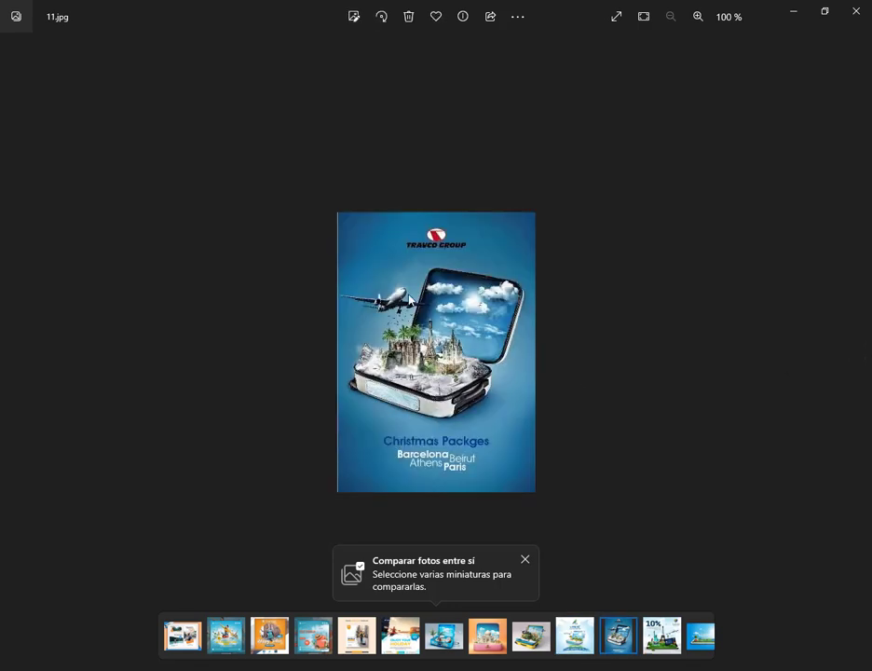
left_click(859, 353)
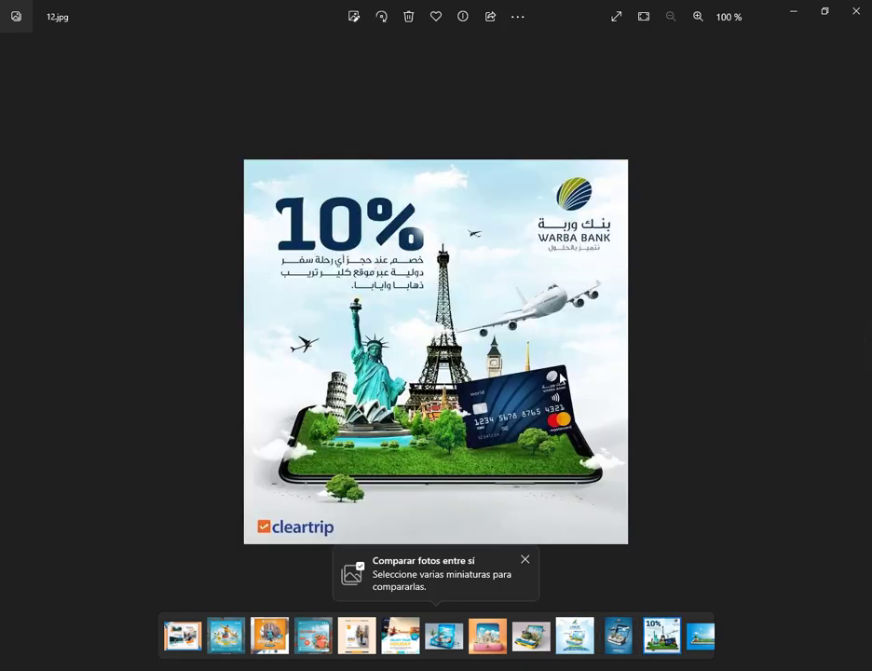
left_click(858, 354)
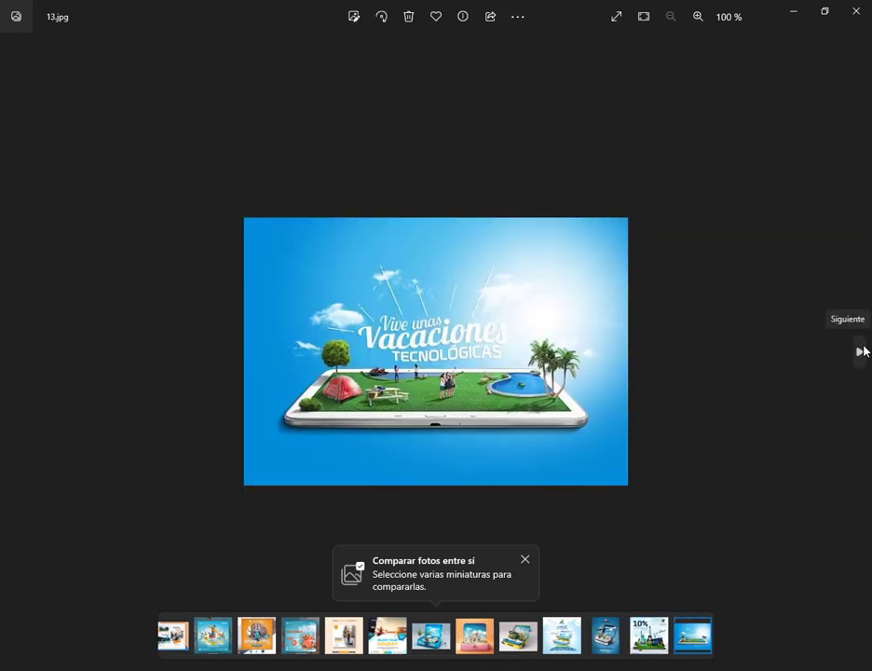
left_click(861, 352)
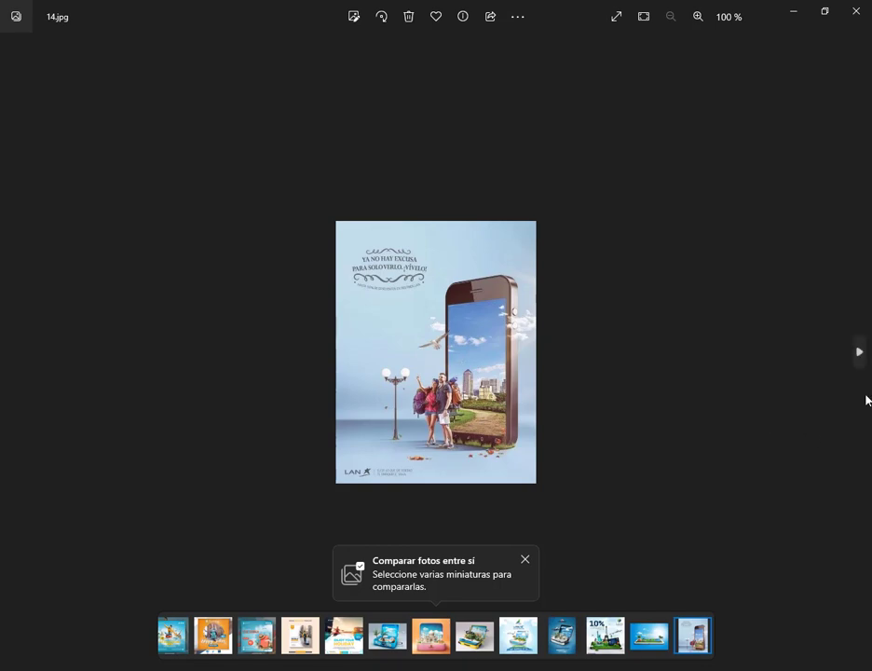
left_click(858, 352)
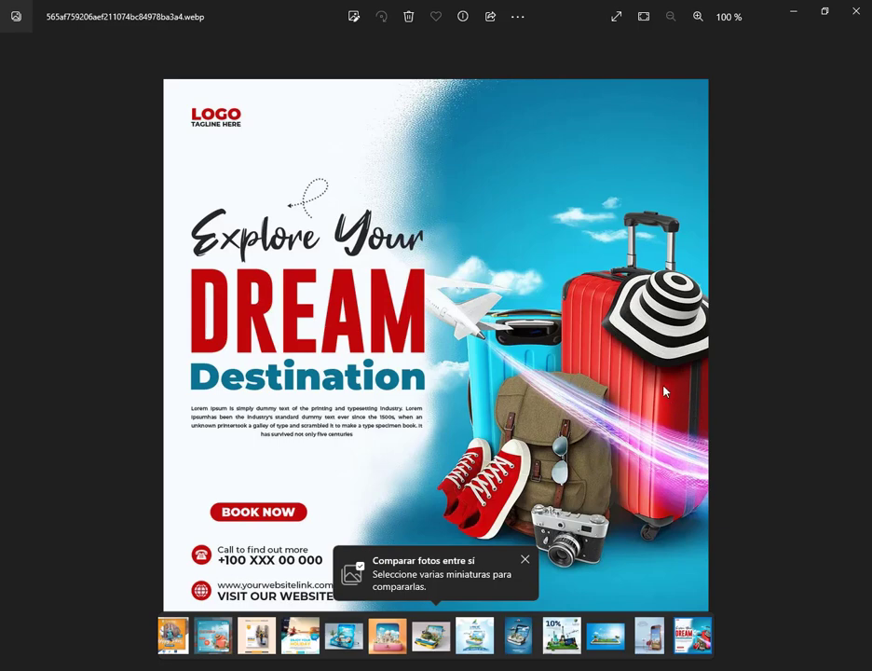
key("super+s")
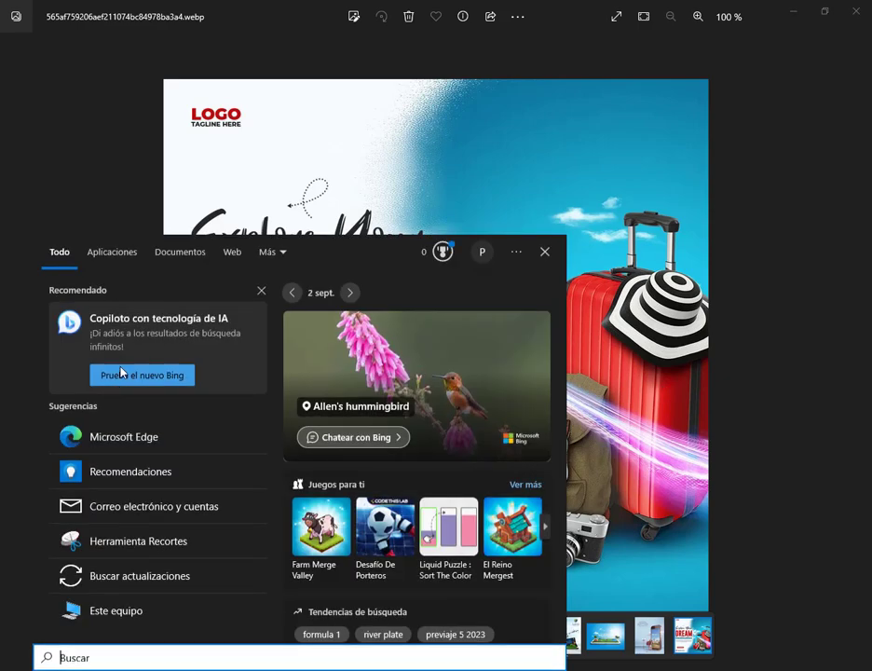
Step: Launch Notepad from search and set its font size to 20
left_click(116, 253)
left_click(223, 325)
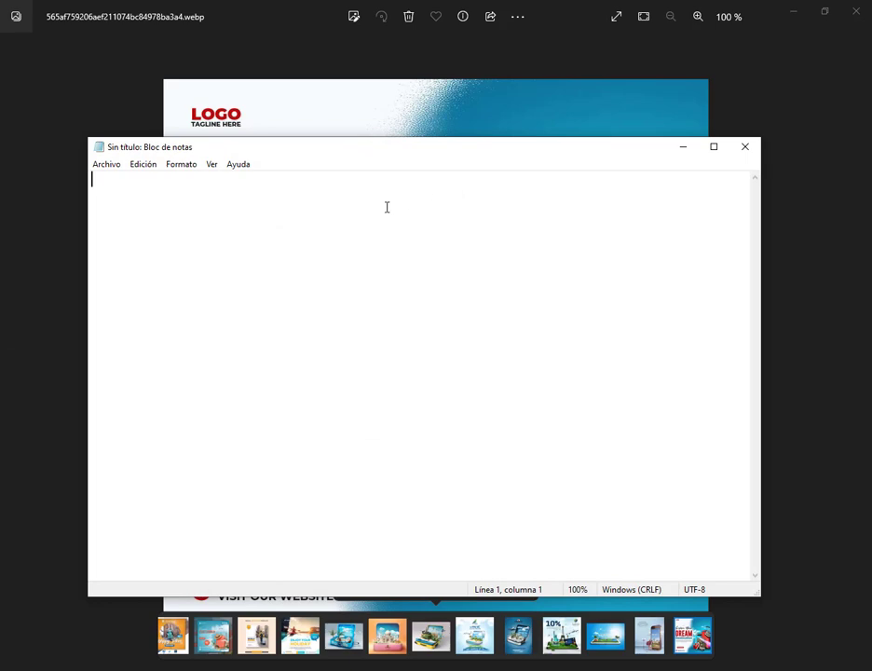
left_click(181, 163)
left_click(209, 194)
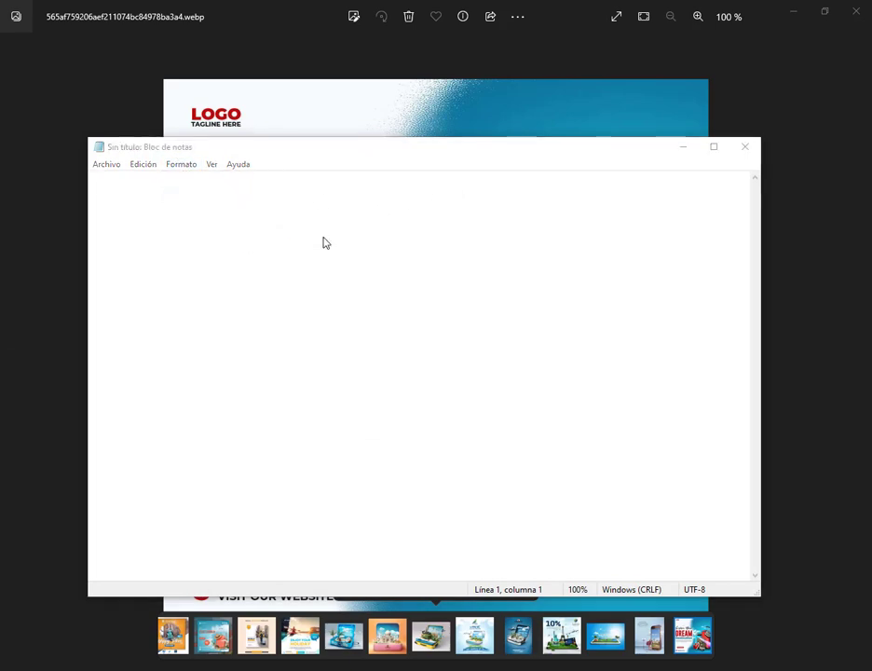
left_click(351, 346)
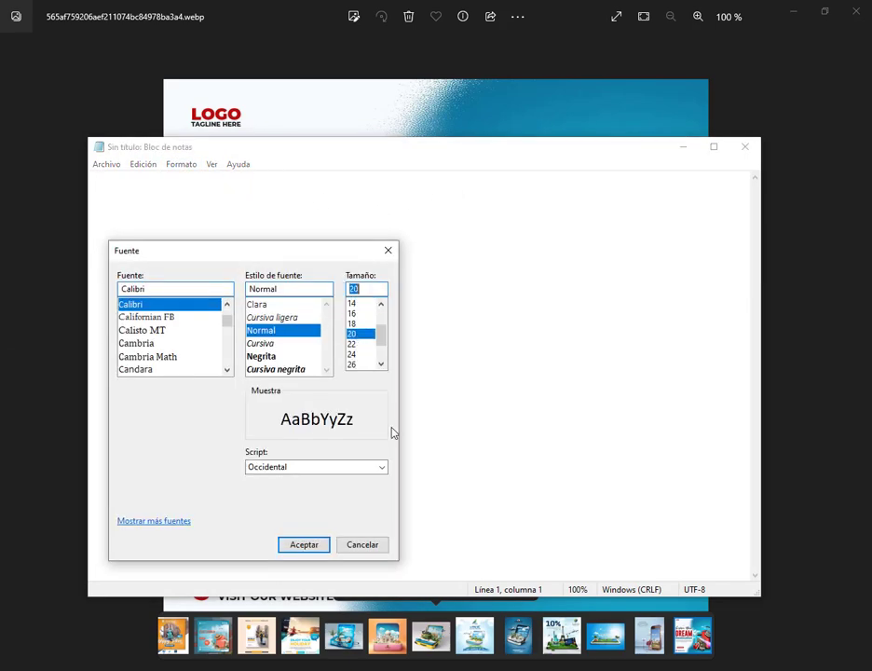
left_click(310, 548)
left_click_drag(319, 160, 545, 183)
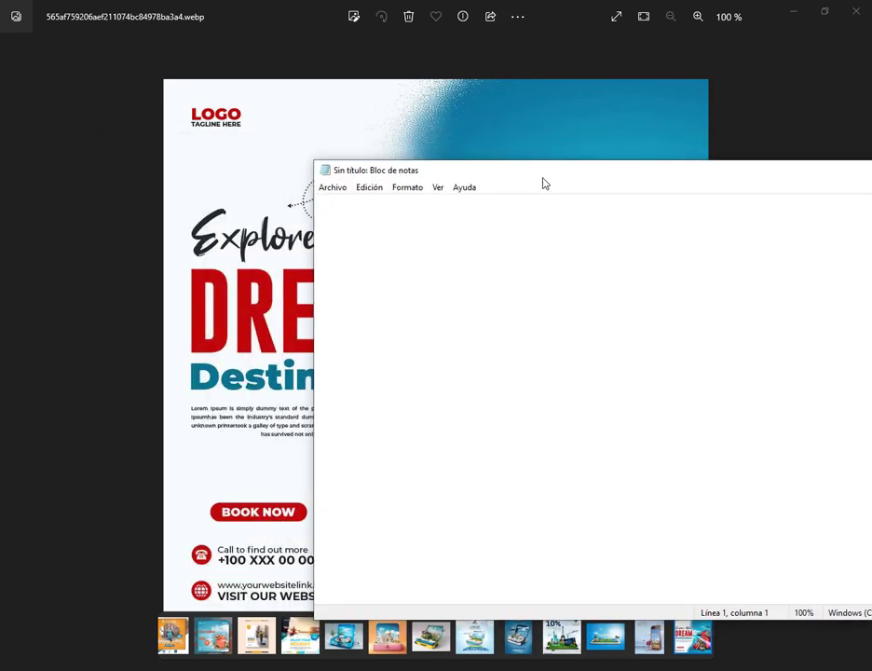
Step: Type 'CAMERA RAW' and 'OPCIONES DE FUSIÓN' on two separate lines
type("CAMERA RA")
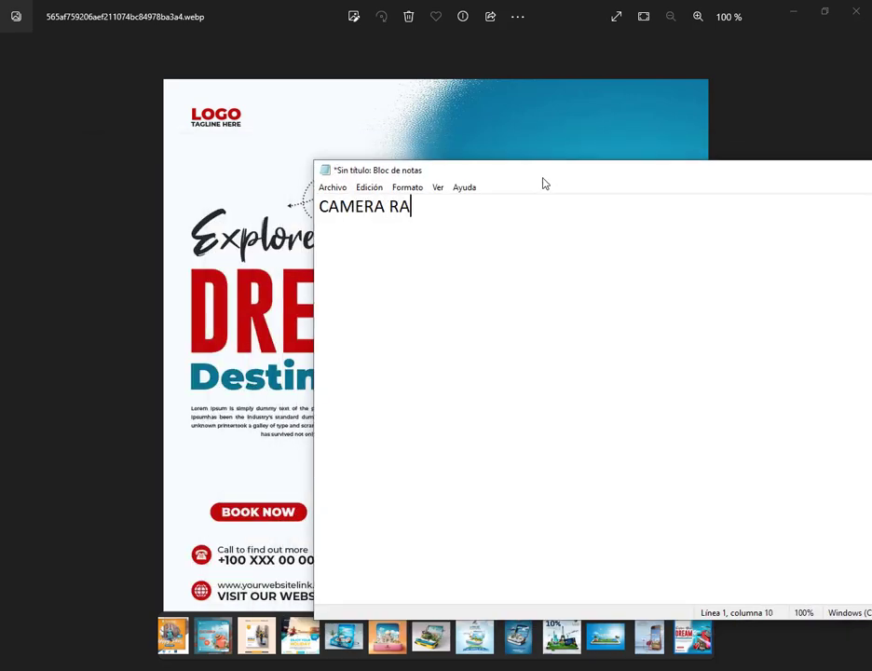
type("W")
key("Return")
type("OPCION")
key("BackSpace")
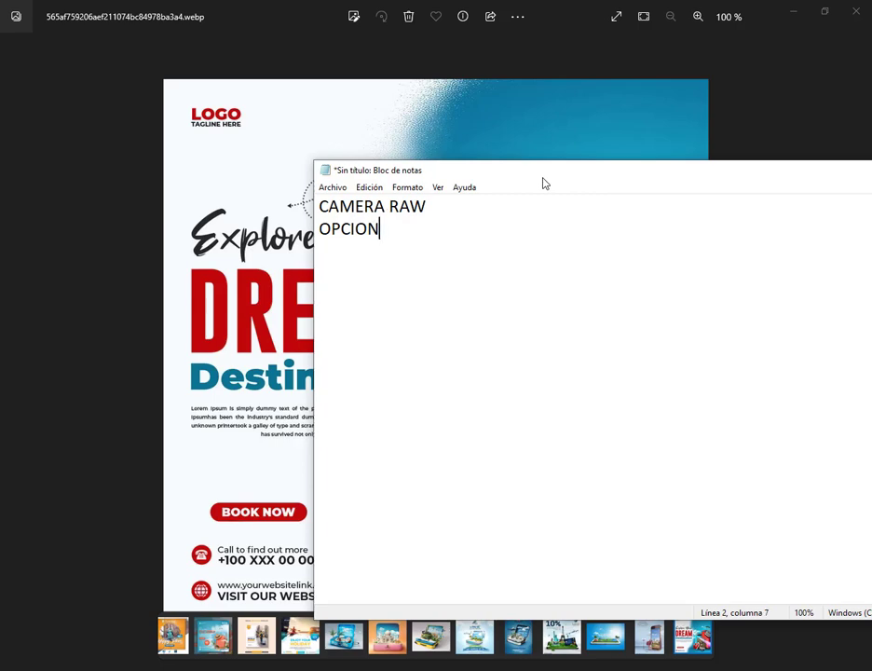
type("ES DE FUS")
key("BackSpace")
type("FUSIÓ")
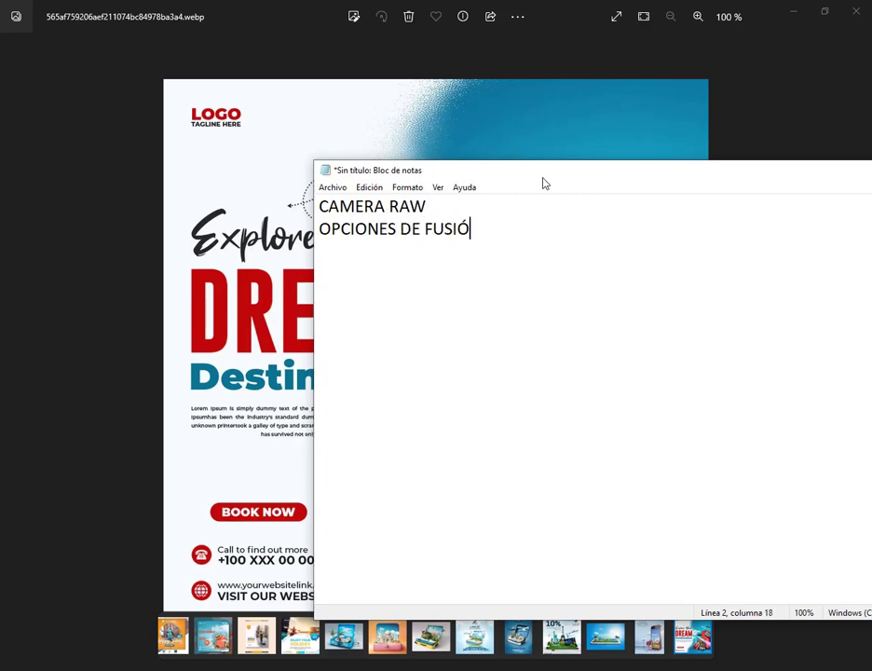
type("N")
Step: Make the Notepad window narrower and move it to the upper left
mouse_move(310, 209)
left_mouse_down()
mouse_move(235, 133)
mouse_move(204, 125)
left_mouse_up()
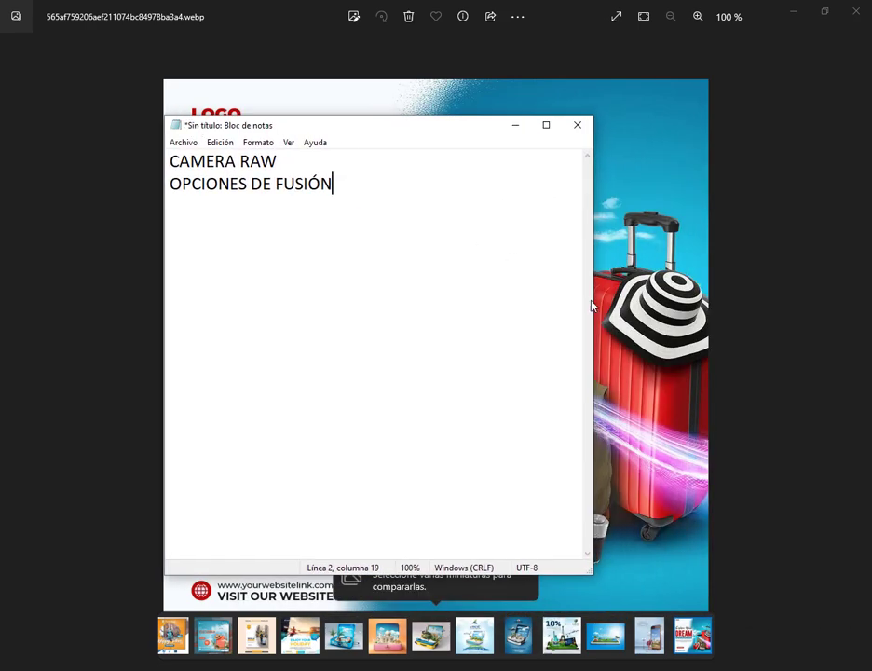
left_click_drag(596, 300, 521, 301)
left_click_drag(323, 130, 171, 111)
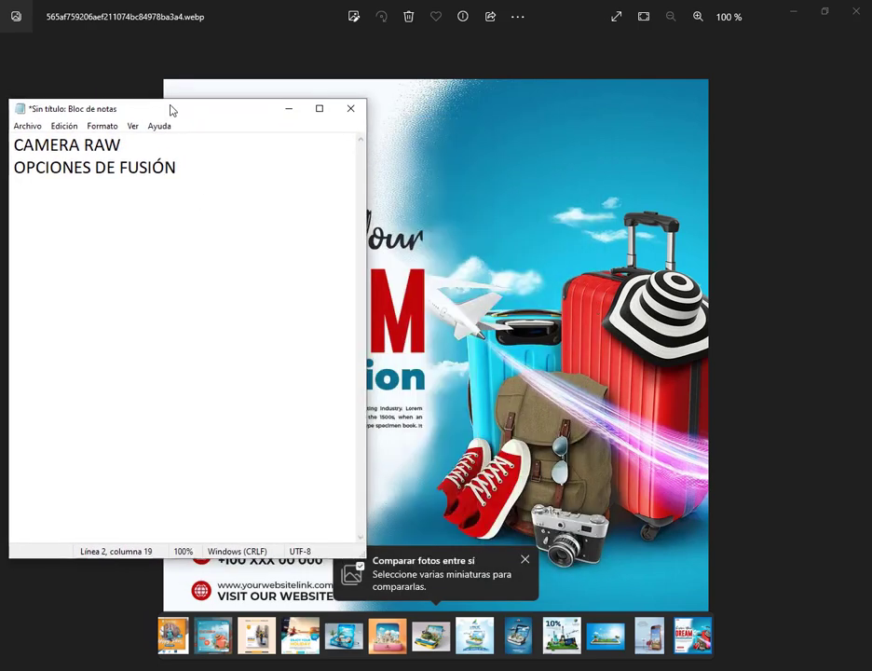
Step: Mark the suitcases, hat and backpack with a red box and arrows, then clear them
left_click_drag(475, 326, 740, 499)
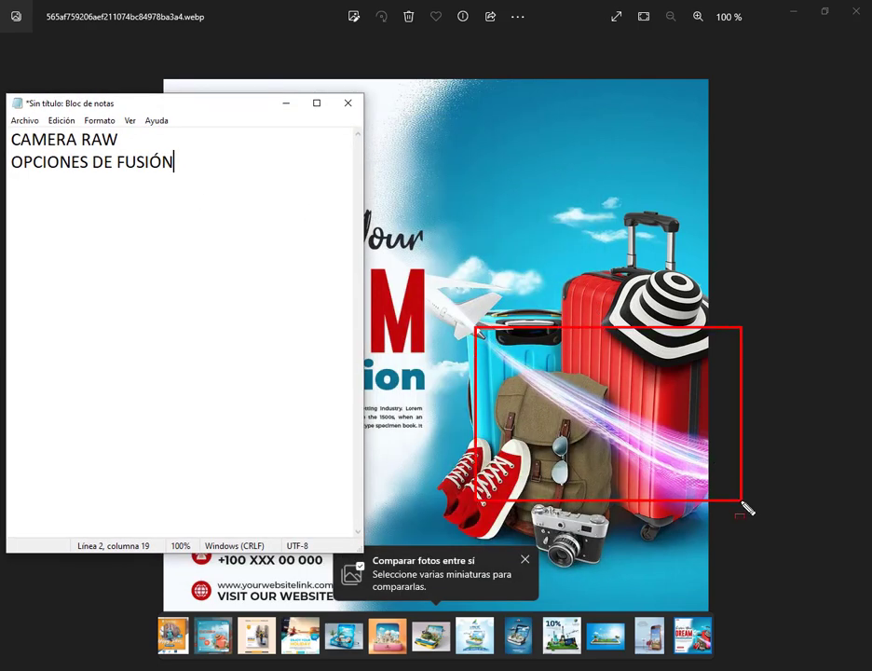
left_click_drag(705, 331, 657, 430)
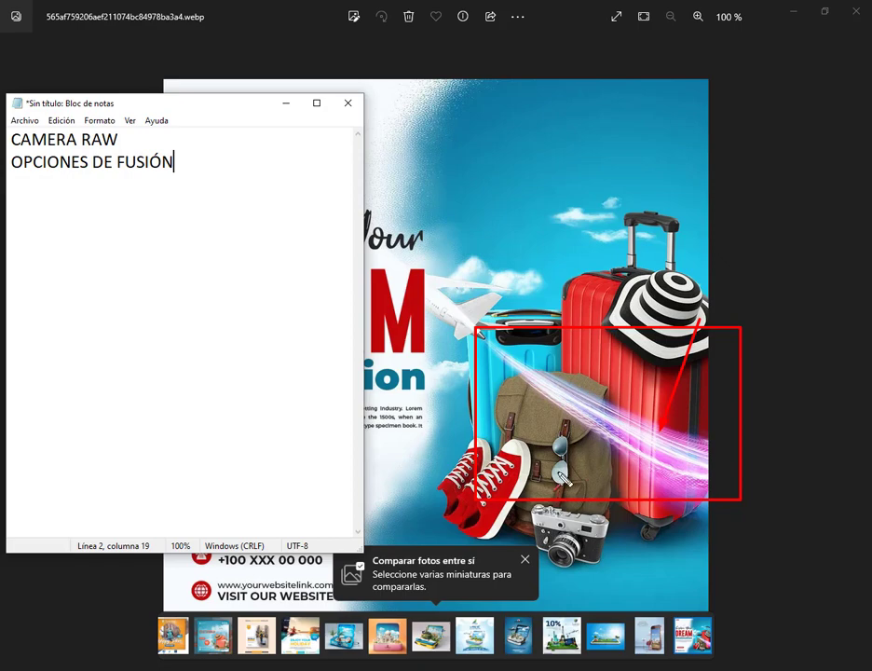
mouse_move(531, 462)
left_mouse_down()
mouse_move(551, 447)
mouse_move(557, 420)
left_mouse_up()
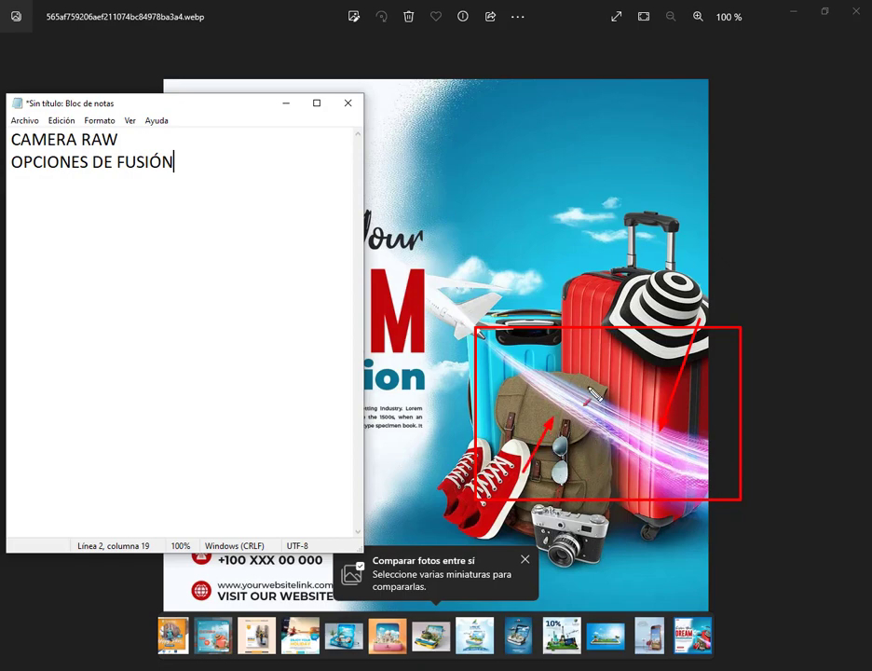
key("Escape")
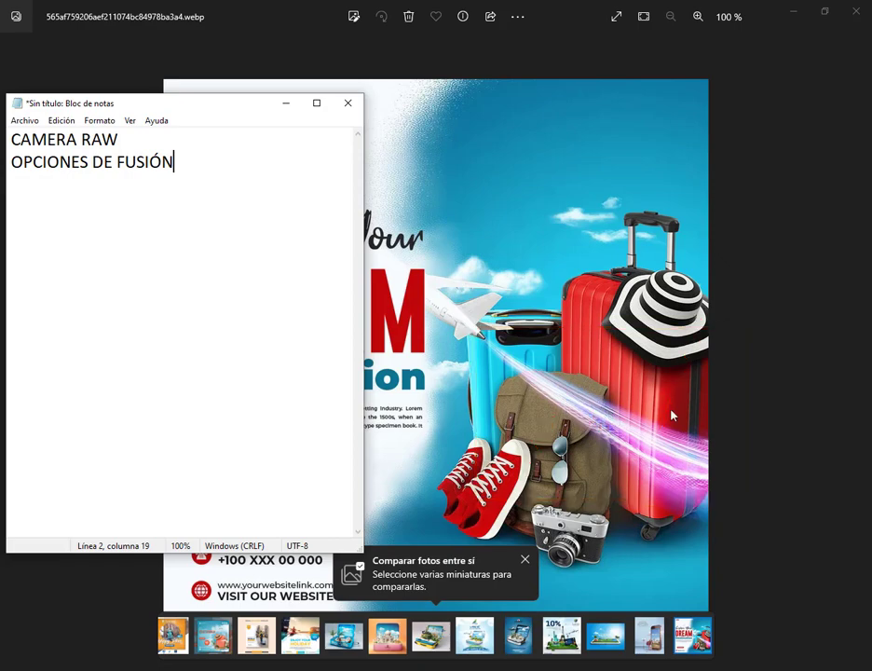
Step: Highlight the OPCIONES DE FUSIÓN and CAMERA RAW lines in turn to point them out
key("shift+Home")
left_click(215, 172)
key("shift+Home")
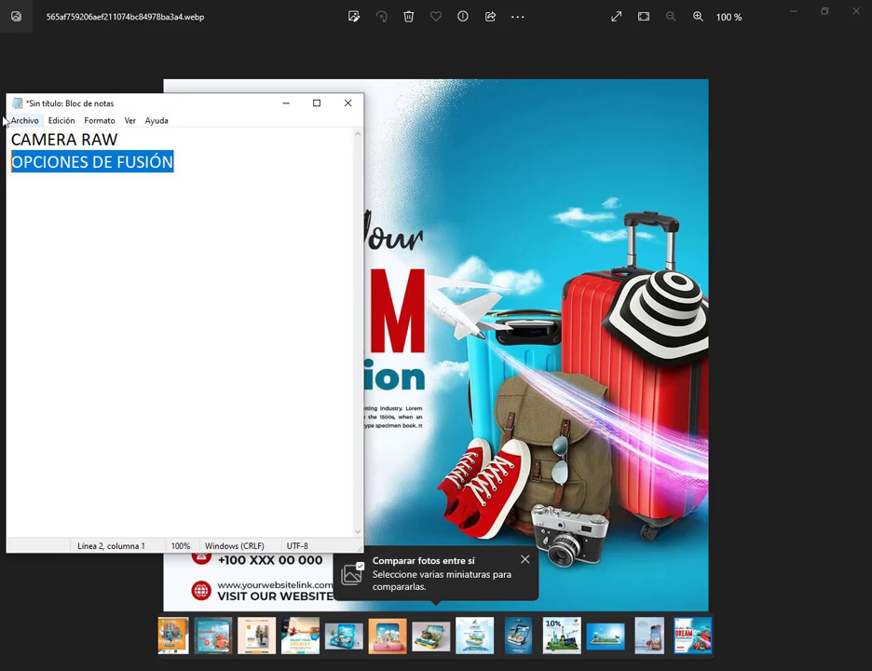
left_click(120, 139)
key("shift+Home")
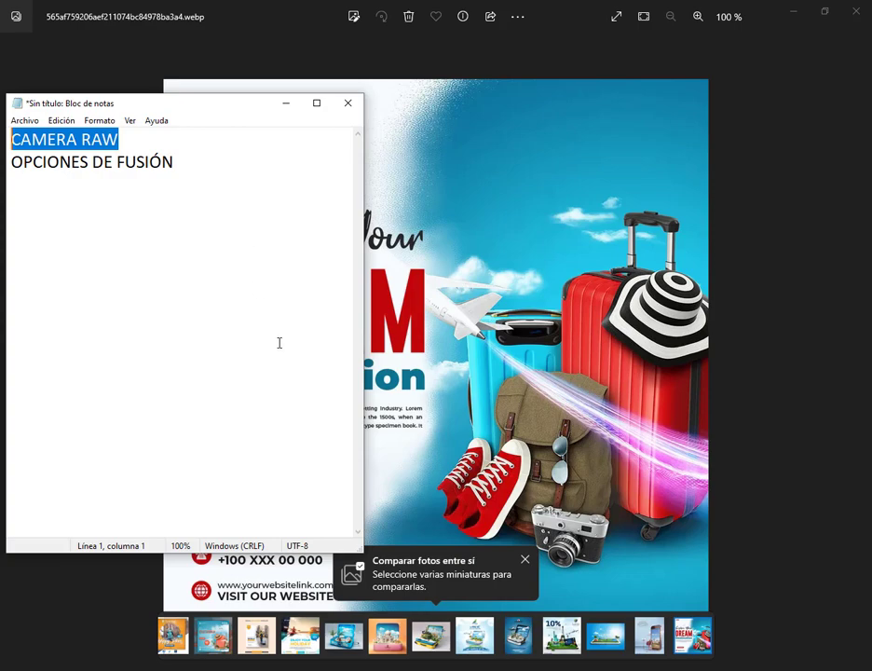
left_click(171, 154)
left_click_drag(118, 139, 11, 139)
left_click(247, 167)
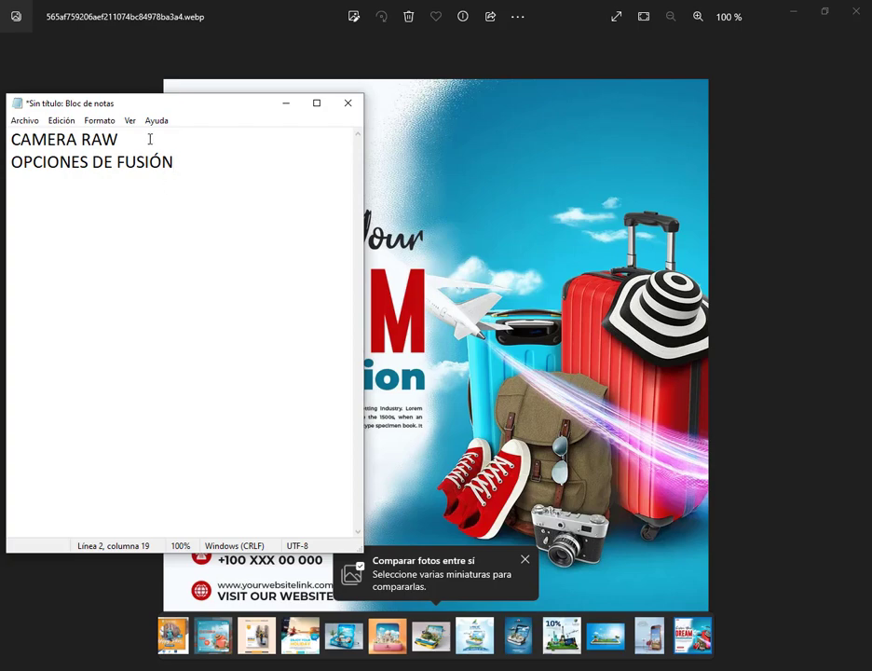
left_click_drag(130, 140, 8, 142)
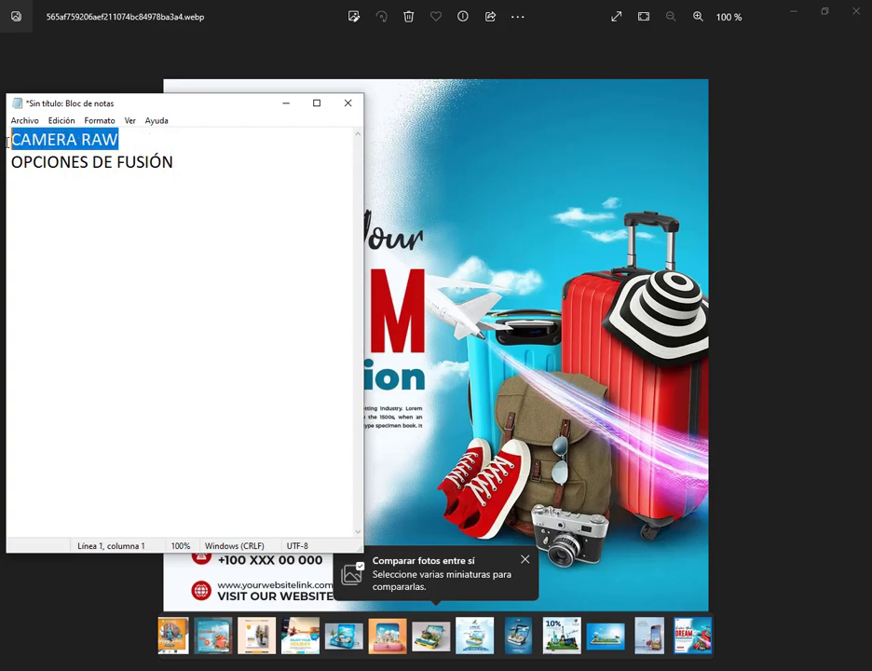
left_click(169, 140)
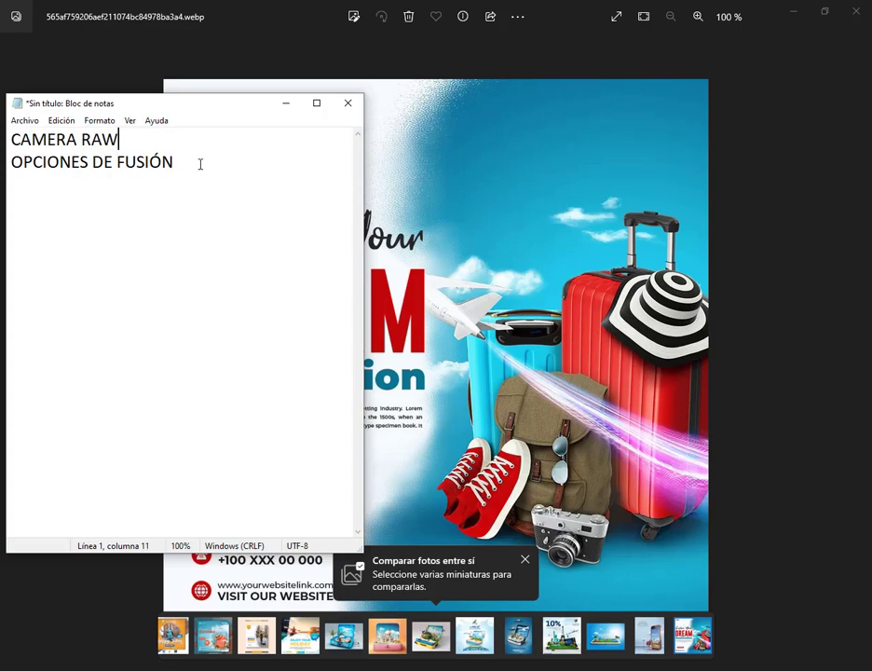
Step: Highlight the OPCIONES DE FUSIÓN line again to point it out
left_click_drag(202, 166, 11, 164)
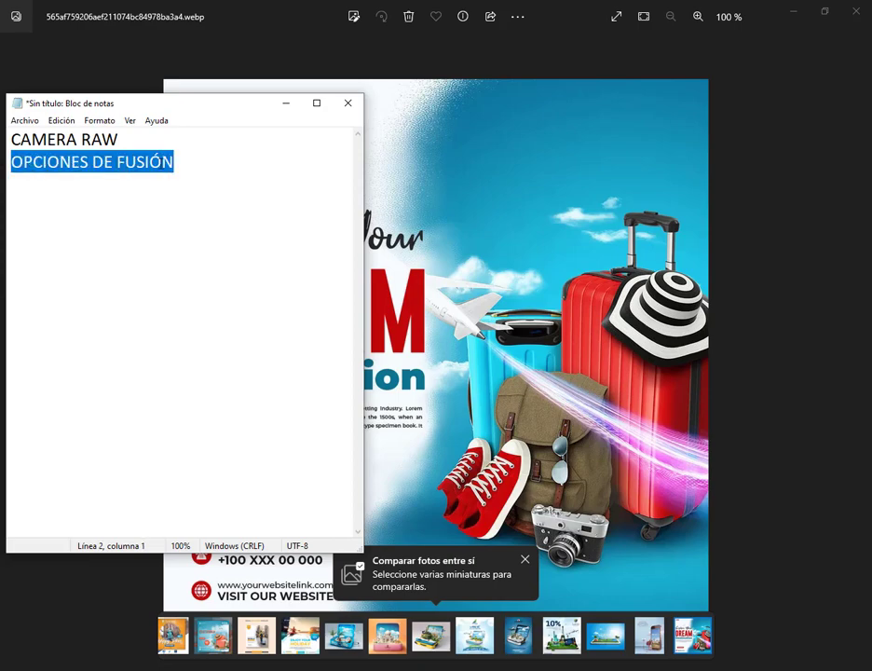
left_click(201, 170)
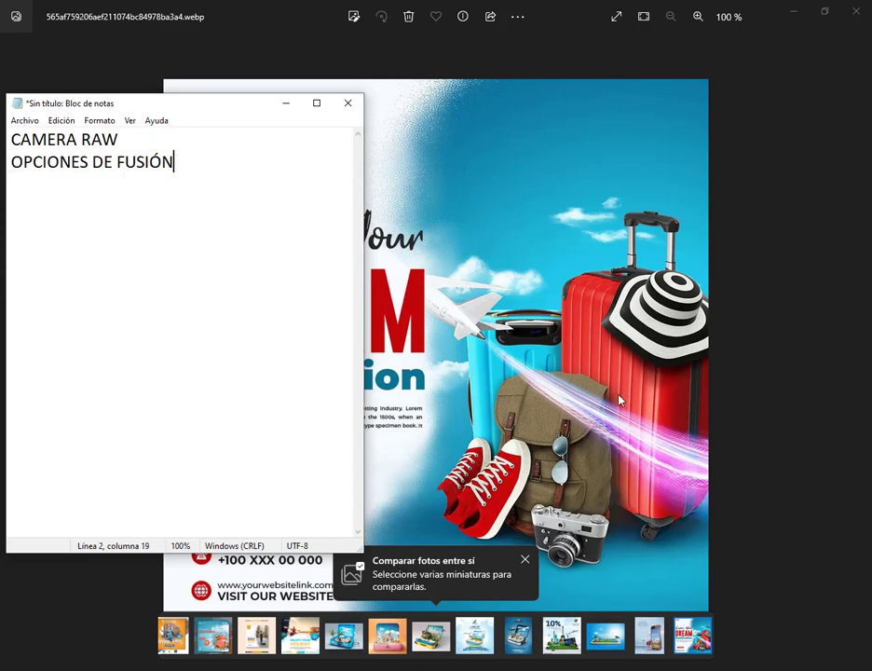
left_click_drag(208, 166, 8, 164)
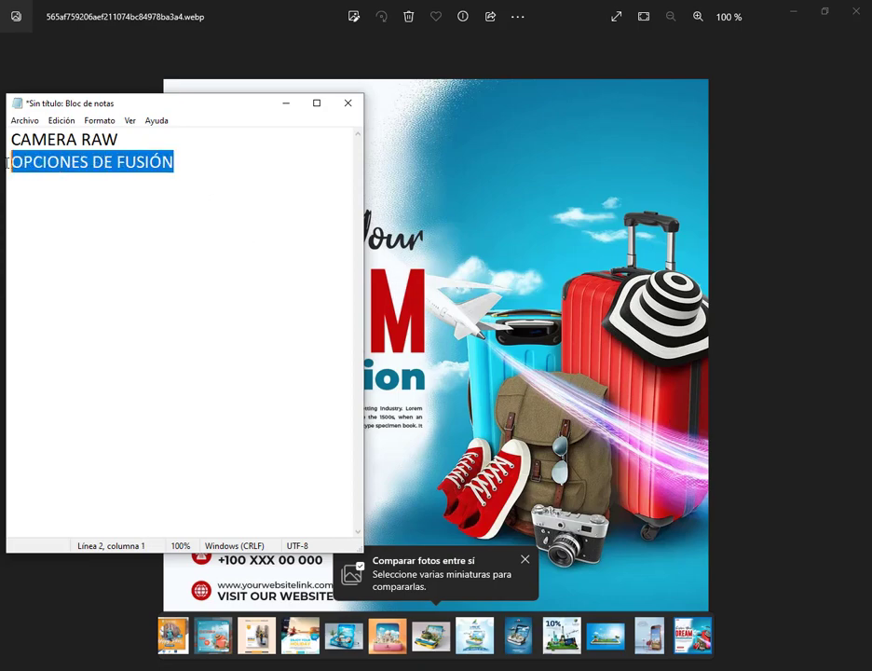
left_click(197, 140)
key("shift+Home")
left_click_drag(189, 161, 80, 170)
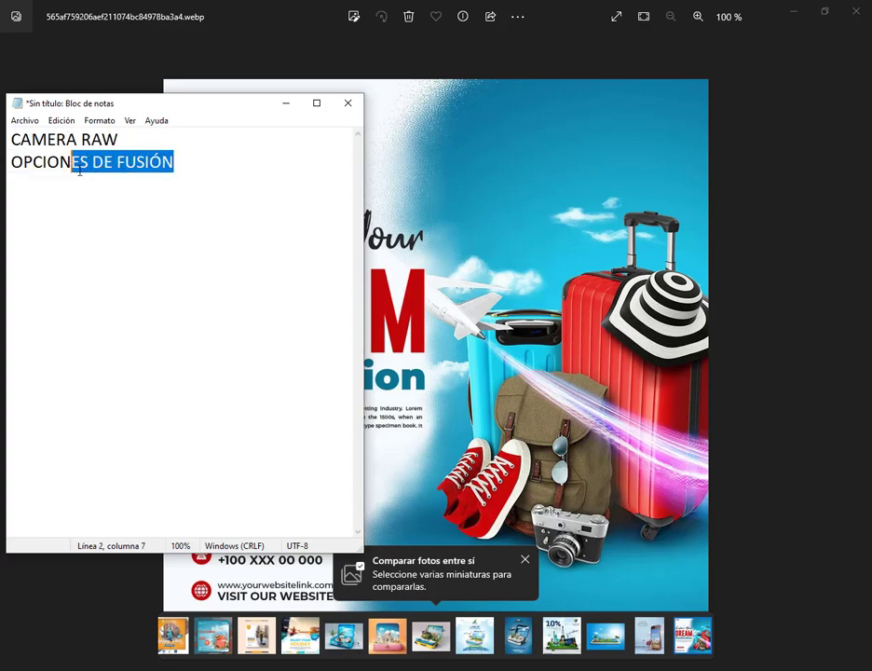
Step: Minimize the notes, view the next AVIF images, and close Photos back to the Examen folder
left_click(285, 104)
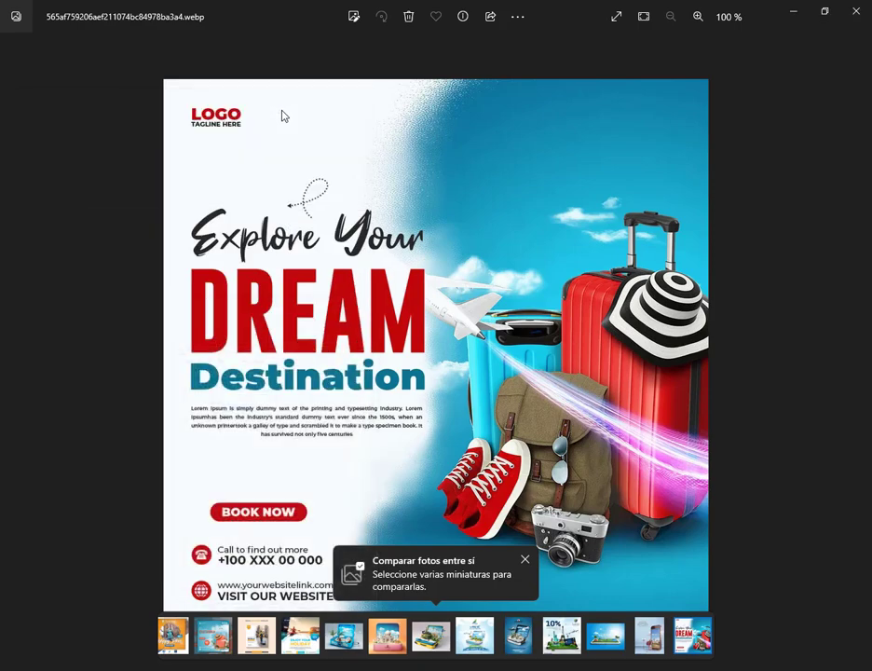
left_click(858, 351)
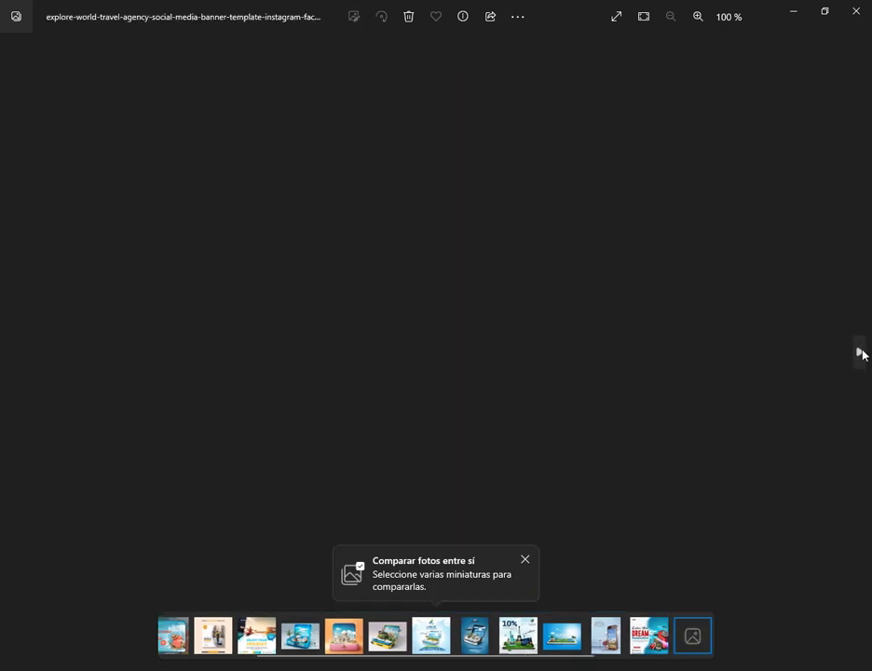
key("Right")
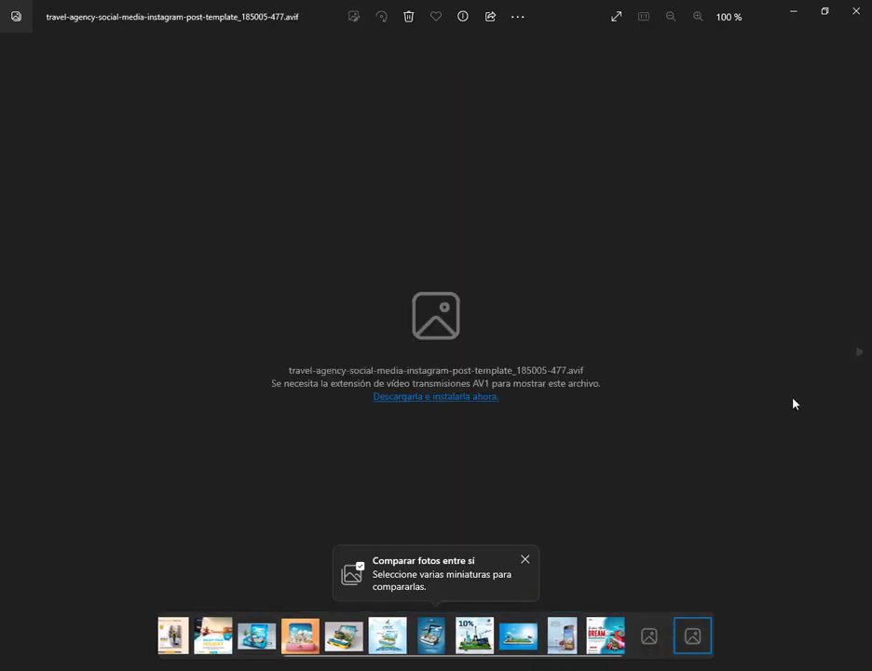
left_click(855, 11)
scroll(579, 411, "down", 5)
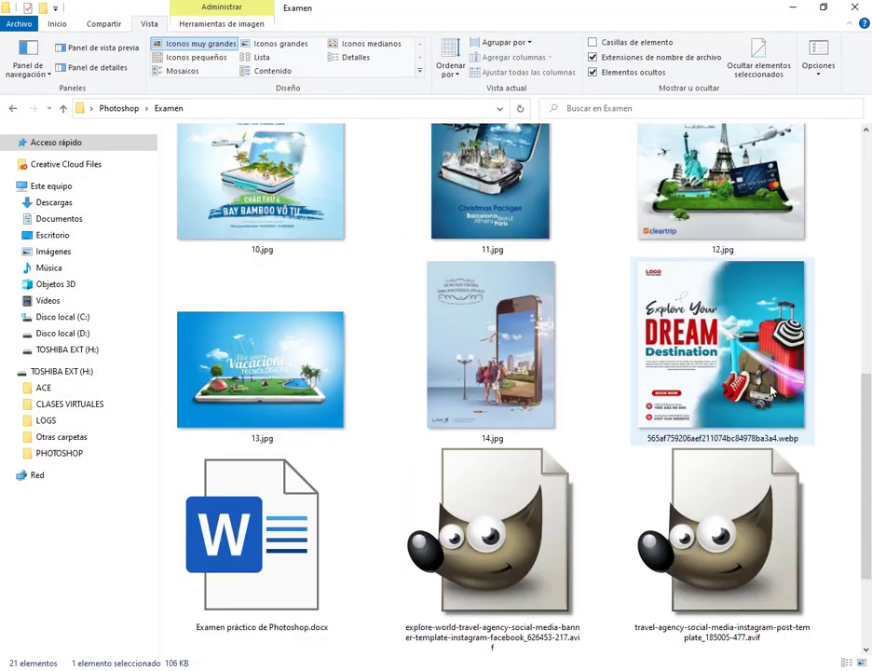
scroll(580, 411, "down", 2)
left_click(559, 352)
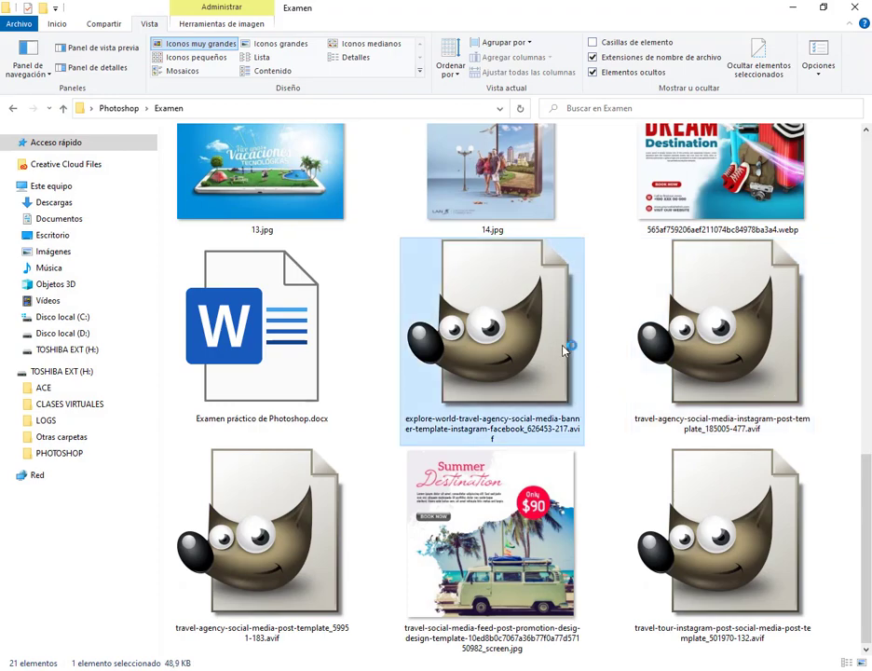
Step: Open the Summer Destination poster and mark its torn white edges with arrows
double_click(522, 543)
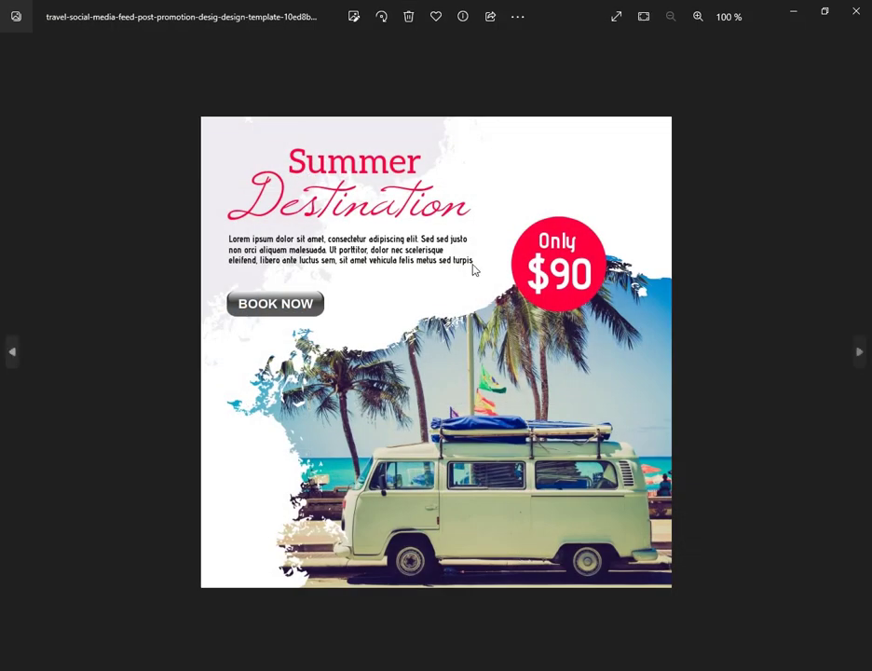
left_click(607, 56)
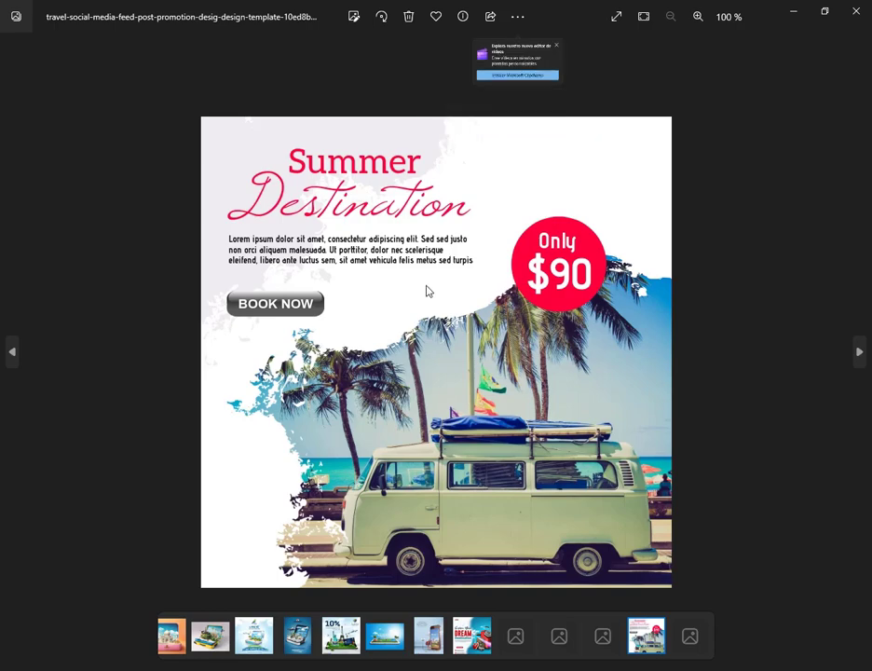
left_click_drag(418, 248, 419, 298)
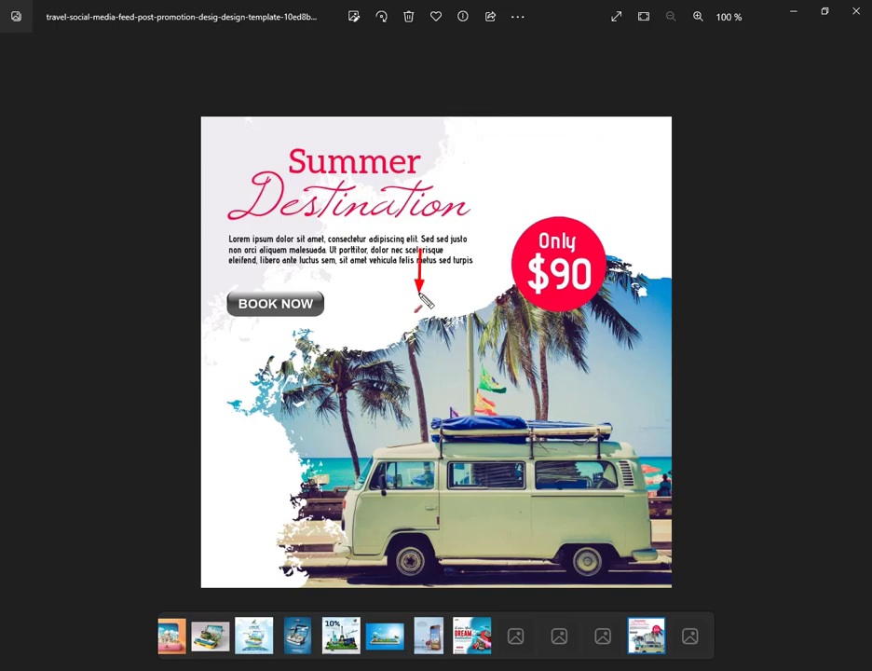
left_click_drag(652, 189, 652, 266)
left_click_drag(173, 374, 235, 387)
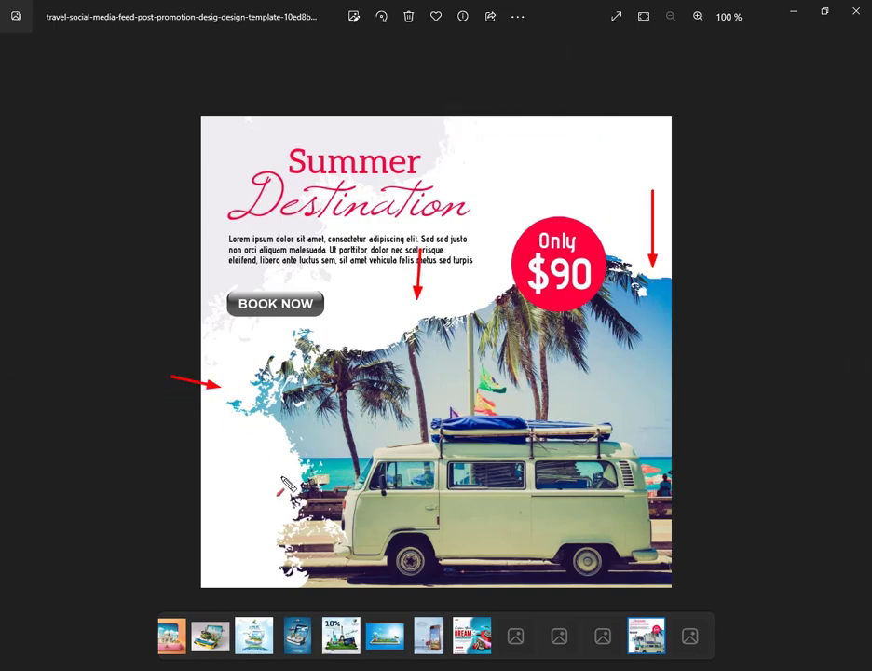
key("Escape")
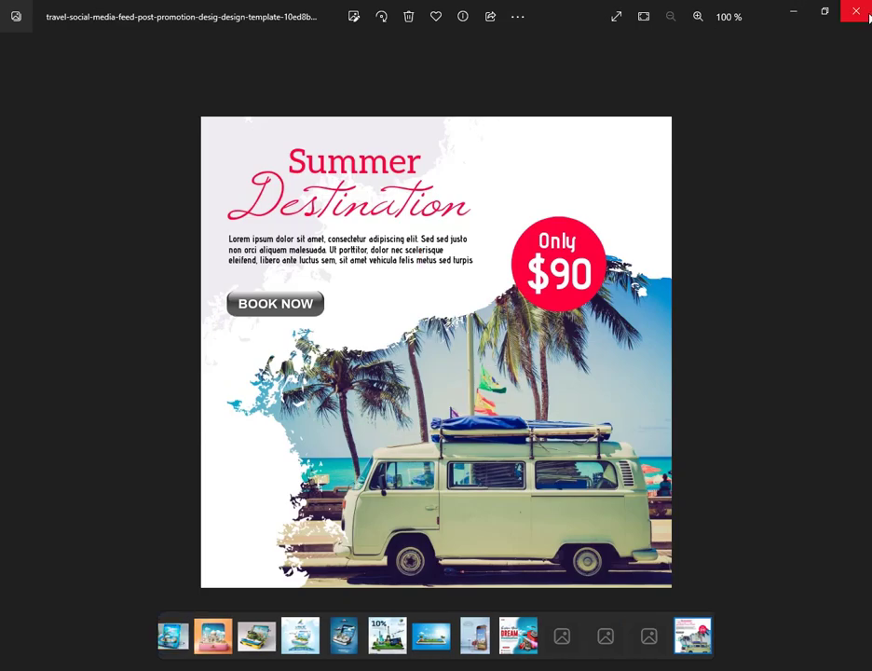
Step: Close the Summer Destination poster, try the DREAM Destination webp, then reopen and close the poster
left_click(855, 10)
scroll(442, 226, "up", 3)
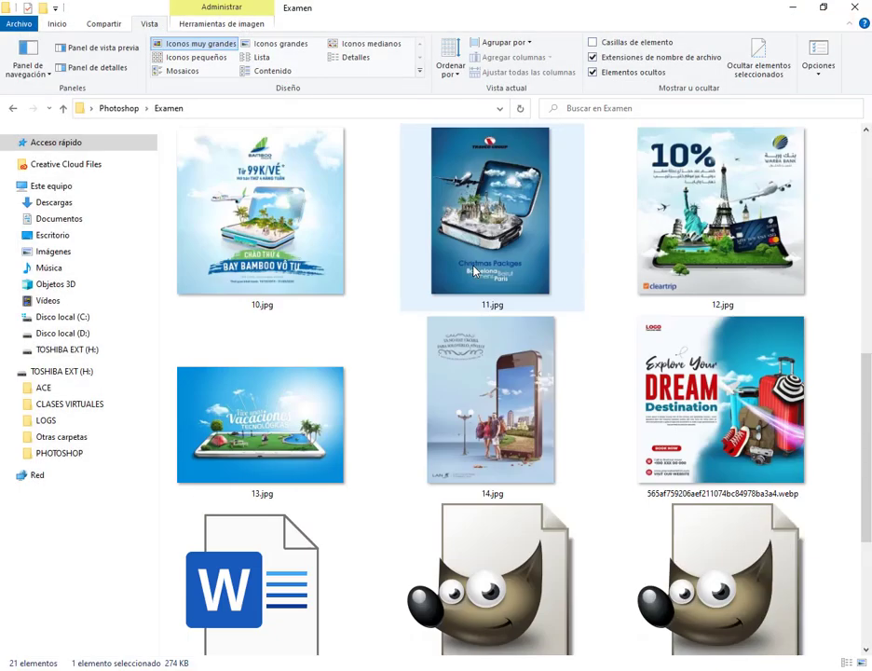
scroll(503, 252, "up", 2)
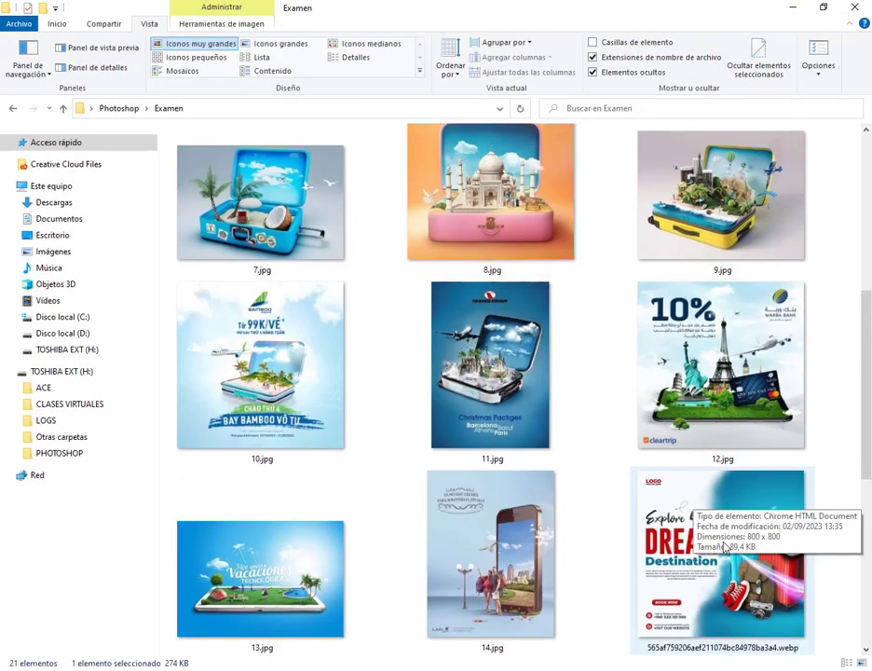
double_click(725, 547)
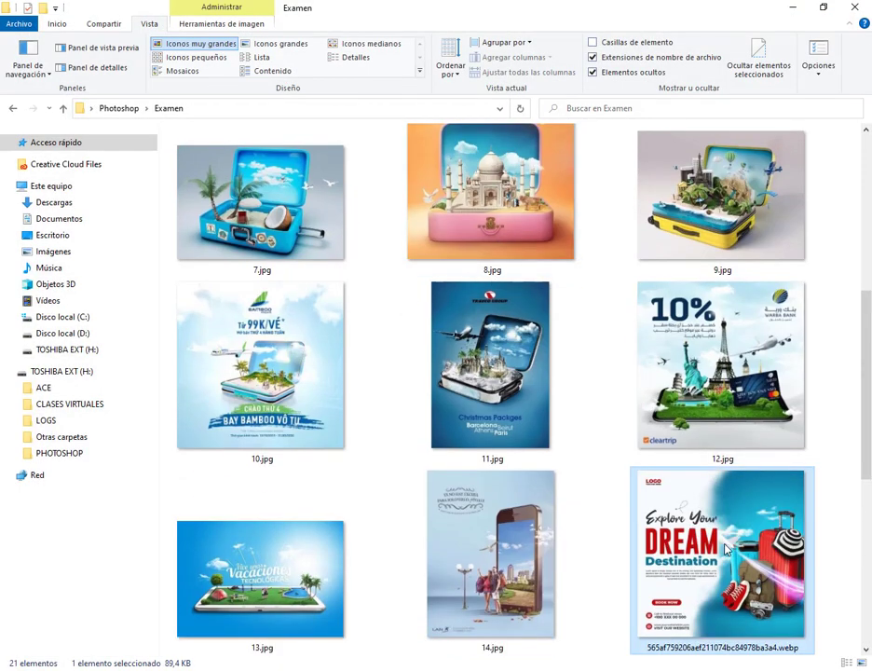
left_click(803, 476)
scroll(652, 326, "down", 2)
scroll(498, 503, "down", 2)
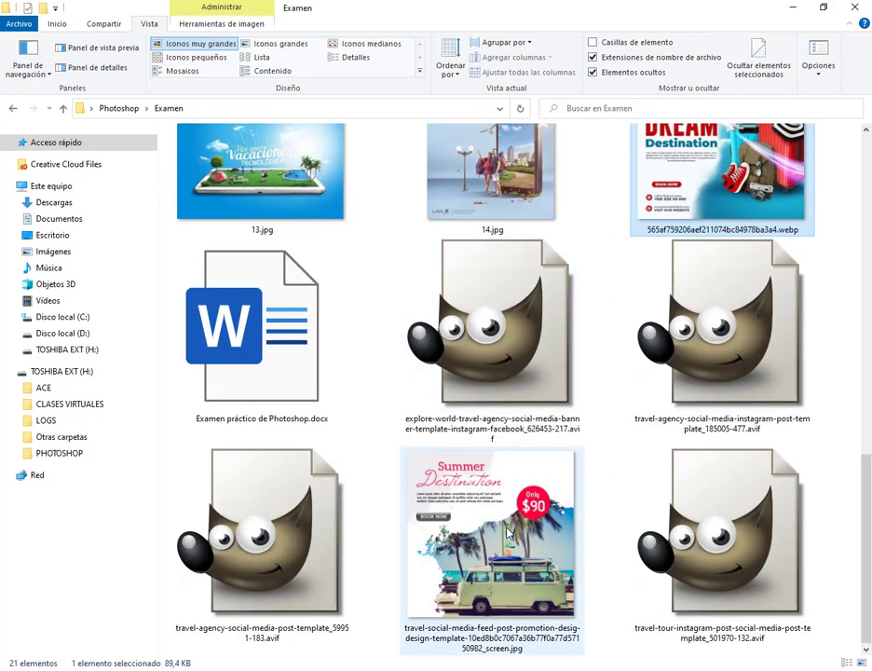
double_click(508, 531)
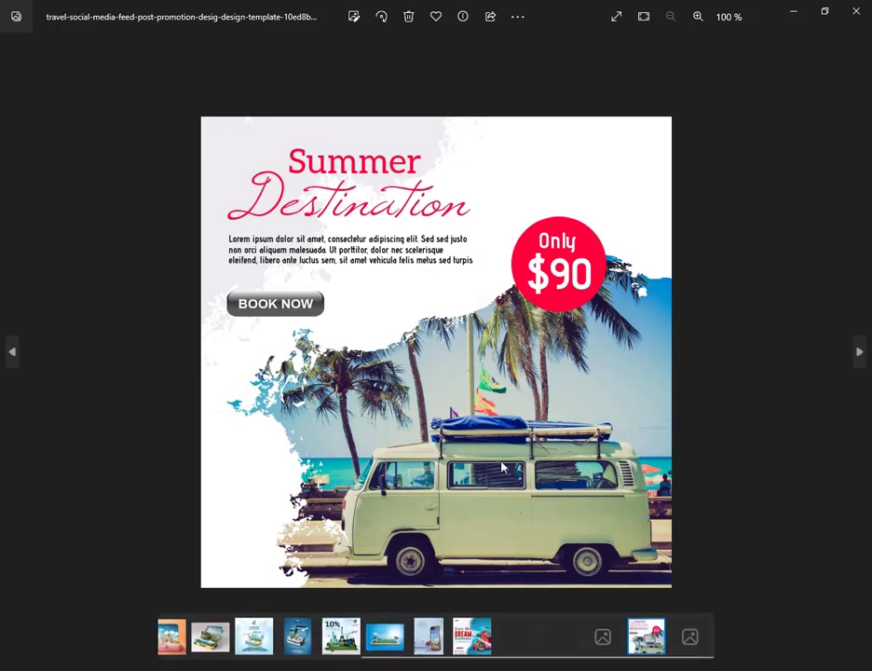
left_click(863, 12)
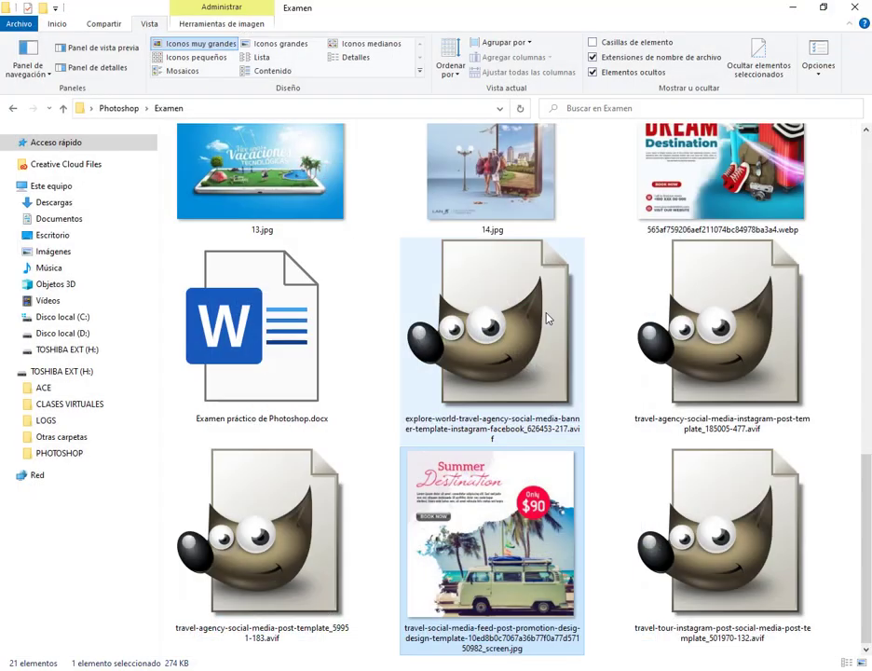
Step: View the DREAM Destination webp in Photos, then open the 59951-183 travel template AVIF in GIMP
left_click(503, 373)
double_click(671, 252)
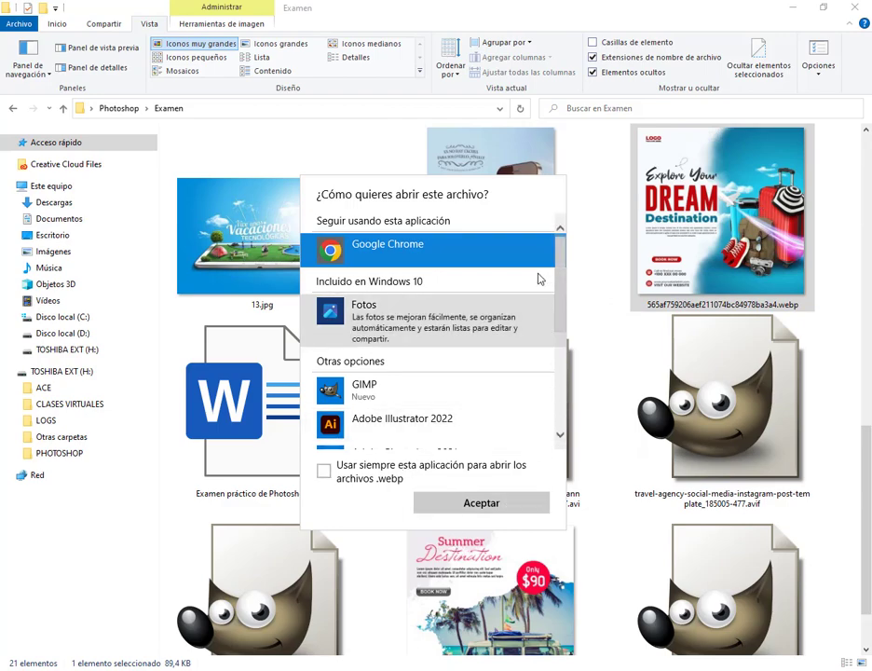
left_click(420, 312)
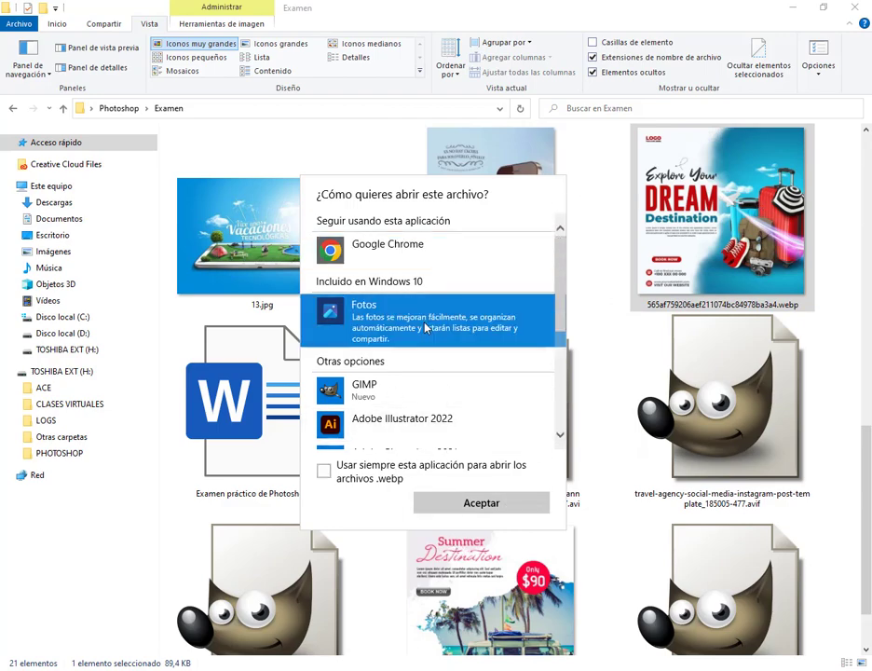
left_click(481, 502)
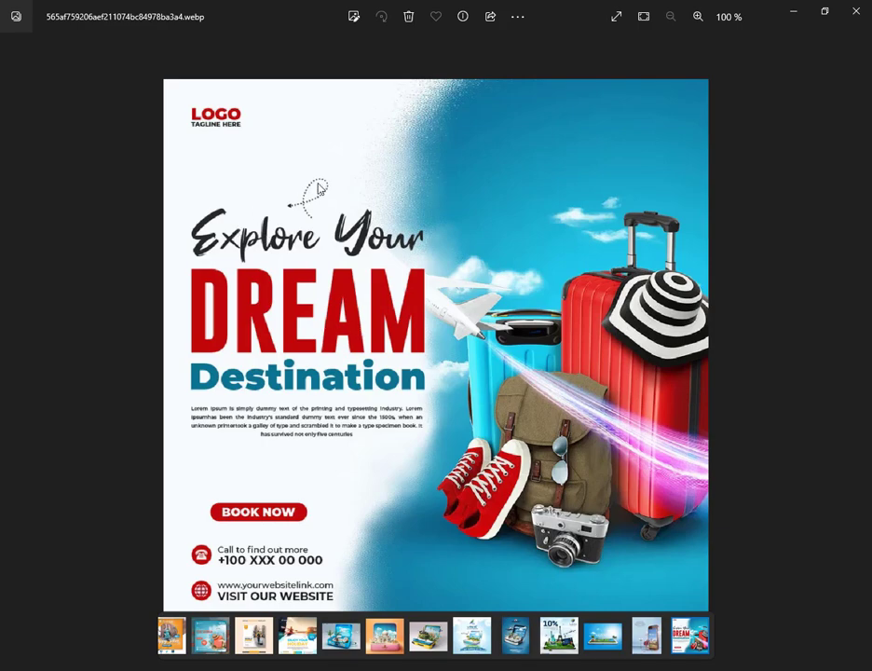
left_click(855, 11)
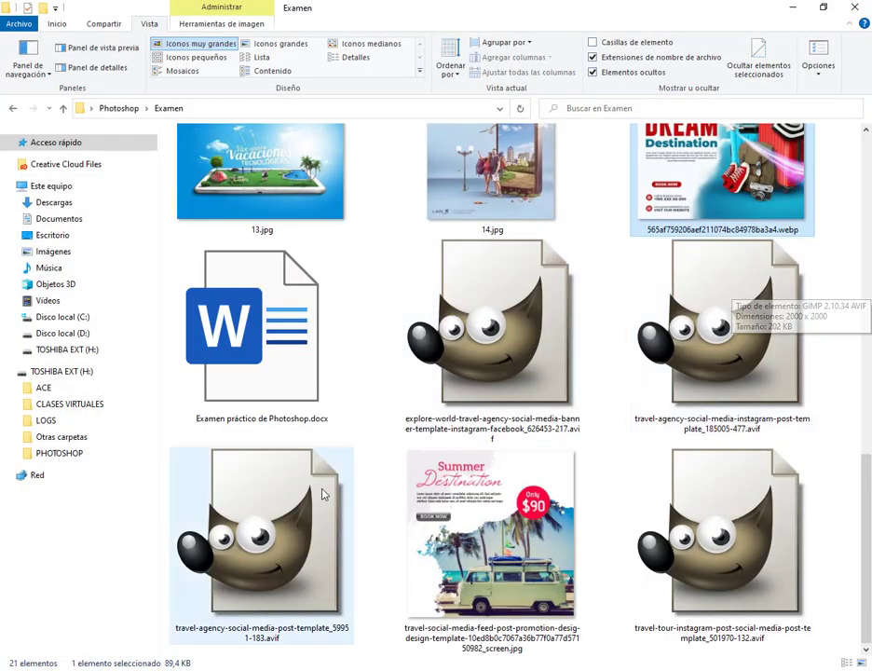
left_click(323, 492)
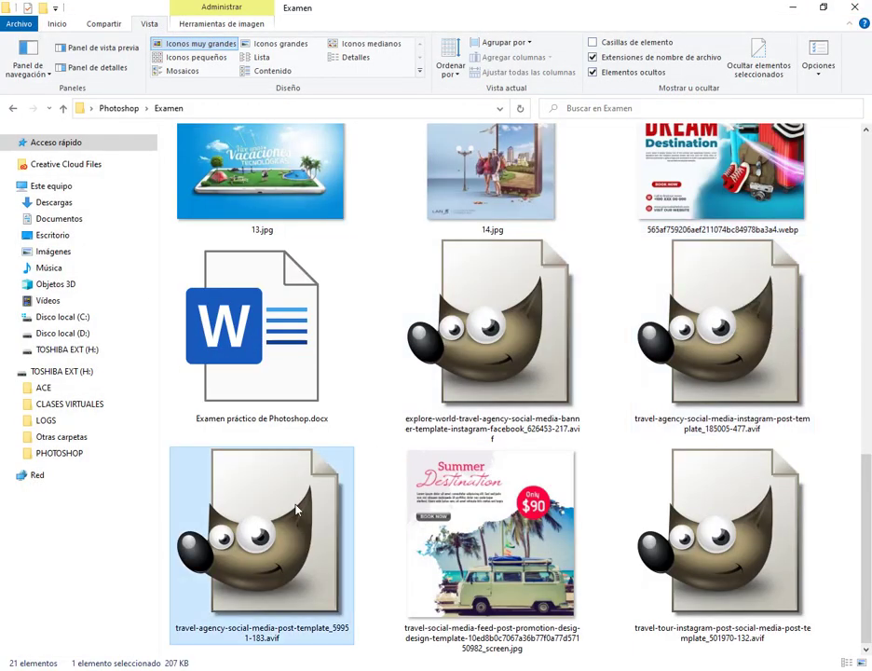
key("Return")
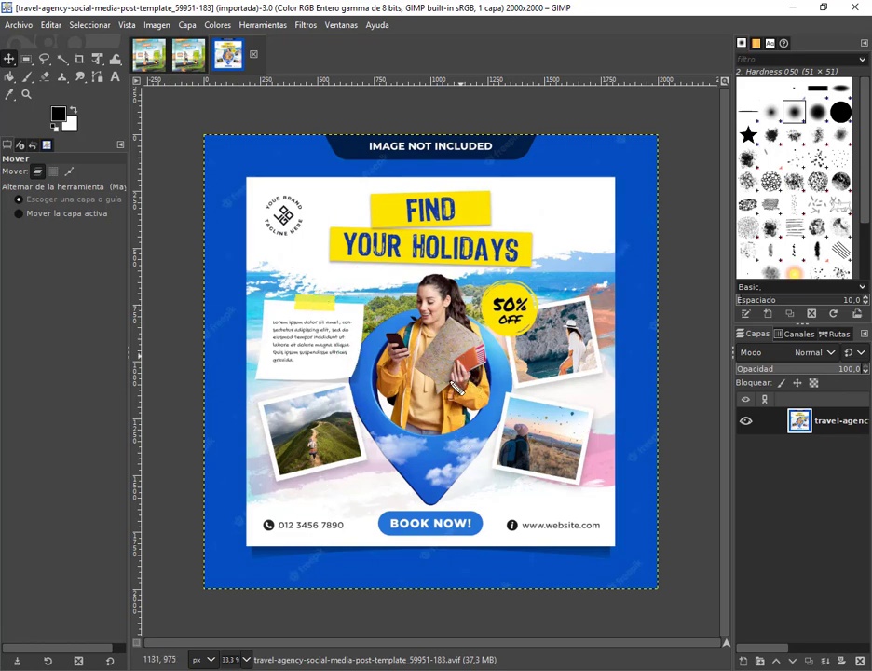
Step: Switch to the Explore the World image and drag across several areas with a chosen tool
left_click(196, 58)
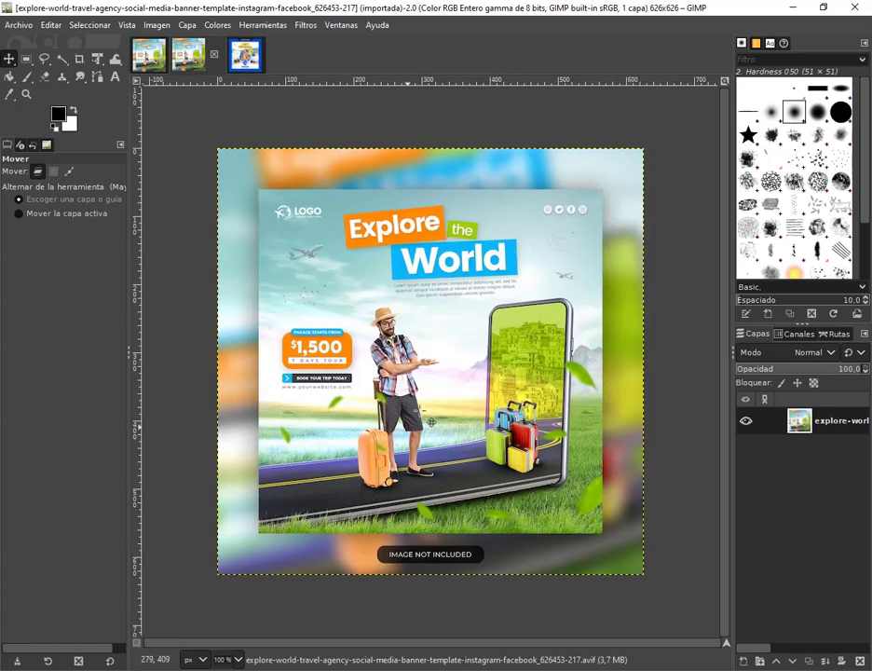
left_click(69, 171)
left_click_drag(337, 302, 446, 503)
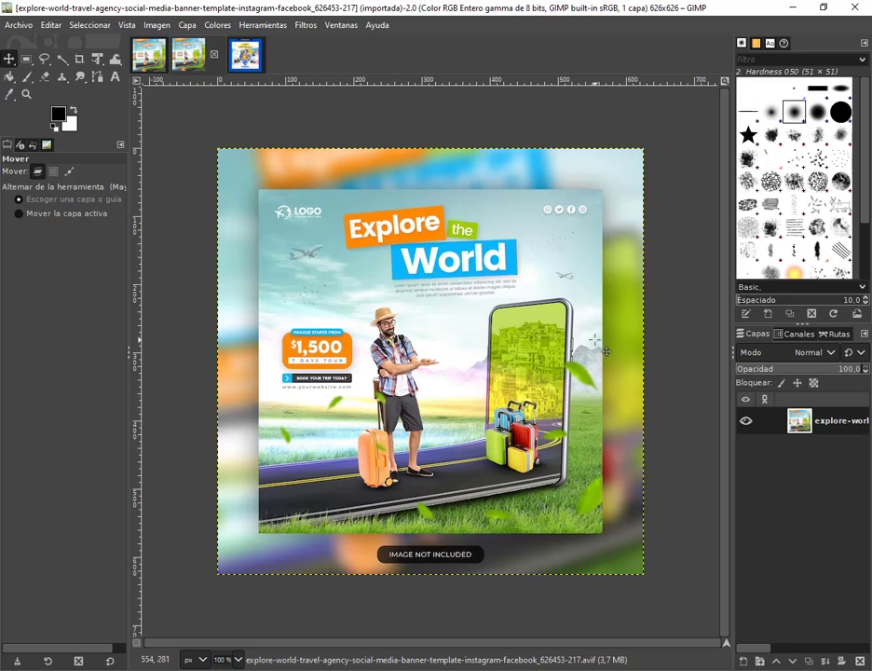
left_click_drag(557, 344, 612, 407)
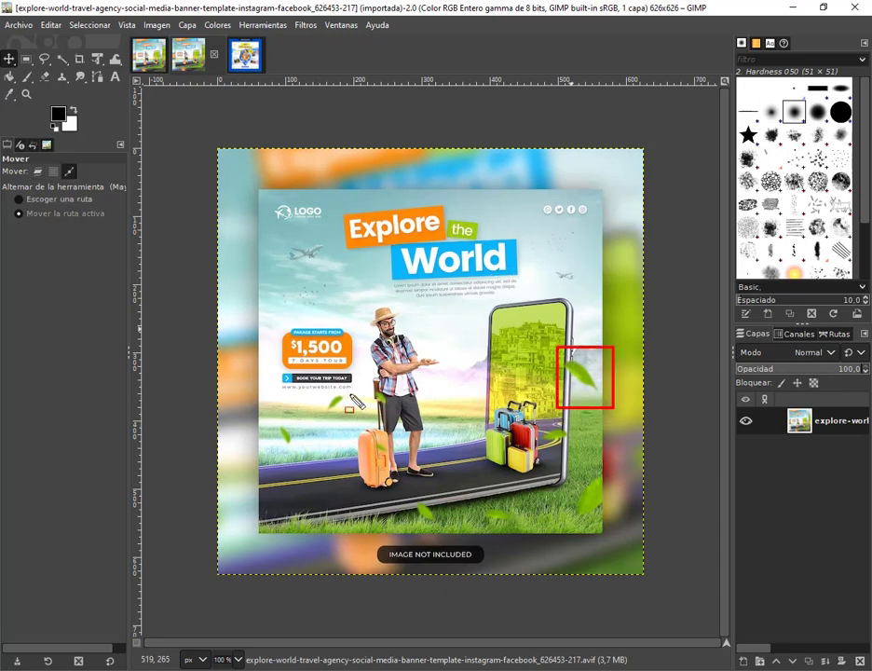
mouse_move(315, 391)
left_mouse_down()
mouse_move(341, 417)
mouse_move(411, 419)
mouse_move(405, 467)
left_mouse_up()
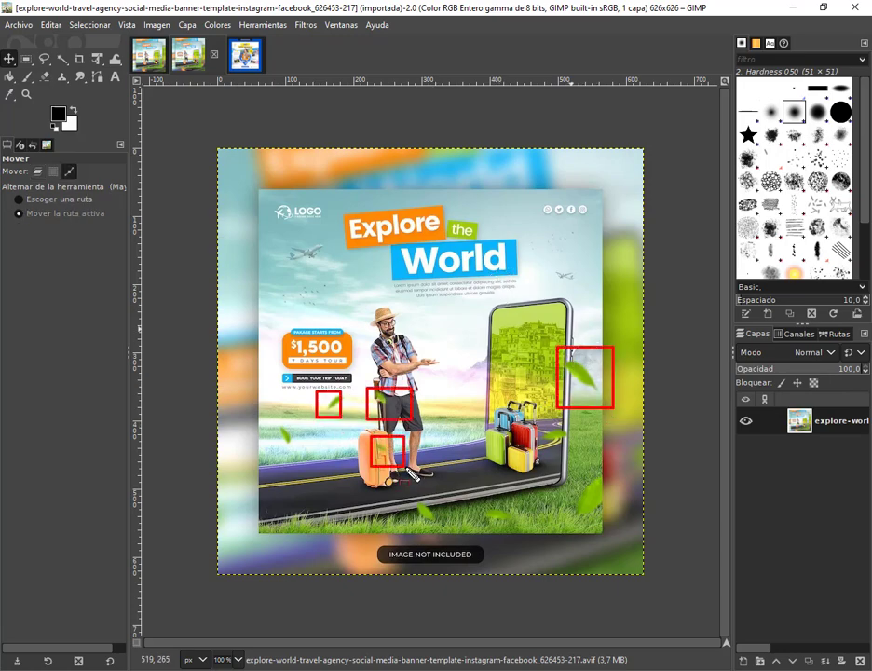
left_click_drag(271, 419, 337, 460)
left_click_drag(412, 485, 480, 547)
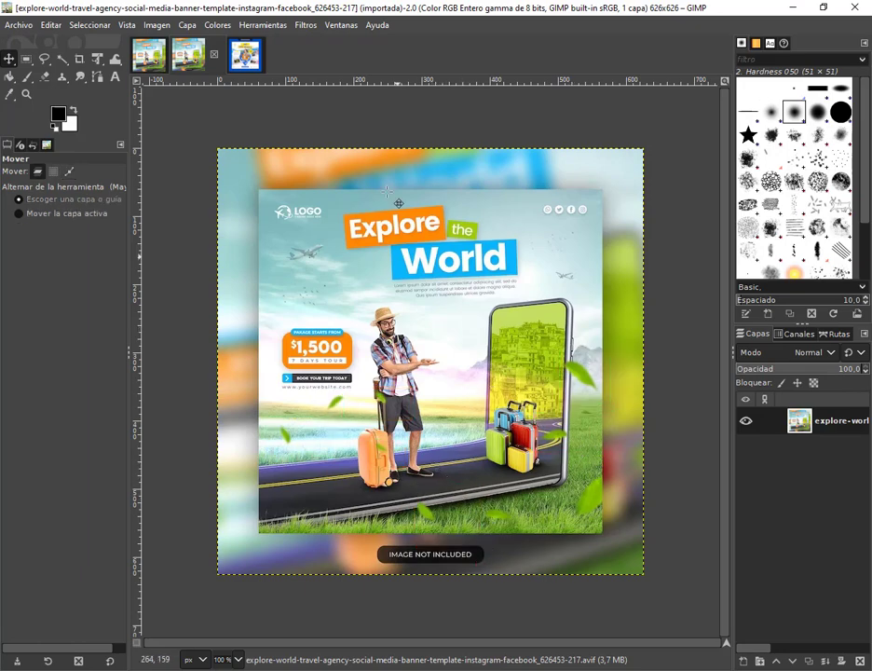
Step: Close all three GIMP images and reopen the explore-world template from the folder
left_click(213, 57)
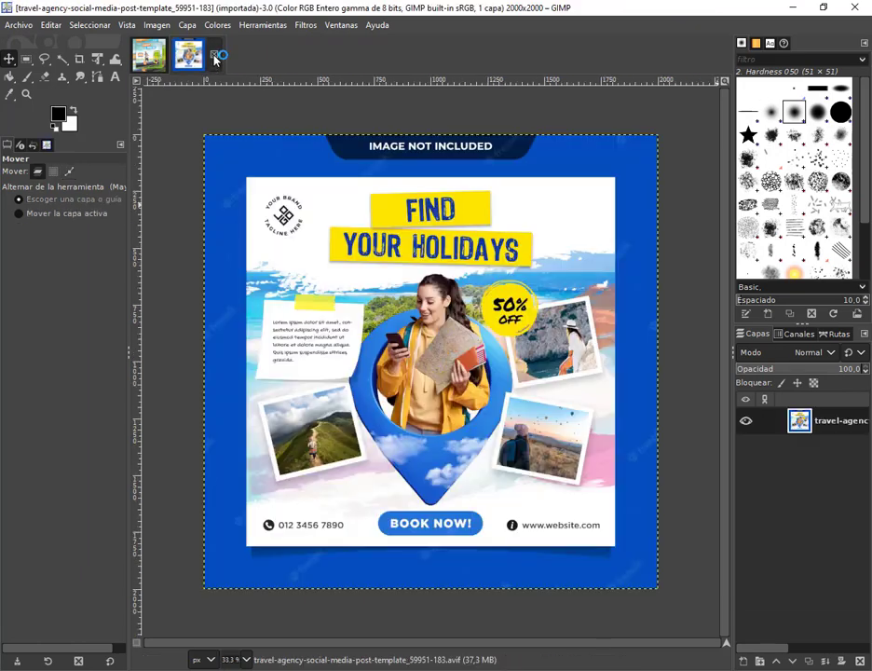
left_click(213, 58)
left_click(174, 58)
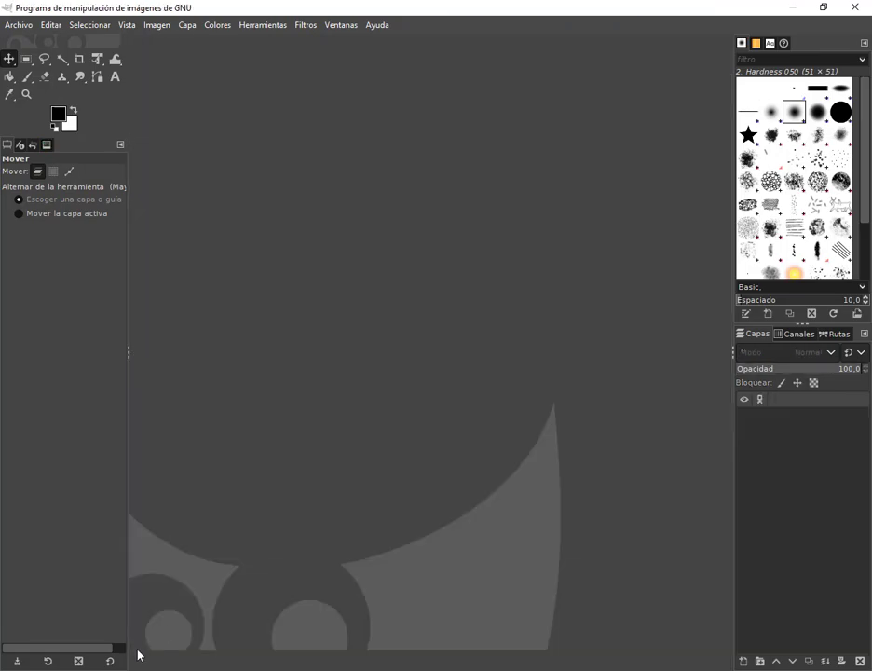
key("alt+Tab")
left_click(529, 347)
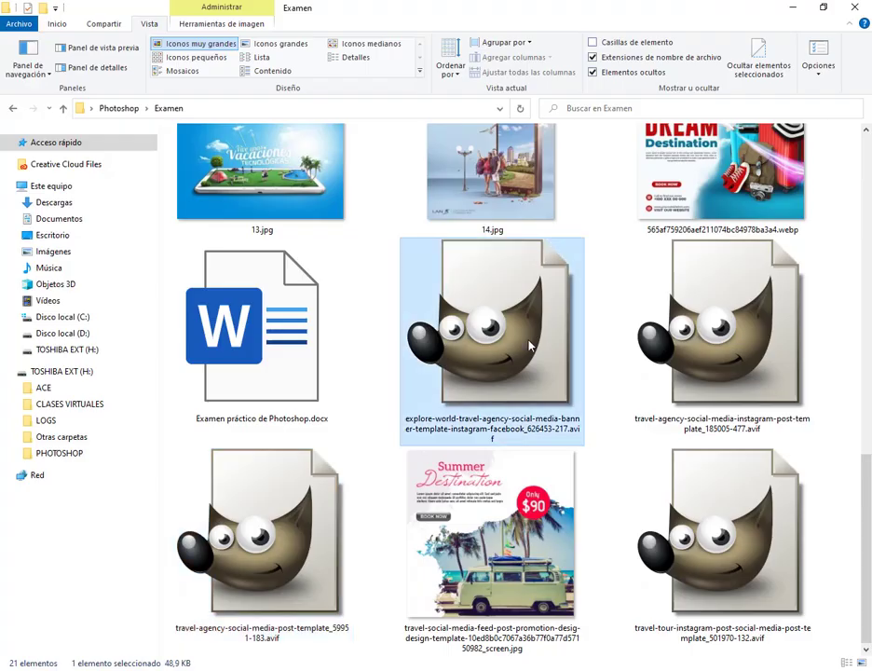
double_click(528, 347)
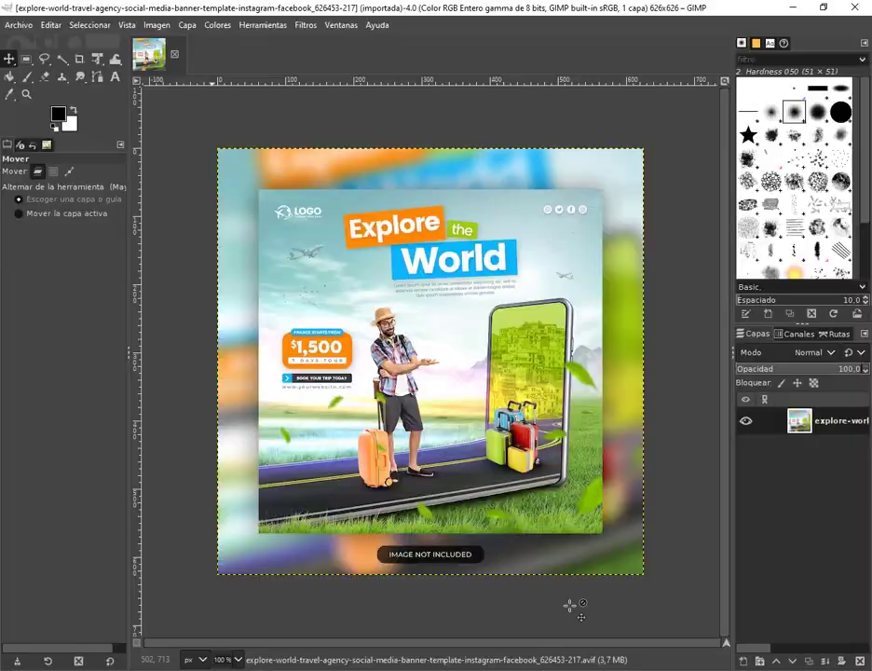
Step: Open the 59951-183 travel-agency template and the instagram-post-template in GIMP
key("alt+Tab")
left_click(268, 509)
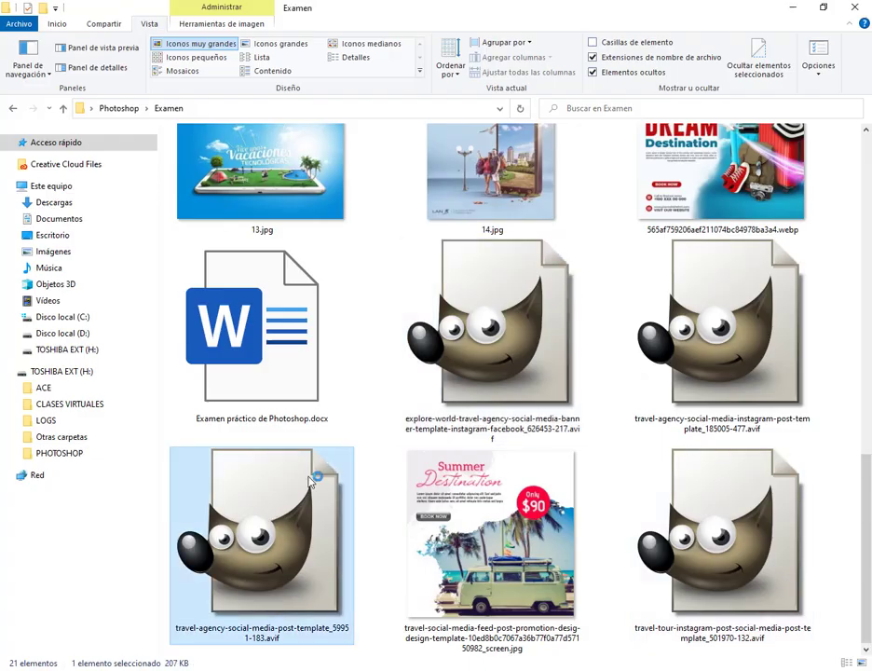
key("Return")
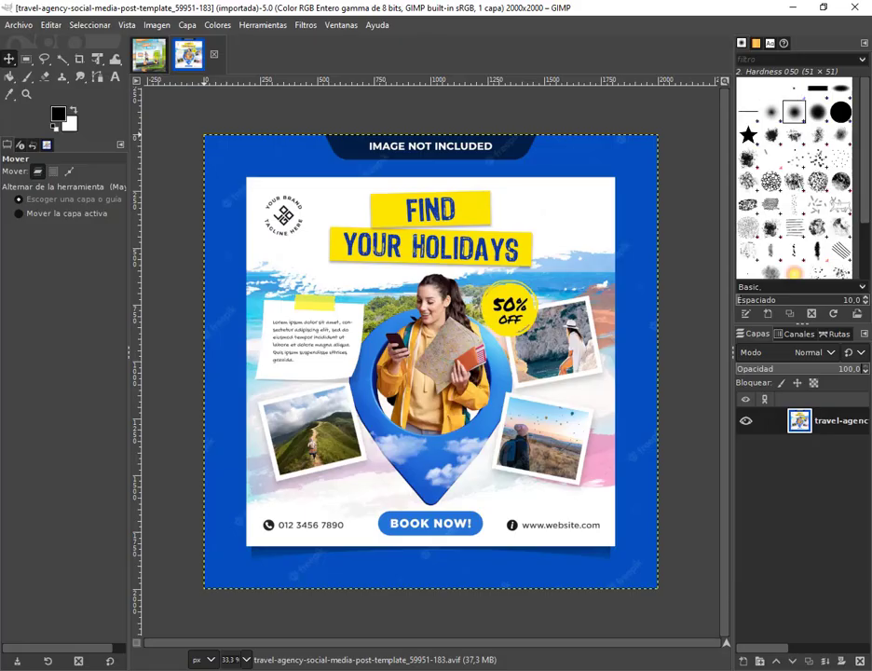
key("alt+Tab")
left_click(741, 350)
double_click(740, 350)
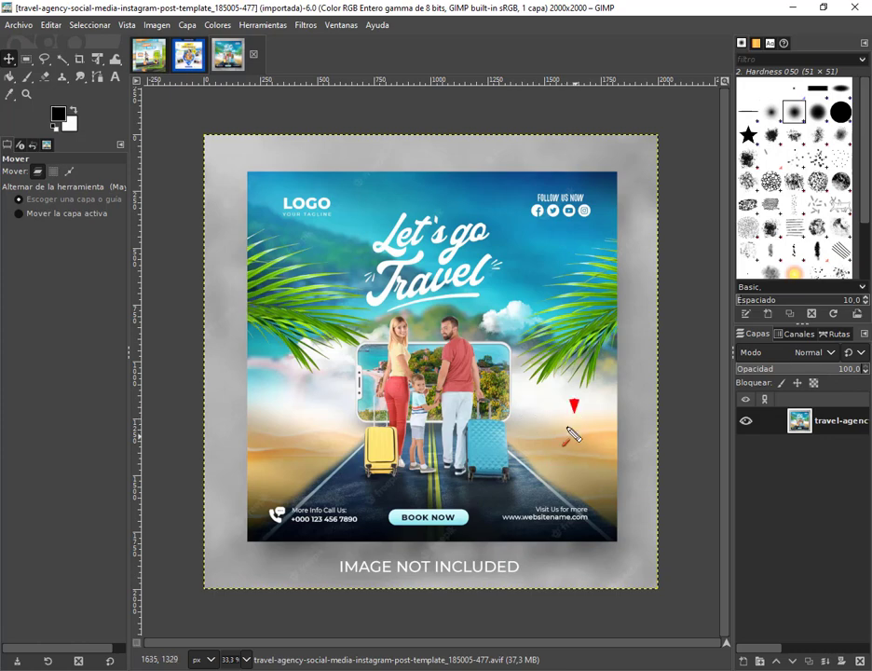
Step: Open the travel-tour 501970-132 template AVIF in GIMP as another image
left_click_drag(574, 413, 547, 474)
left_click_drag(291, 430, 310, 454)
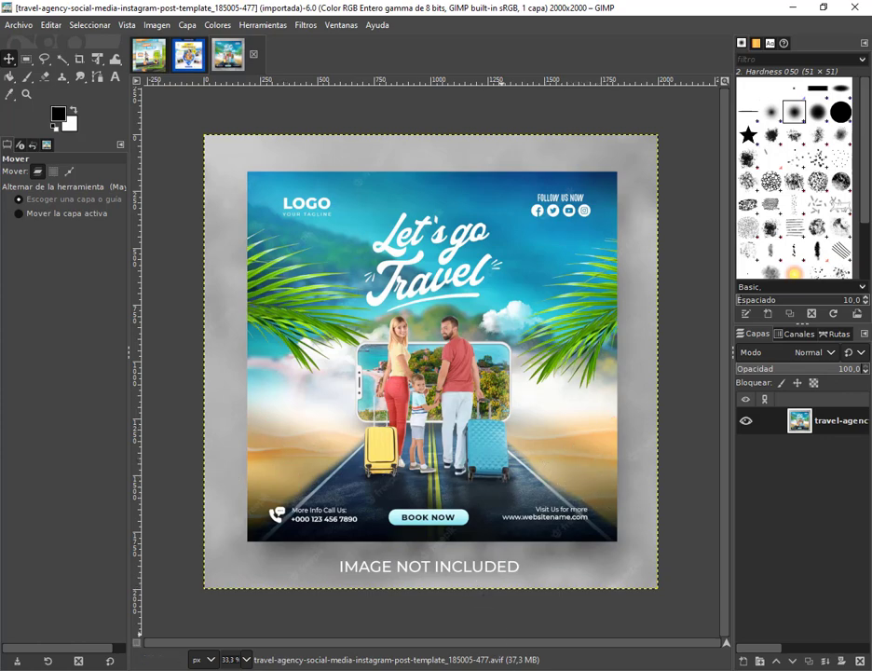
key("alt+Tab")
left_click(722, 536)
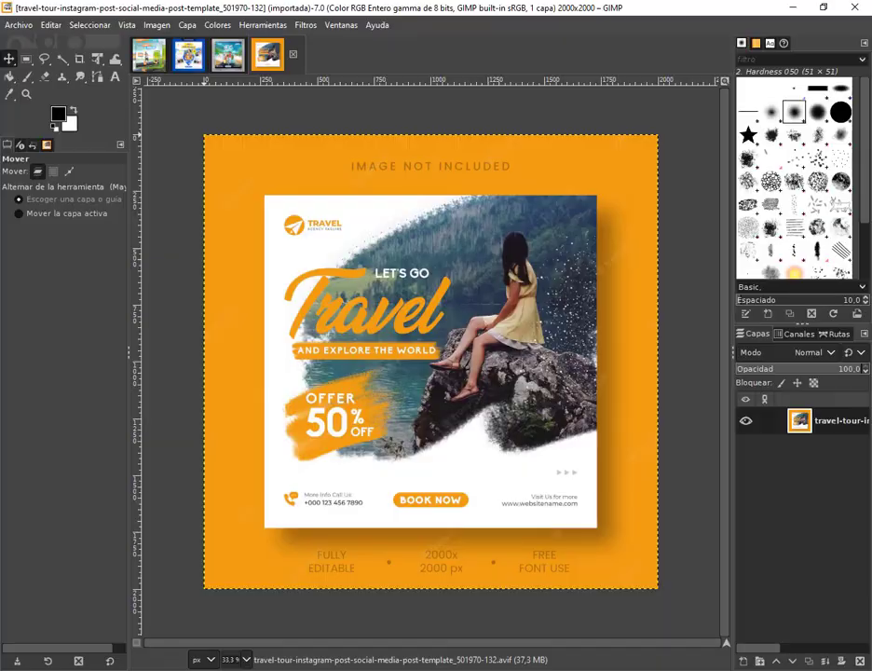
key("alt+Tab")
Step: Cycle through the Let's go Travel, Find Your Holidays and Explore the World image tabs
left_click(228, 54)
left_click(205, 54)
left_click(149, 54)
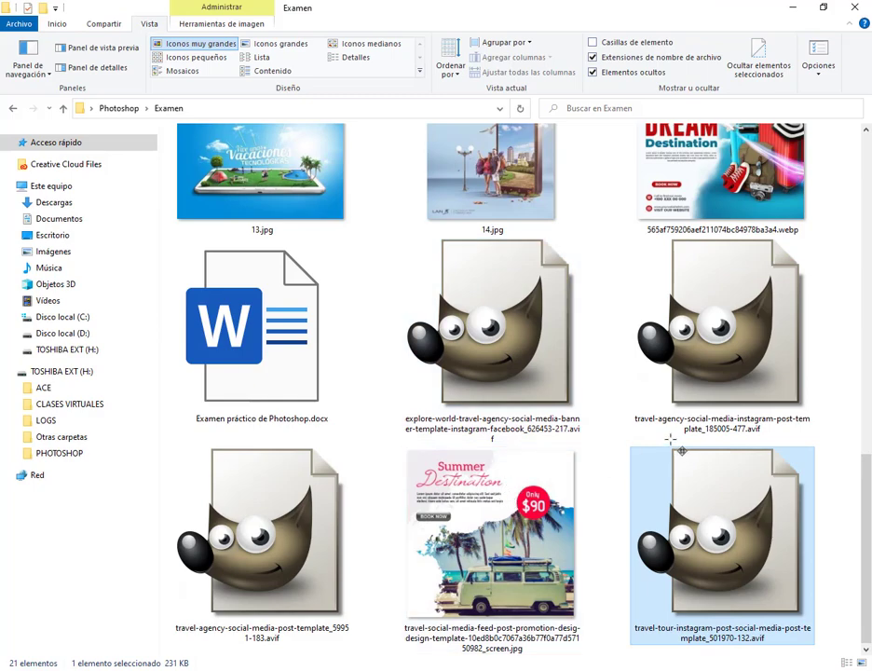
Step: Scroll to the top of the Examen folder and switch to the Google Meet window in Chrome
scroll(670, 438, "up", 3)
scroll(669, 280, "up", 6)
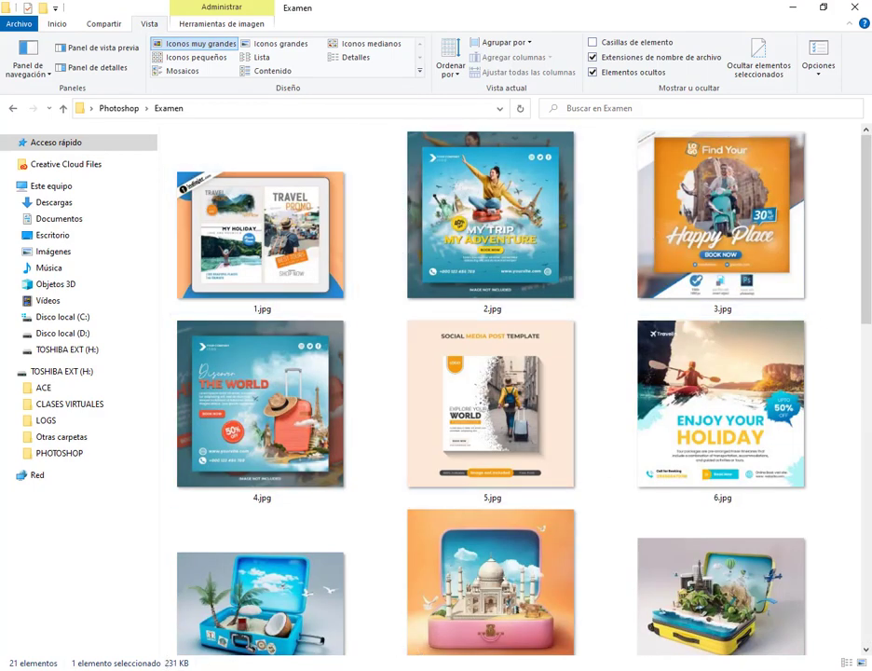
left_click(75, 633)
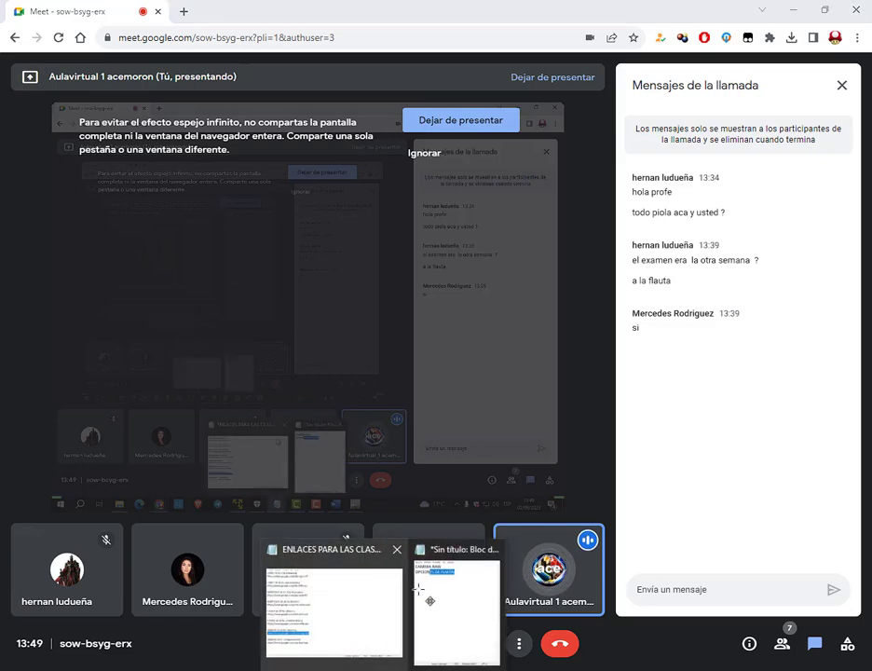
Step: Bring up Notepad, select all the old notes, and centre the window
left_click(418, 588)
left_click(236, 195)
key("ctrl+a")
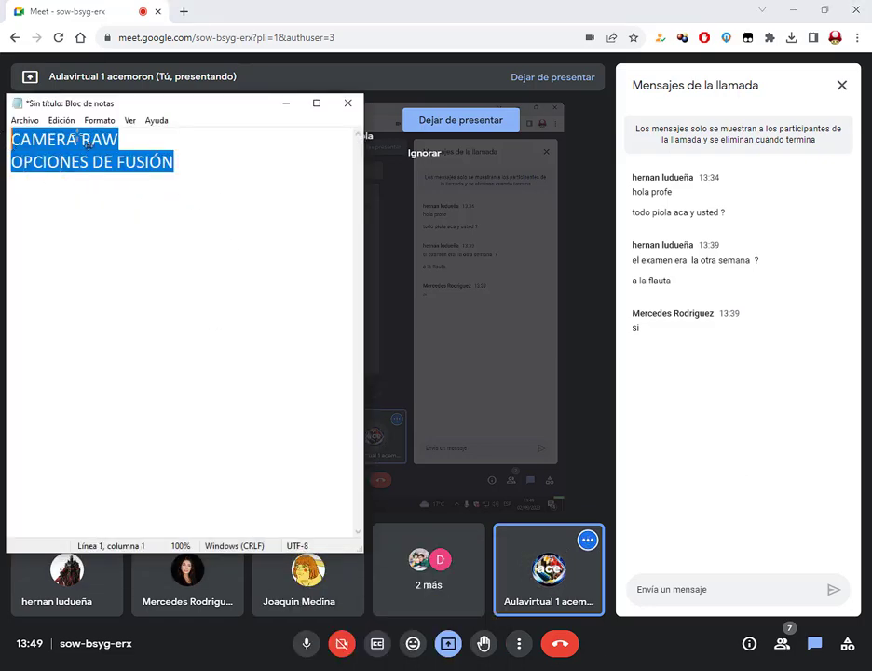
left_click_drag(206, 101, 359, 106)
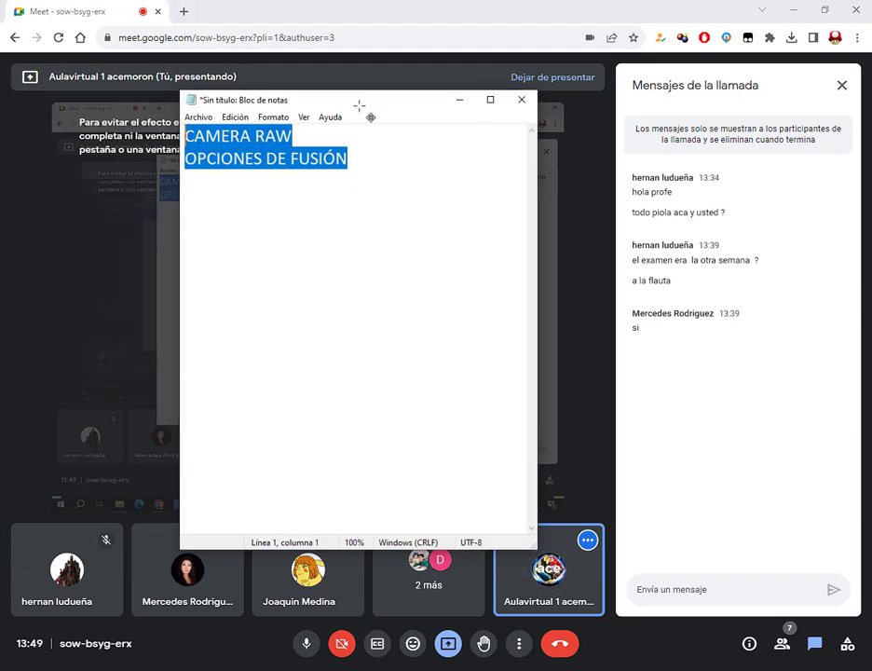
Step: Type the list CAPAS, MASCARAS DE CAPA, *MASCARAS DE RECORTE, UTILIZAR AL MENOS UN FILTRO
type("CAPAS")
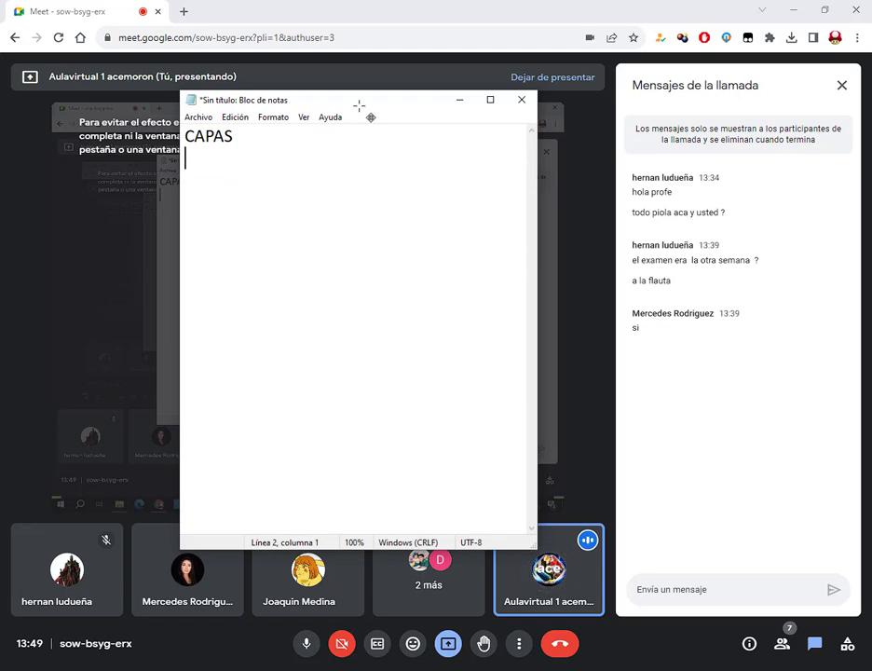
type("MAS")
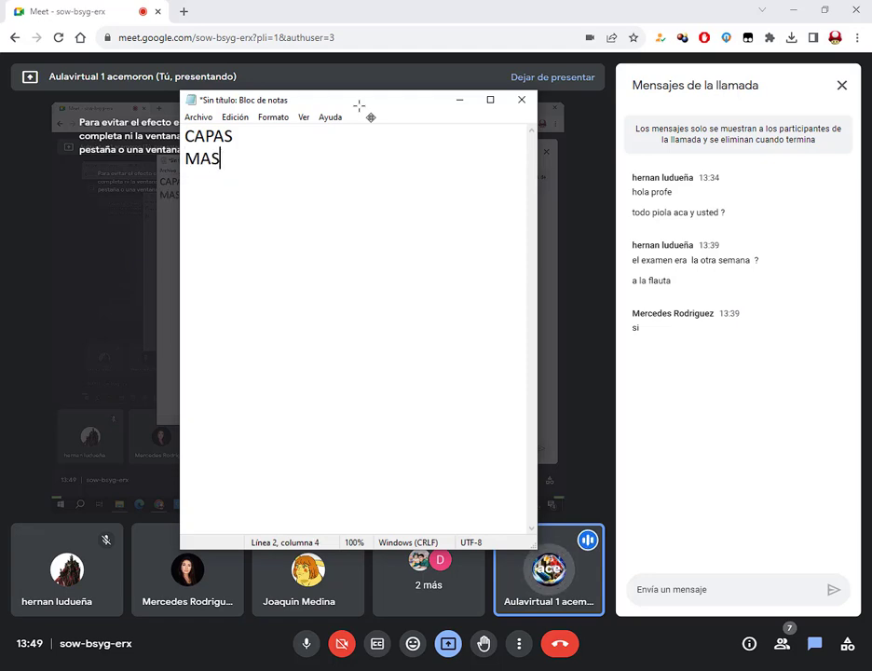
type("CA")
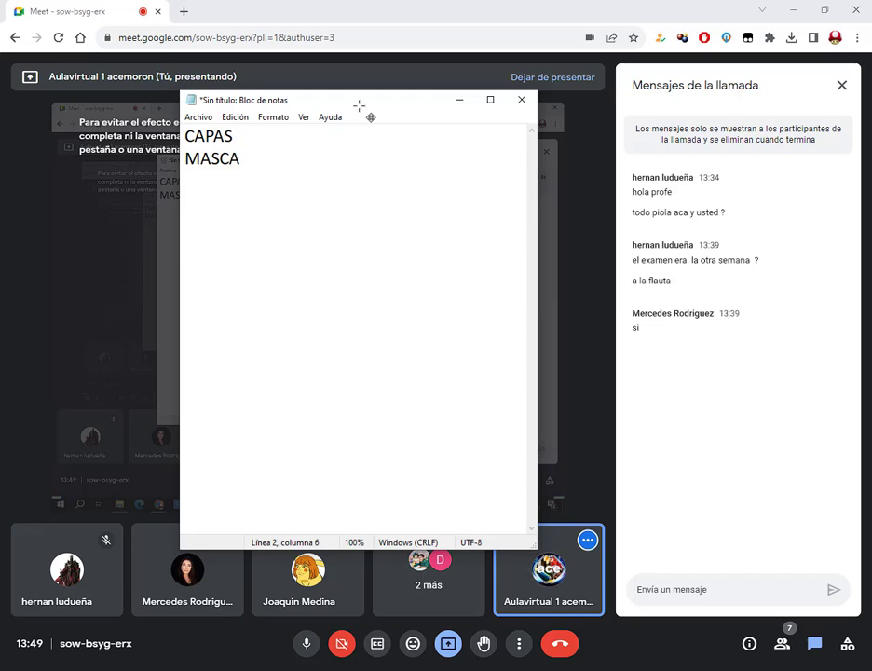
type("RAS DE CAPA ")
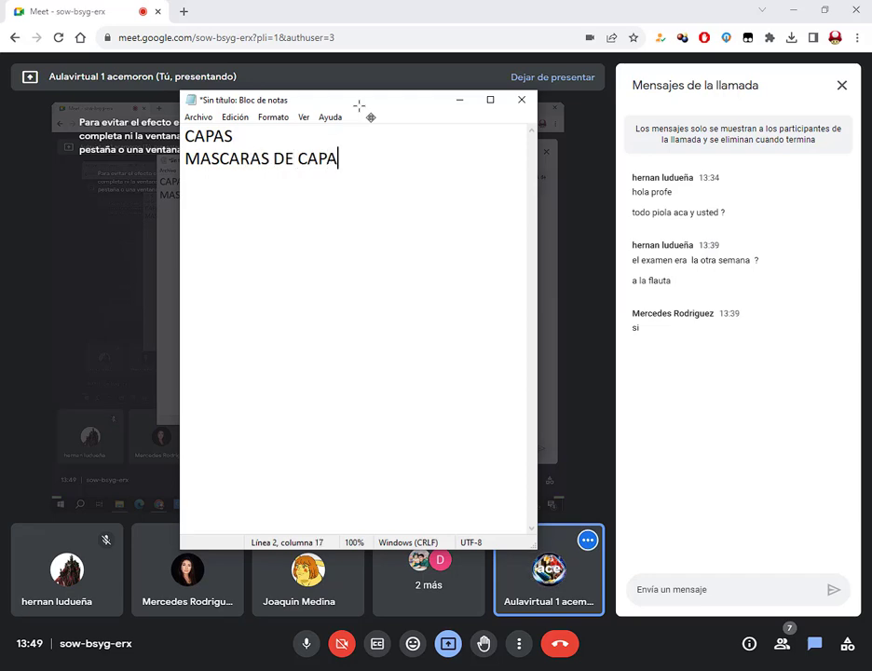
type("*")
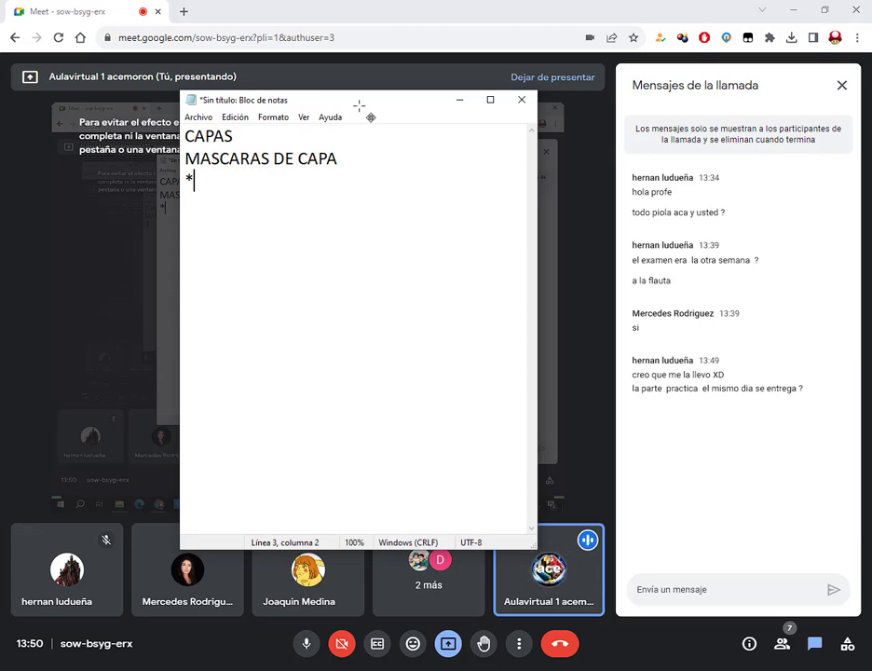
type("MASCARA")
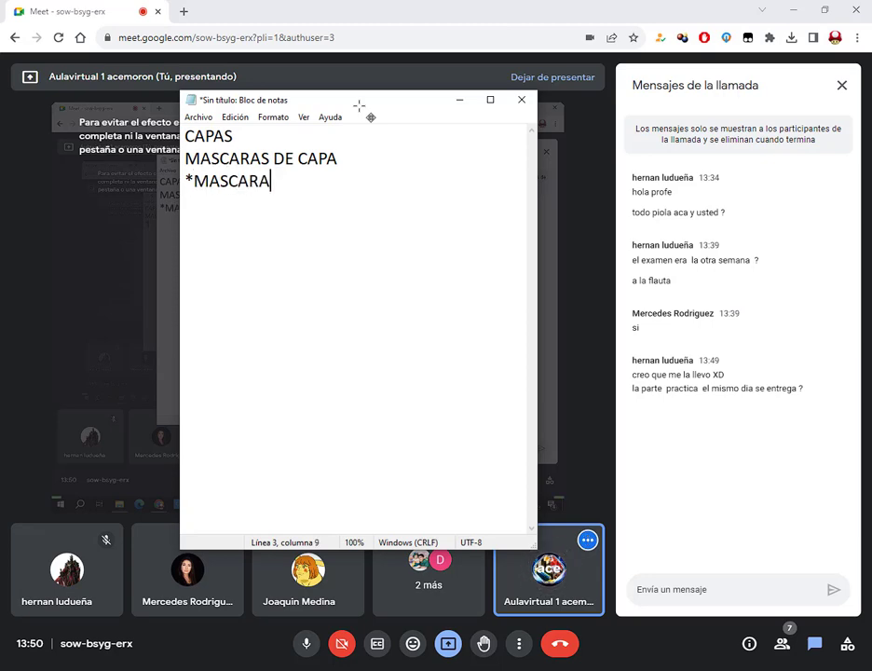
type("S DE RECORTE")
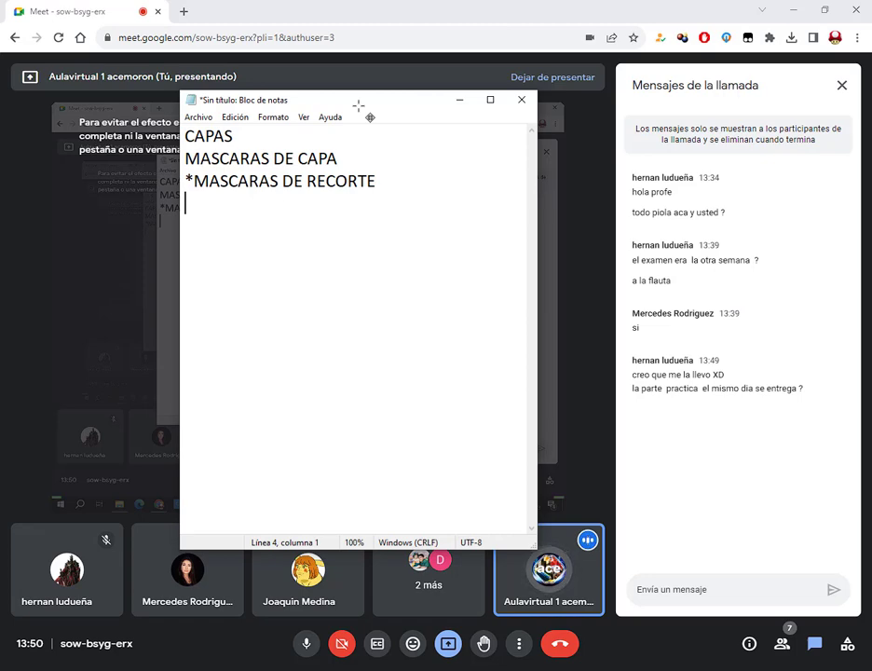
type("*")
type("UTILIZ")
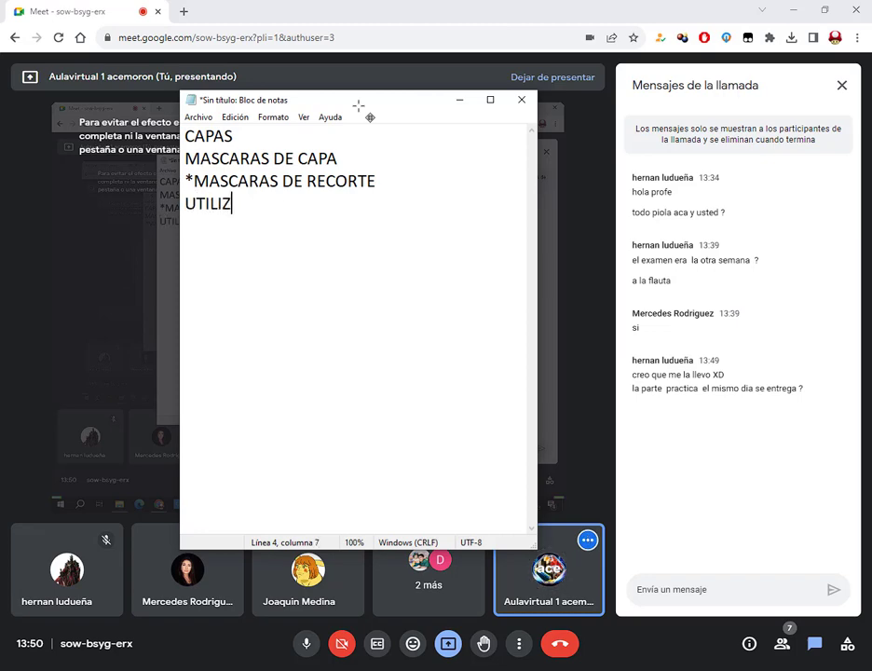
type("AR AL MENOS U")
type("N FI")
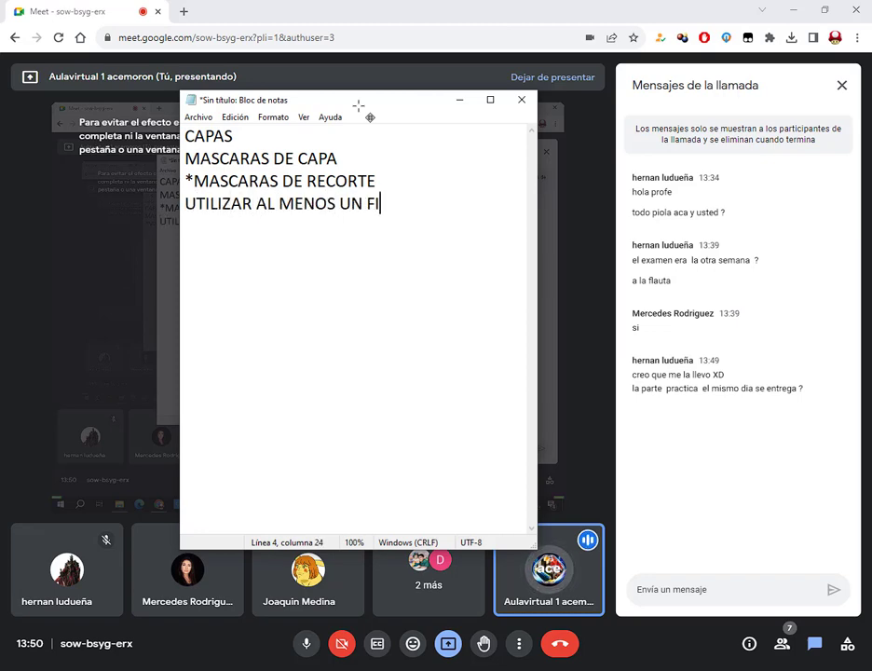
type("LTRO")
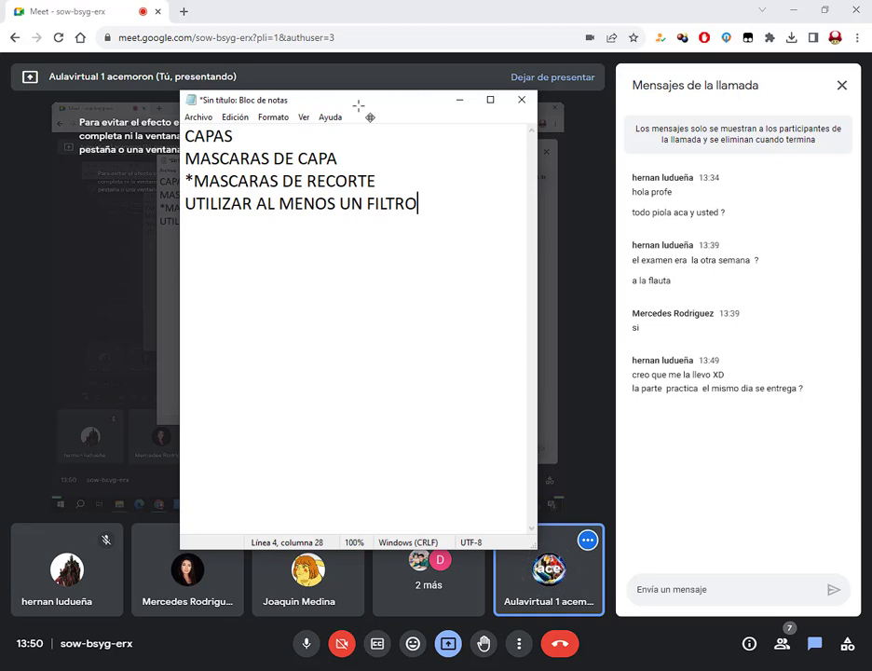
Step: Cancel a Windows search and create a new blank document via Archivo > Nuevo
key("super")
type("p")
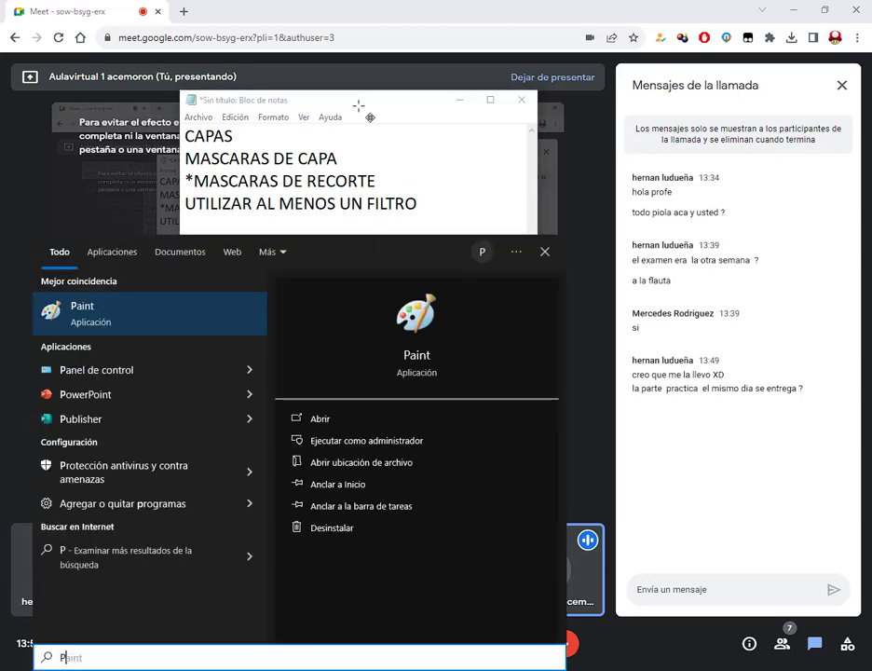
type("g")
key("BackSpace")
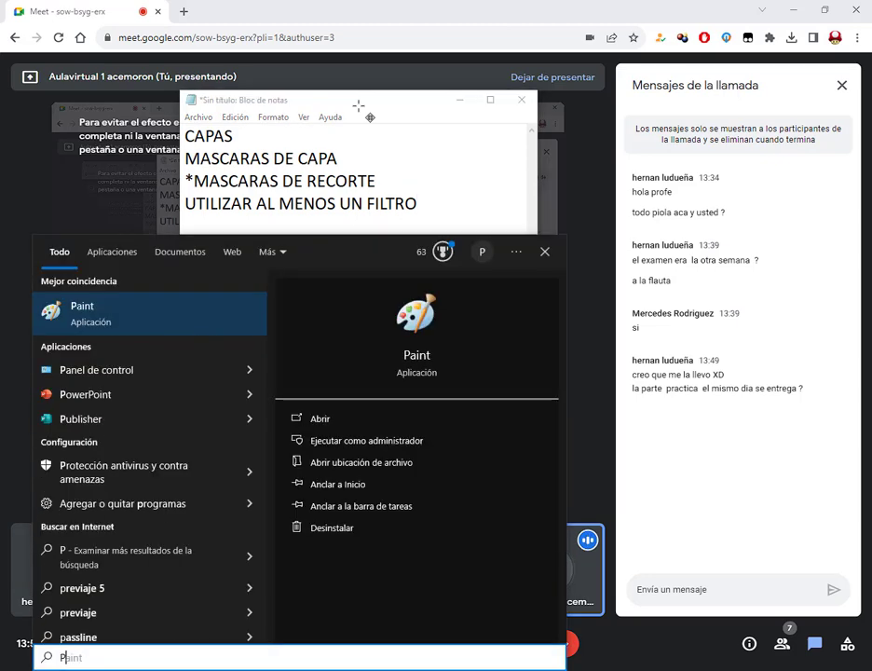
key("Escape")
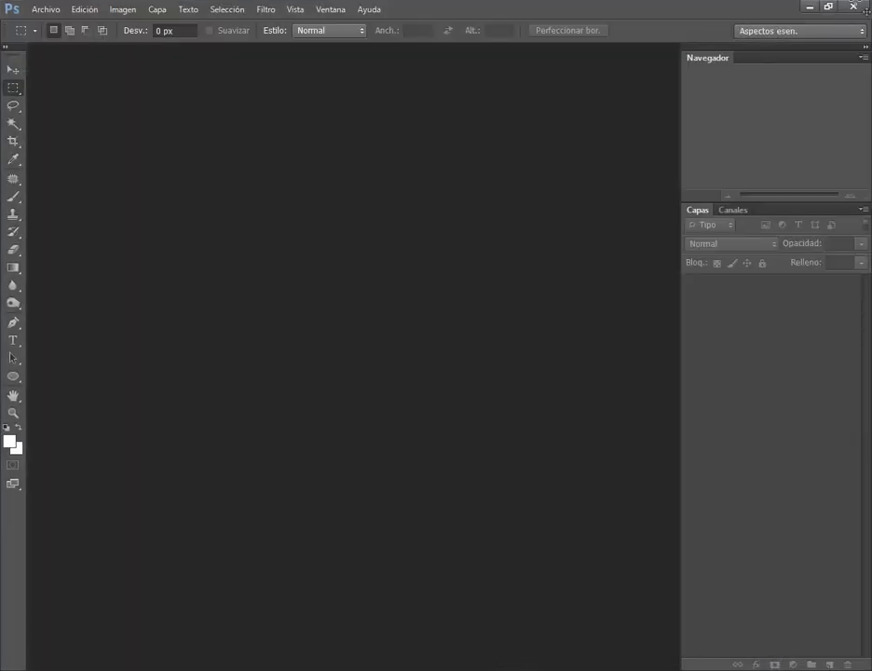
left_click(43, 11)
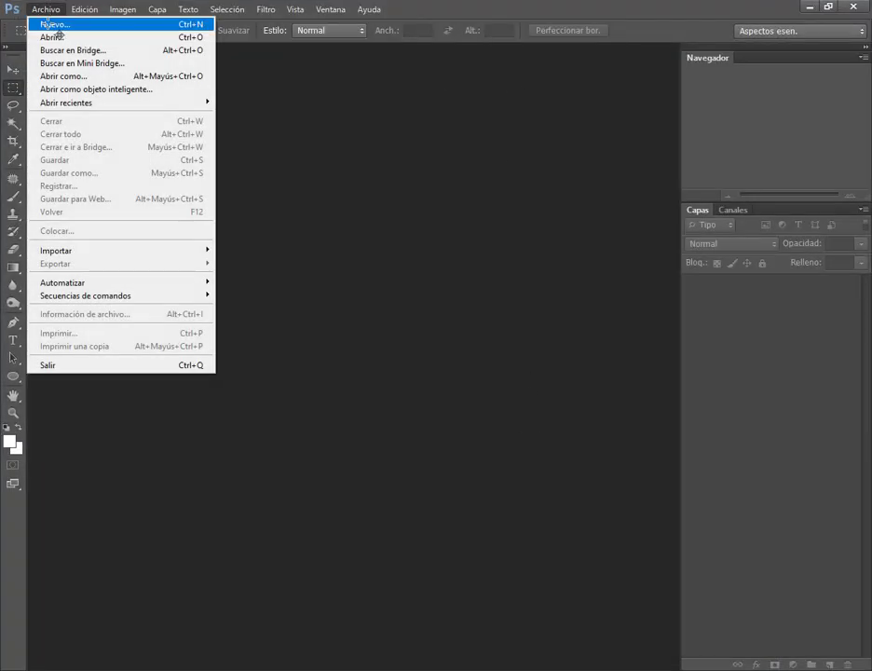
left_click(46, 24)
left_click(596, 182)
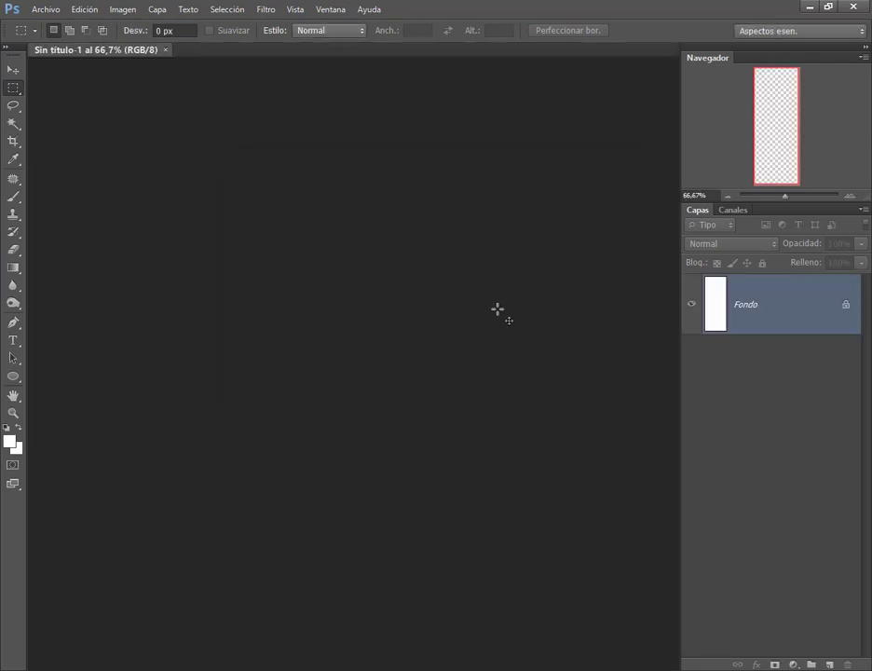
Step: Crop the canvas by pulling its bottom edge up to make it square
left_click(13, 141)
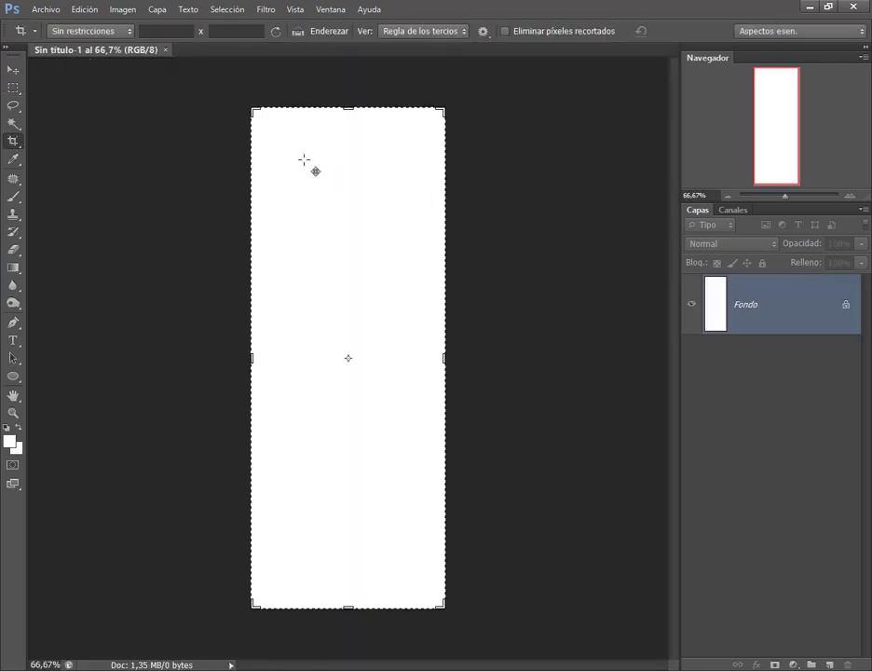
left_click_drag(349, 608, 364, 451)
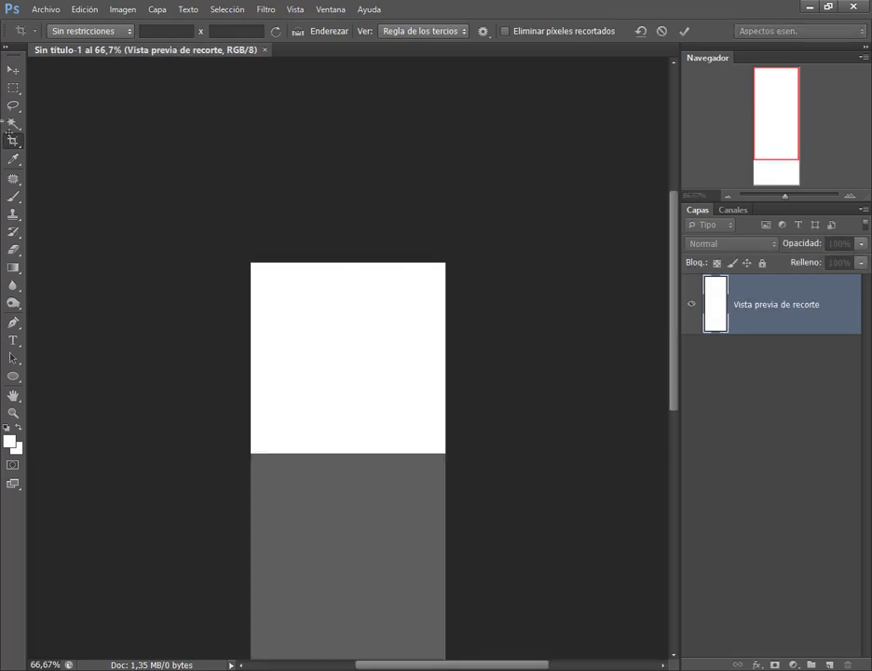
key("Return")
key("v")
left_click(266, 10)
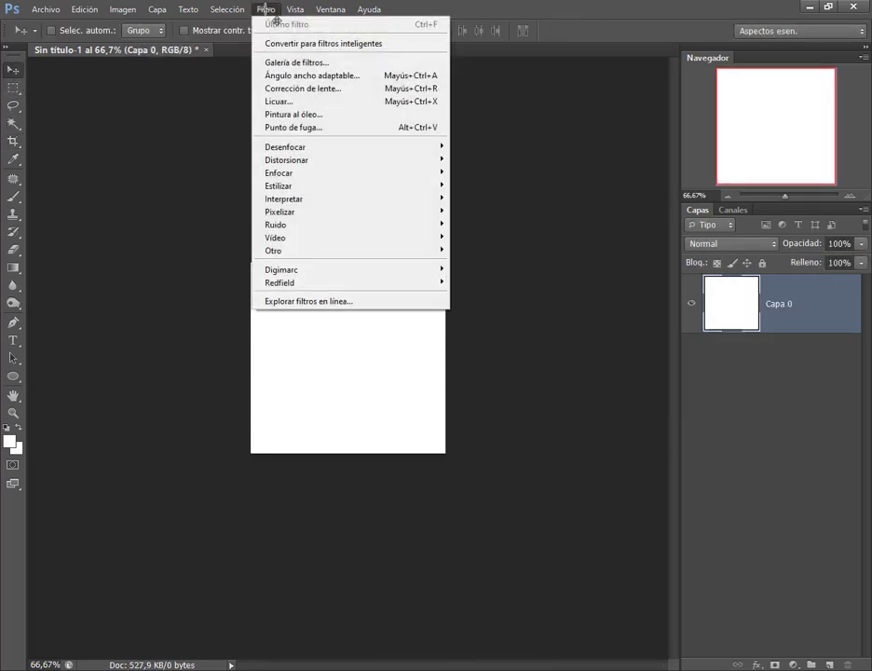
Step: Open the Filter Gallery and set Windows display scaling to 125%
left_click(289, 63)
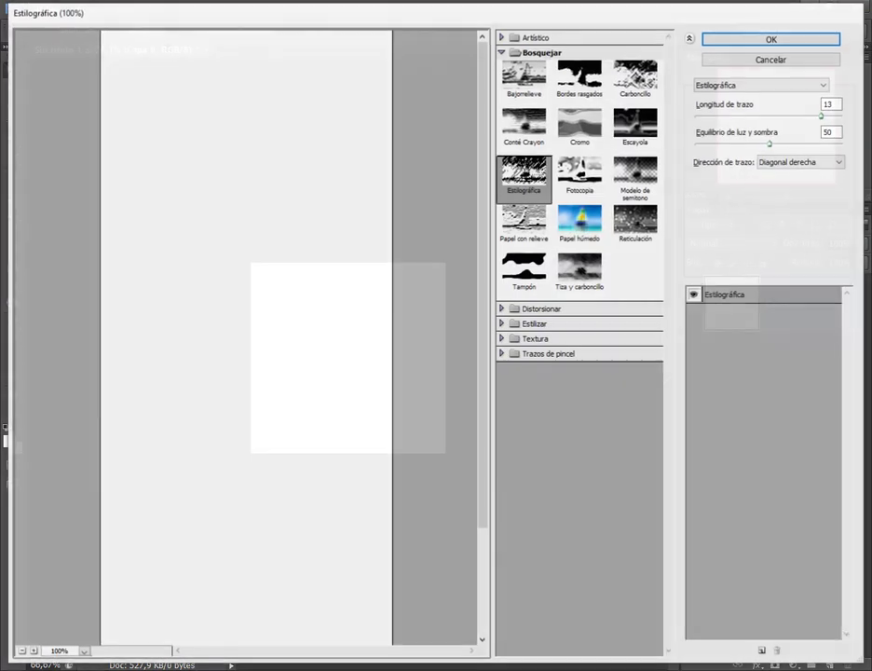
left_click(11, 661)
left_click(16, 618)
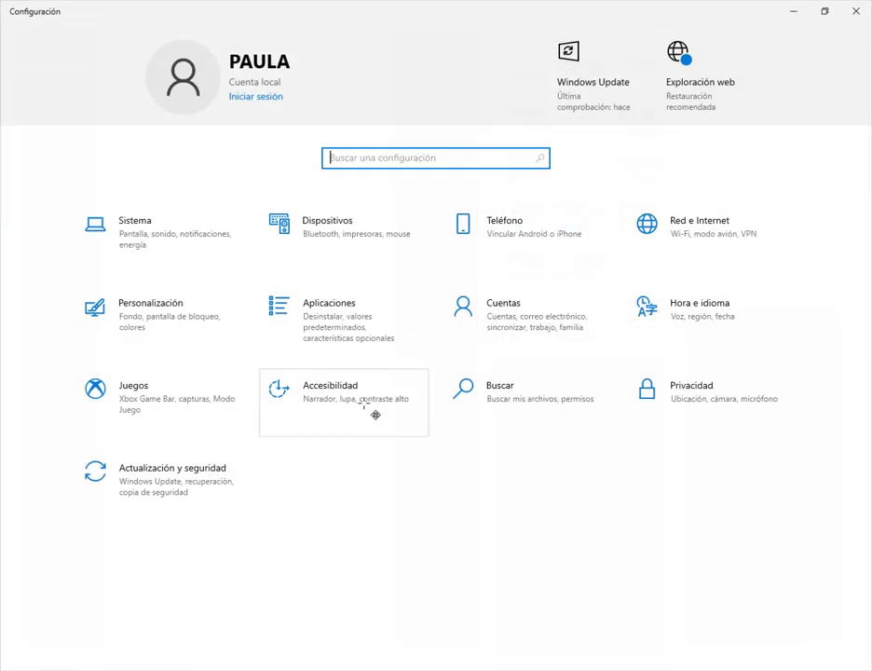
left_click(315, 383)
left_click(306, 354)
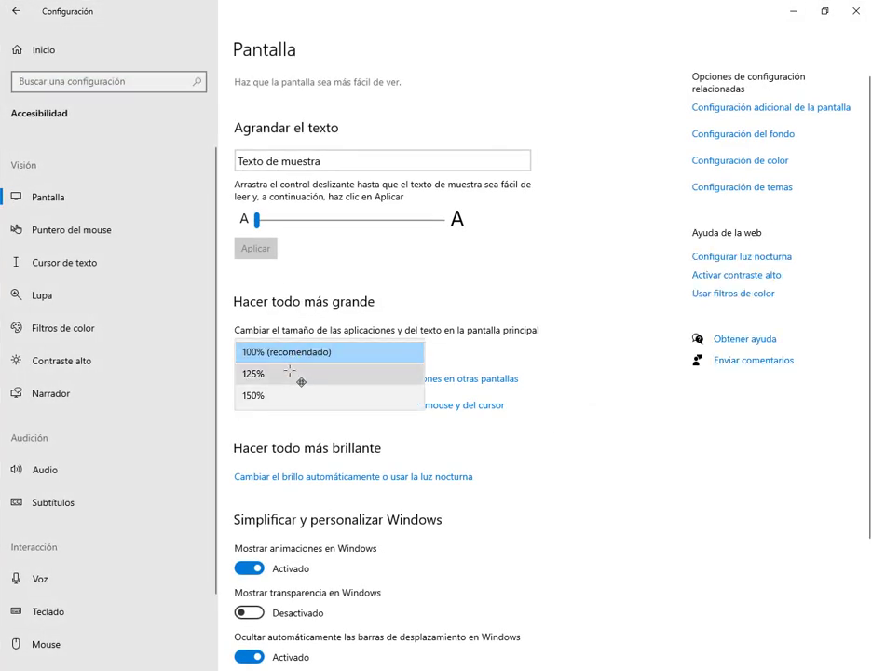
left_click(289, 372)
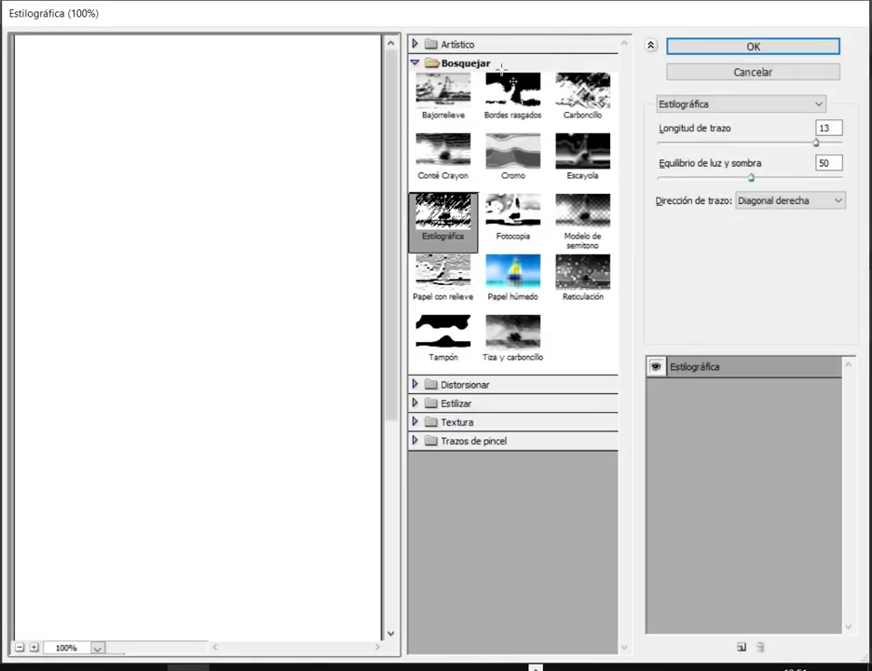
Step: Browse the Artístico and Bosquejar filters, close the gallery unapplied, and minimize Photoshop
left_click(414, 44)
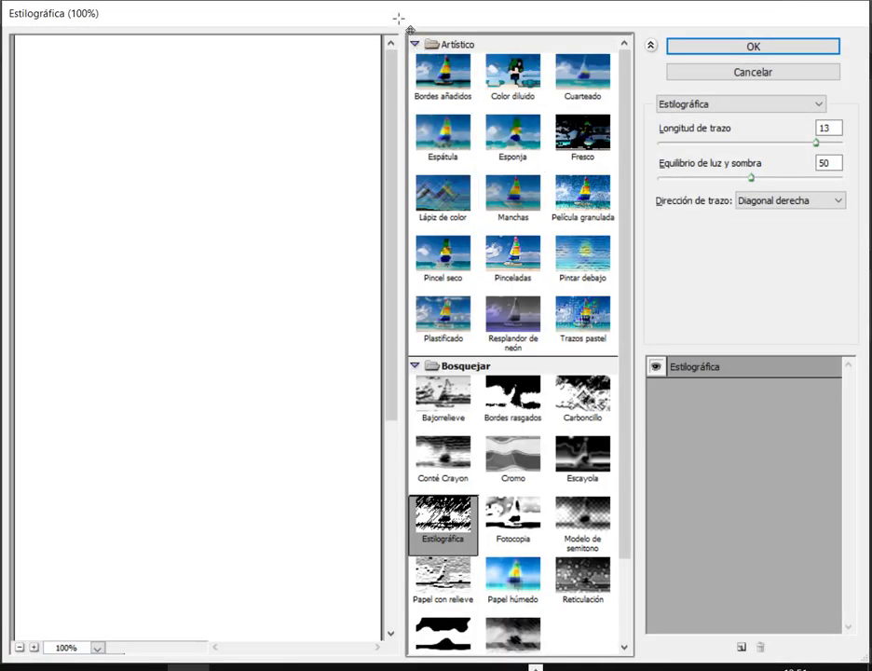
left_click(415, 44)
left_click(415, 62)
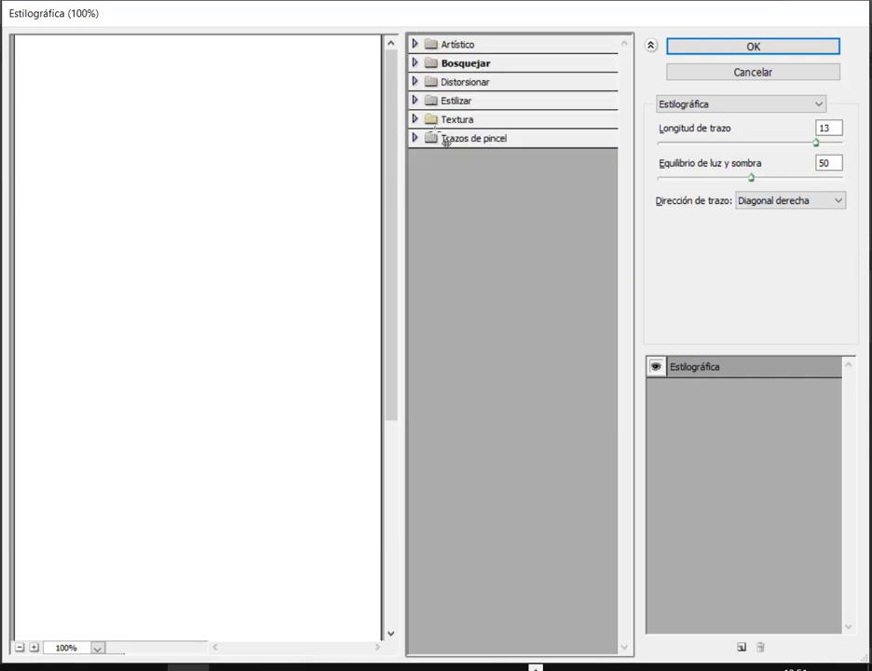
left_click(805, 74)
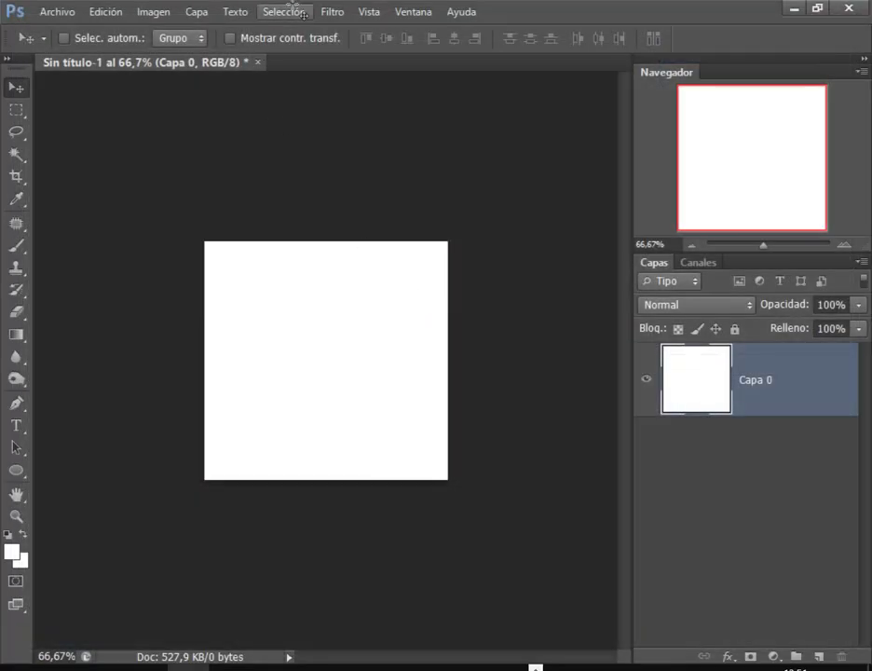
left_click(332, 11)
mouse_move(391, 184)
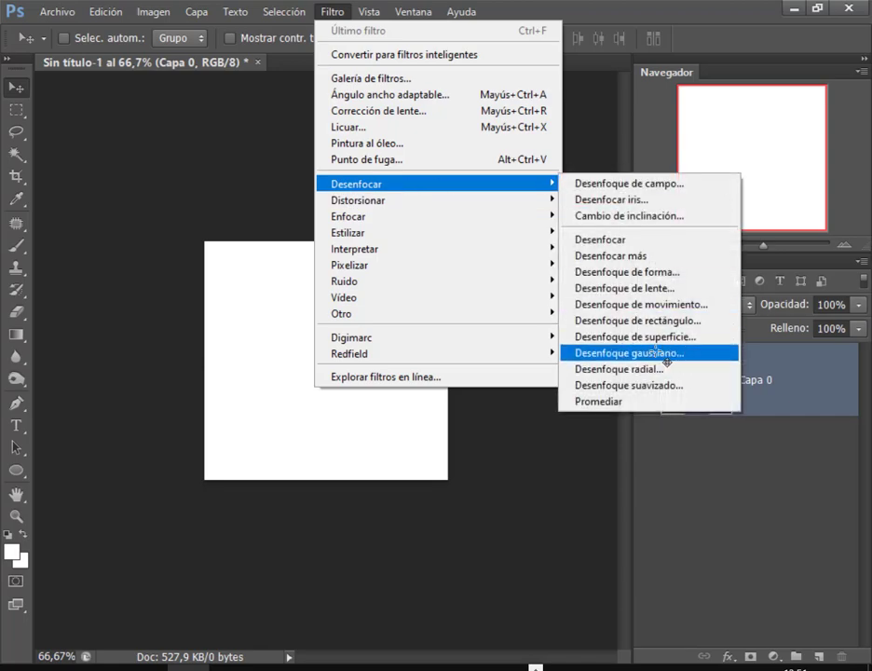
left_click(497, 498)
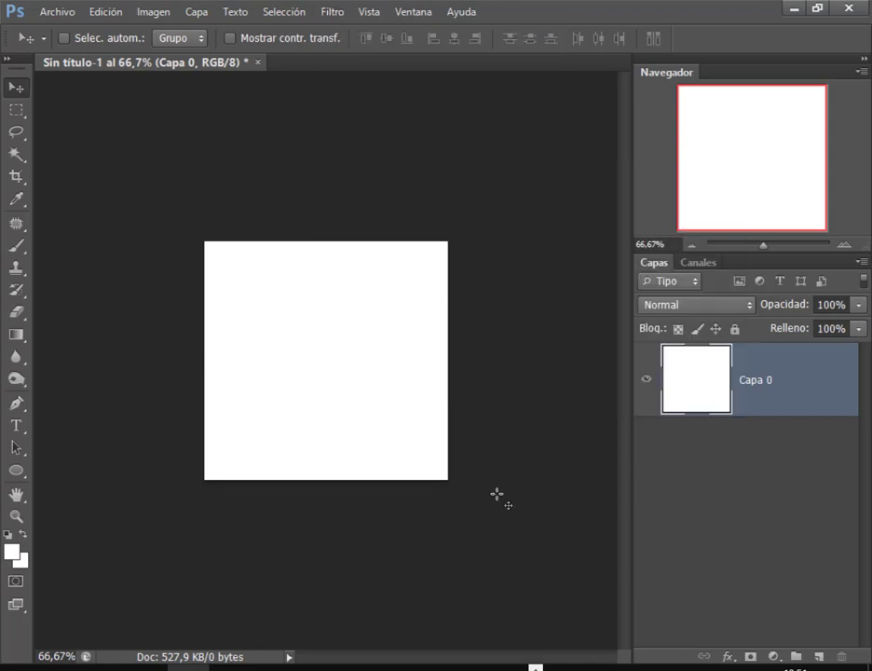
left_click(793, 8)
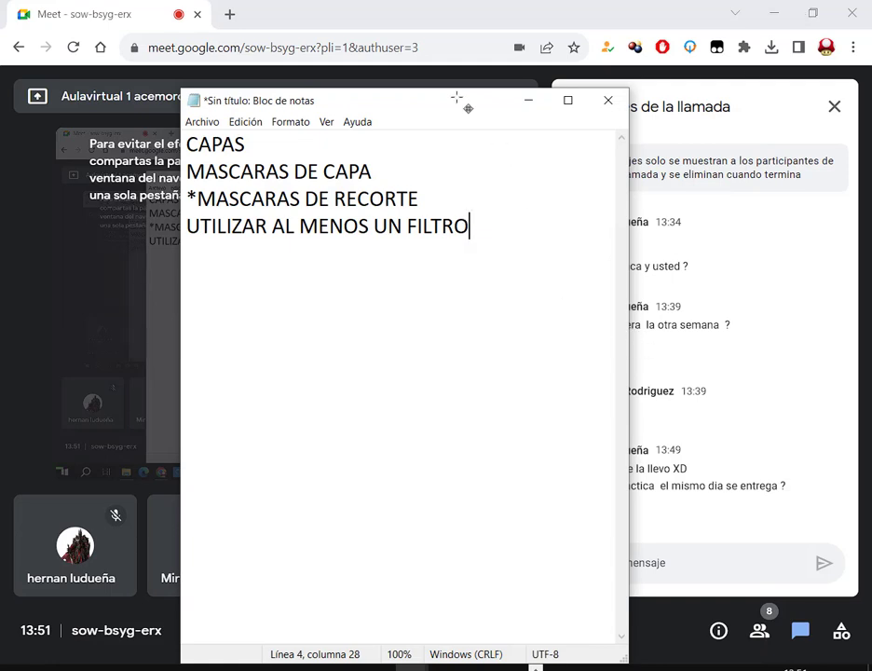
Step: Move Notepad up, add blank lines below the topic list, minimize it, and open a new Chrome tab
left_click_drag(456, 97, 368, 57)
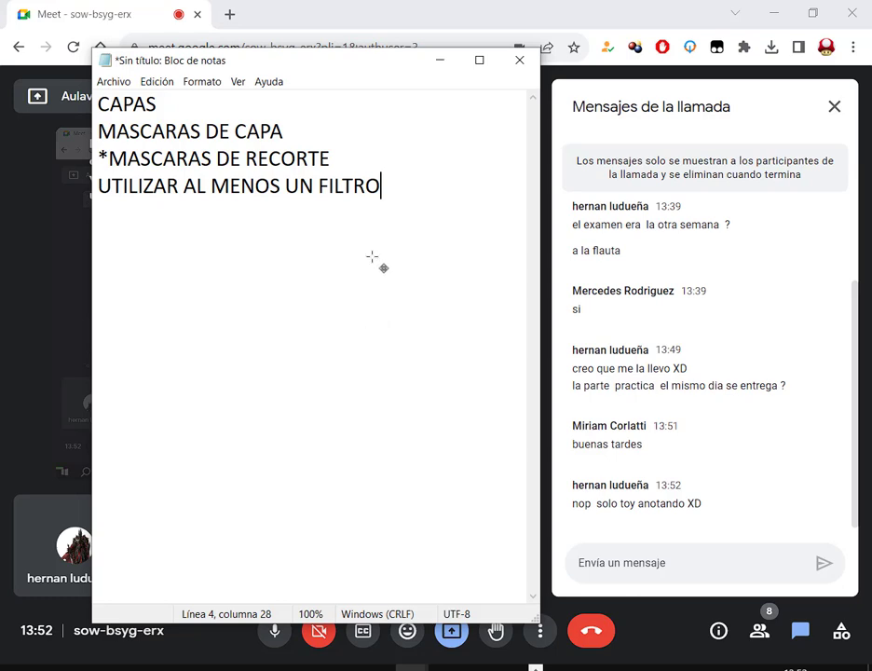
key("Return")
key("Return")
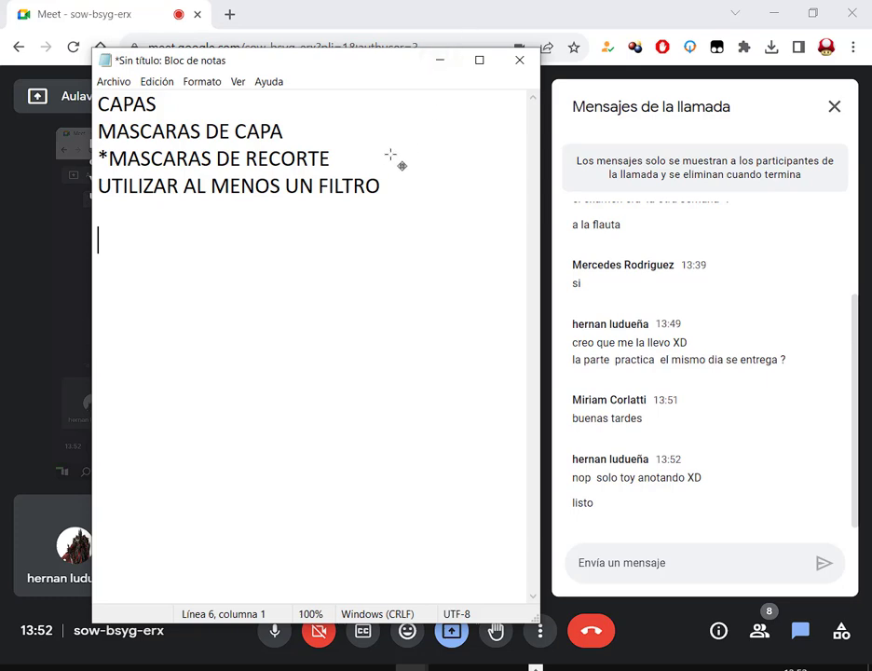
left_click(453, 60)
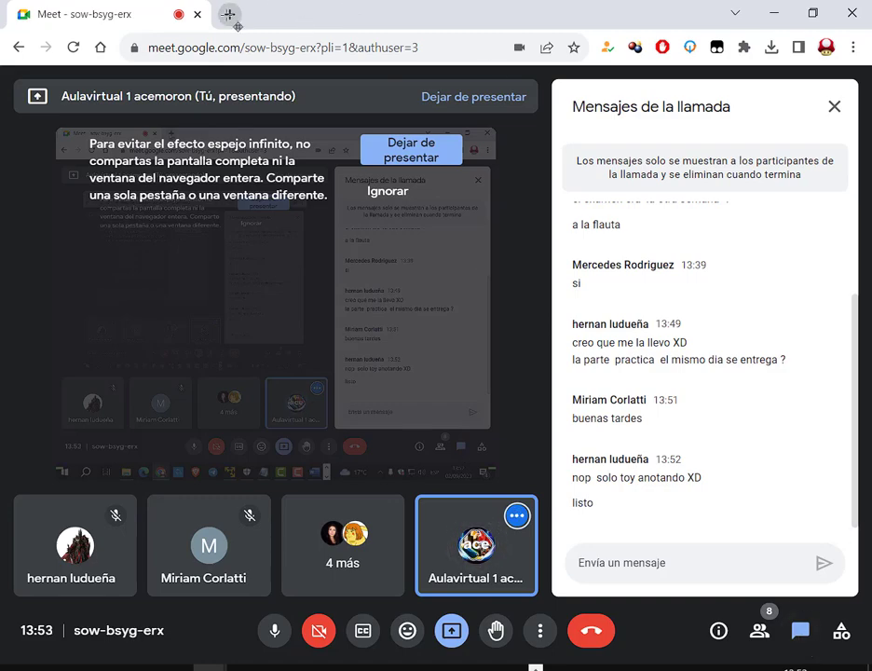
left_click(228, 14)
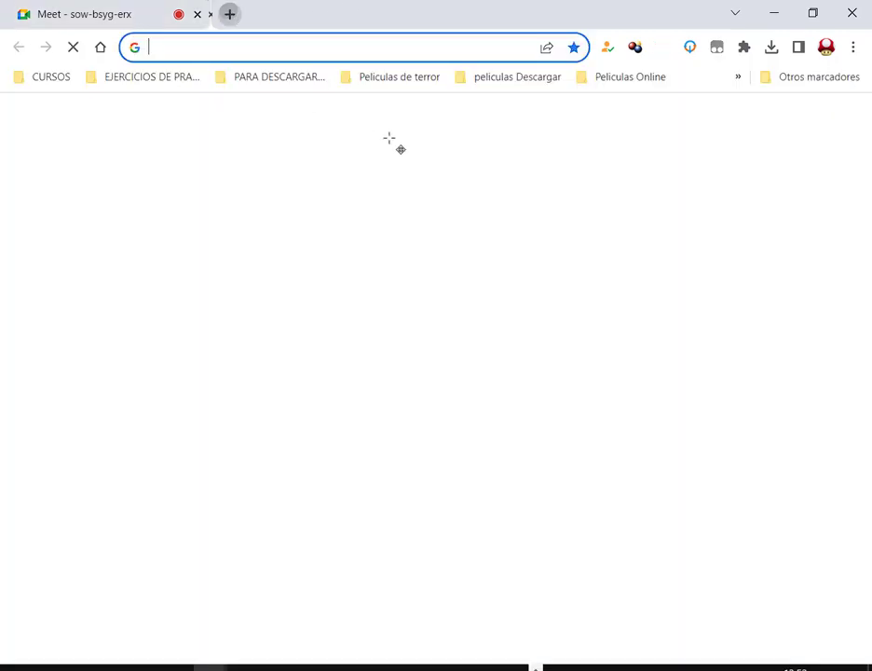
Step: Search Google for Pexels and Pixabay, opening each site in a new tab
type("PEX")
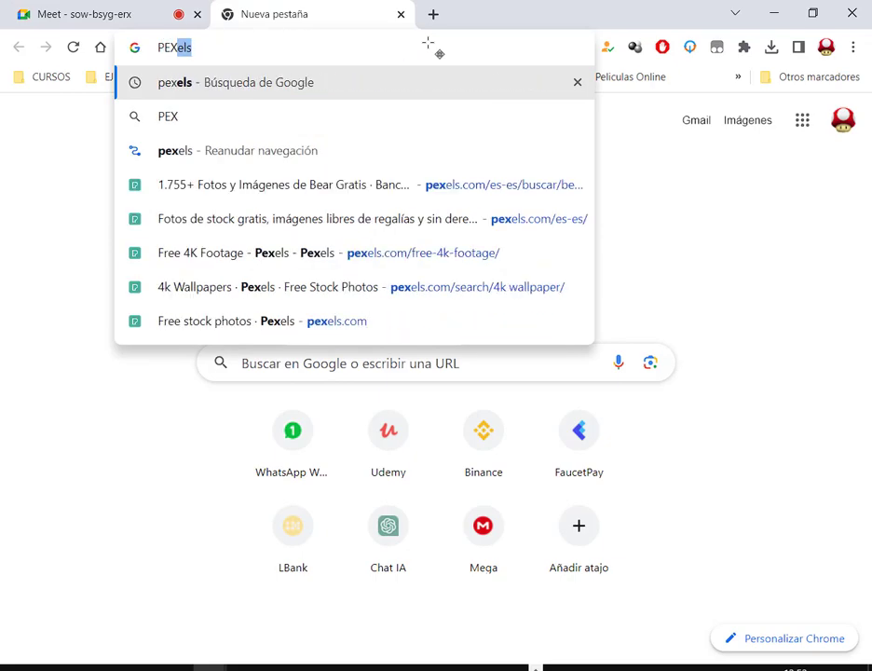
type("ELS")
key("Return")
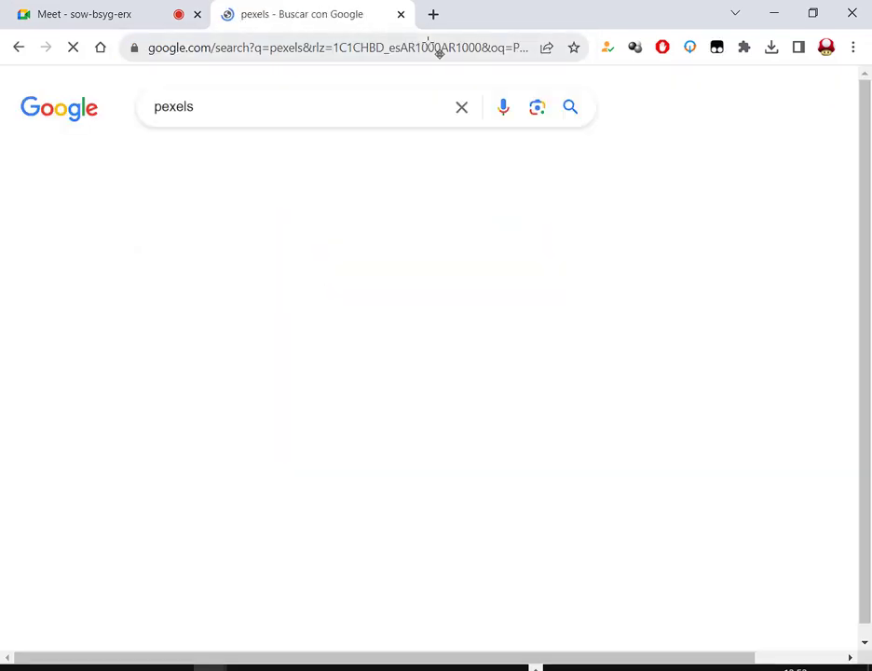
middle_click(219, 279)
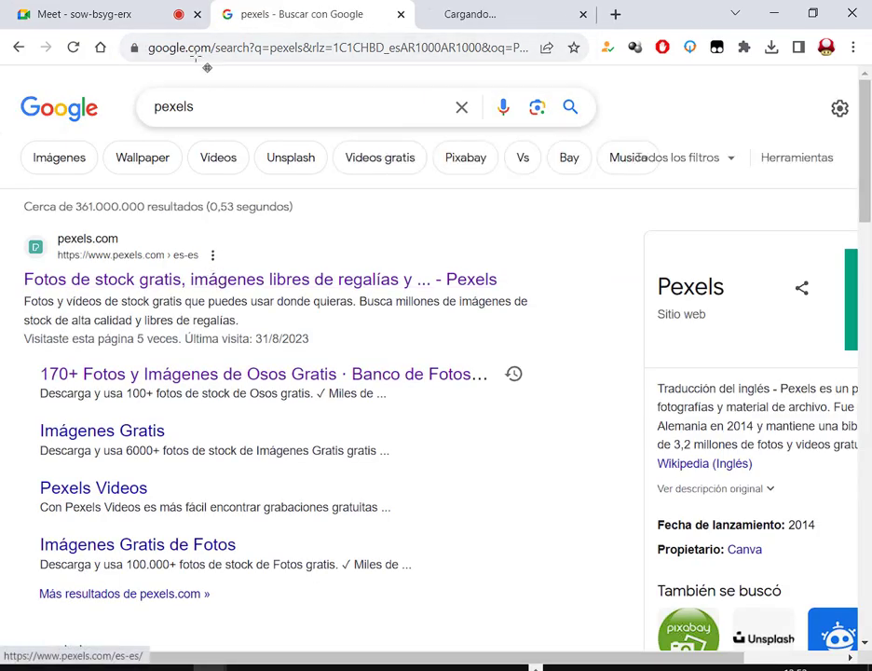
double_click(183, 111)
type("pix")
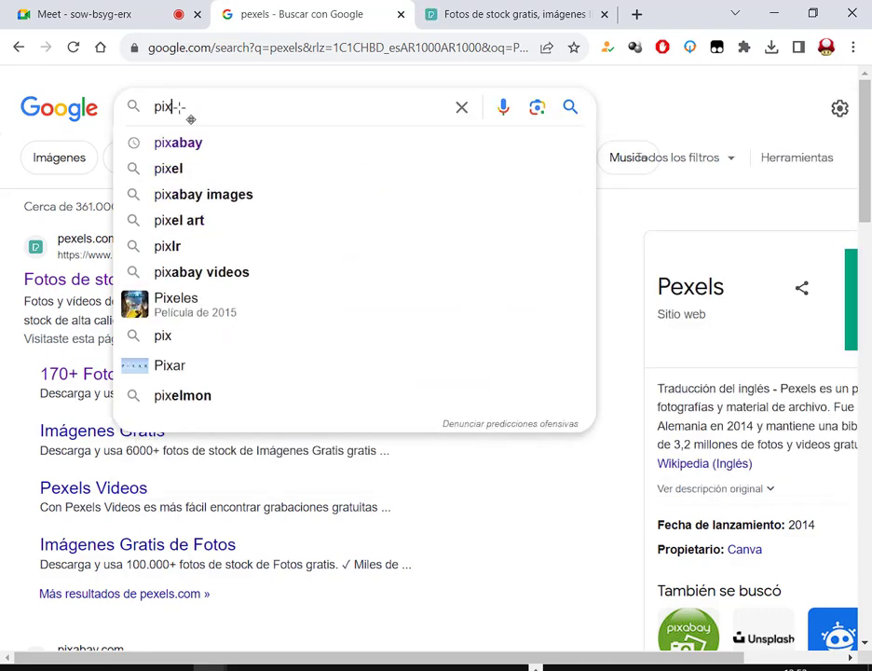
key("Down")
key("Return")
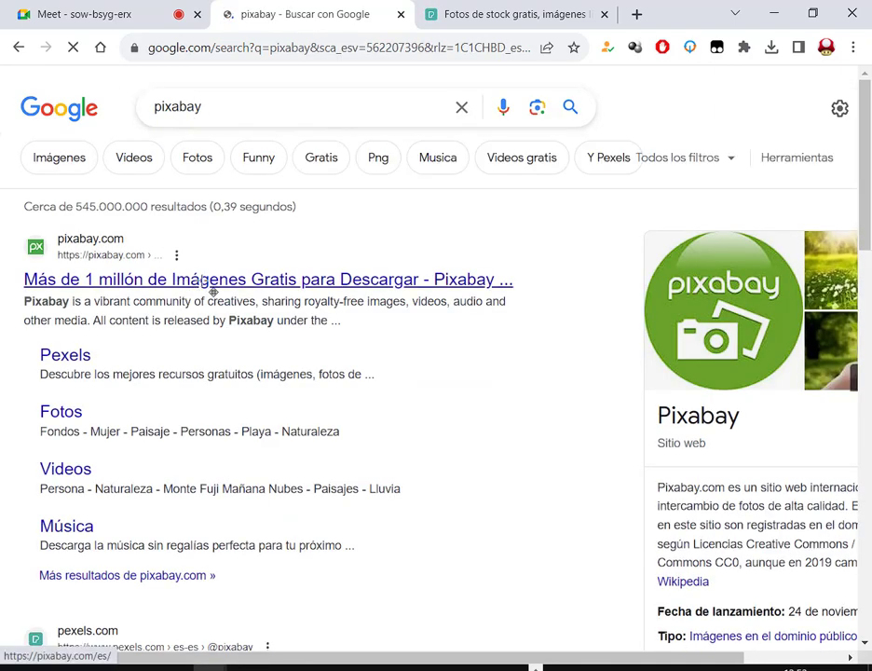
middle_click(184, 279)
Step: Search 'png free' and open the freepng.es result in its own tab
double_click(170, 103)
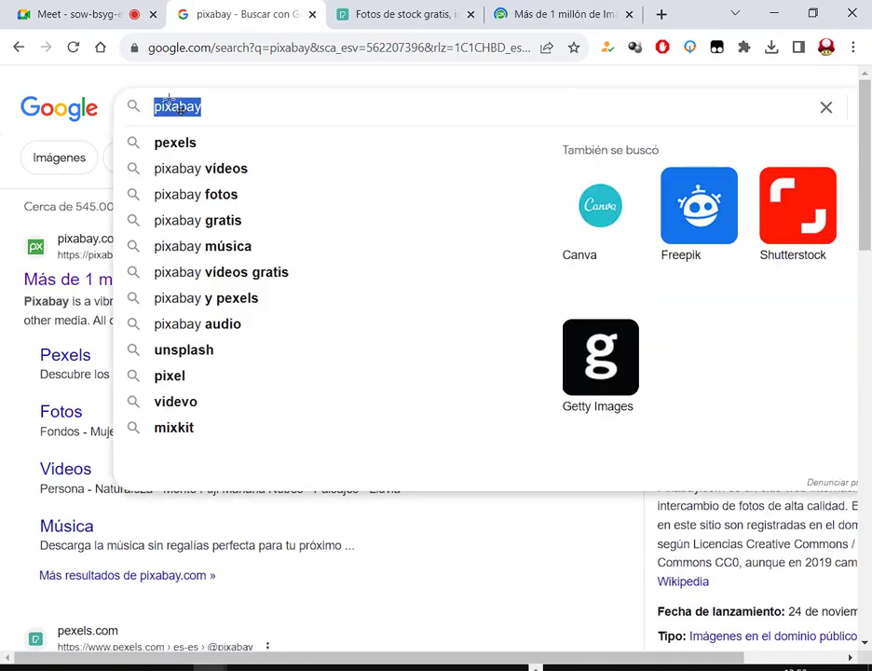
type("png")
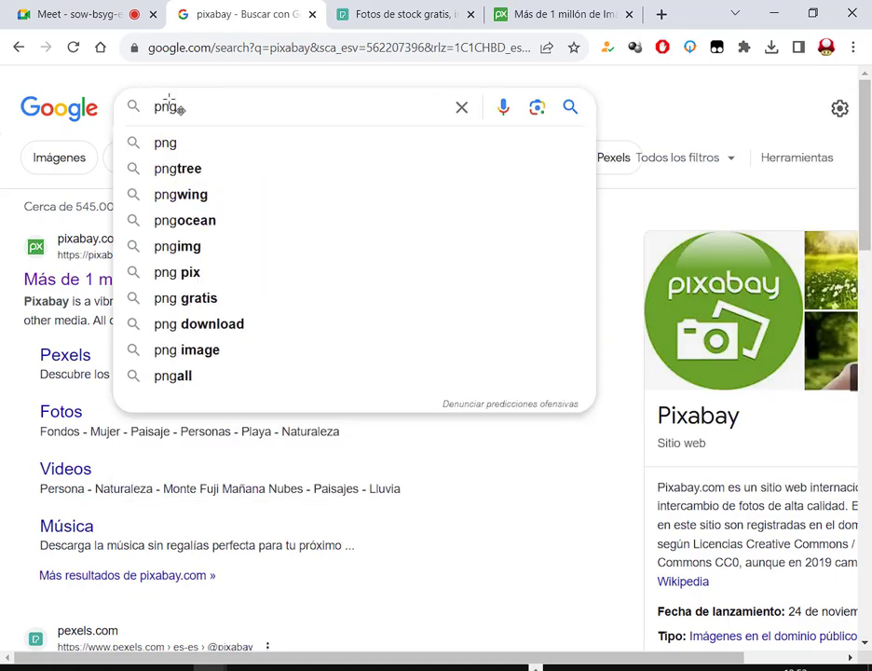
type(" free")
key("Return")
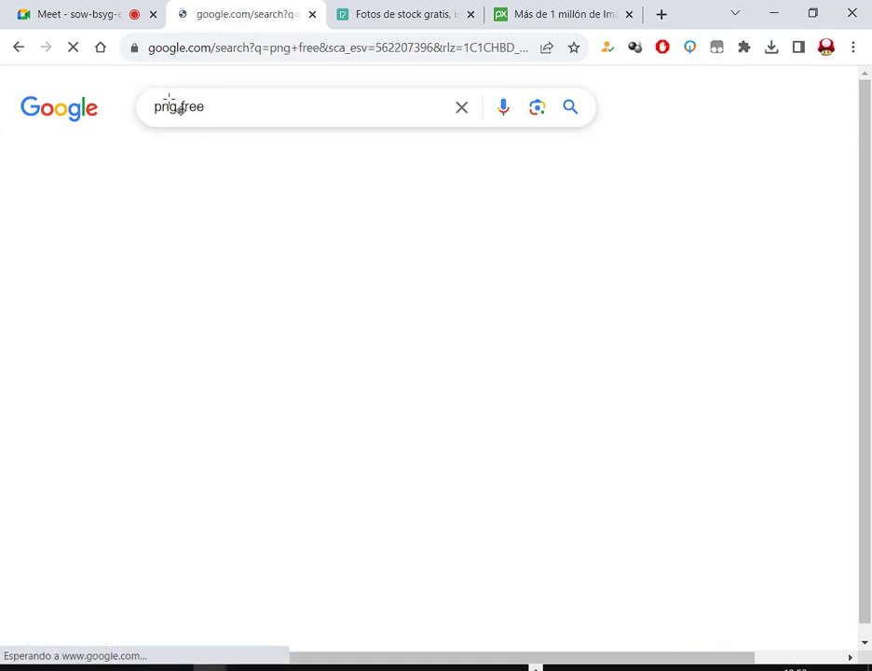
scroll(228, 334, "down", 5)
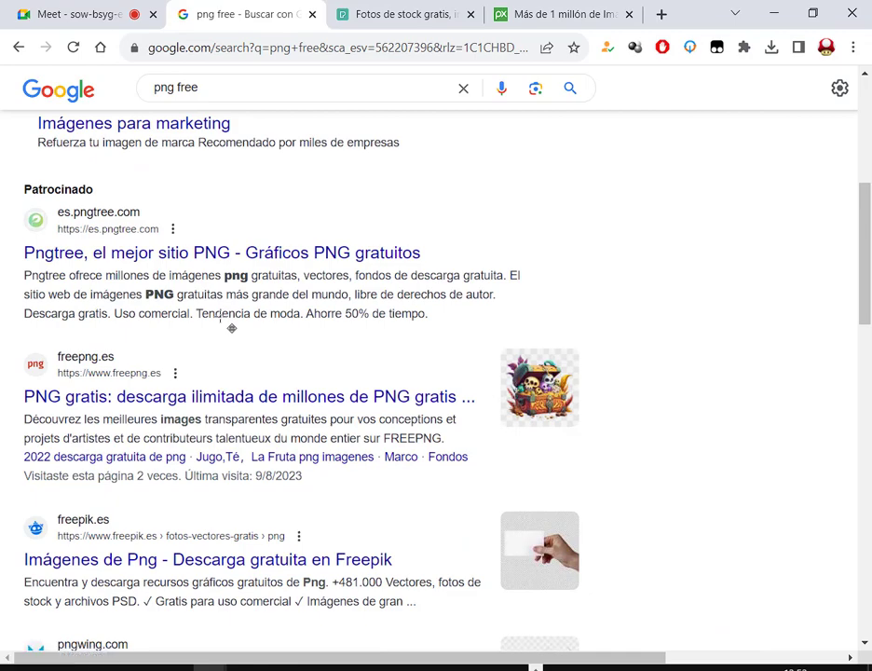
middle_click(201, 395)
scroll(204, 406, "down", 1)
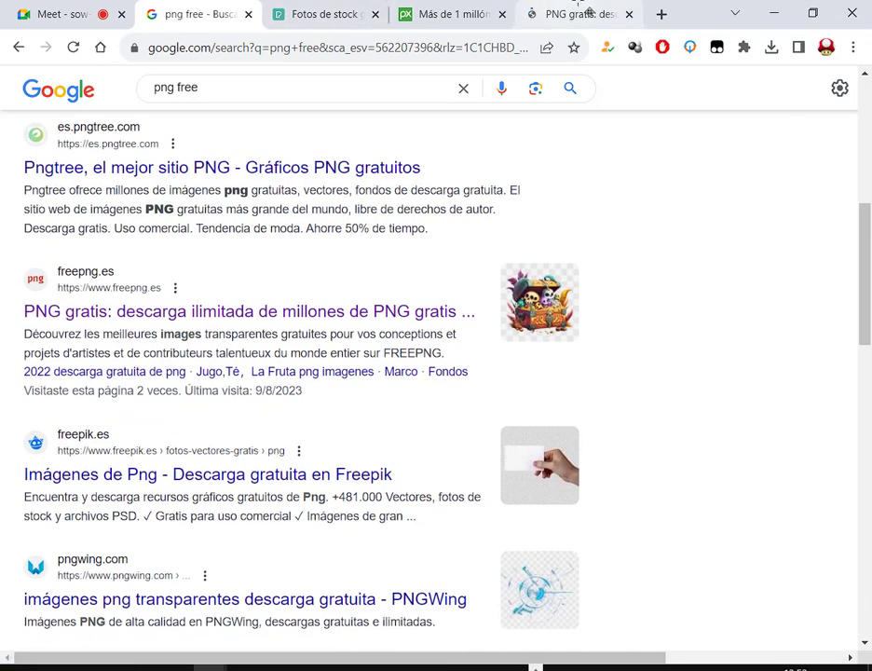
left_click(592, 14)
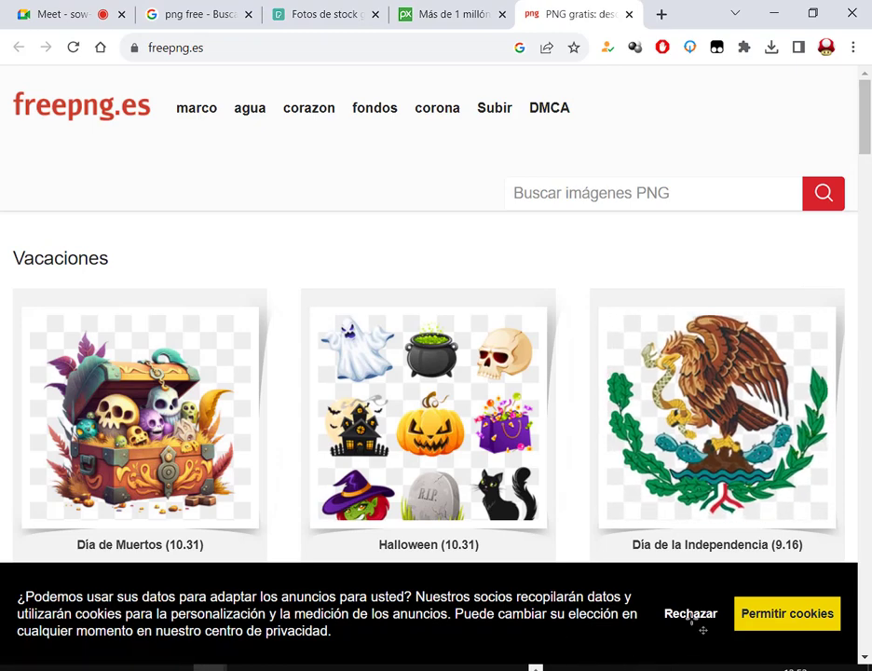
Step: Reject freepng.es cookies and search the site for 'avion'
left_click(696, 619)
left_click(662, 113)
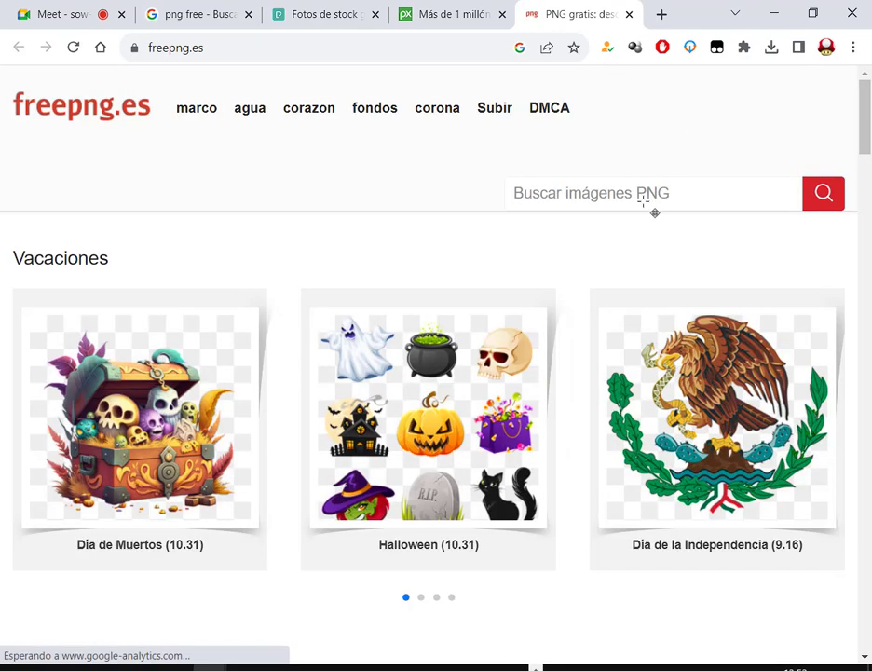
type("avion")
key("Return")
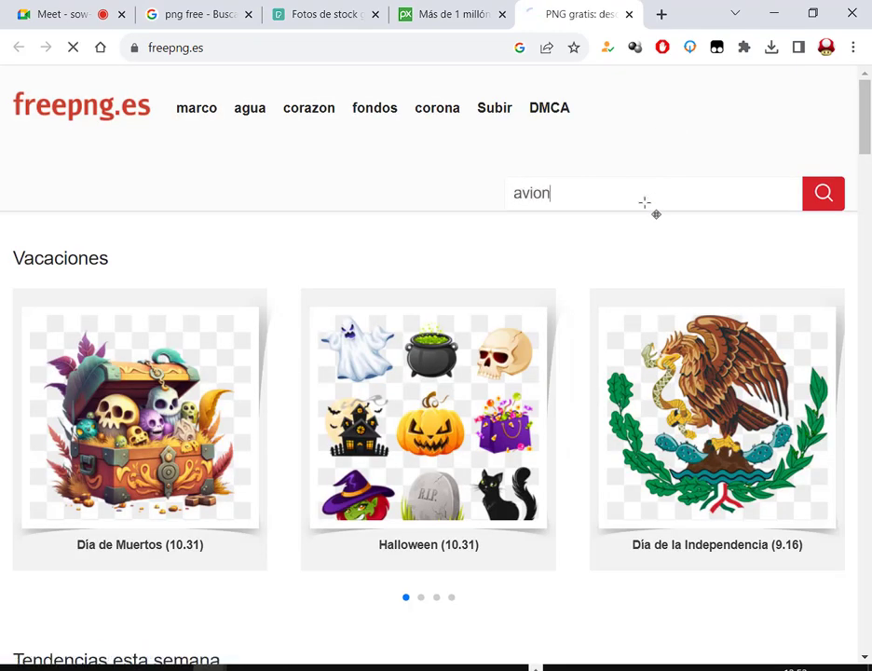
Step: Browse the airplane results and open the rainbow-tailed airliner PNG's page
scroll(604, 158, "down", 2)
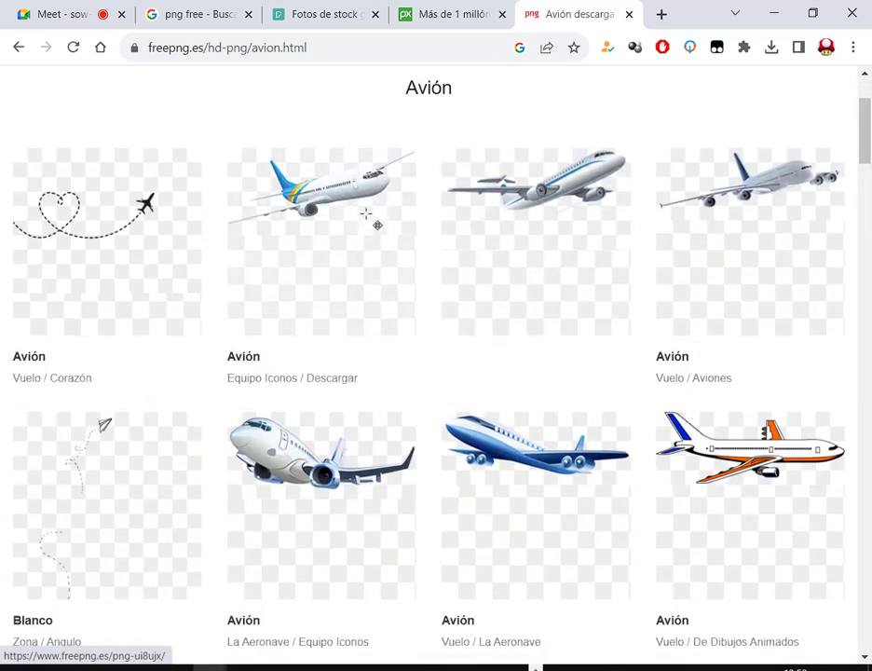
scroll(421, 179, "down", 1)
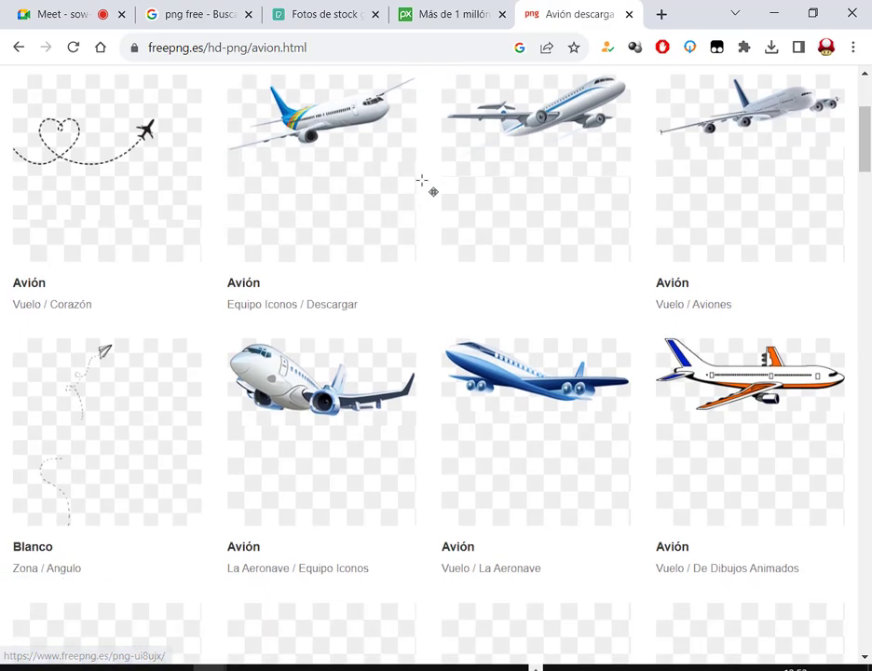
scroll(421, 180, "down", 2)
scroll(596, 354, "down", 2)
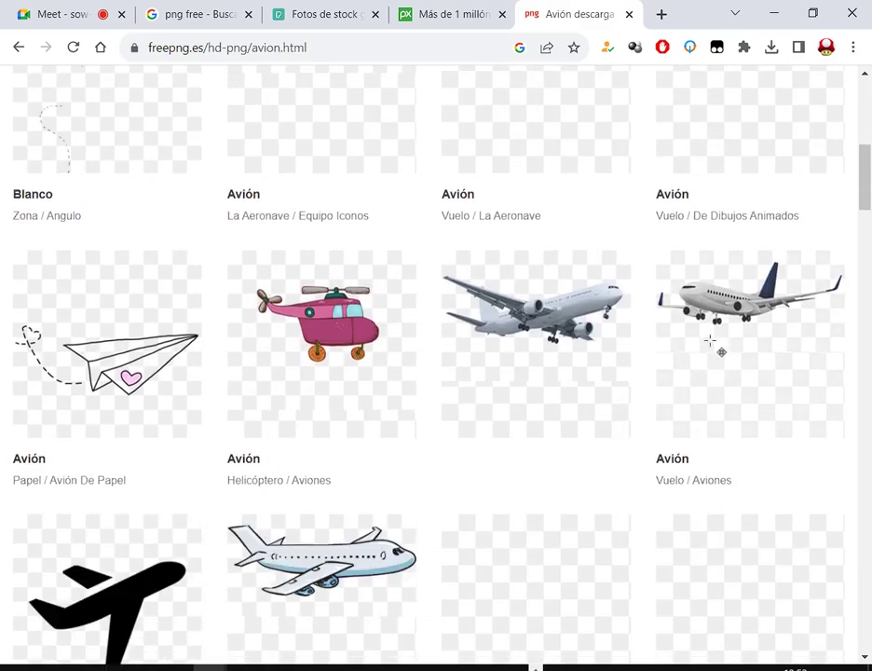
scroll(610, 324, "up", 4)
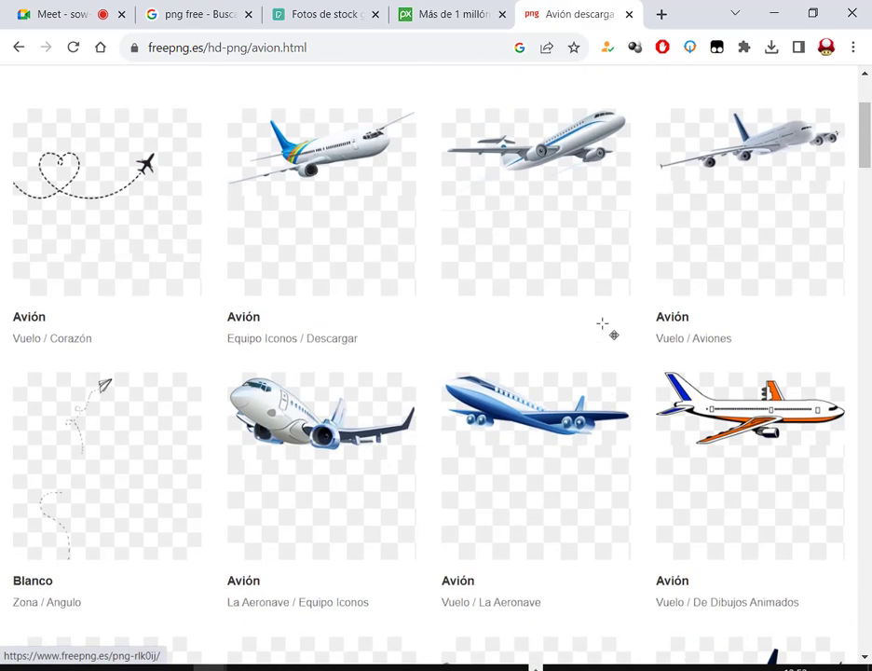
scroll(503, 317, "up", 3)
left_click(378, 389)
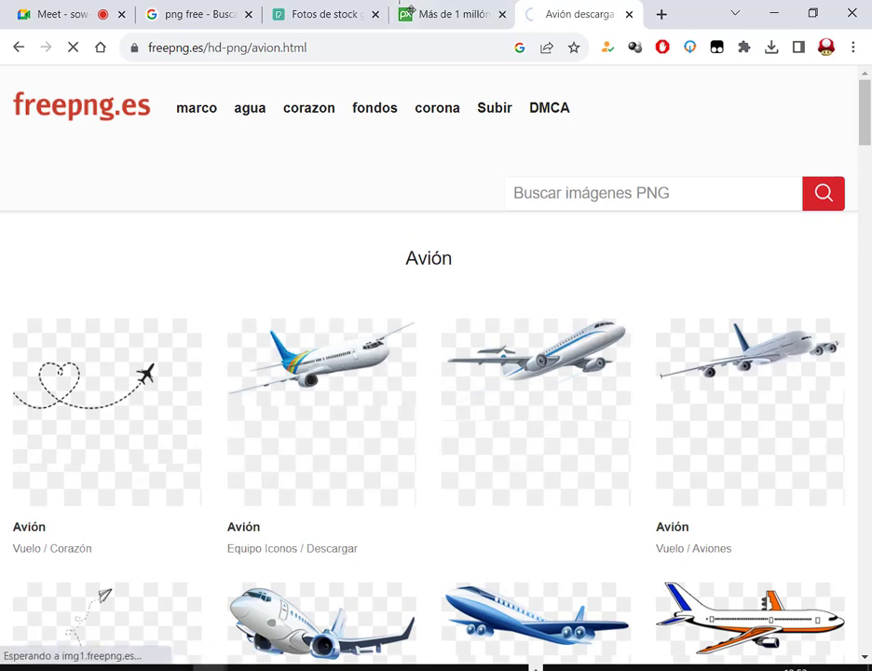
scroll(614, 354, "down", 2)
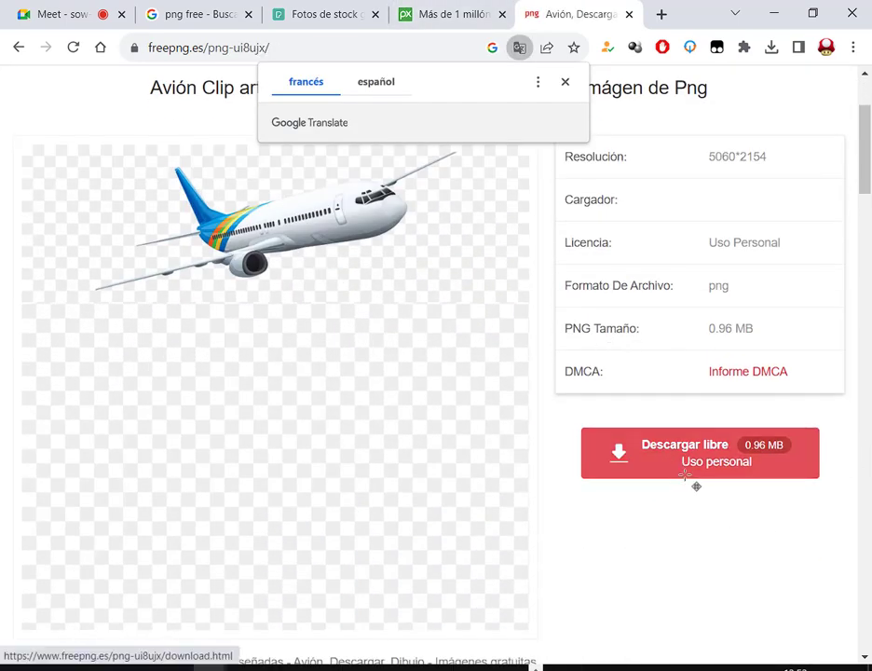
scroll(695, 486, "up", 2)
Step: Open the mushroom-on-mossy-stump photo on Pixabay and view its download sizes
left_click(456, 14)
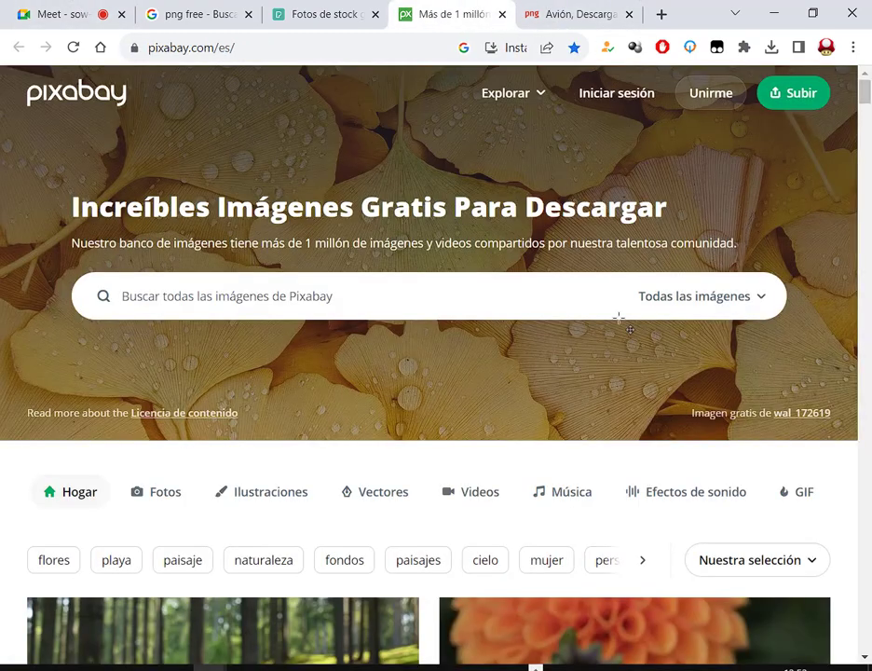
scroll(409, 383, "down", 3)
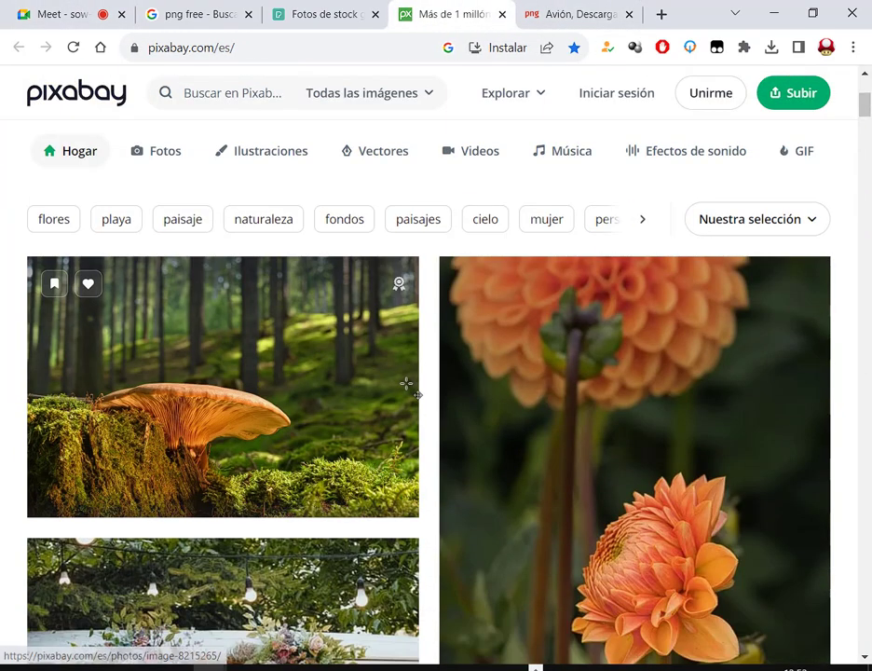
left_click(296, 426)
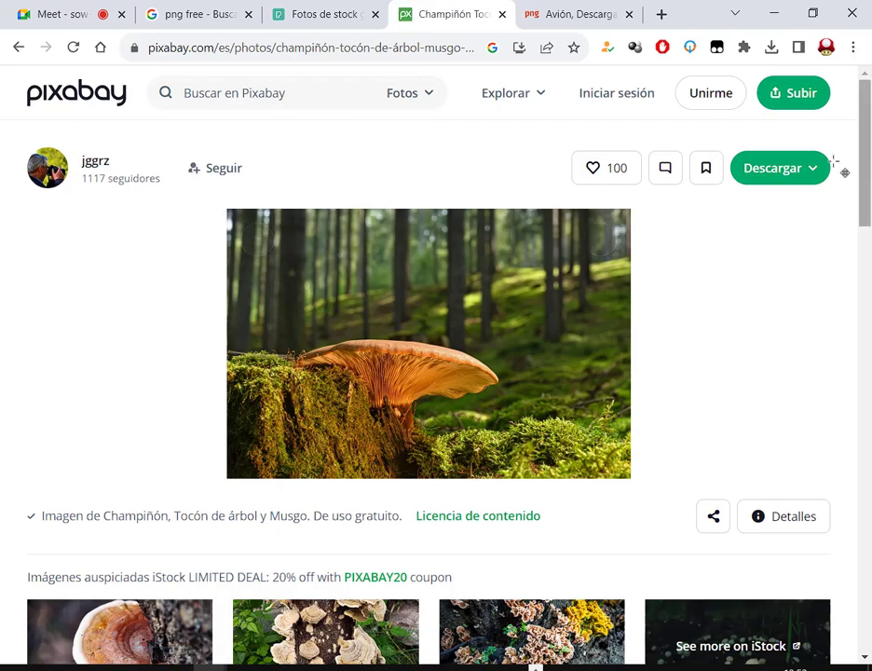
left_click(808, 168)
left_click(610, 350)
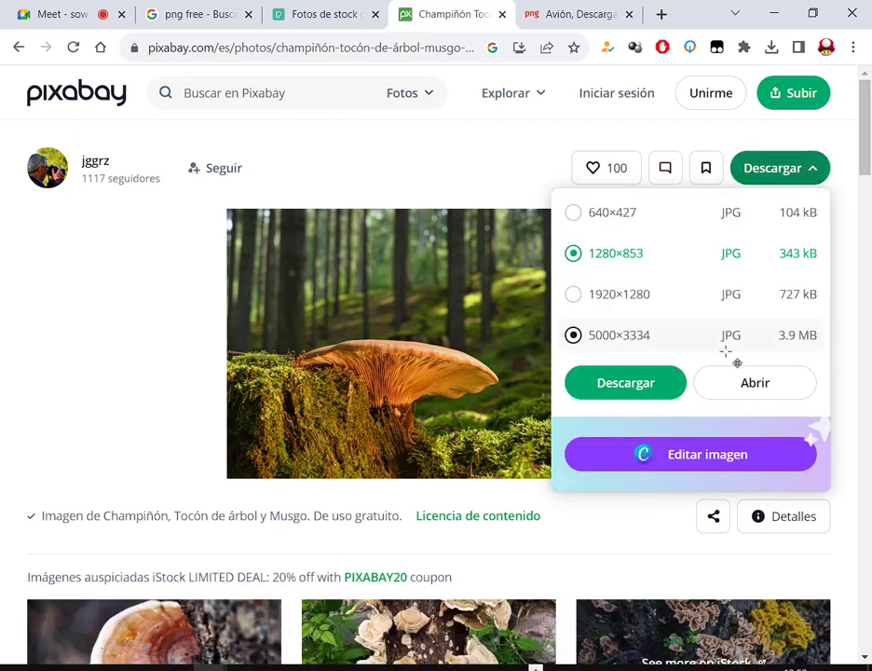
Step: Mark the 1280×853, 1920×1280 and 5000×3334 size options with red boxes and arrows
left_click_drag(561, 320, 828, 352)
left_click_drag(561, 271, 829, 312)
left_click_drag(484, 351, 564, 337)
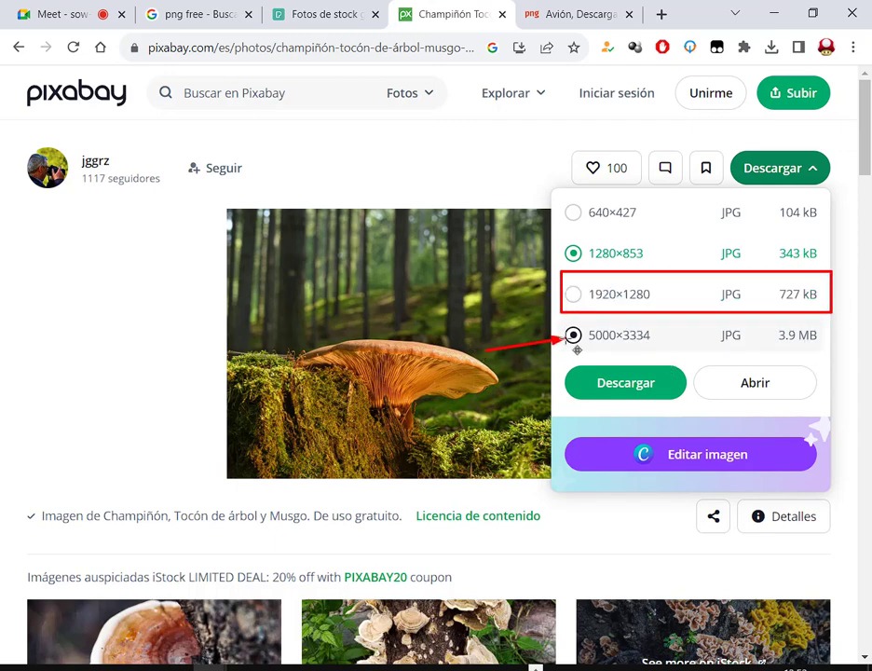
left_click(604, 282)
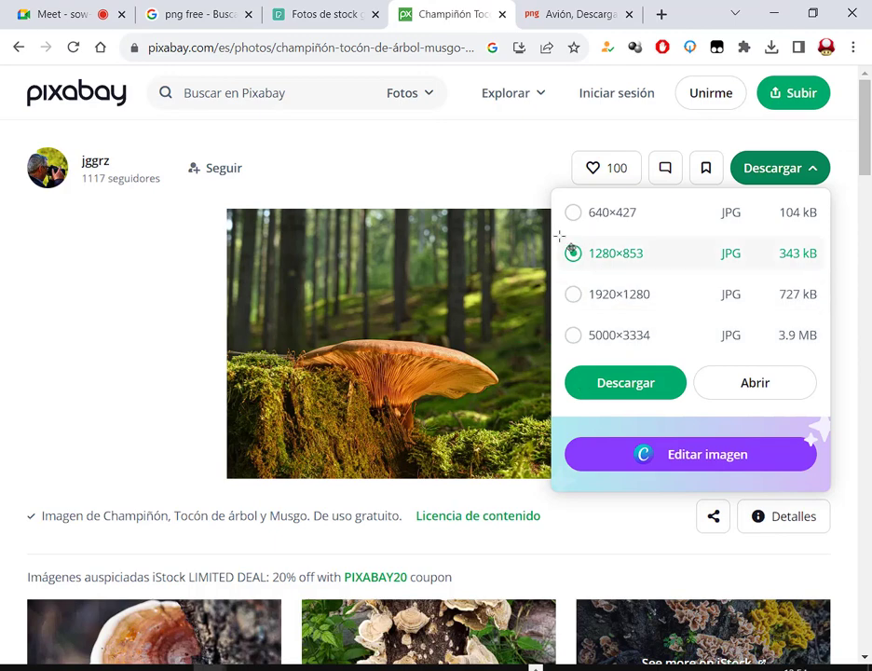
left_click_drag(560, 234, 826, 322)
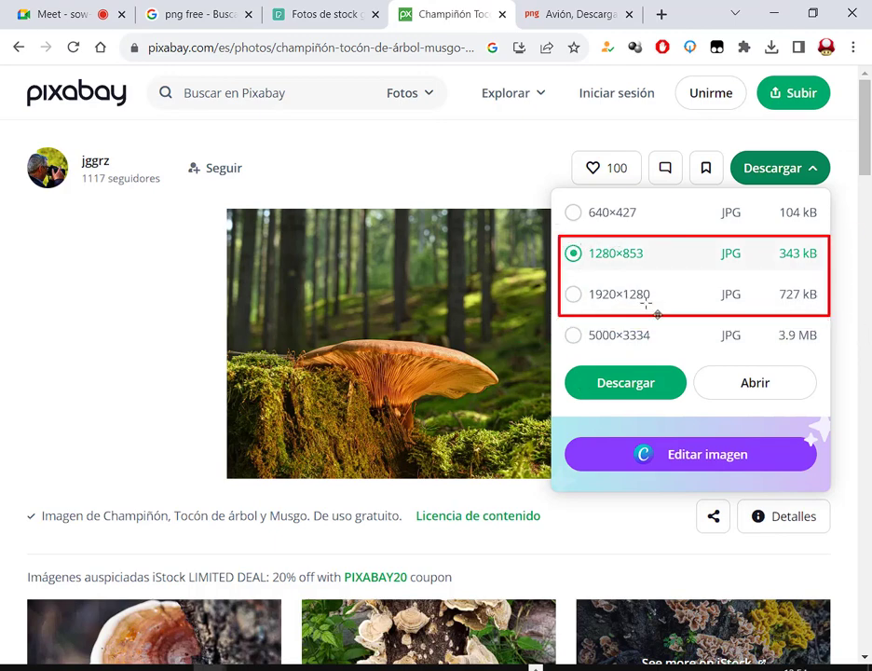
left_click(607, 295)
left_click(577, 334)
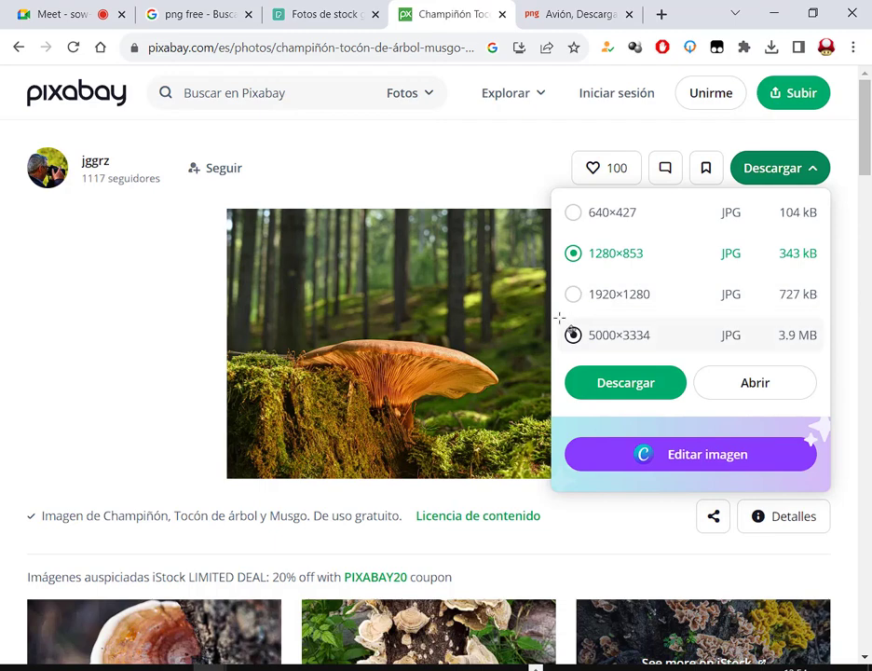
mouse_move(559, 315)
left_mouse_down()
mouse_move(794, 359)
mouse_move(829, 355)
left_mouse_up()
left_click_drag(503, 374, 572, 336)
Step: Compare the 1920×1280 and 5000×3334 size choices
left_click(620, 298)
left_click(623, 331)
left_click(645, 298)
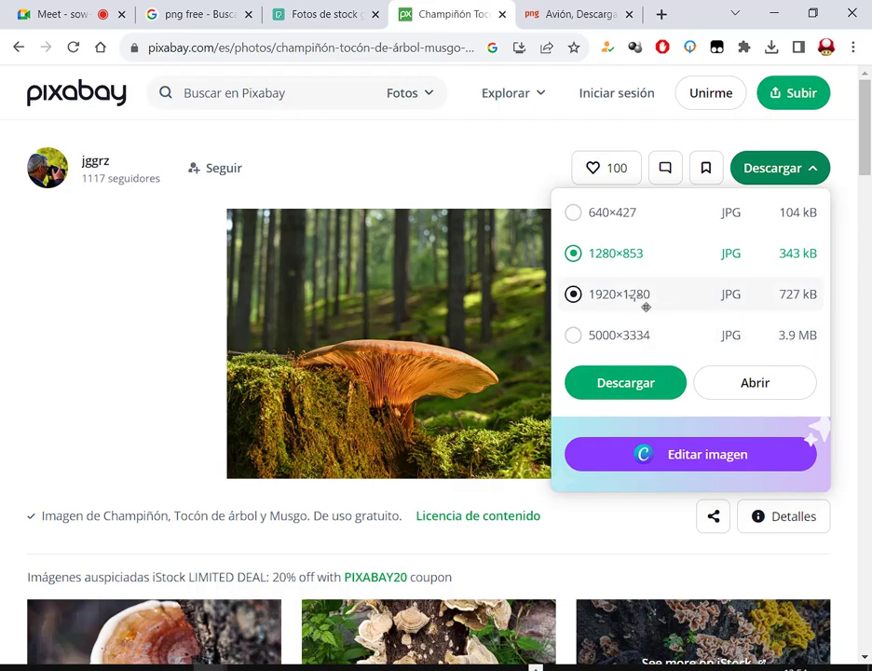
left_click(653, 332)
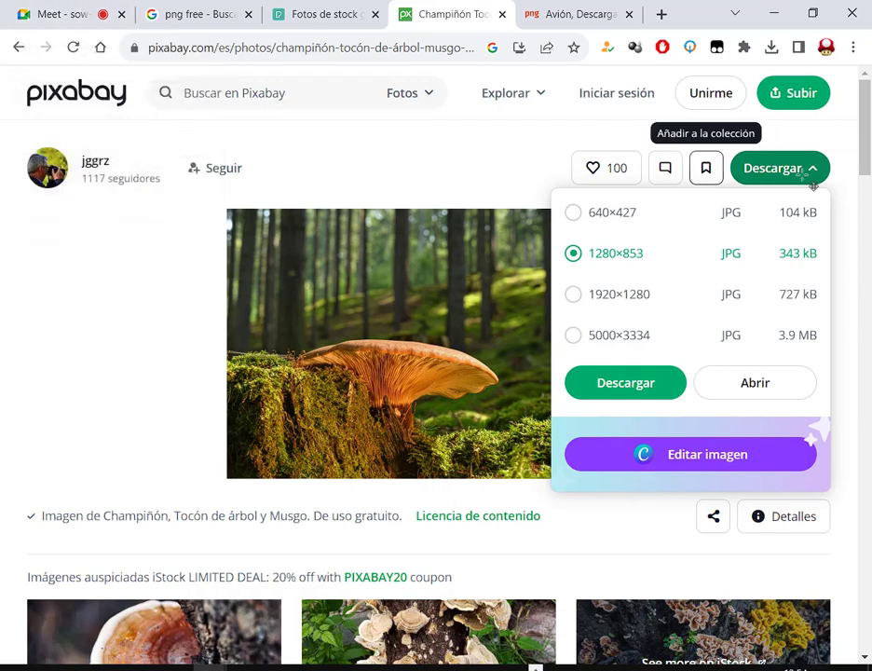
Step: Download the mushroom photo at 1280×853 and dismiss the thank-you popup
left_click(557, 14)
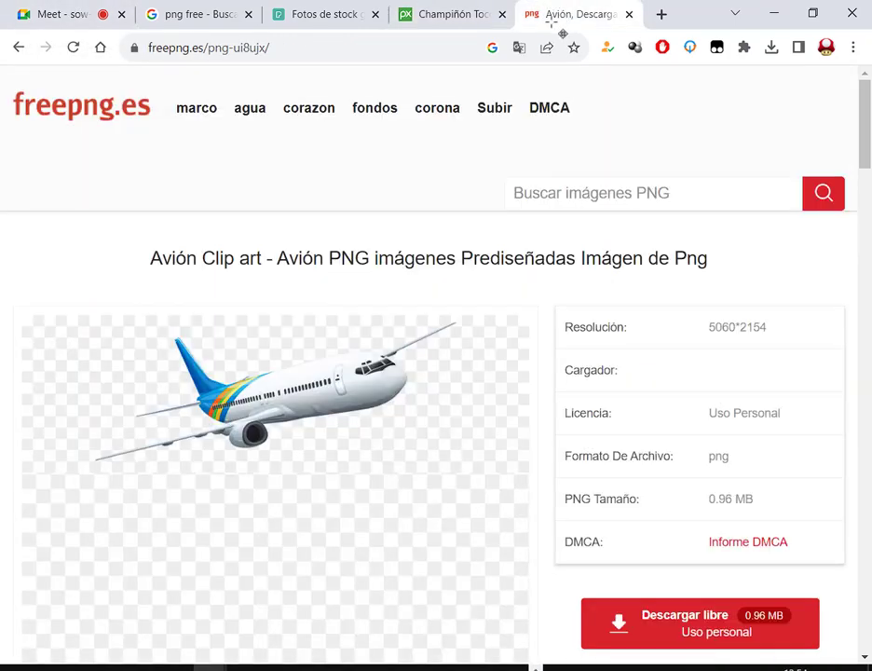
left_click(447, 14)
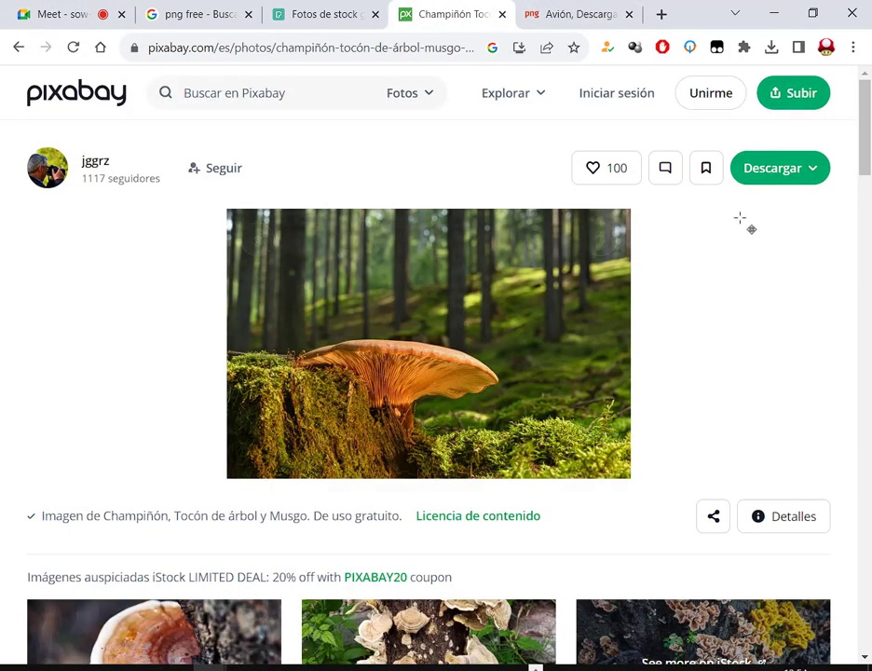
left_click(825, 169)
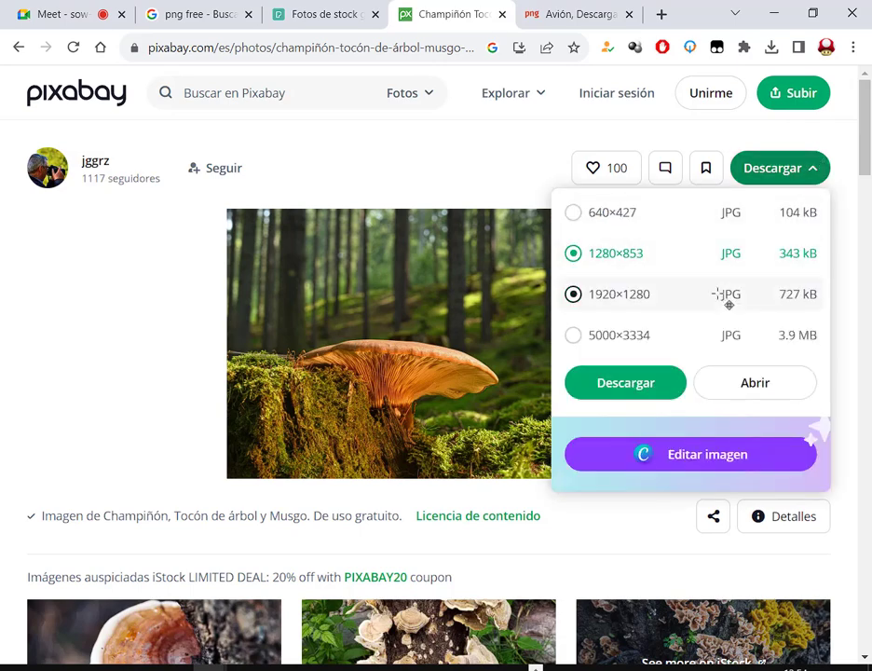
left_click(626, 382)
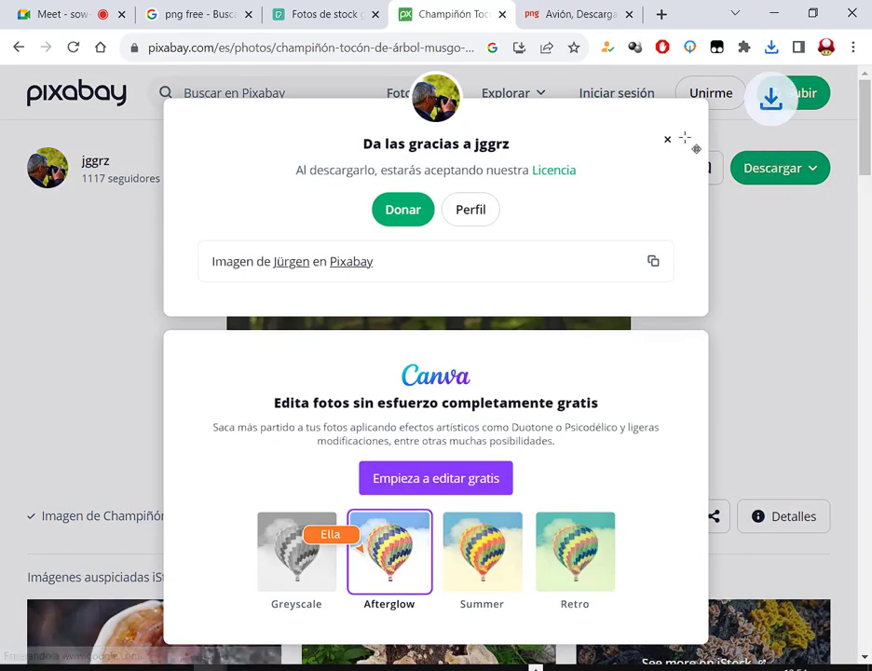
left_click(667, 139)
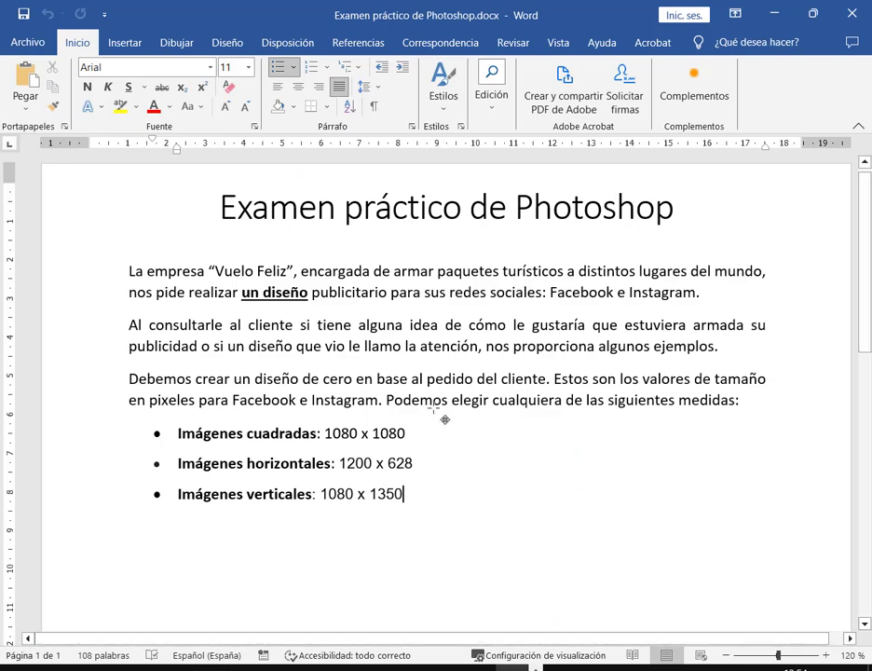
Step: Review the list of allowed image sizes in the Word exam brief
left_click_drag(182, 429, 438, 491)
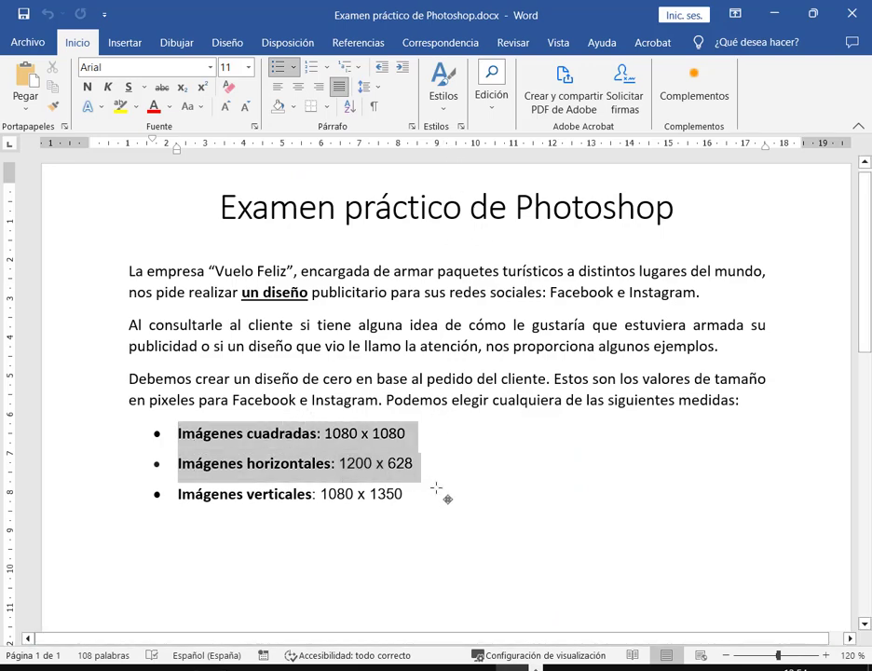
left_click(353, 434)
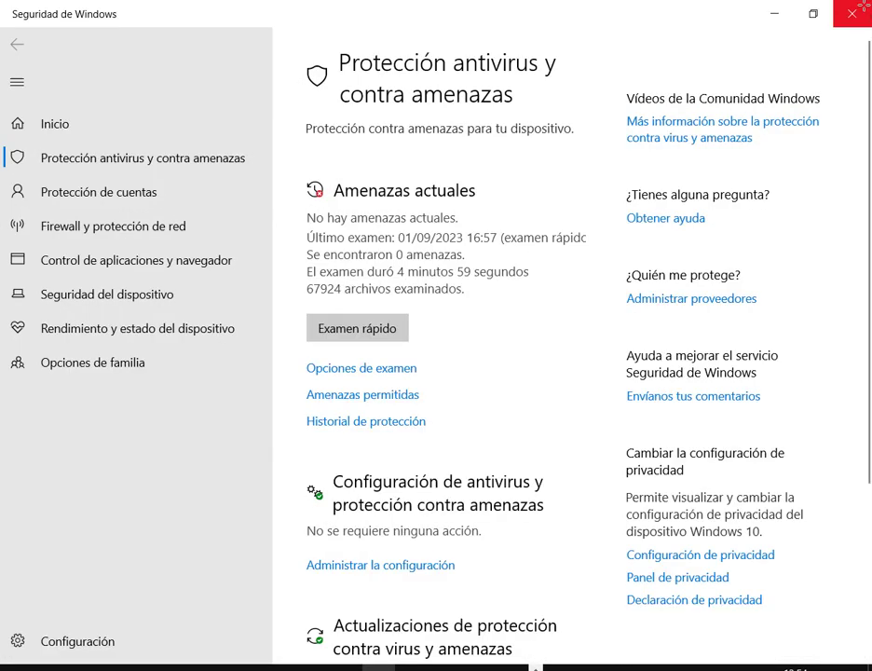
left_click(851, 13)
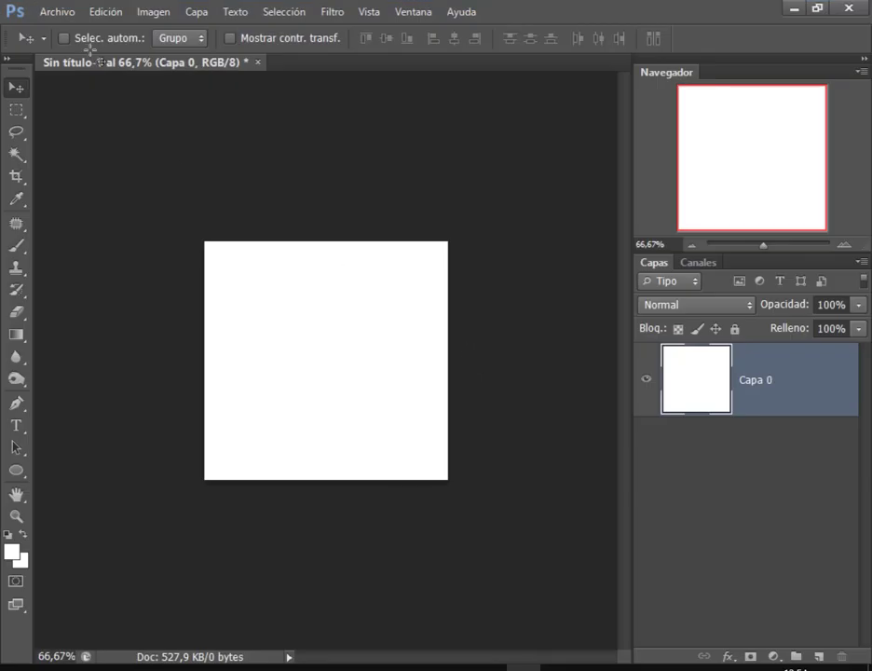
Step: Close the blank Sin título-1 canvas without saving and start a new document
left_click(259, 62)
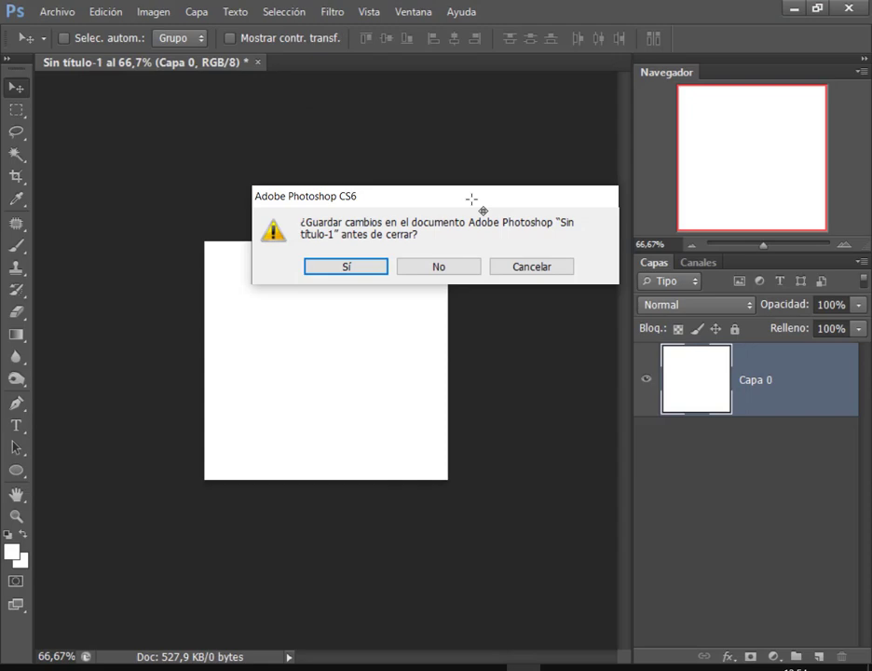
left_click(441, 267)
left_click(56, 11)
left_click(58, 31)
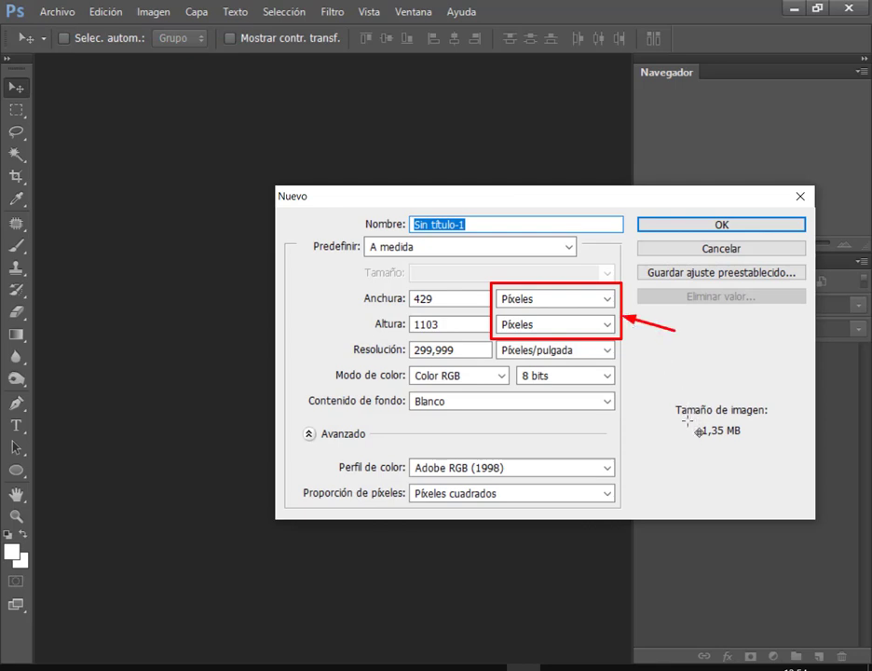
Step: Keep pixels as the width unit and choose the Web document preset
left_click(441, 298)
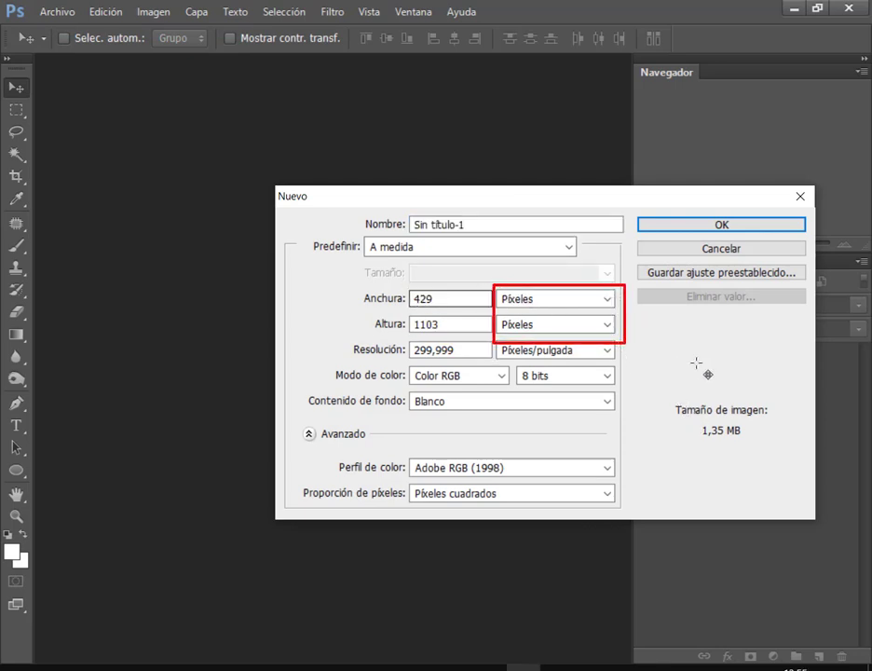
left_click(607, 299)
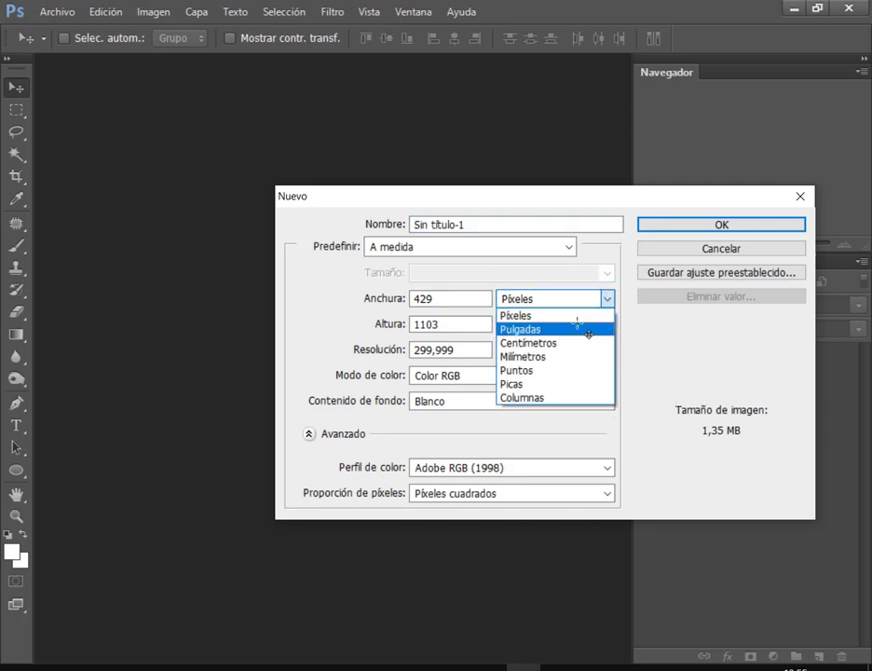
left_click(524, 315)
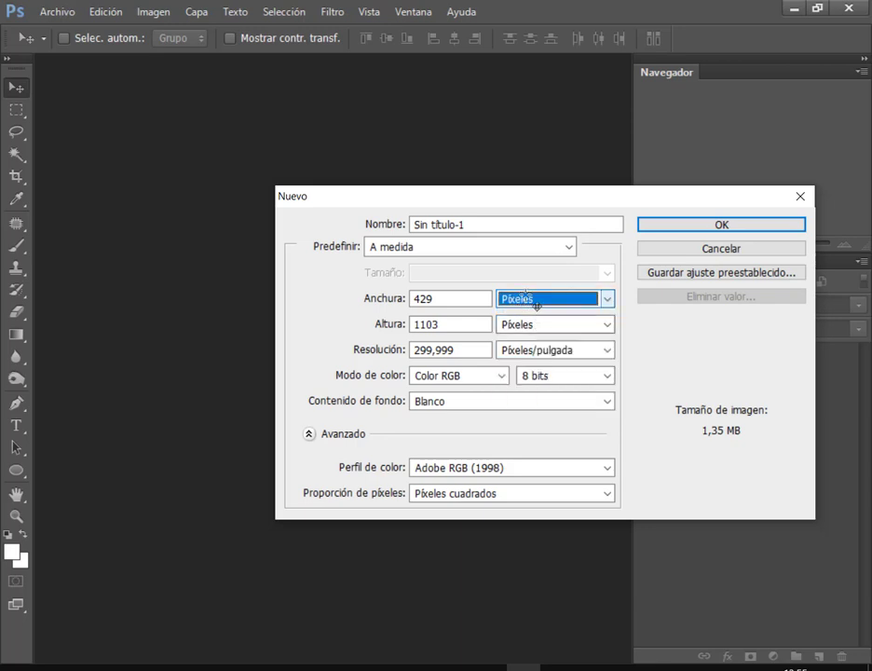
left_click_drag(469, 298, 415, 301)
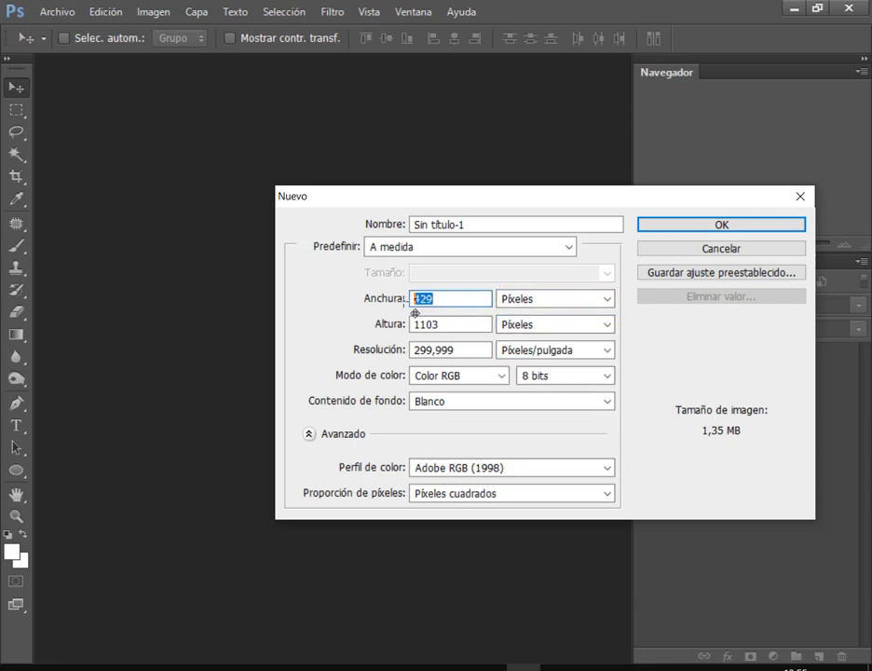
left_click_drag(464, 323, 416, 324)
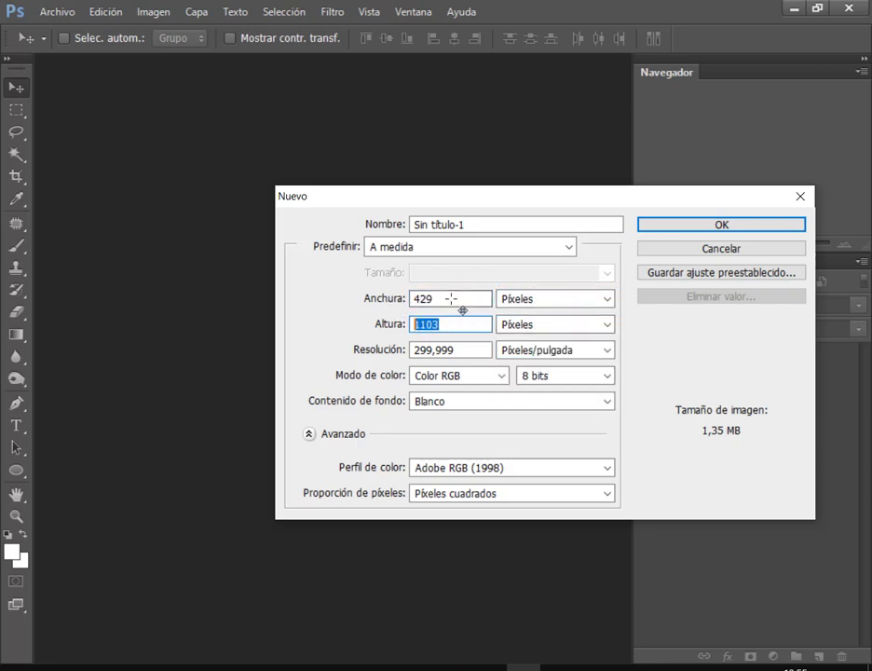
left_click(568, 246)
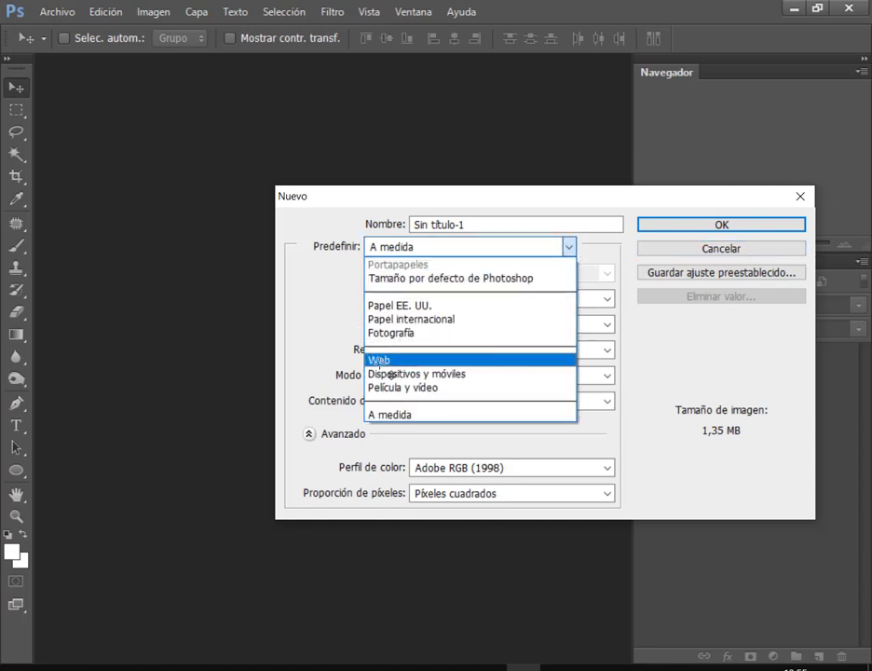
left_click(382, 359)
left_click(453, 247)
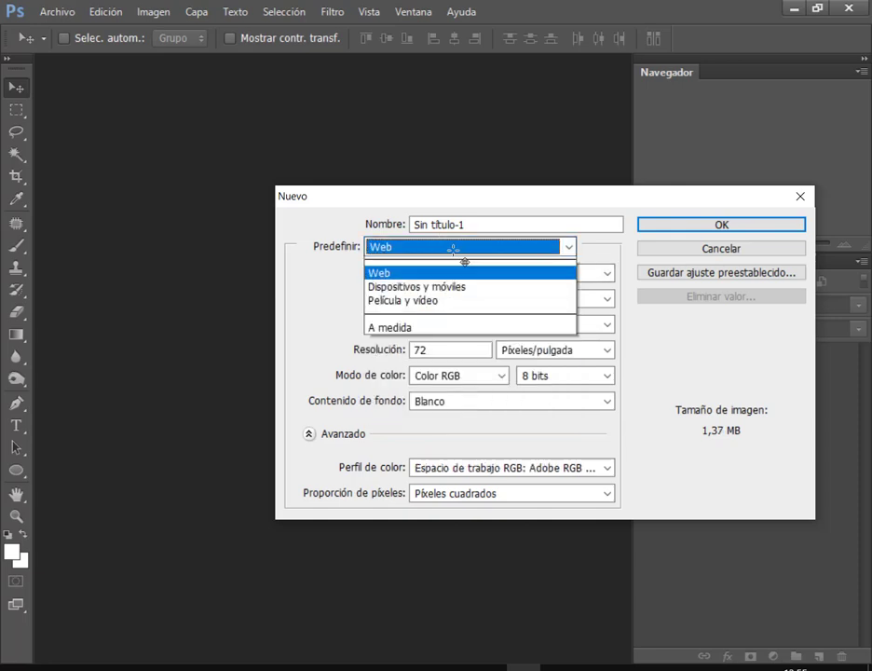
left_click(426, 359)
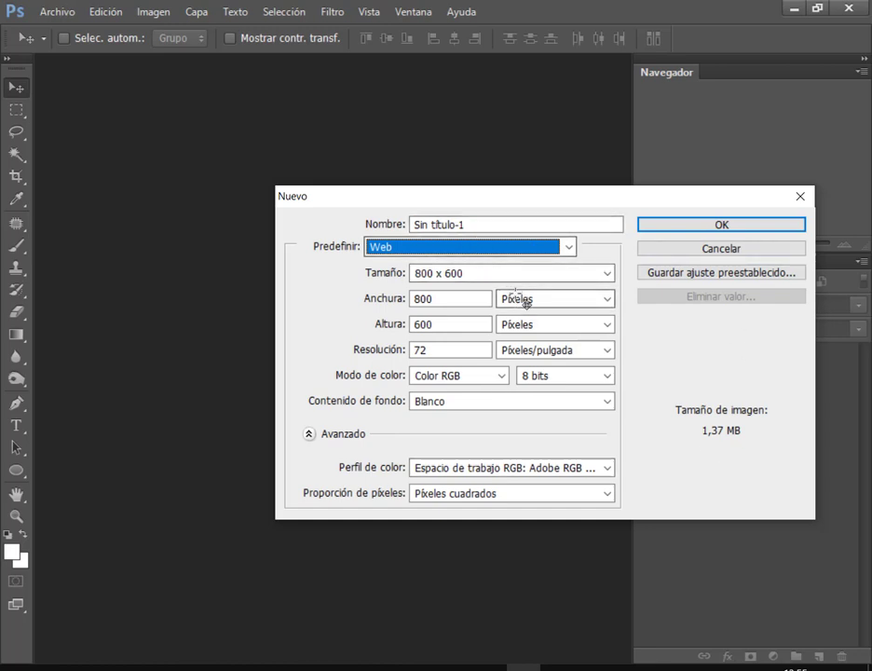
Step: Set width and height to 1080 px and create the document
left_click_drag(491, 285, 625, 338)
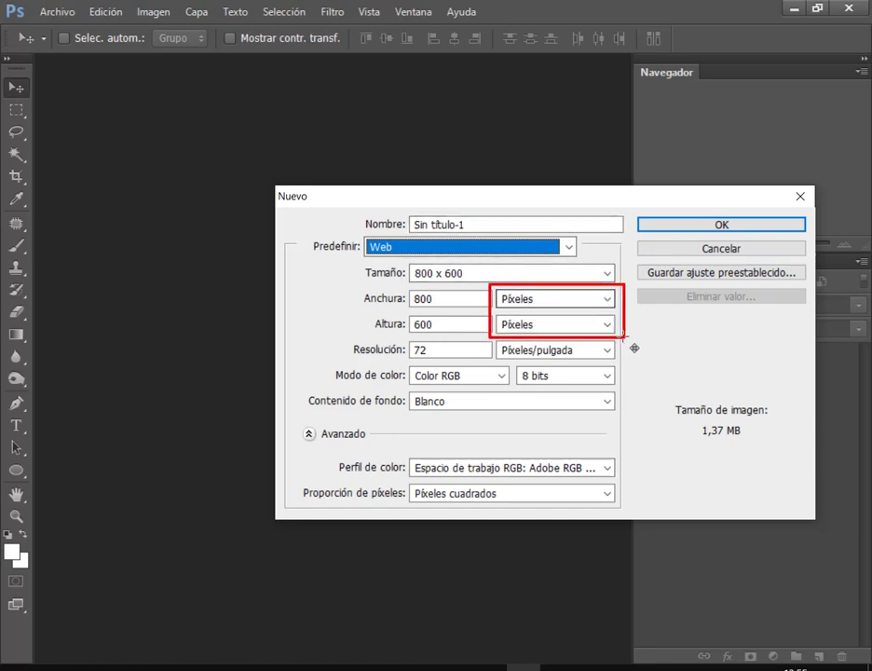
double_click(448, 298)
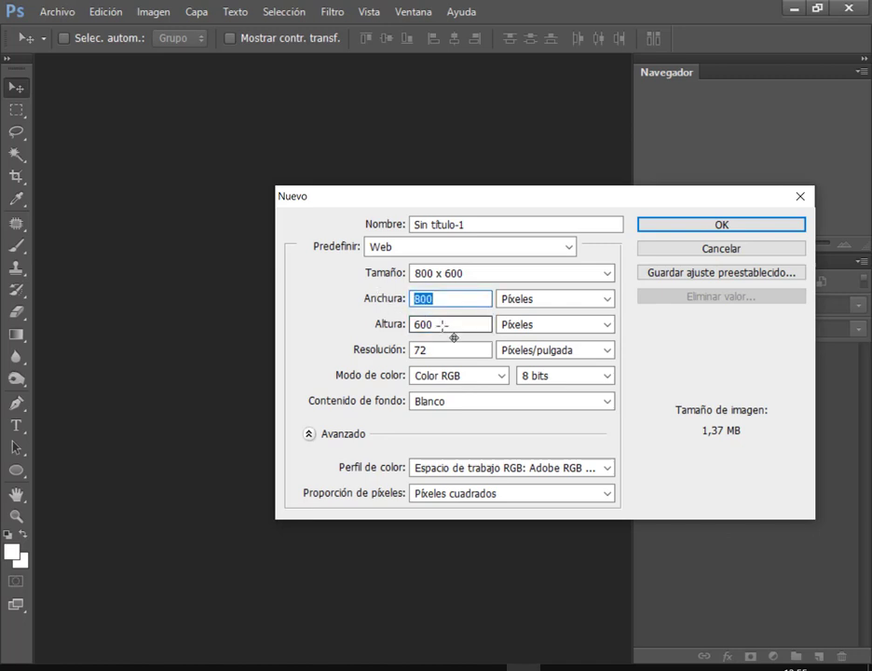
type("10")
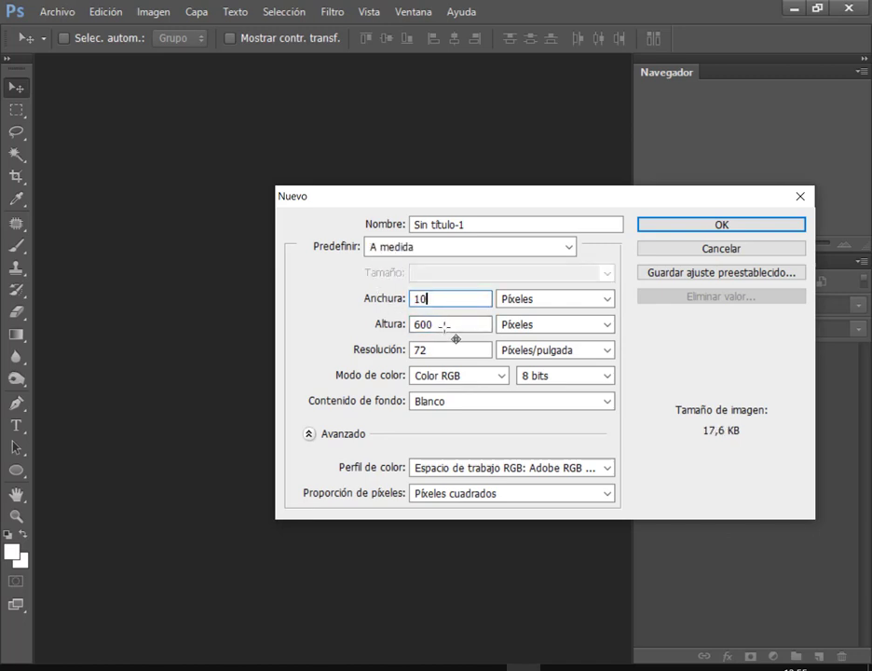
type("90")
key("BackSpace")
key("BackSpace")
type("8")
type("0")
key("Tab")
type("1080")
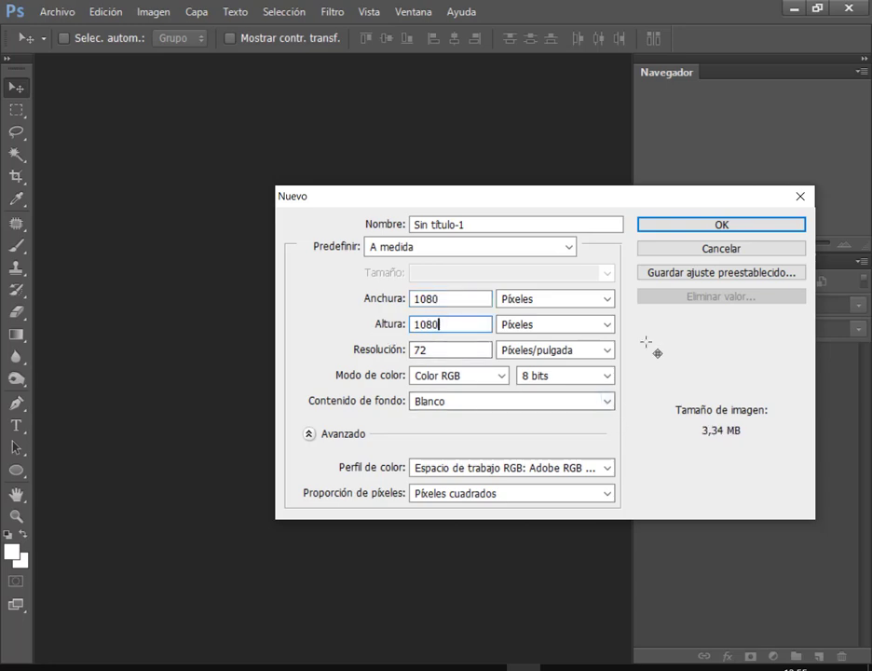
left_click(704, 223)
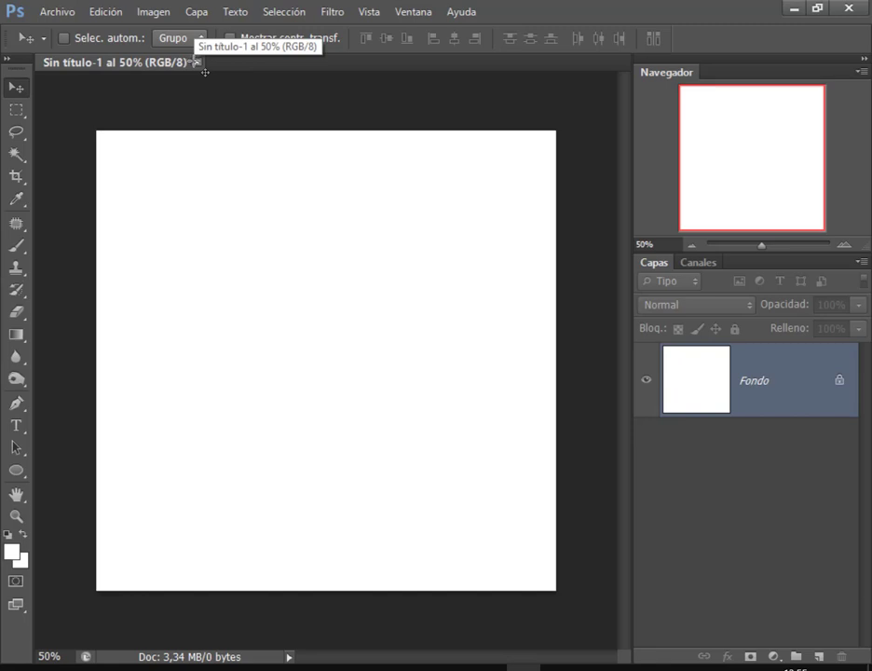
Step: Close the 1080 square document and start a new one, trying the Web and A4 presets
left_click(197, 62)
left_click(57, 12)
left_click(74, 31)
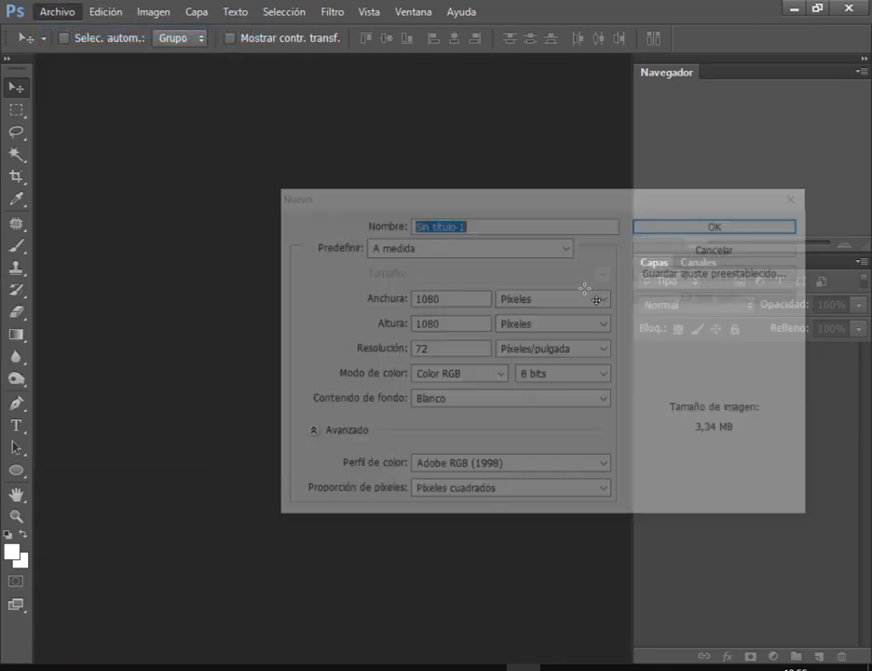
left_click(566, 245)
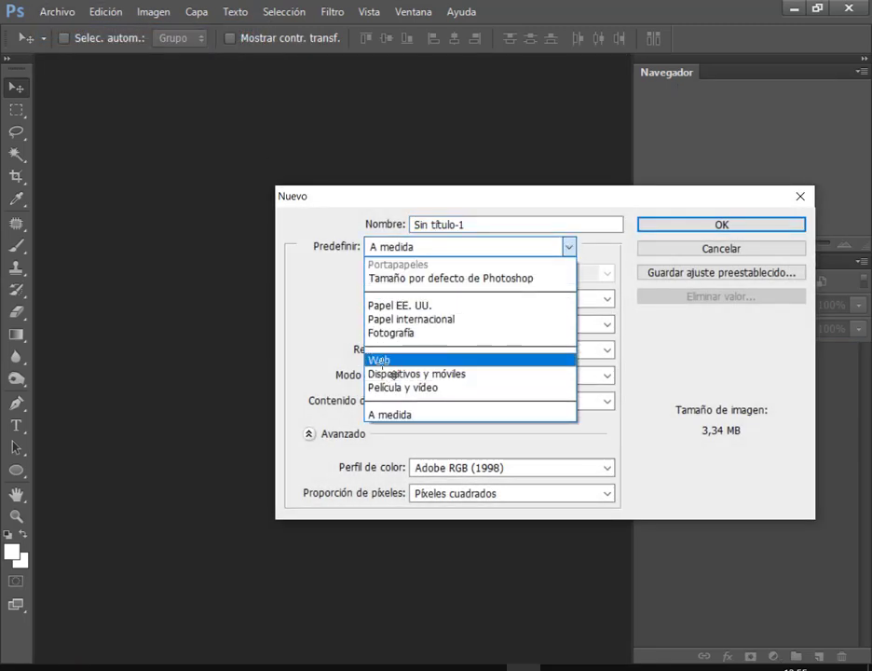
left_click(387, 359)
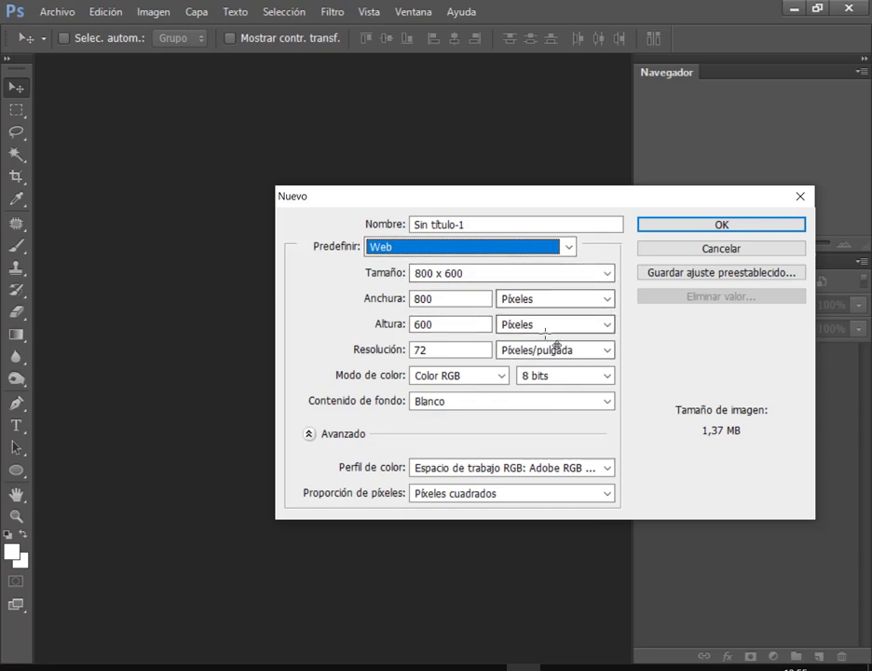
left_click(568, 247)
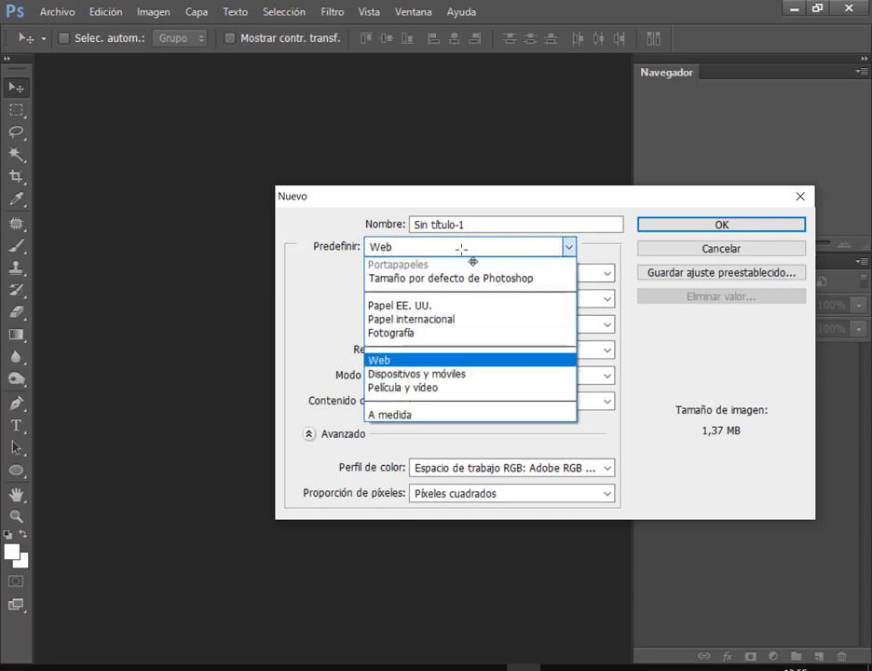
left_click(410, 318)
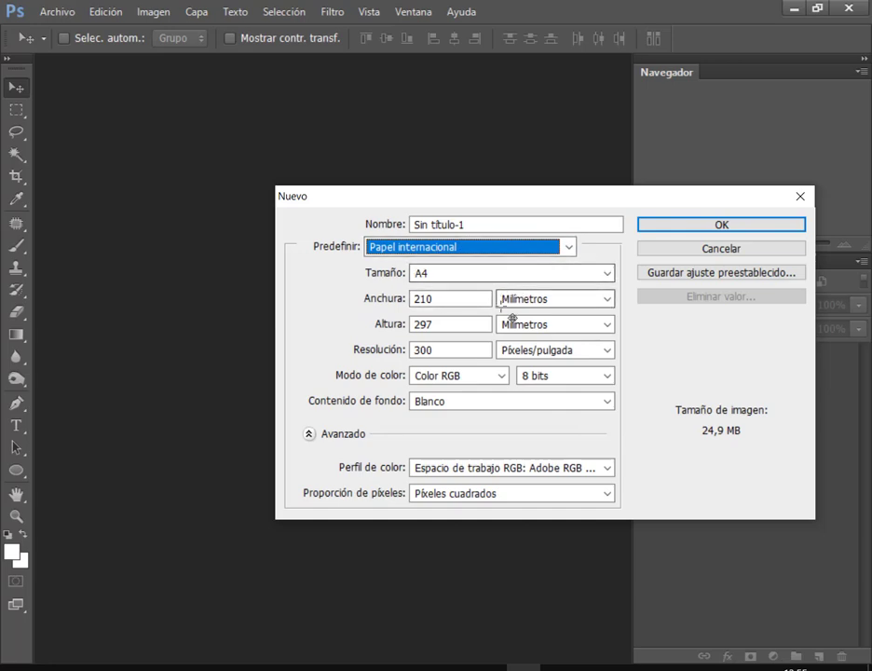
Step: Return to the Web preset at 800 × 600 pixels, 72 ppi
key("shift+Tab")
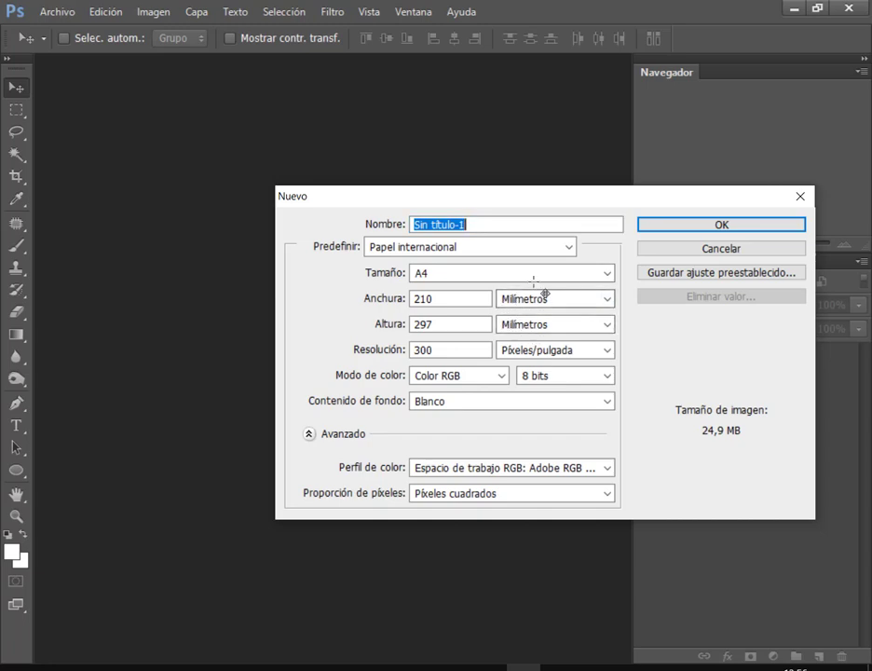
left_click(526, 248)
left_click(414, 358)
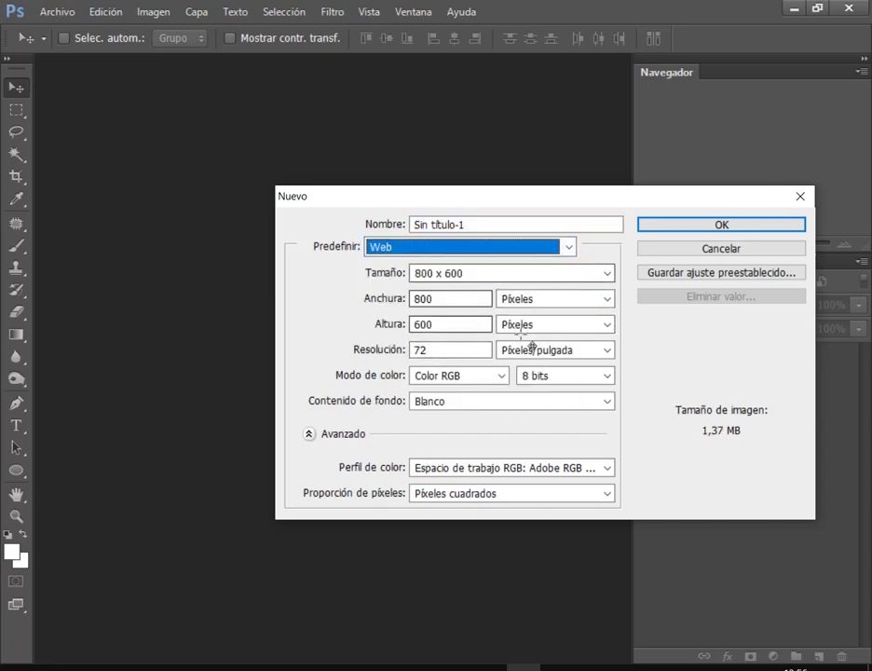
left_click(409, 308)
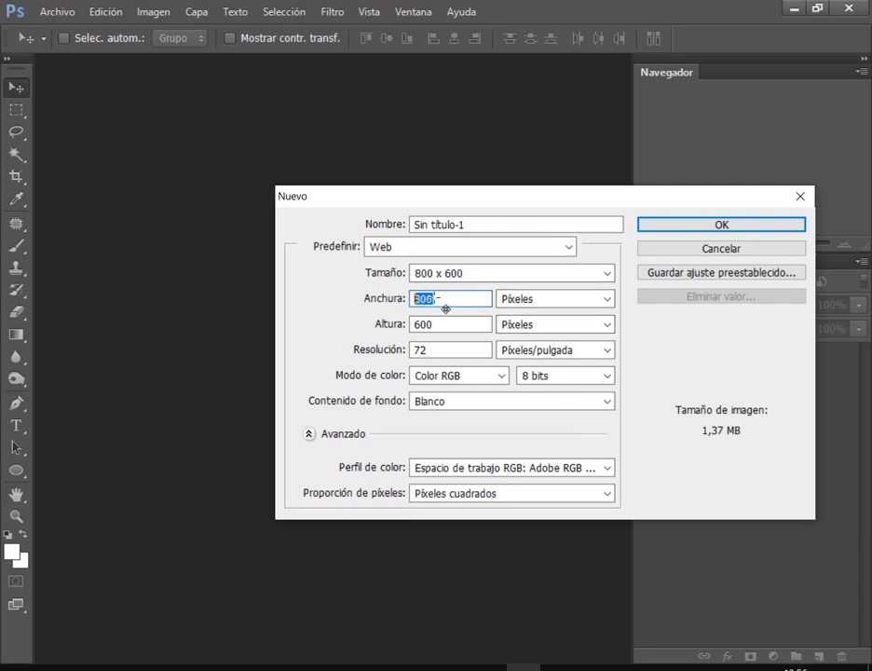
left_click_drag(445, 308, 430, 305)
left_click(421, 328)
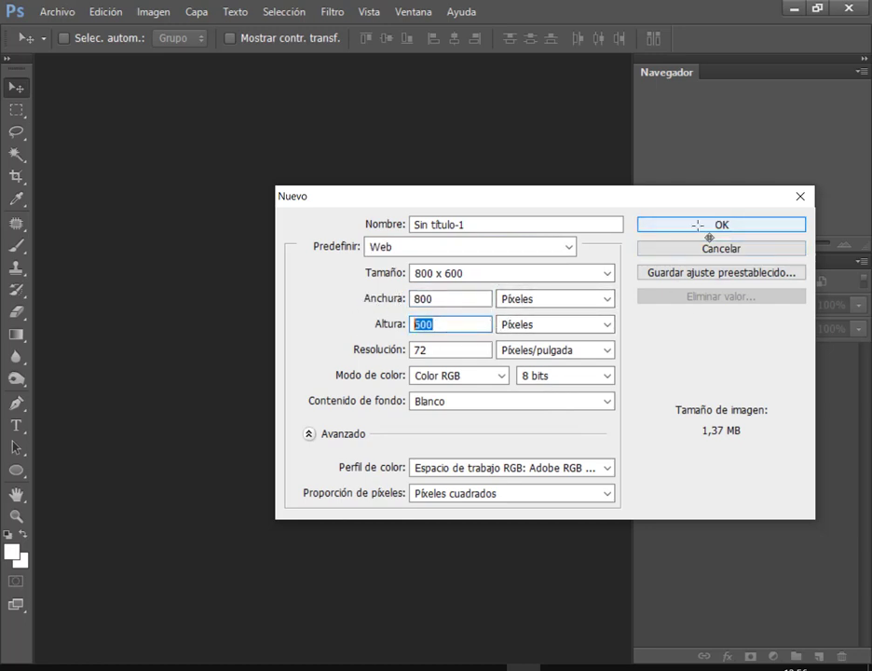
left_click(653, 226)
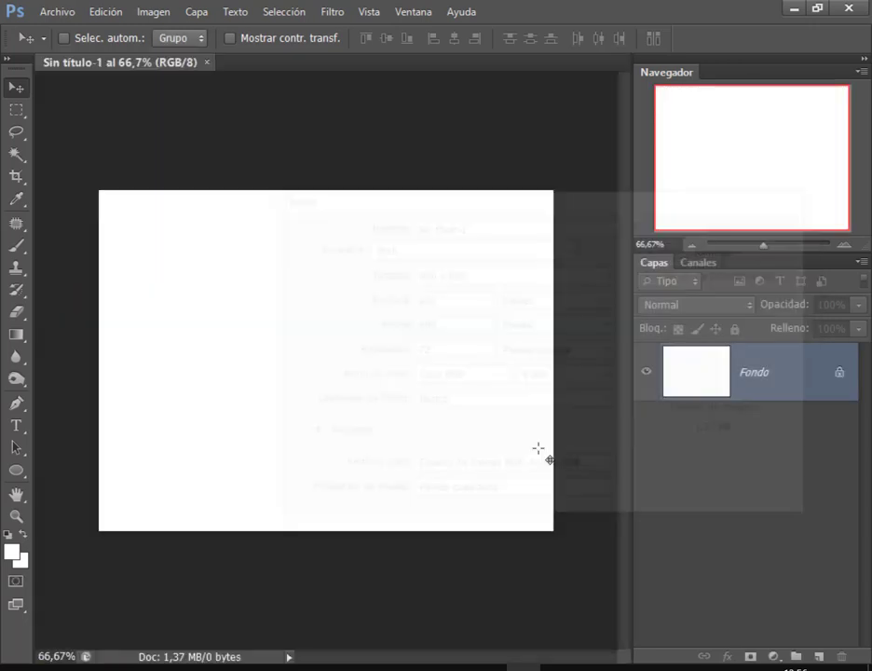
left_click(89, 596)
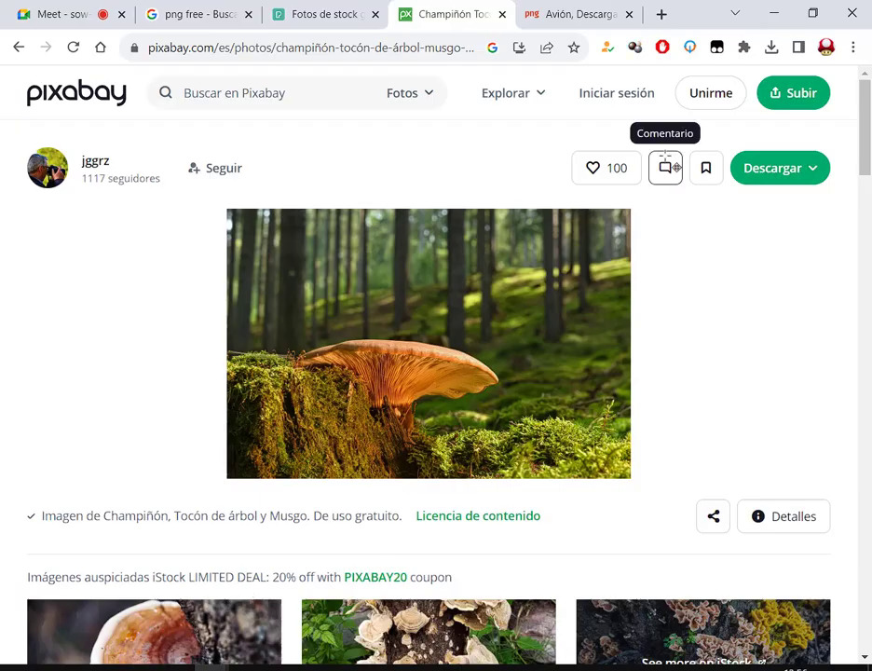
left_click(56, 13)
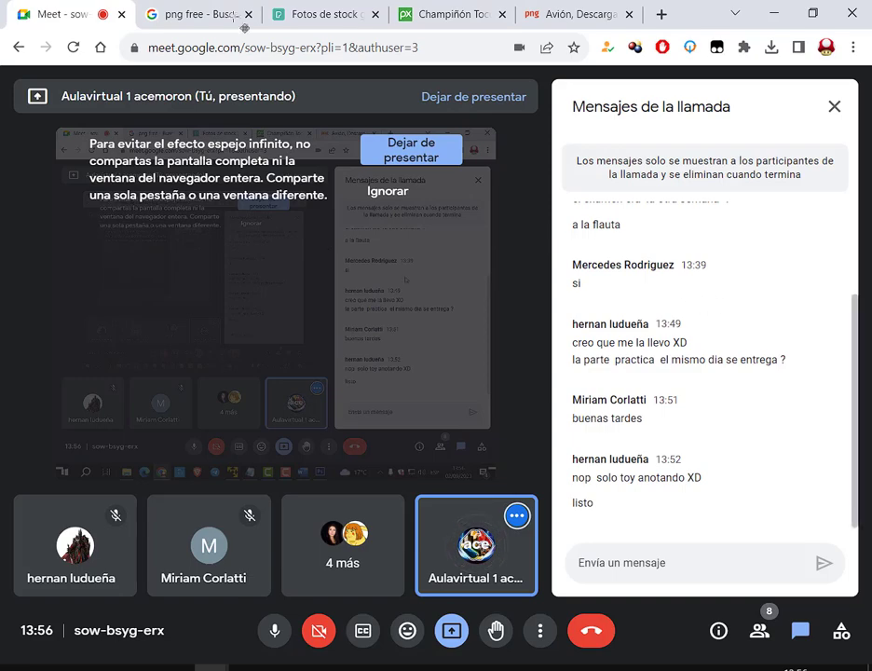
left_click(321, 14)
left_click(447, 14)
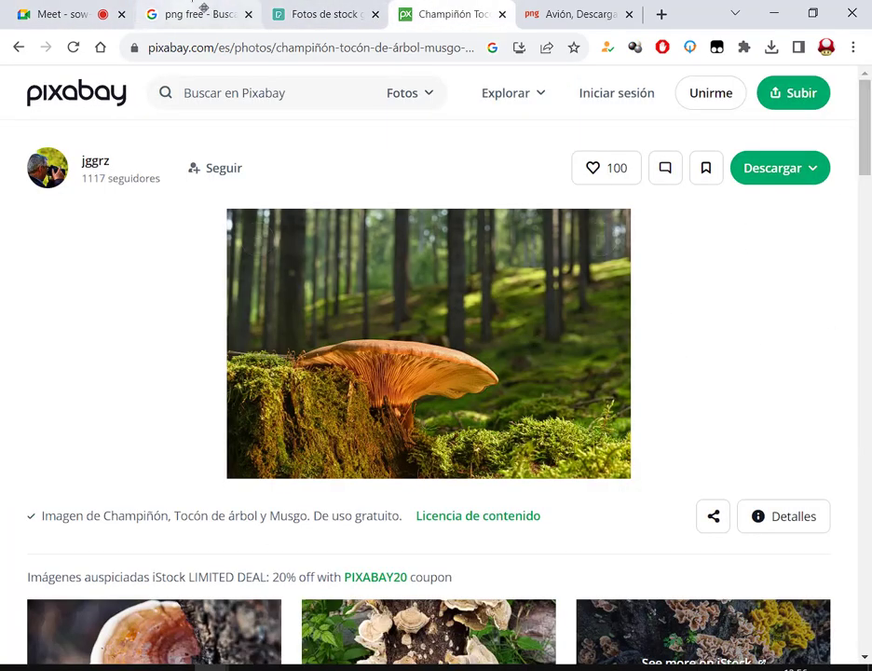
left_click(359, 16)
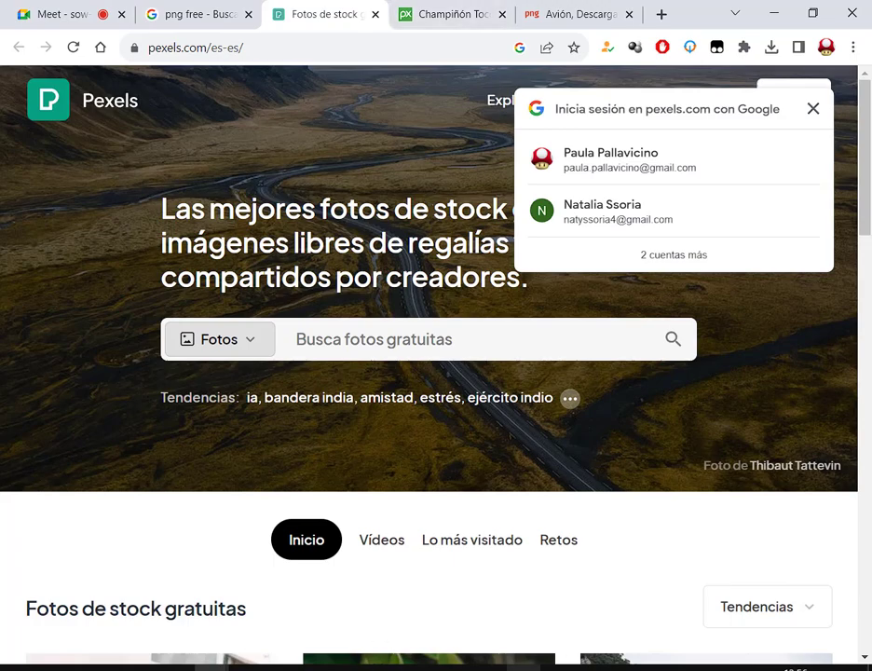
left_click(522, 586)
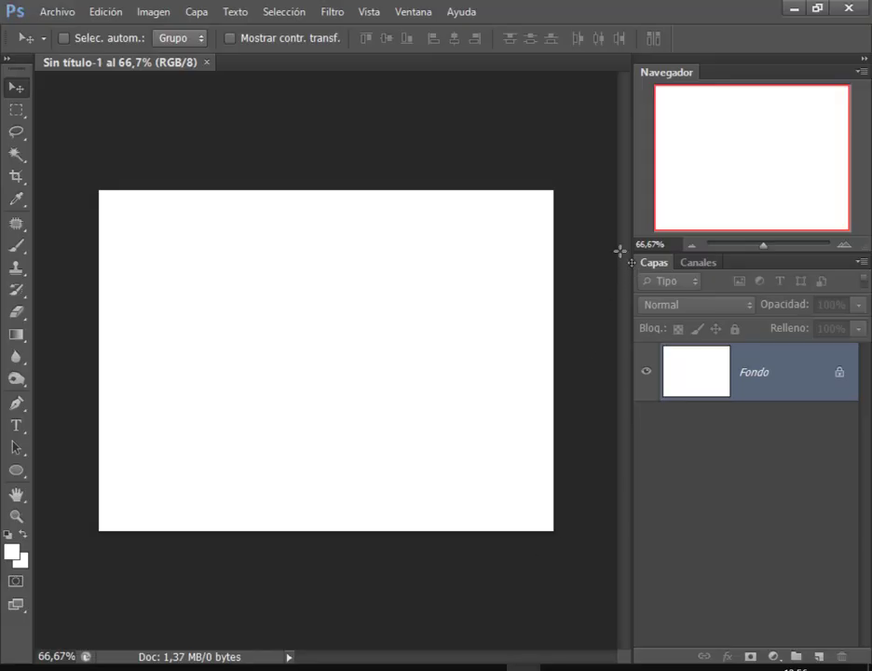
Step: Drag mushroom-8215265_1280 from Downloads onto the canvas and commit it as a smart object layer
left_click(46, 10)
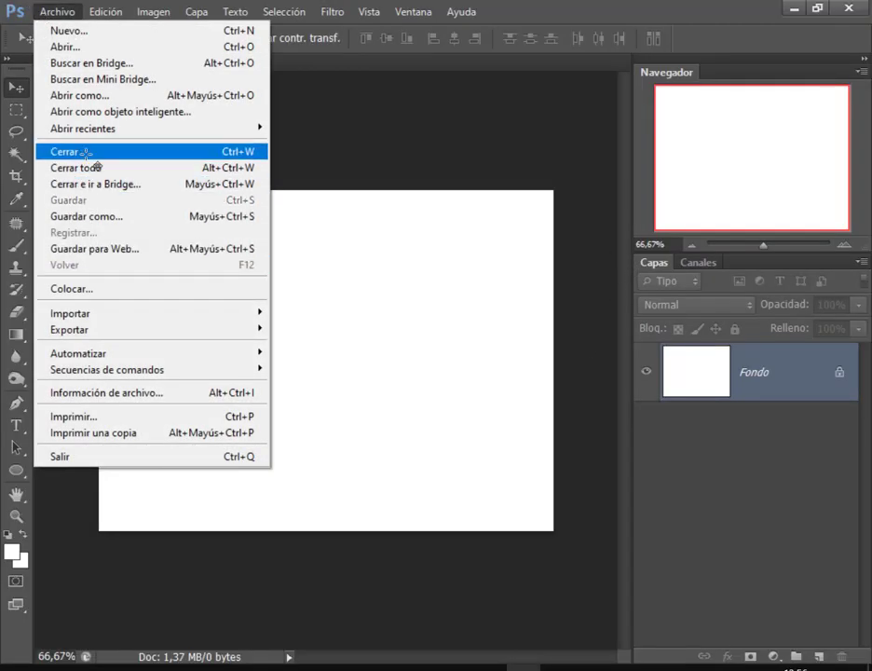
left_click(422, 160)
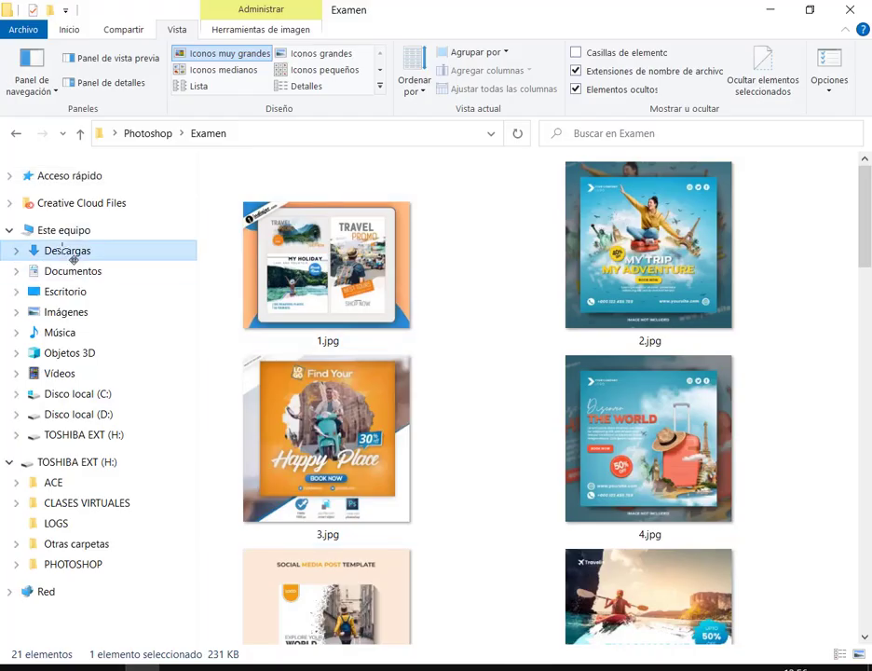
left_click(65, 250)
mouse_move(300, 239)
left_mouse_down()
mouse_move(444, 439)
mouse_move(441, 431)
left_mouse_up()
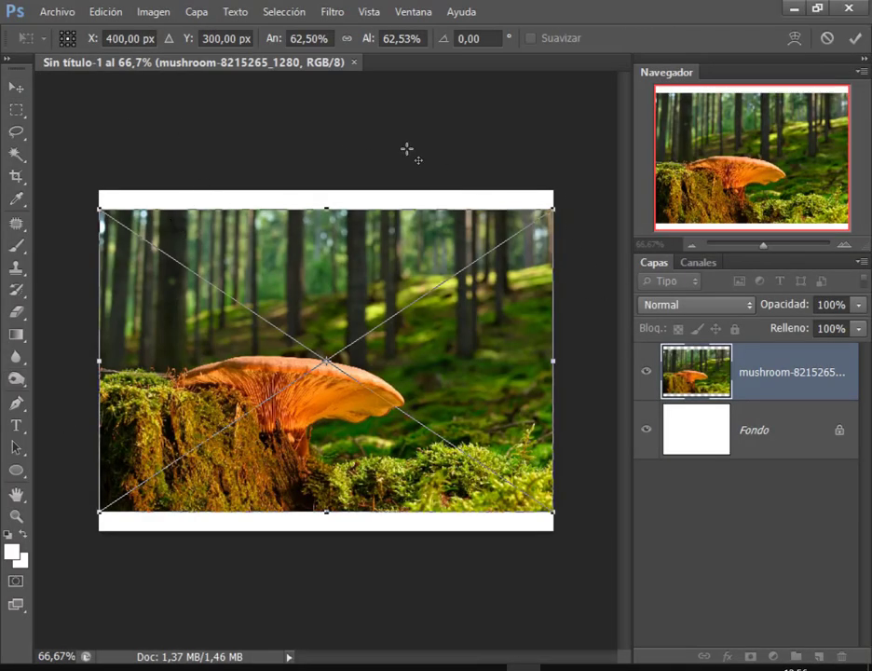
key("Return")
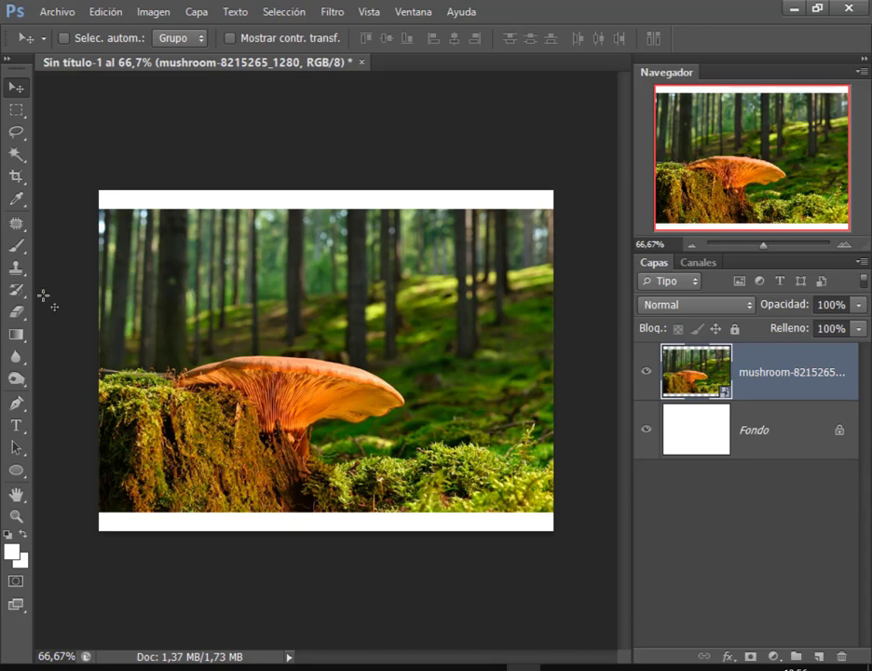
left_click(16, 132)
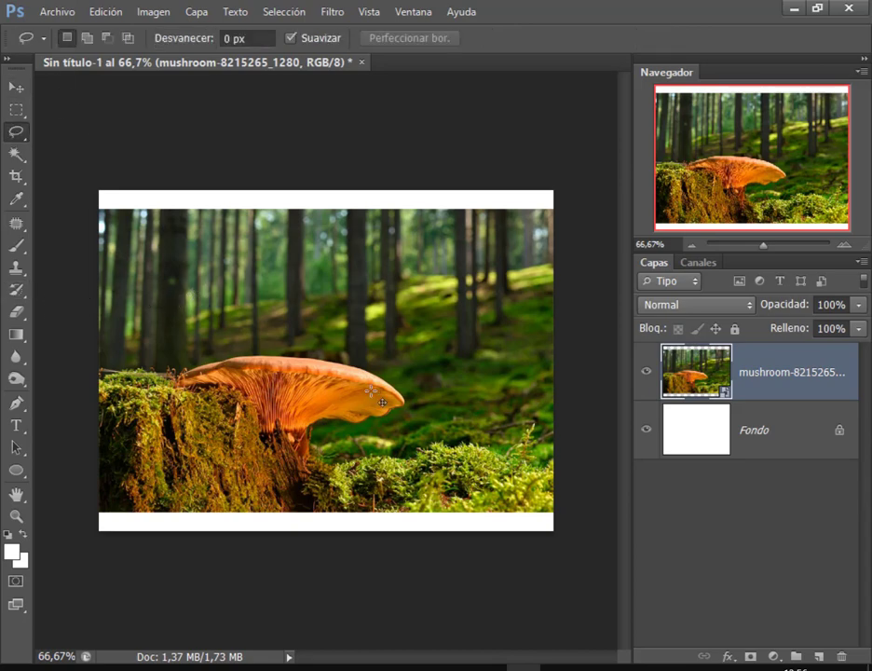
mouse_move(139, 367)
left_mouse_down()
mouse_move(270, 354)
mouse_move(376, 364)
mouse_move(402, 415)
left_mouse_up()
mouse_move(331, 431)
left_mouse_down()
mouse_move(410, 443)
mouse_move(513, 438)
left_mouse_up()
mouse_move(571, 461)
left_mouse_down()
mouse_move(599, 202)
mouse_move(173, 180)
mouse_move(82, 261)
mouse_move(82, 363)
mouse_move(116, 367)
left_mouse_up()
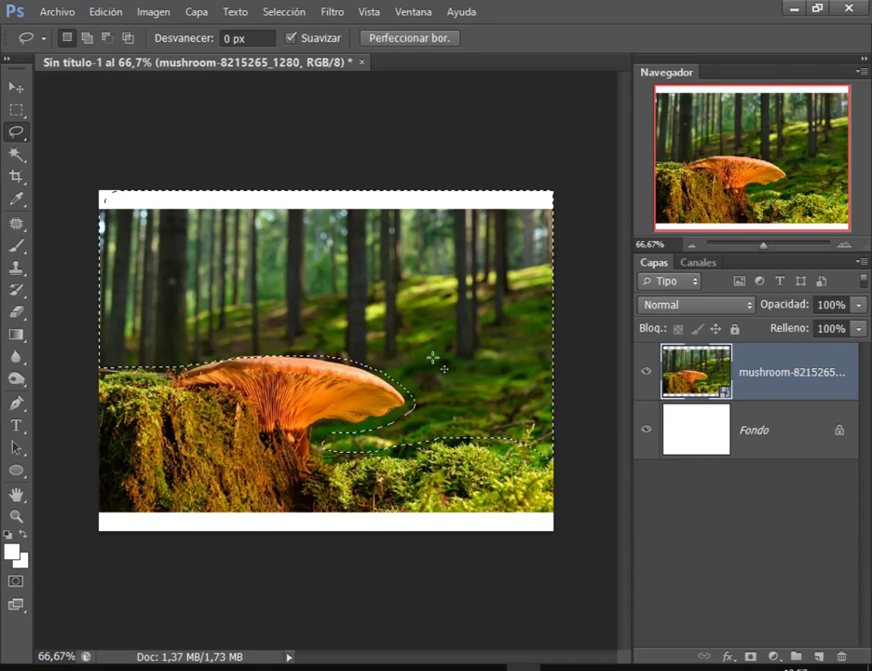
key("Delete")
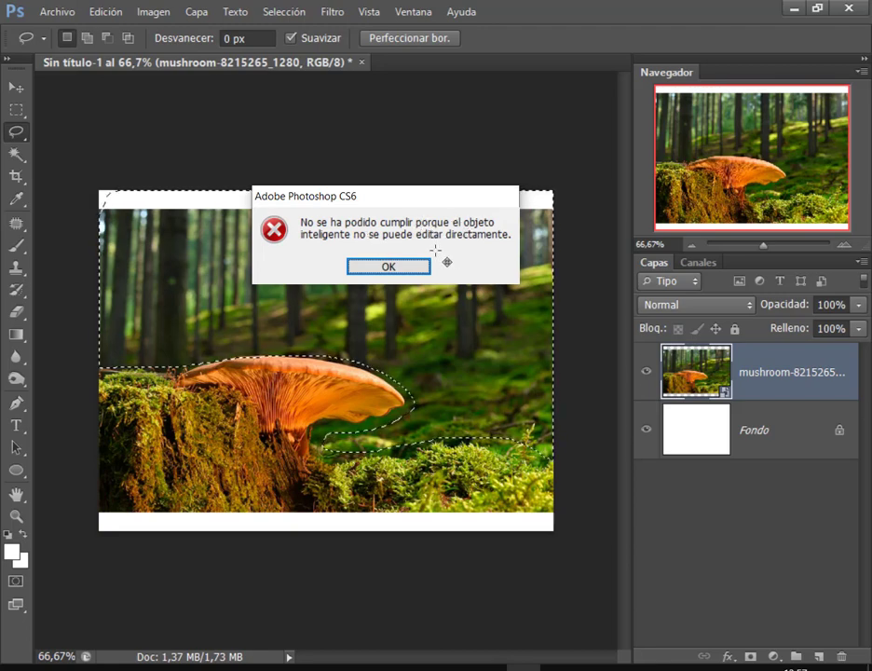
left_click(409, 267)
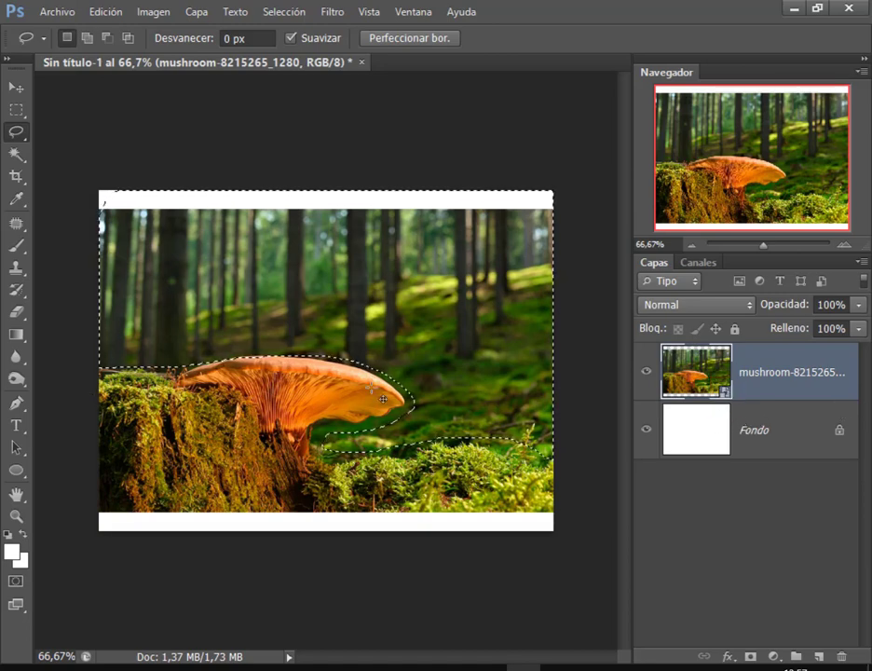
left_click(338, 143)
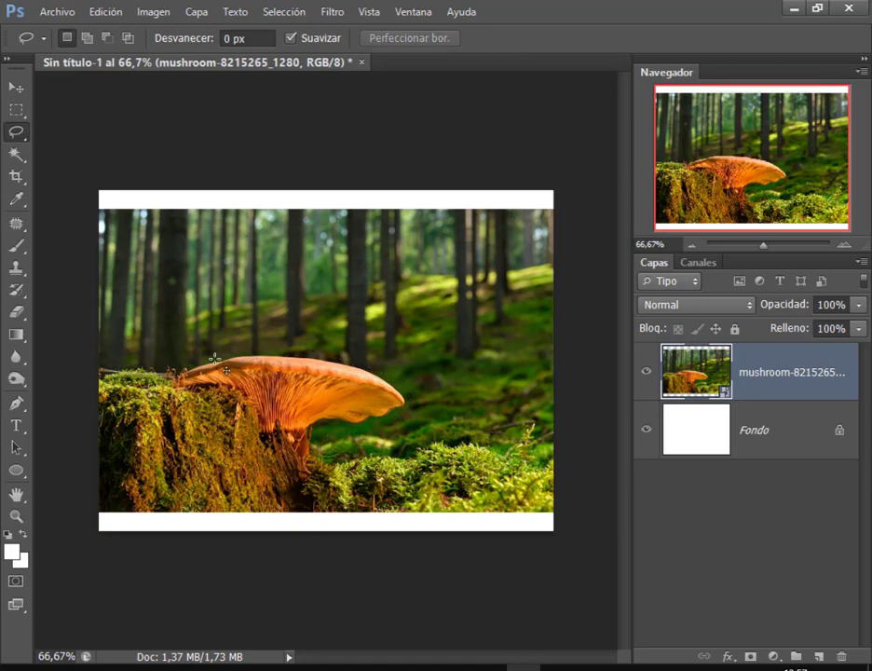
Step: Lasso around the mushroom and moss and add a layer mask hiding the forest above
mouse_move(169, 373)
left_mouse_down()
mouse_move(202, 356)
mouse_move(318, 352)
mouse_move(382, 372)
mouse_move(414, 407)
mouse_move(341, 436)
mouse_move(361, 444)
mouse_move(436, 433)
mouse_move(519, 454)
left_mouse_up()
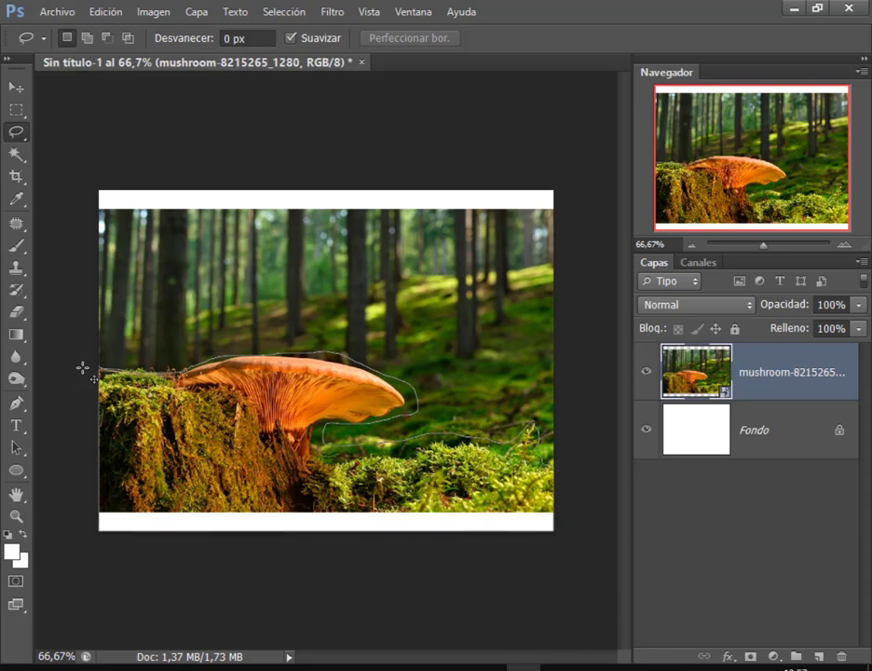
left_click_drag(82, 368, 82, 367)
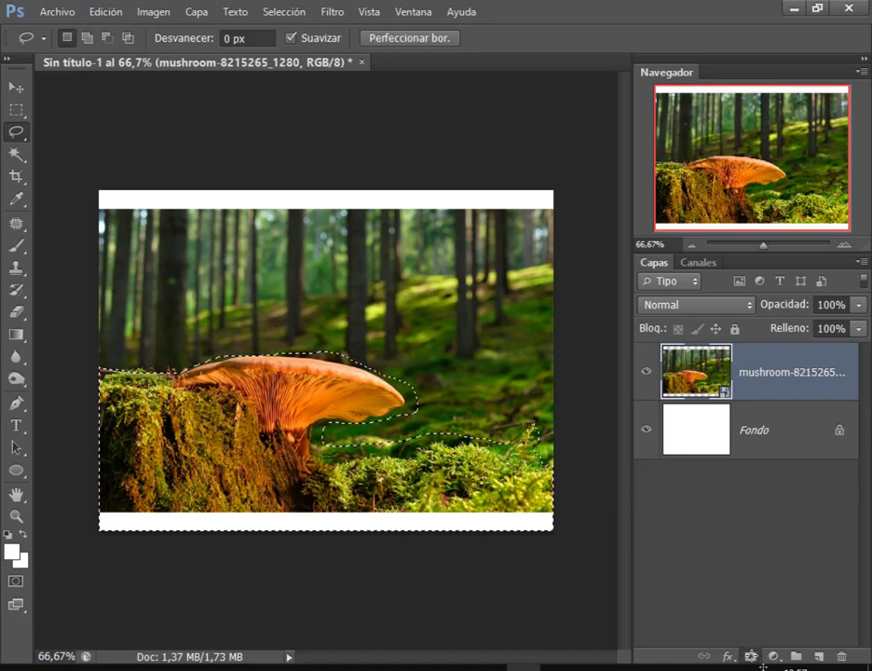
left_click(749, 654)
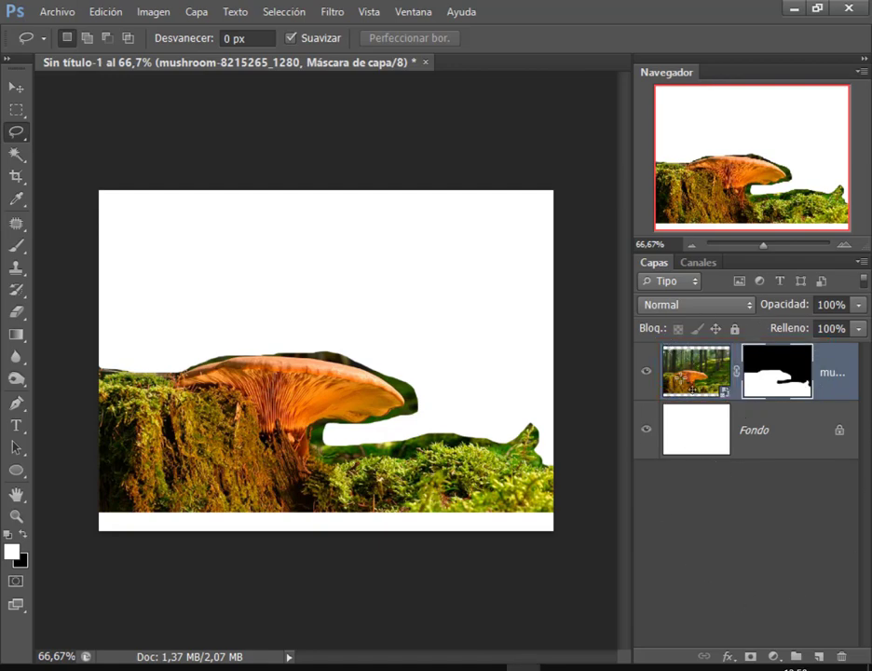
right_click(680, 375)
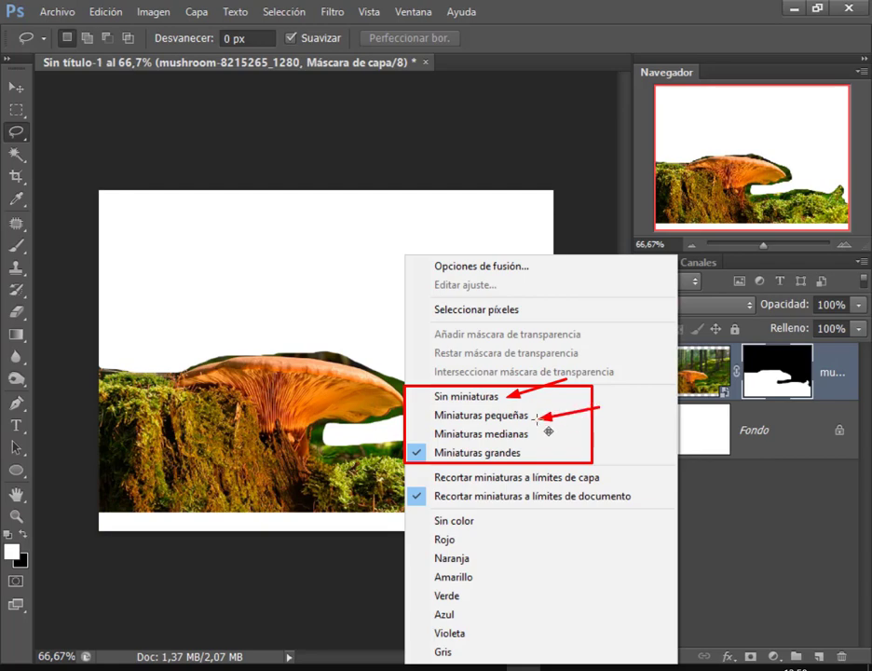
left_click(584, 456)
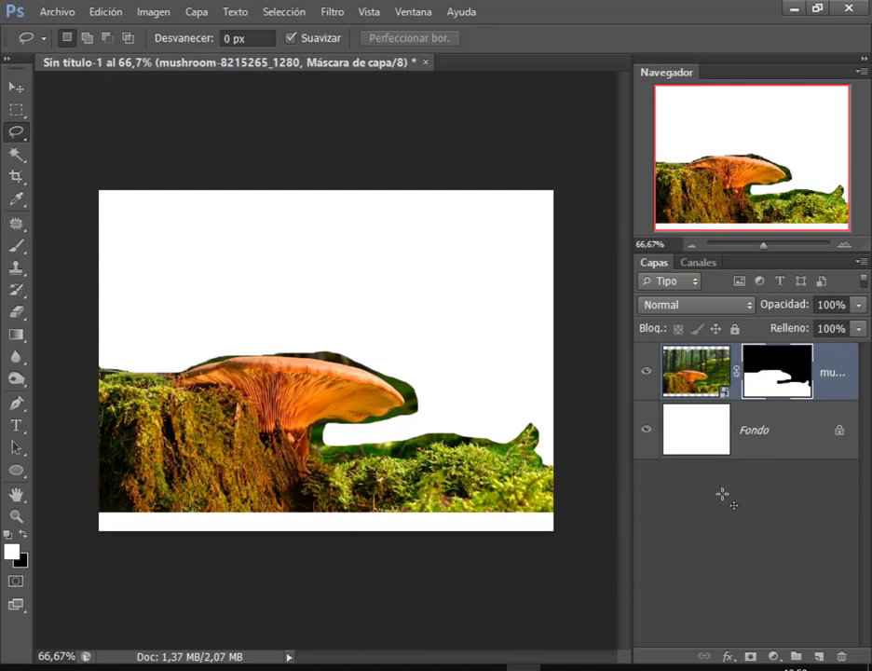
right_click(723, 491)
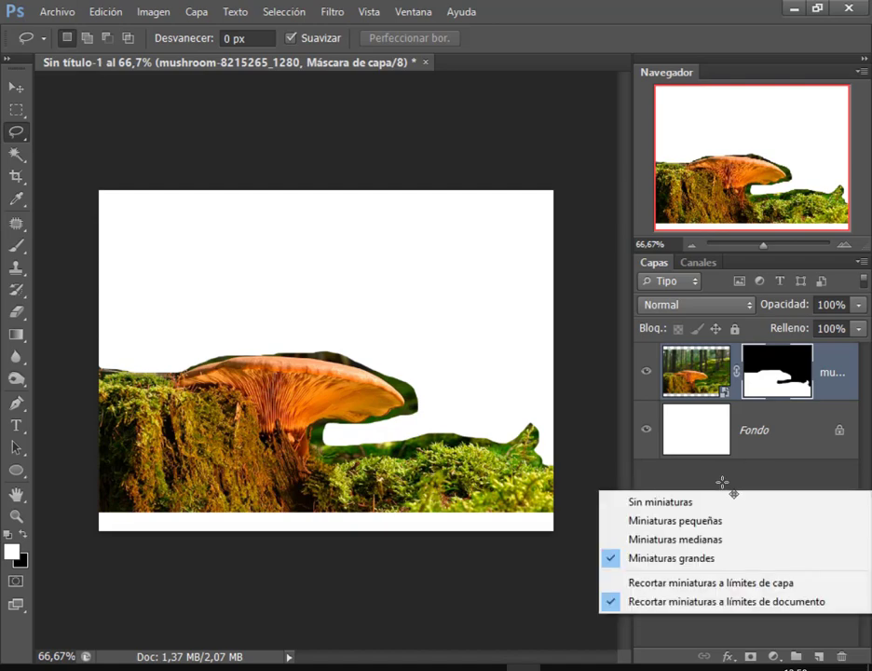
left_click(671, 417)
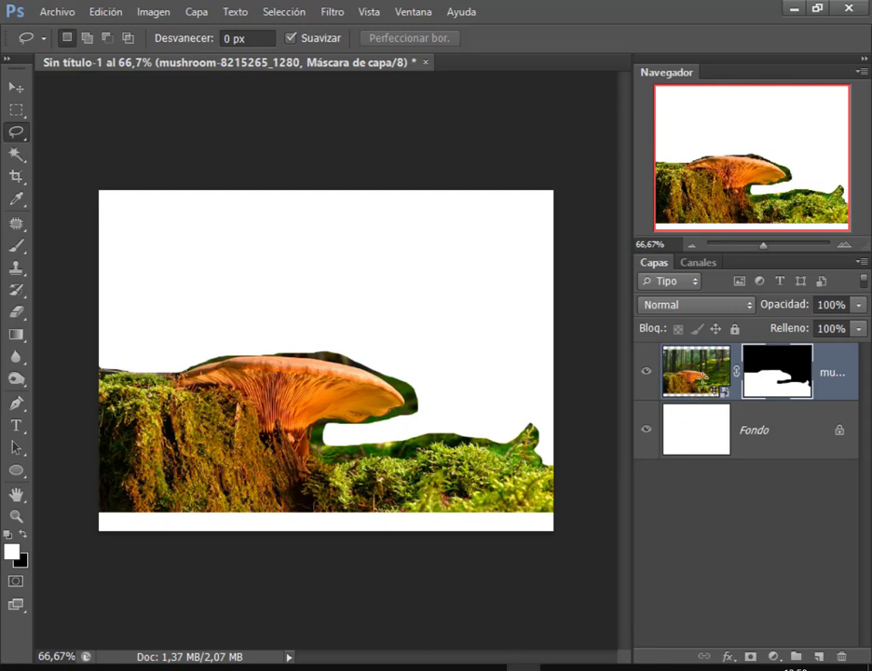
key("ctrl+2")
key("v")
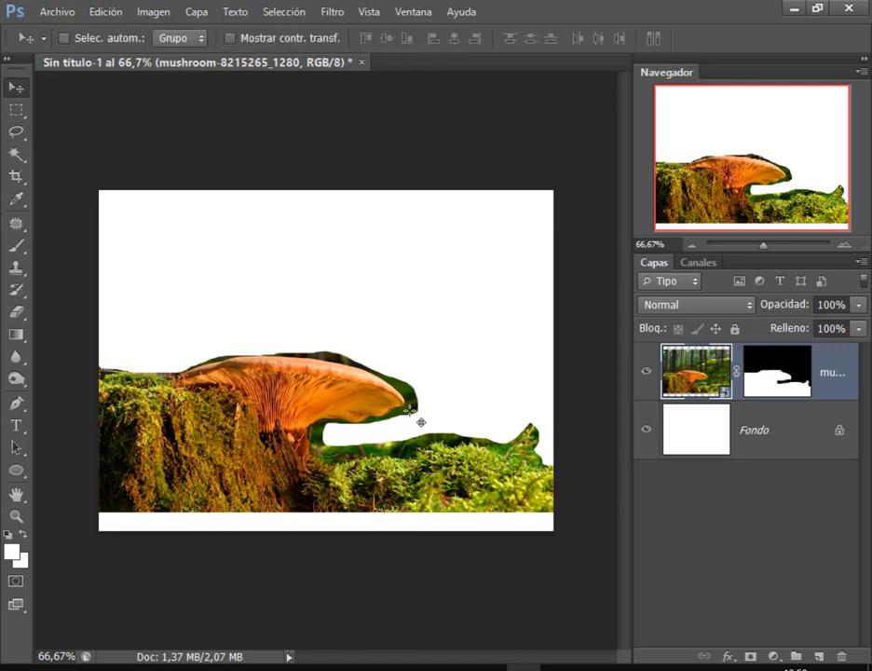
Step: Move the masked mushroom down to the canvas bottom and target its layer mask
mouse_move(405, 468)
left_mouse_down()
mouse_move(400, 482)
mouse_move(380, 473)
mouse_move(389, 431)
mouse_move(385, 440)
left_mouse_up()
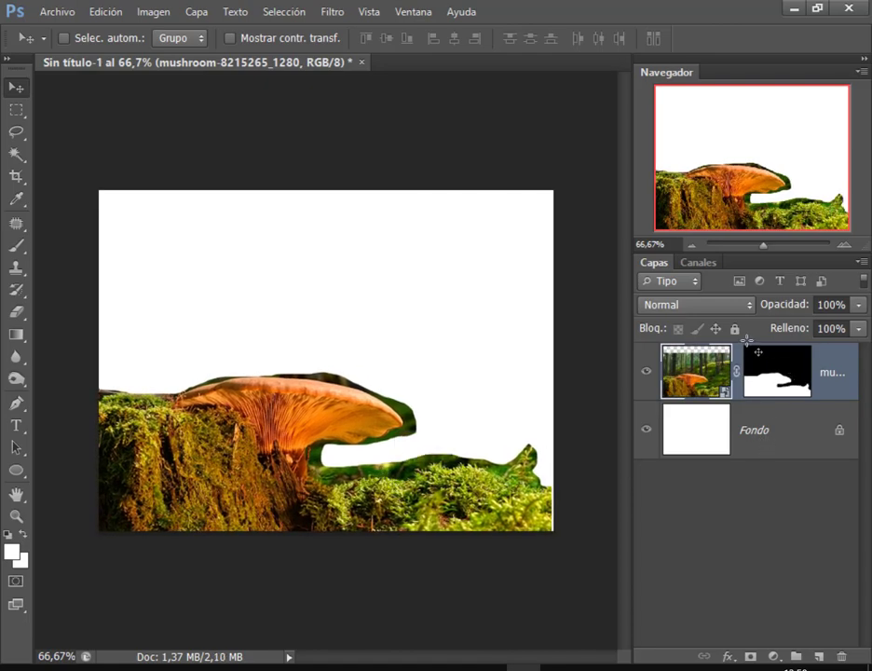
left_click_drag(739, 341, 819, 407)
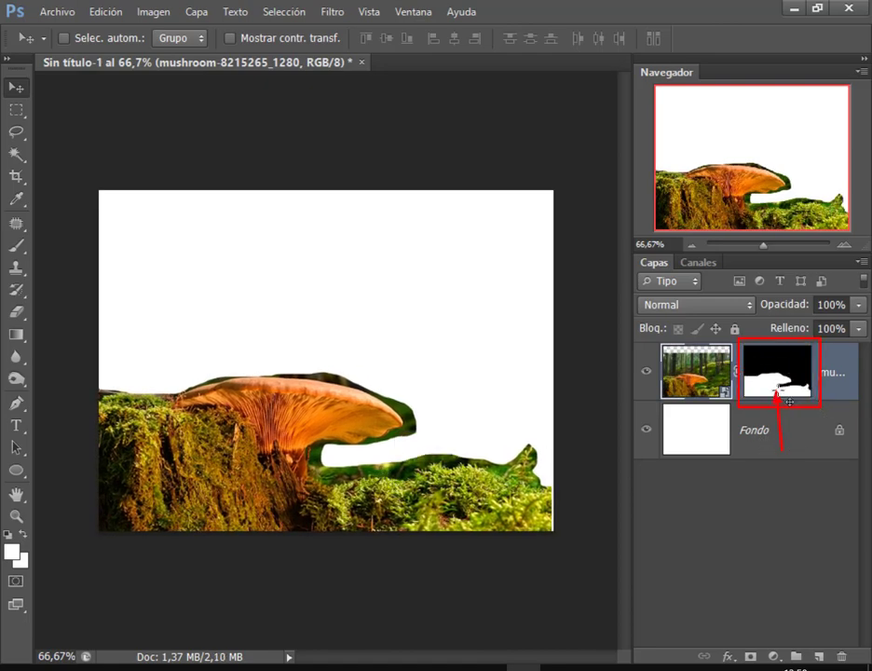
left_click(788, 392)
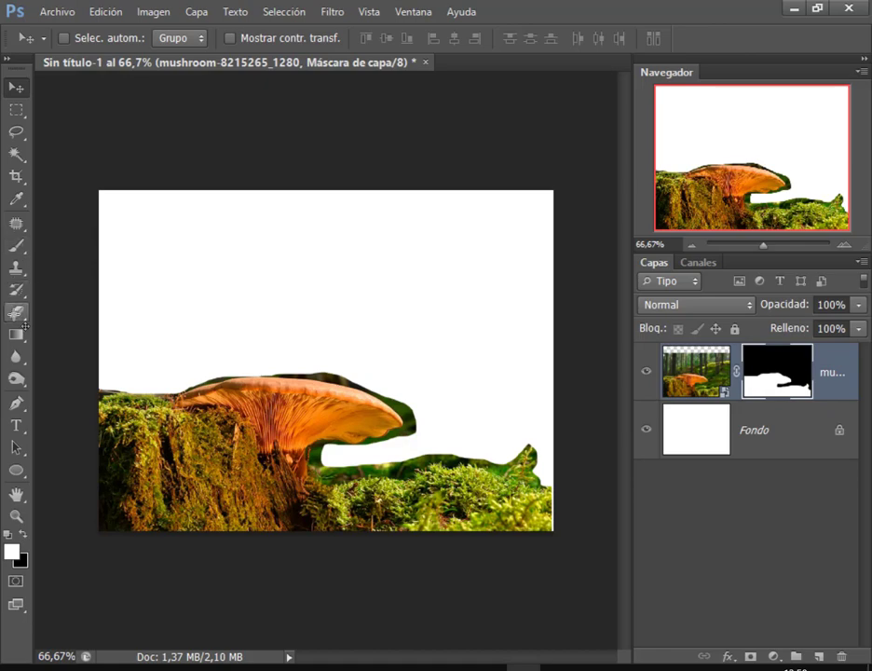
Step: Set the Eraser to 77 px with 84% hardness and lighten the fringe atop the cap
left_click(16, 312)
right_click(344, 366)
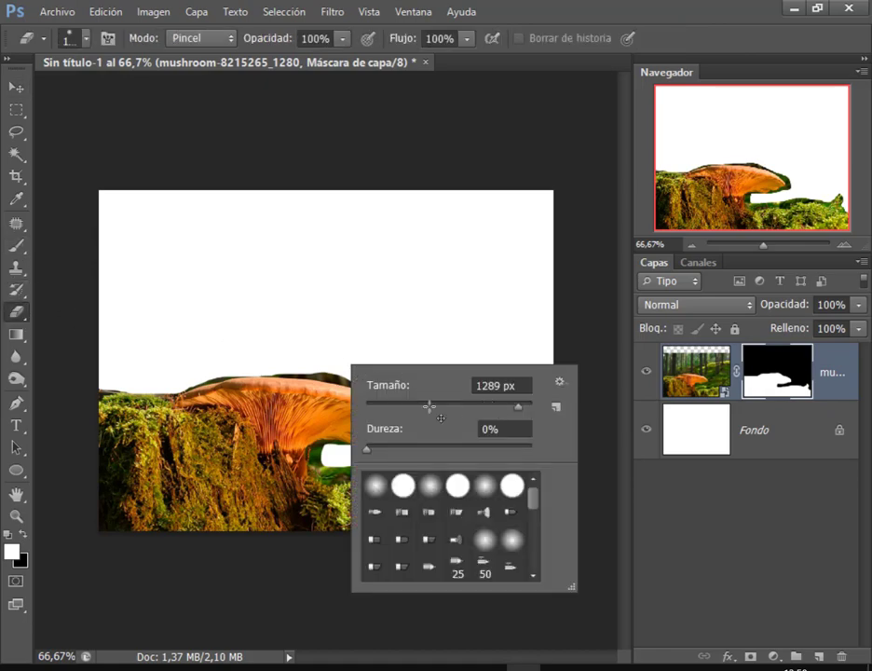
left_click(429, 406)
key("Return")
right_click(390, 350)
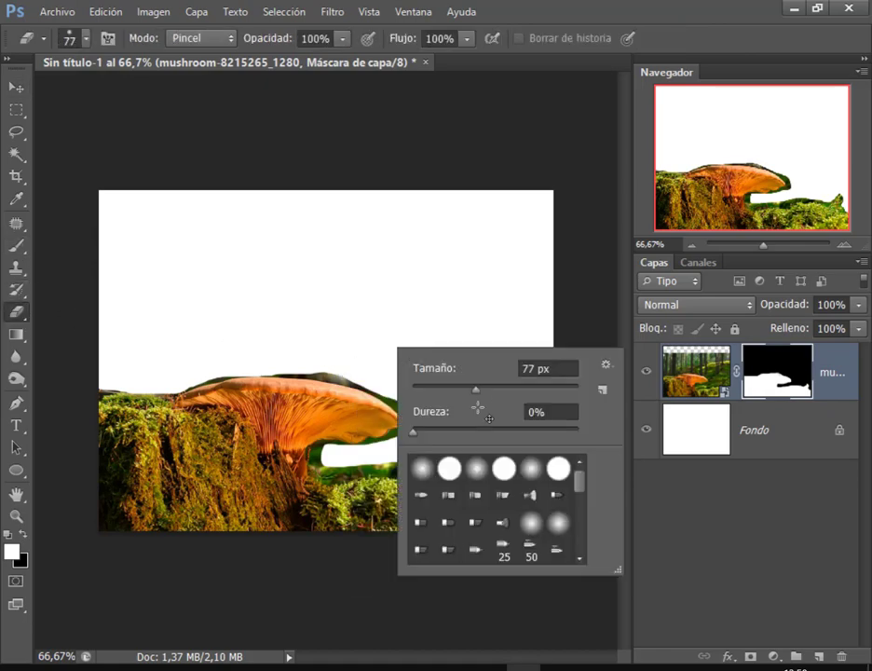
left_click(551, 429)
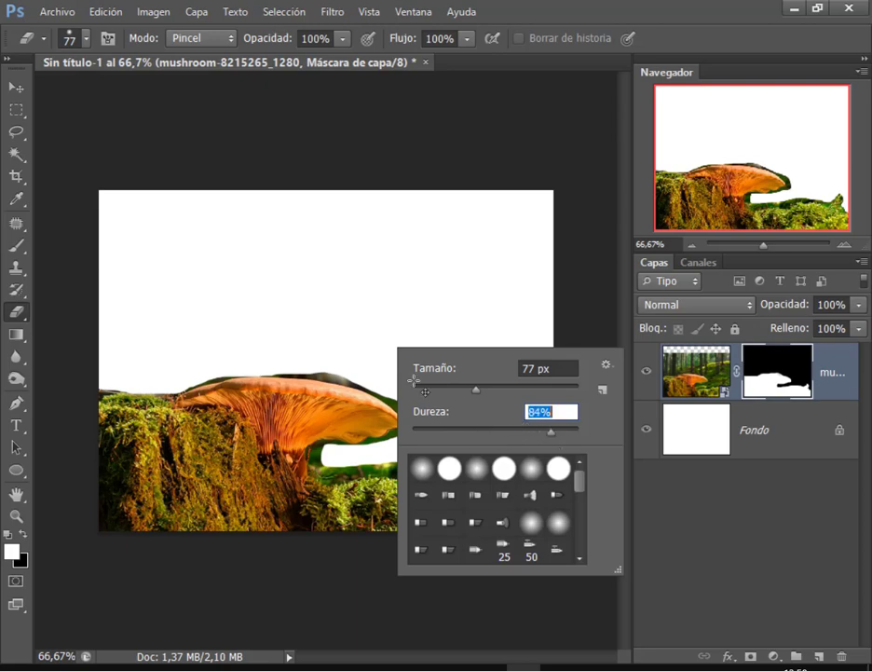
key("Return")
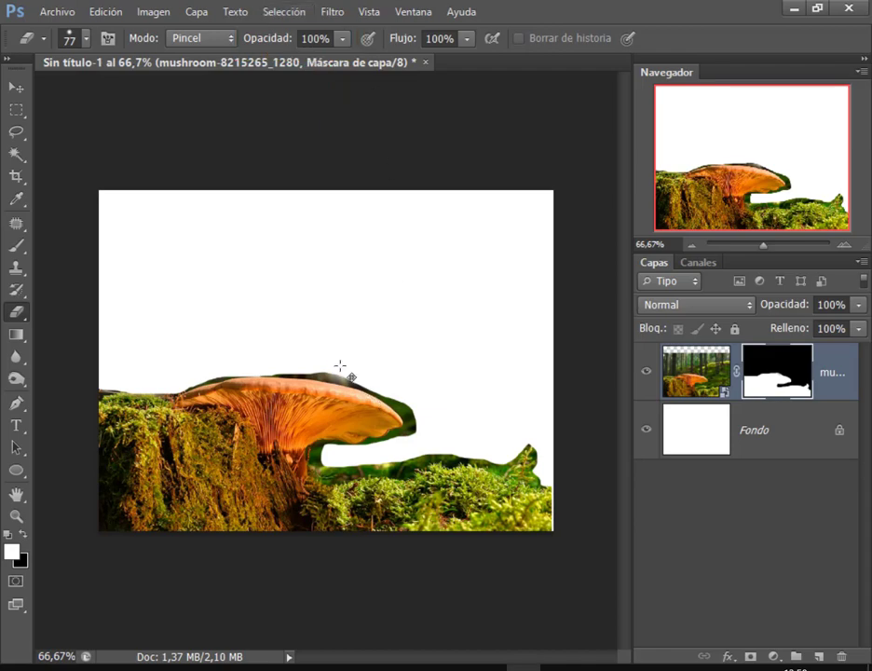
mouse_move(340, 365)
left_mouse_down()
mouse_move(311, 356)
mouse_move(368, 369)
mouse_move(322, 364)
left_mouse_up()
scroll(307, 391, "up", 3)
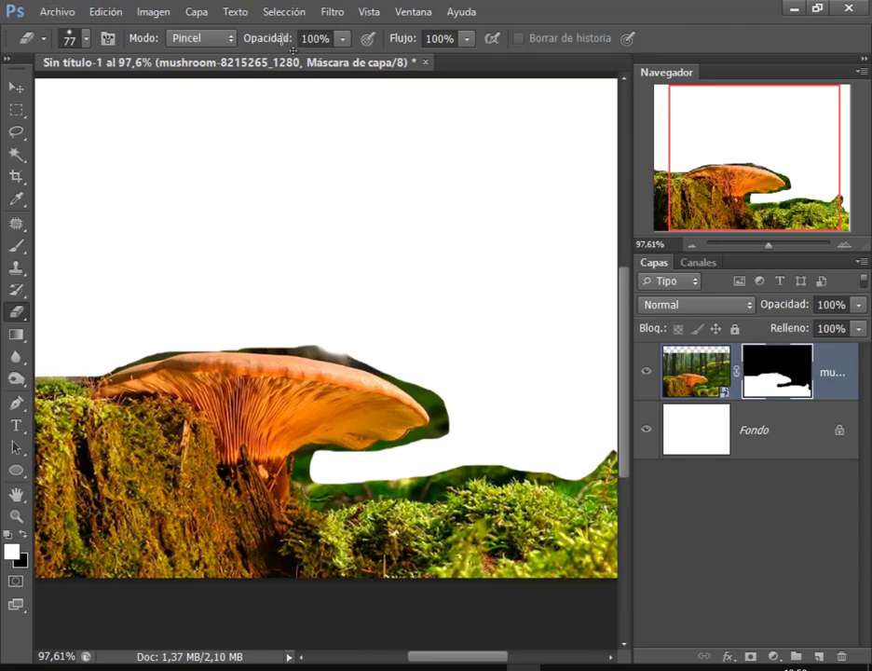
Step: Try erasing the cap fringe at 59% opacity, then undo and restore 100% opacity
mouse_move(293, 48)
left_mouse_down()
mouse_move(261, 51)
mouse_move(179, 30)
left_mouse_up()
left_click(334, 329)
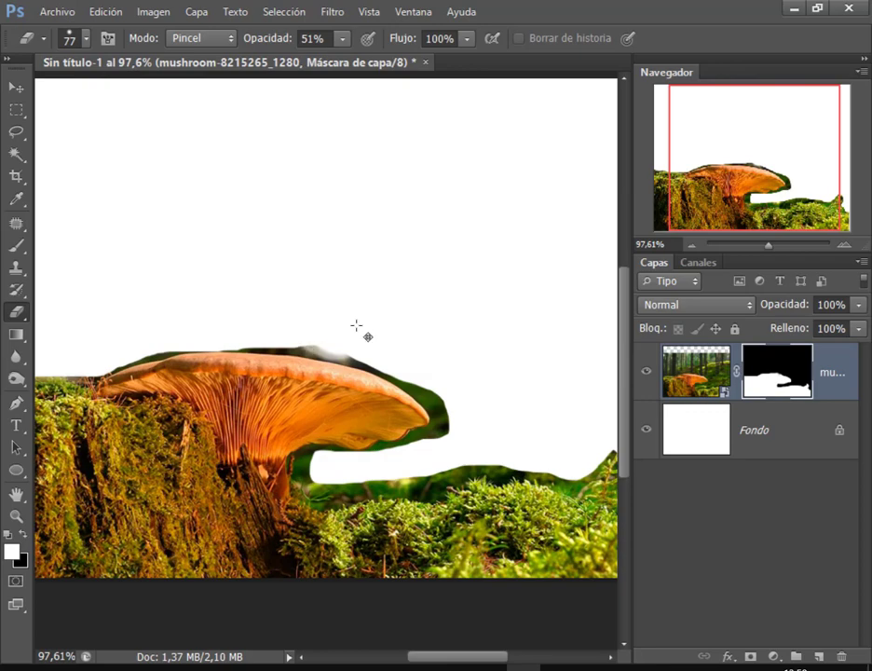
left_click(433, 384)
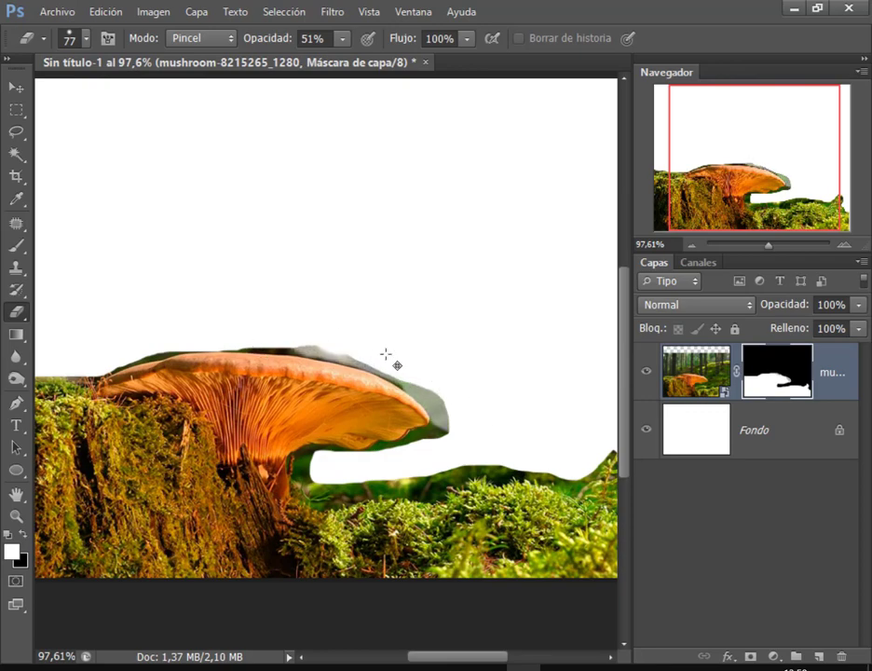
key("ctrl+z")
left_click_drag(276, 45, 322, 45)
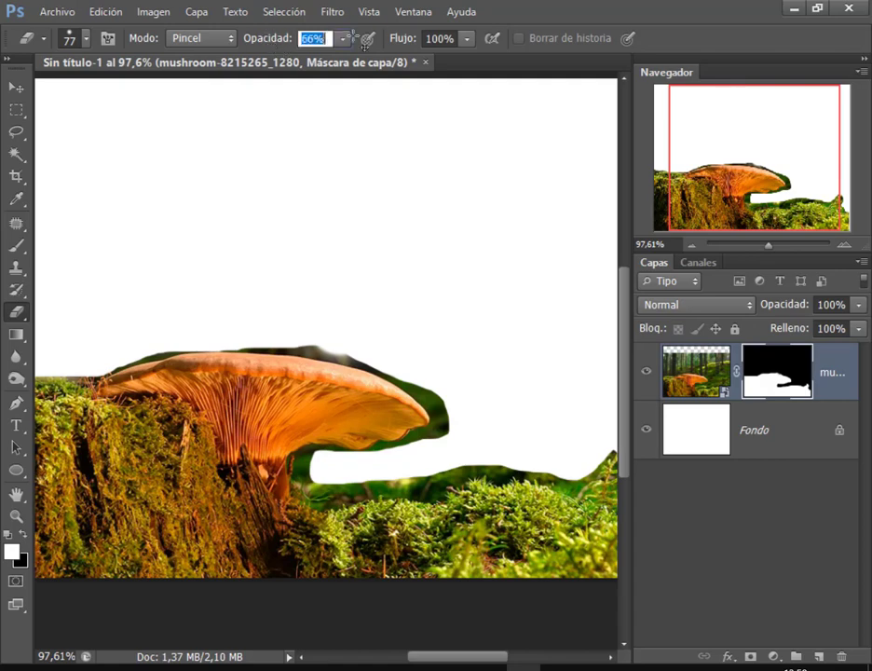
Step: Erase the fringe along the cap's top with a softer ~48% brush, then undo those strokes
right_click(410, 221)
left_click_drag(530, 308, 512, 303)
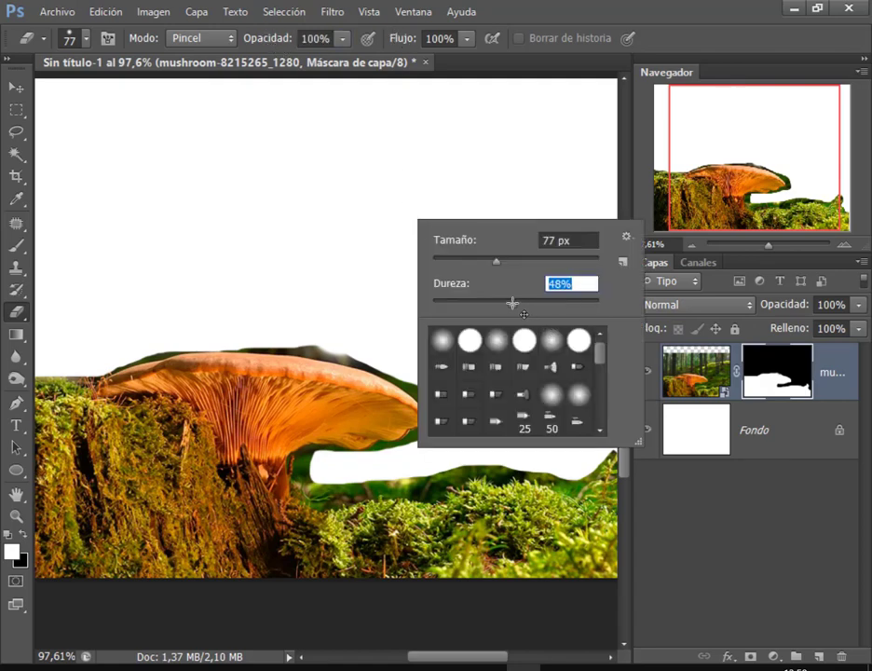
key("Return")
mouse_move(350, 334)
left_mouse_down()
mouse_move(298, 327)
mouse_move(375, 345)
mouse_move(465, 398)
mouse_move(426, 368)
mouse_move(252, 328)
mouse_move(189, 327)
mouse_move(95, 347)
left_mouse_up()
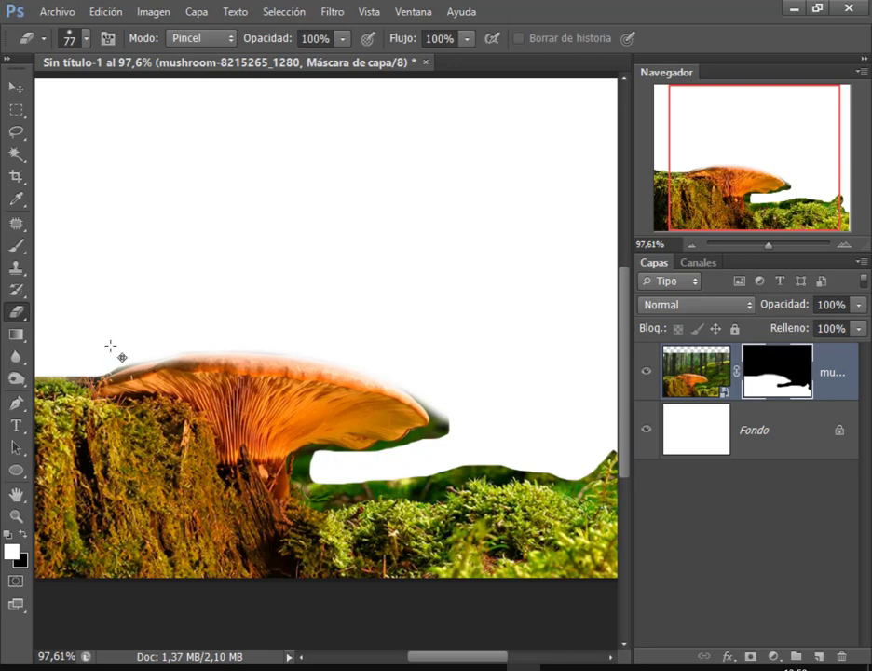
mouse_move(116, 346)
left_mouse_down()
mouse_move(99, 352)
mouse_move(178, 329)
mouse_move(361, 348)
mouse_move(419, 369)
mouse_move(472, 425)
mouse_move(393, 345)
left_mouse_up()
key("ctrl+alt+z")
key("ctrl+alt+z")
key("ctrl+alt+z")
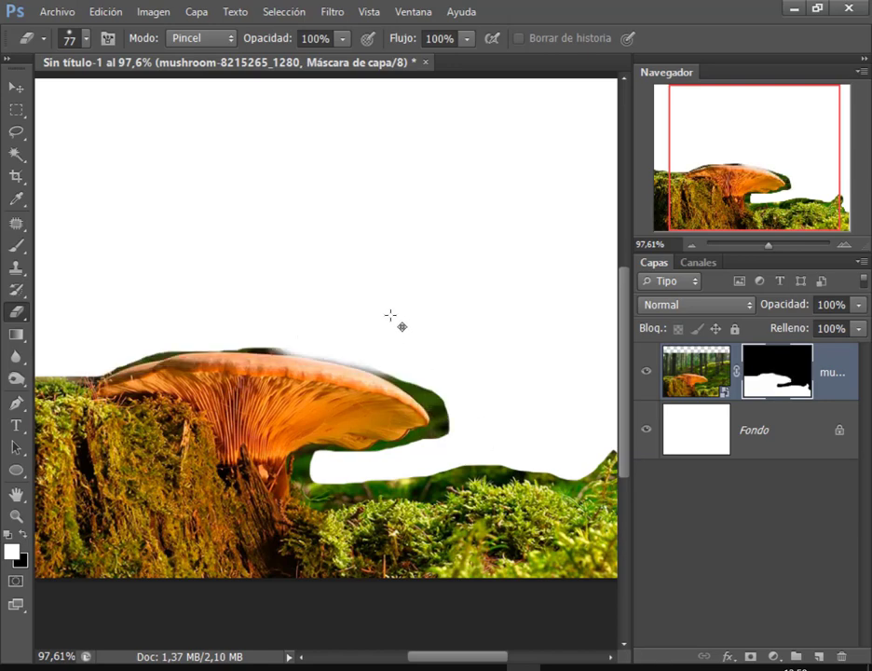
key("ctrl+alt+z")
Step: At 75% hardness, hide the green patches beside and above the cap
right_click(402, 294)
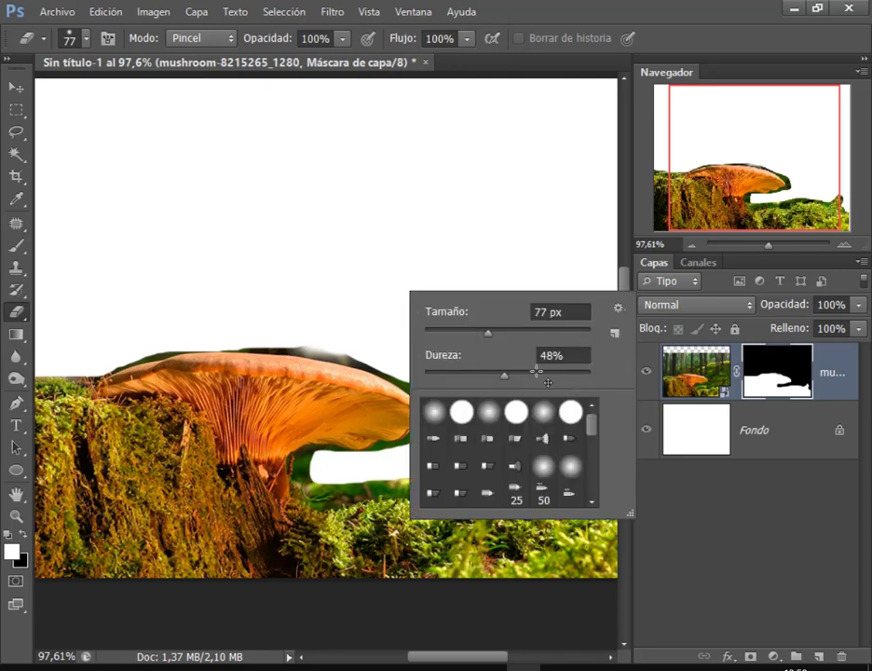
left_click(548, 374)
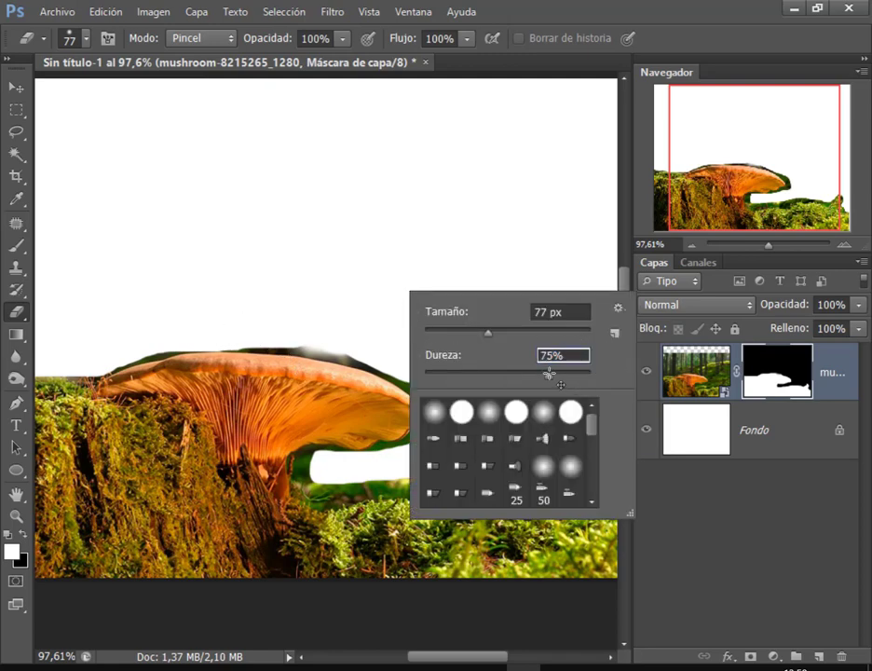
left_click(348, 339)
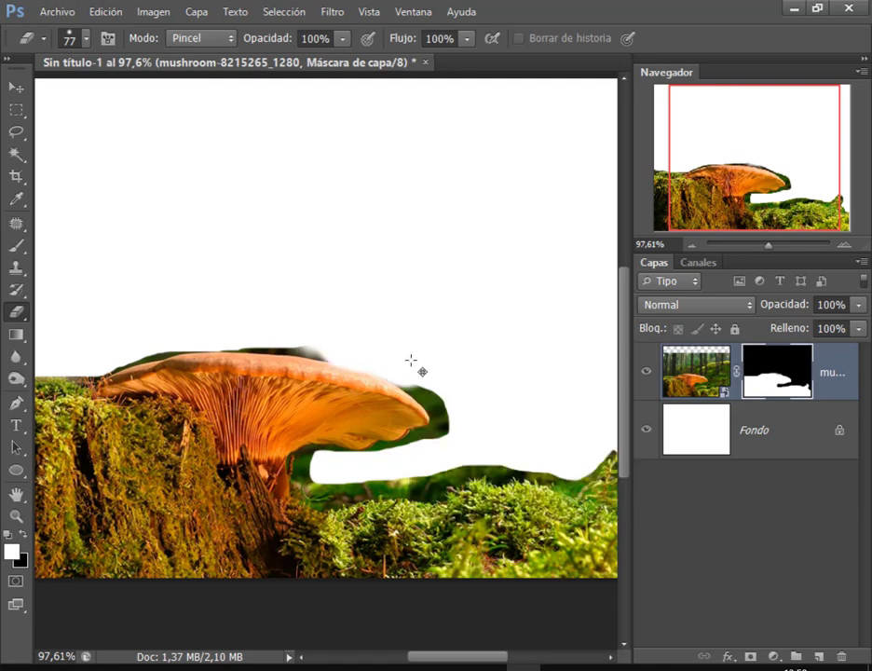
left_click_drag(450, 402, 459, 424)
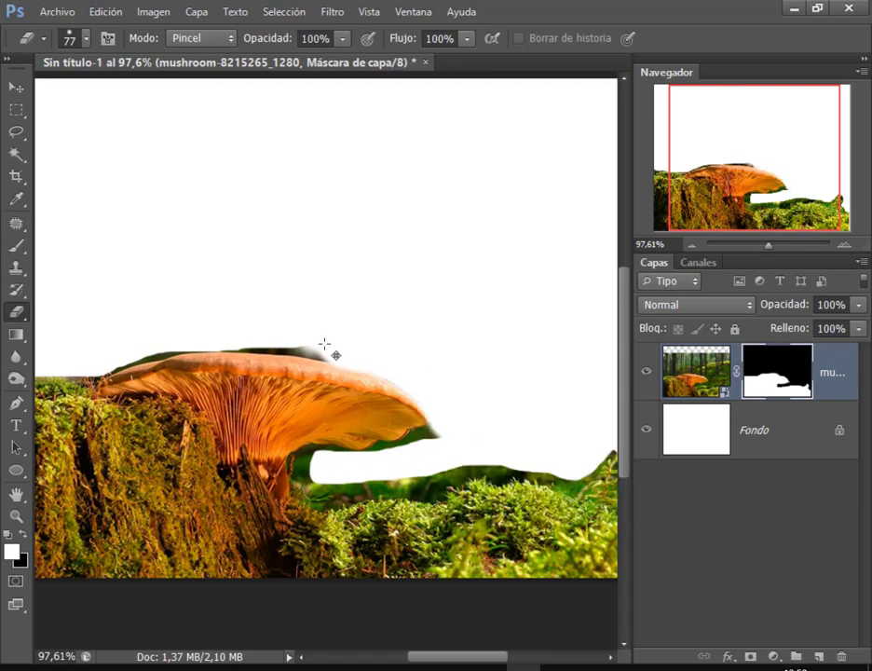
mouse_move(275, 328)
left_mouse_down()
mouse_move(180, 323)
mouse_move(93, 350)
mouse_move(188, 325)
mouse_move(291, 331)
left_mouse_up()
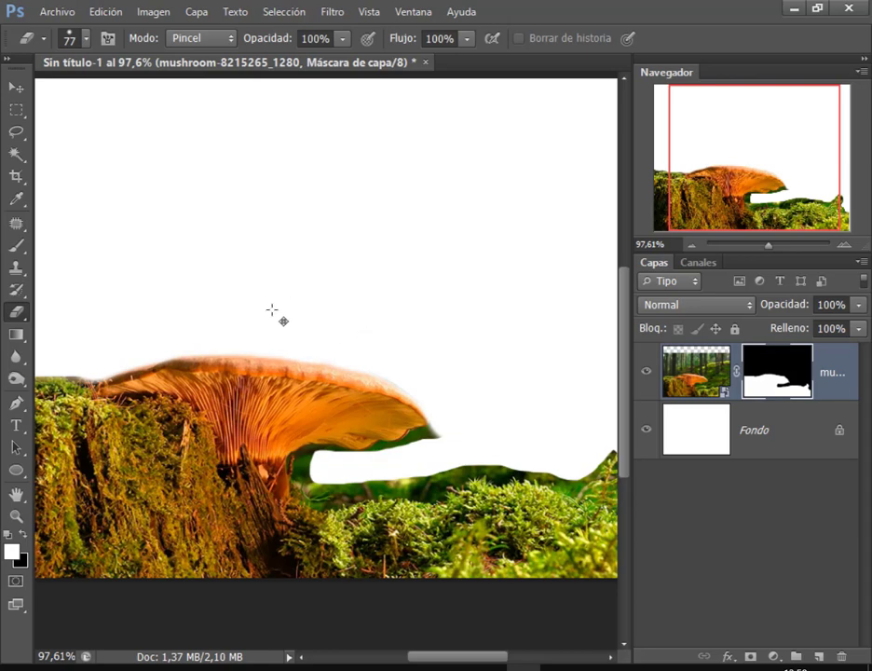
left_click_drag(387, 410, 270, 266)
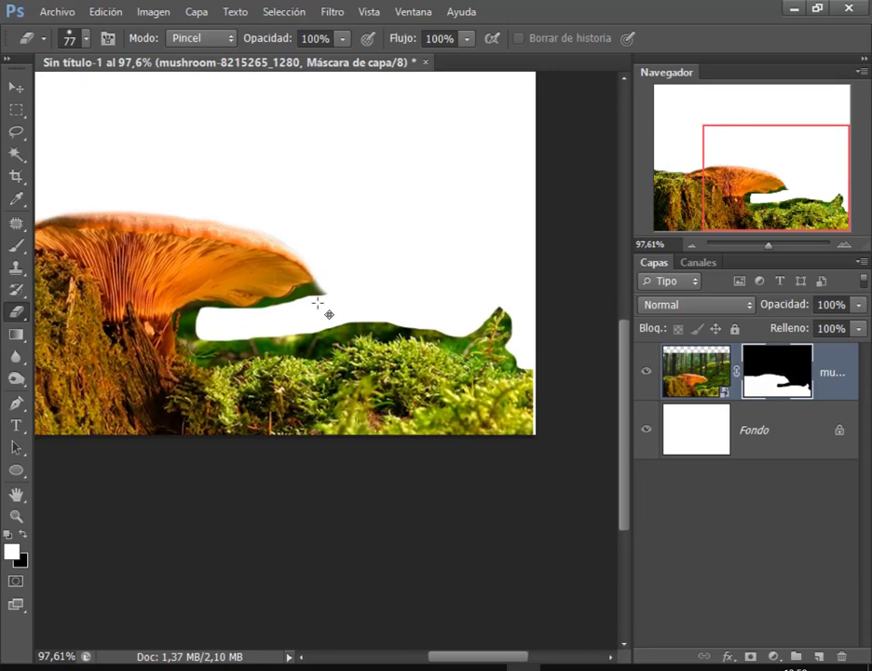
Step: Shrink the eraser brush to 52 px and pan the view back left
right_click(344, 293, "alt")
left_click_drag(343, 293, 317, 304)
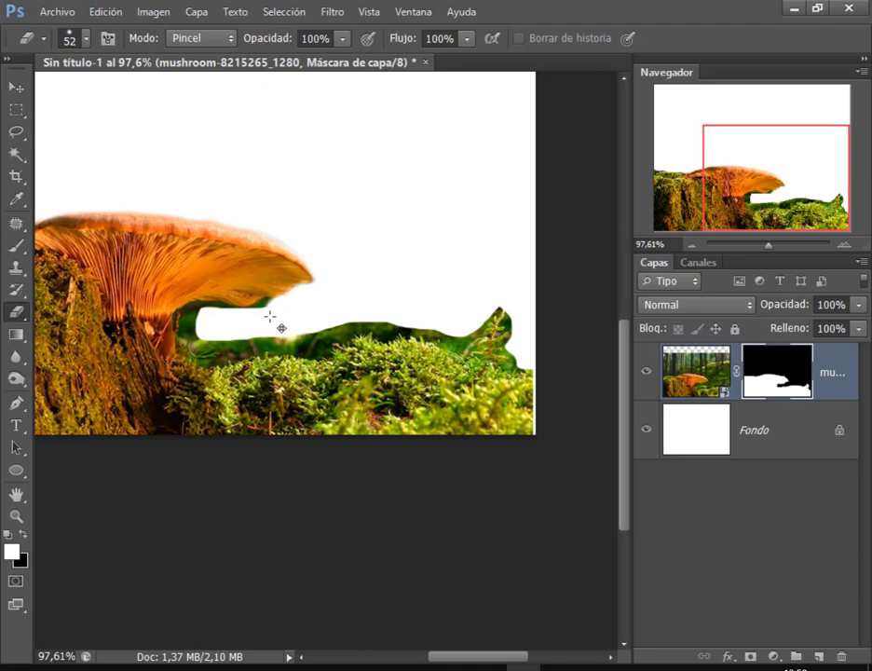
mouse_move(302, 319)
left_mouse_down()
mouse_move(374, 372)
mouse_move(408, 461)
left_mouse_up()
scroll(390, 443, "down", 2)
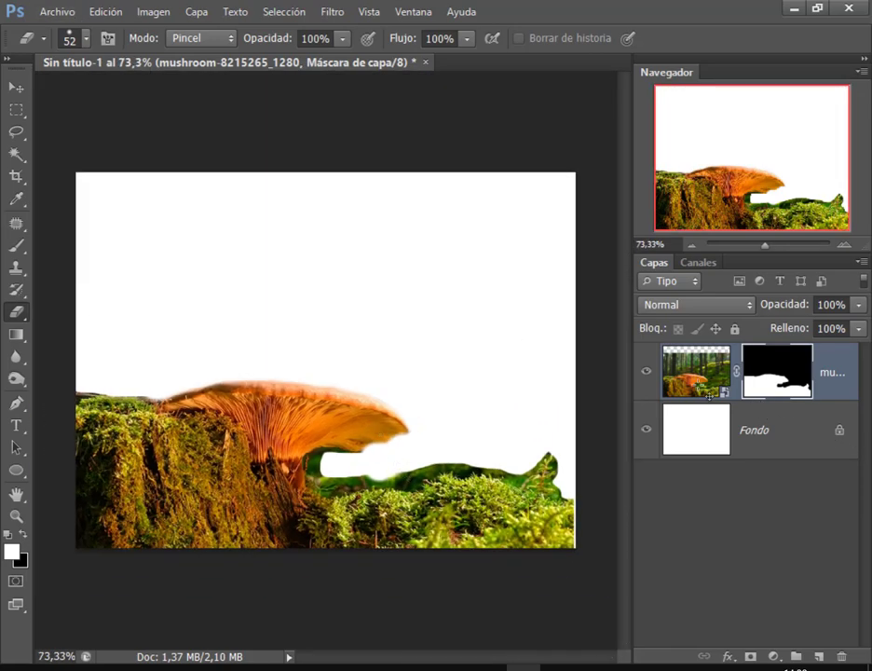
Step: Target the photo, switch to the Move tool, select Fondo and collapse the panel dock
left_click(698, 377)
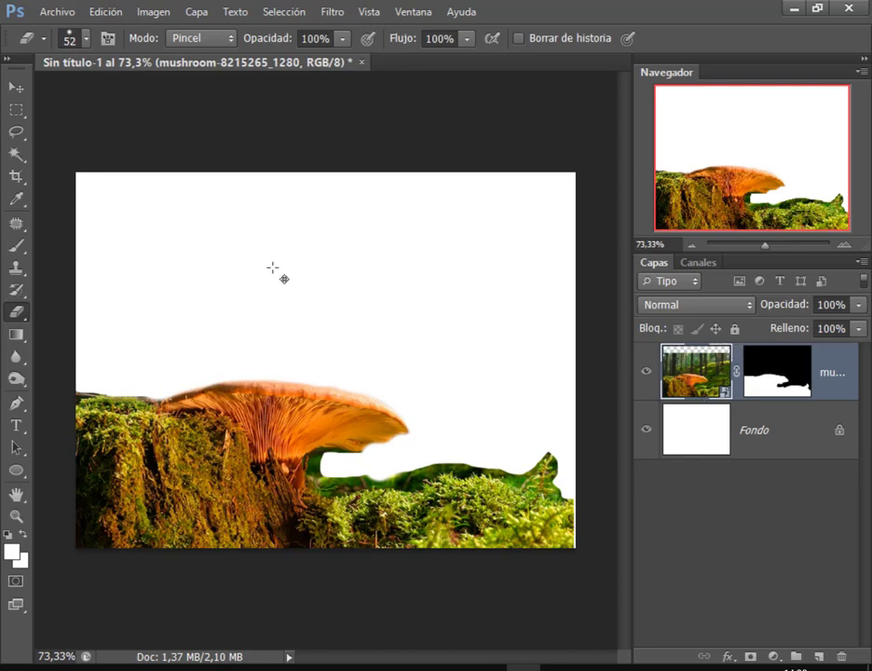
key("v")
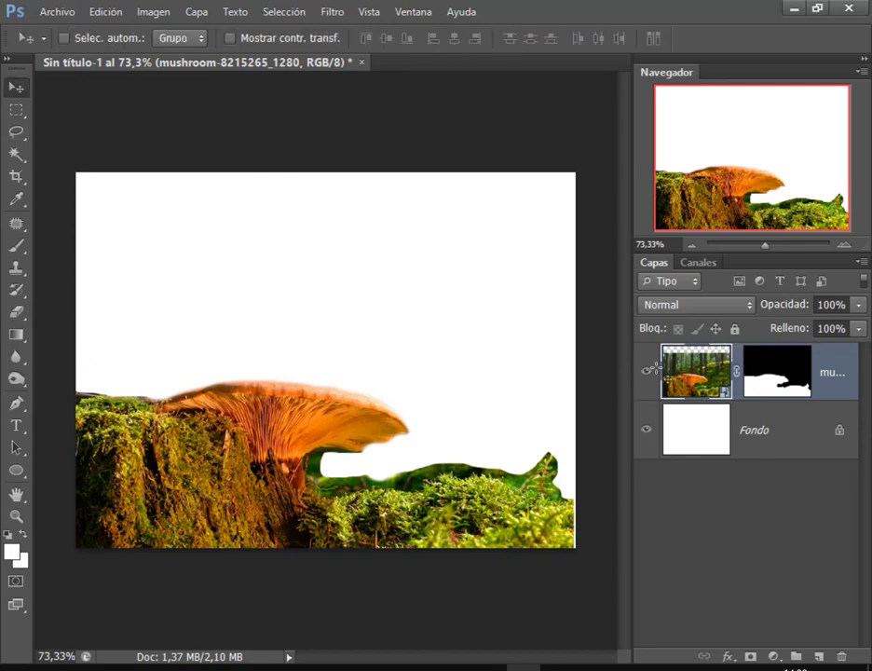
left_click(700, 439)
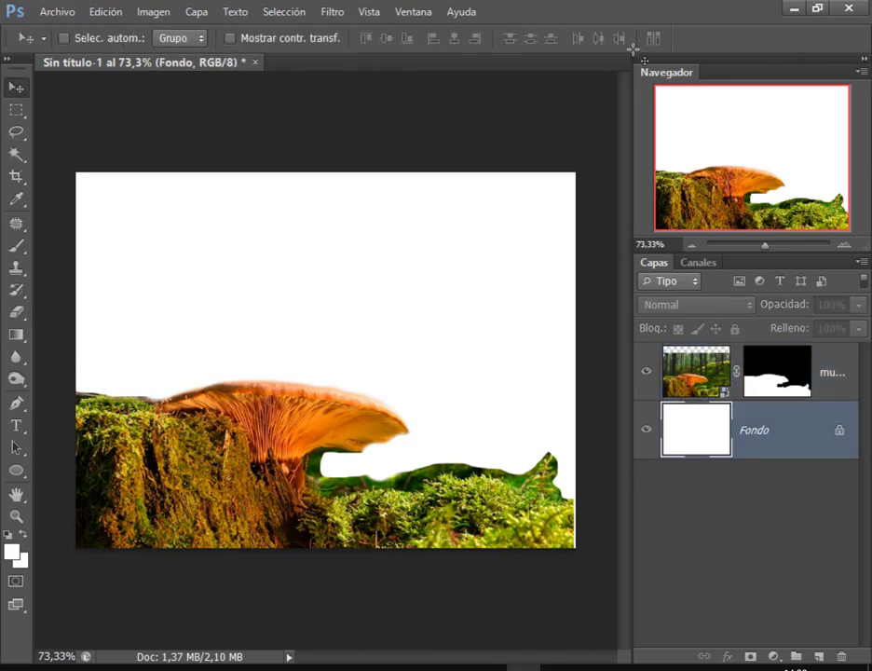
left_click(863, 58)
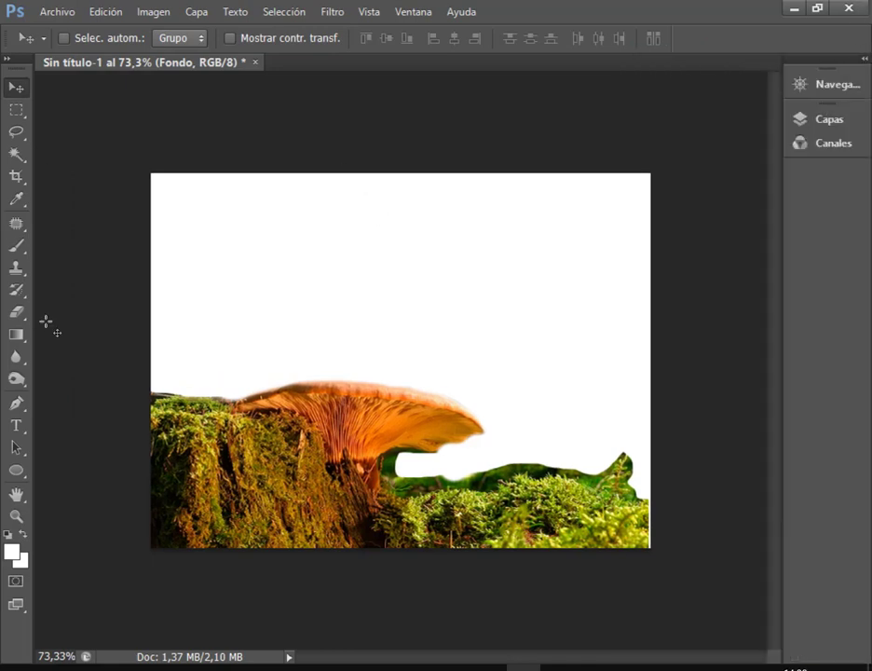
left_click(864, 58)
left_click(865, 59)
Step: Dock the Layers panel on the right, close the Navigator, and reselect the mushroom layer
left_click_drag(797, 59, 637, 121)
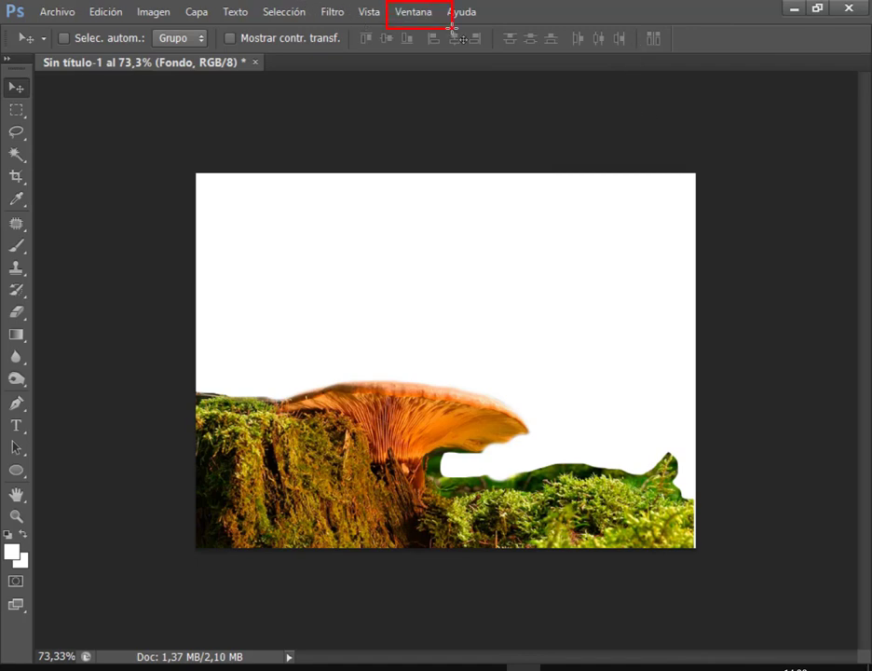
left_click(414, 14)
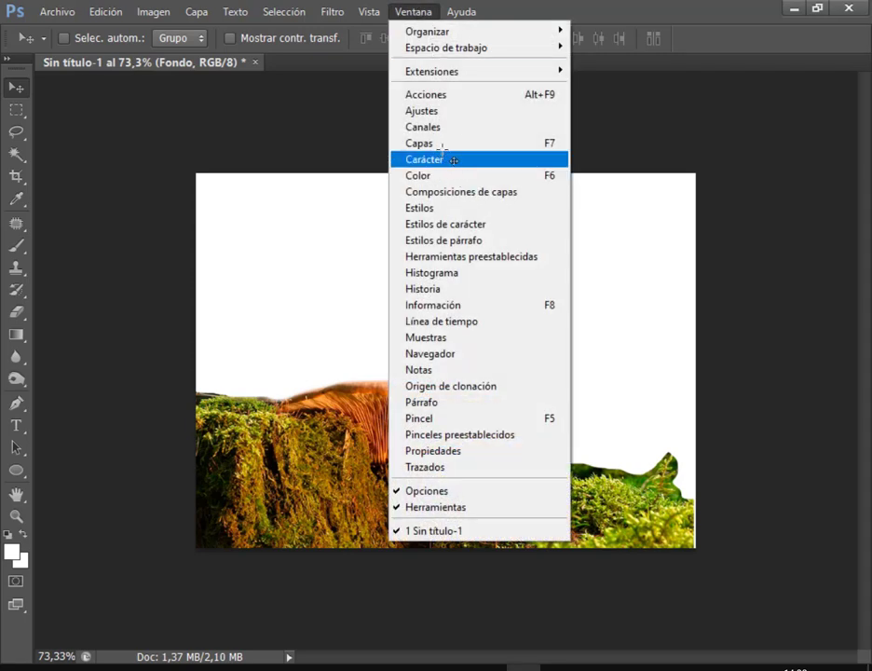
left_click(443, 143)
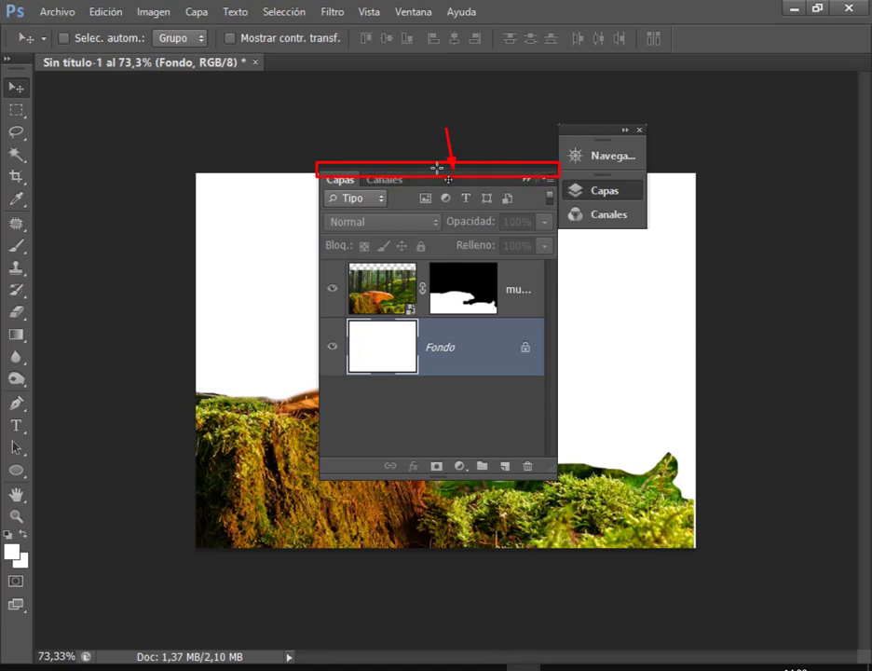
left_click_drag(435, 173, 819, 140)
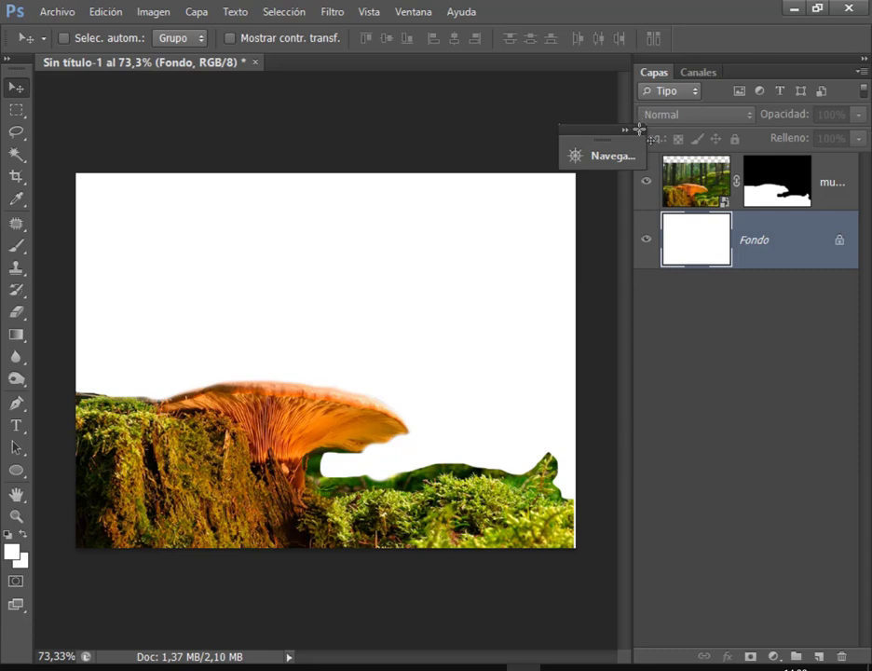
left_click(639, 129)
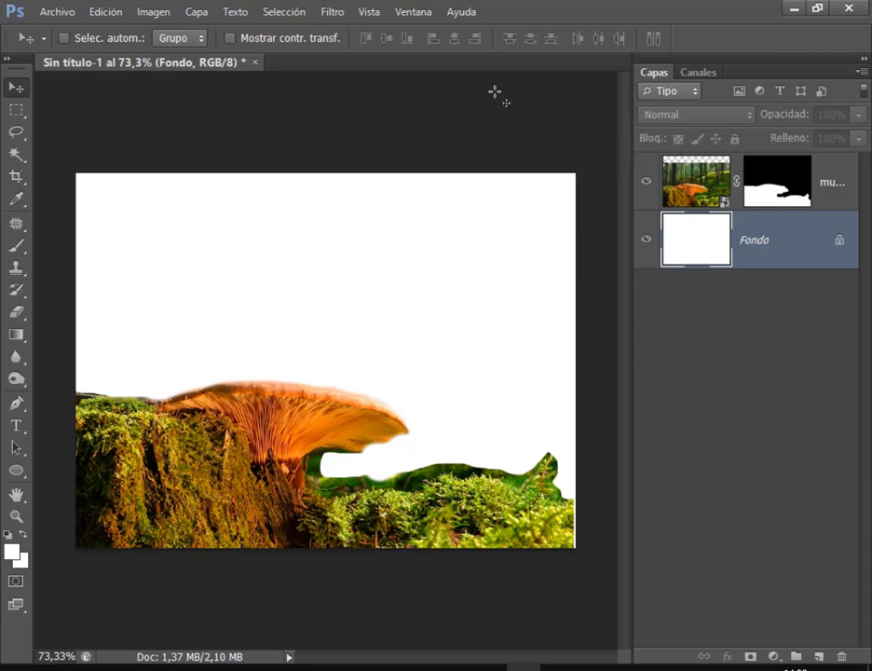
key("alt+bracketright")
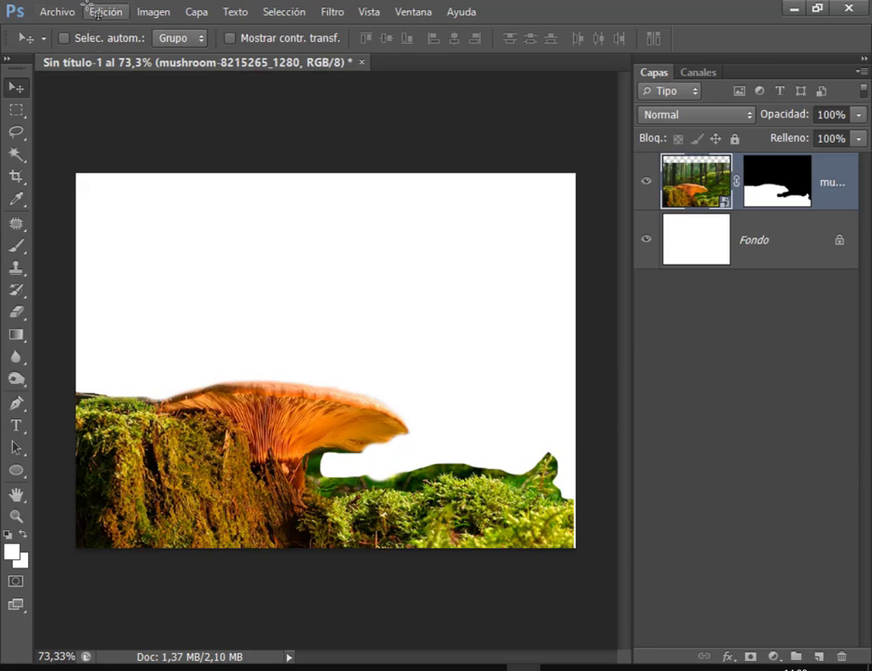
Step: Free Transform the mushroom proportionally to about 101.65% and nudge it up and right
left_click(153, 11)
mouse_move(105, 12)
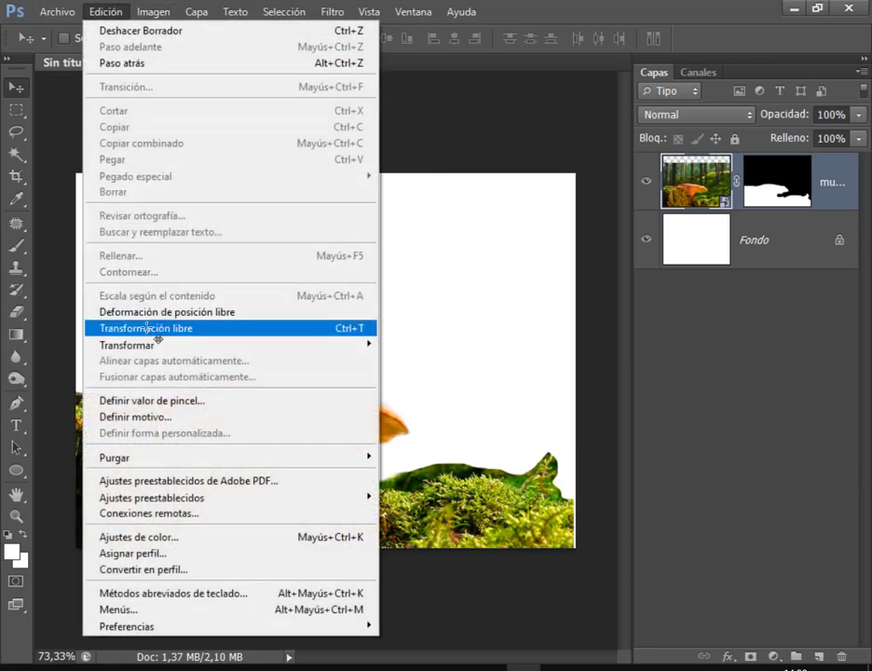
left_click(235, 326)
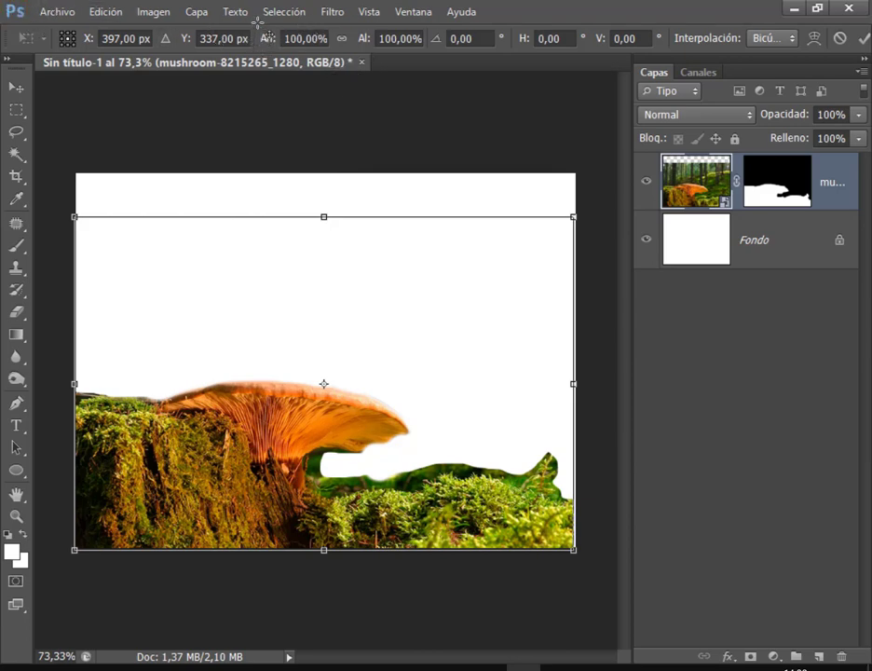
left_click(340, 38)
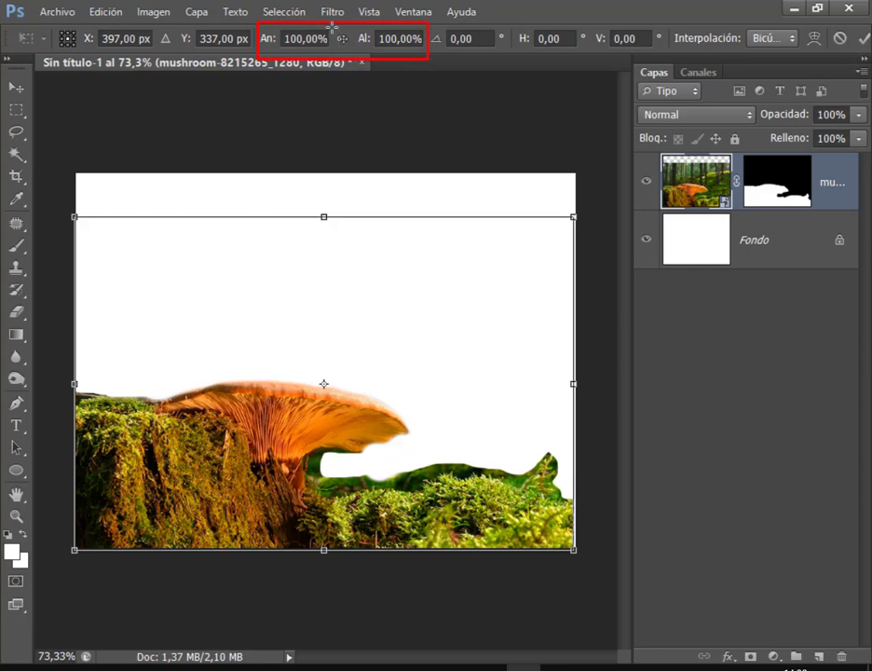
left_click(341, 38)
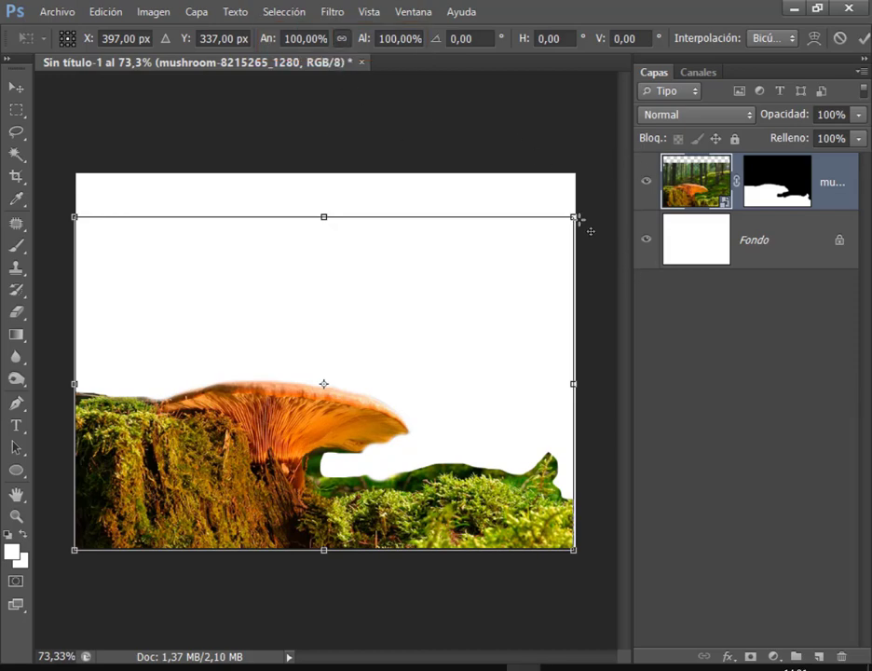
left_click_drag(578, 219, 585, 214)
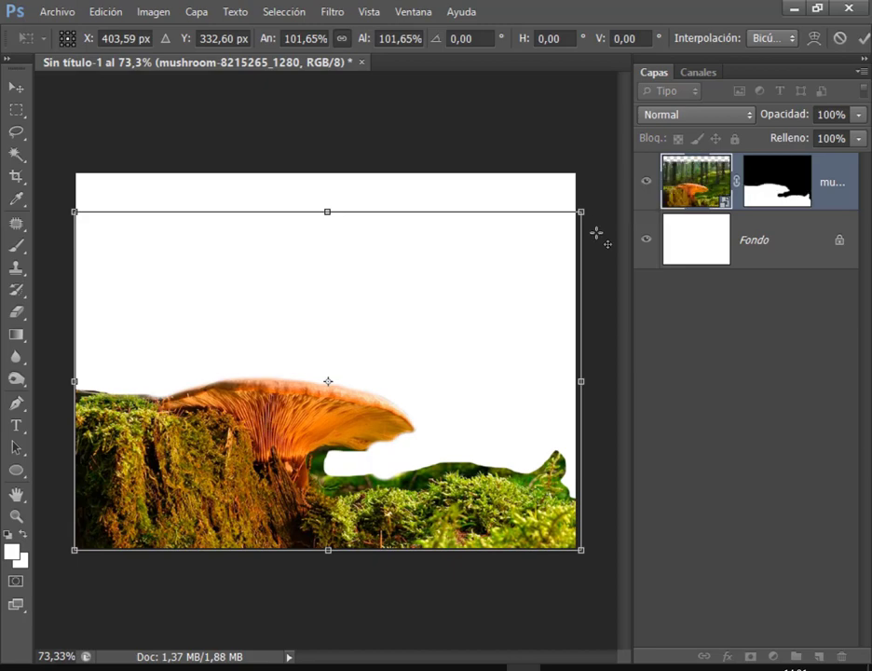
key("Return")
mouse_move(400, 399)
left_mouse_down()
mouse_move(408, 357)
mouse_move(439, 417)
left_mouse_up()
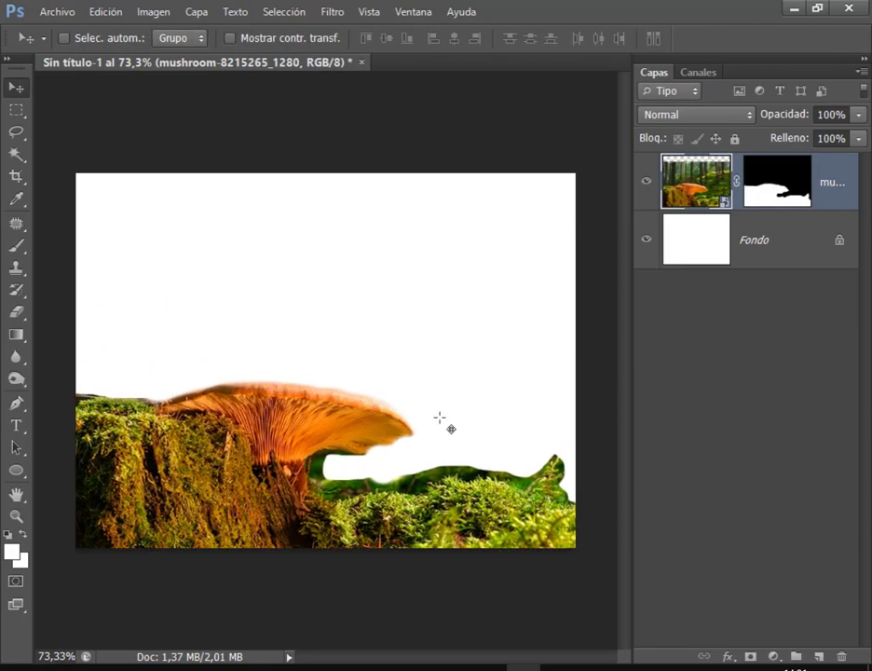
Step: Rescale the mushroom proportionally to about 100.7%, then switch to the Google Meet tab
key("ctrl+t")
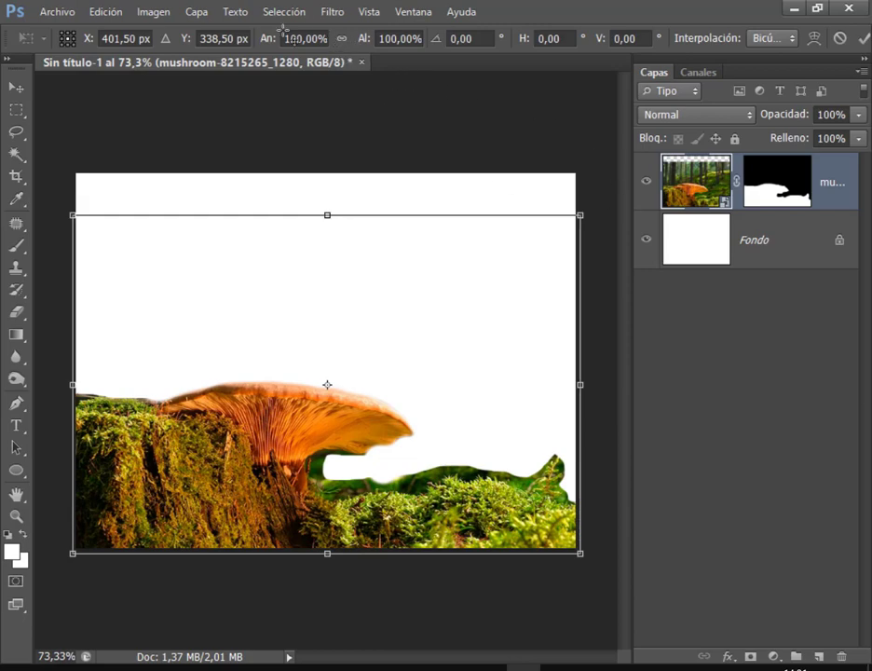
left_click(342, 38)
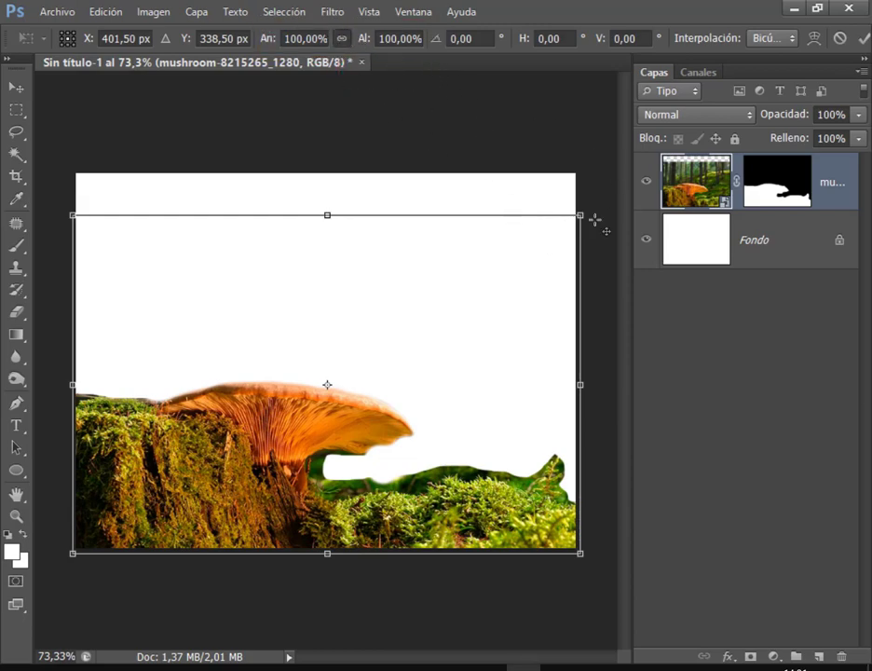
mouse_move(580, 216)
left_mouse_down()
mouse_move(549, 236)
mouse_move(587, 211)
left_mouse_up()
key("Return")
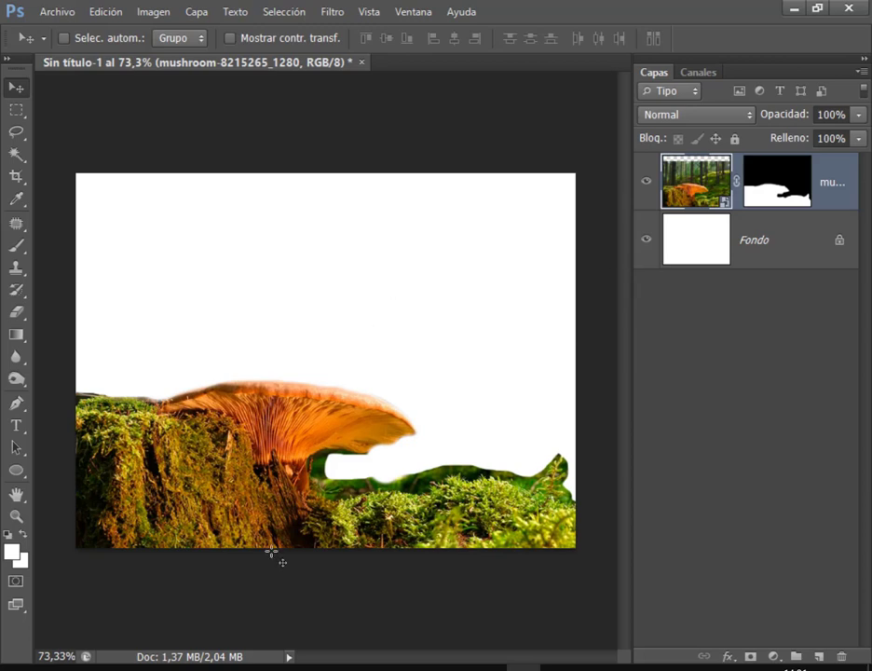
left_click(93, 587)
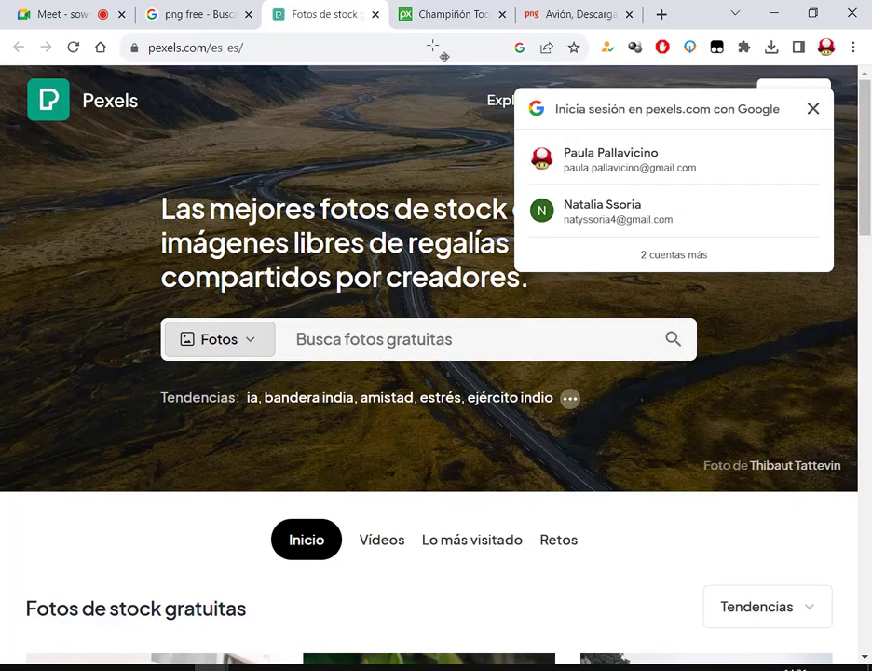
left_click(19, 12)
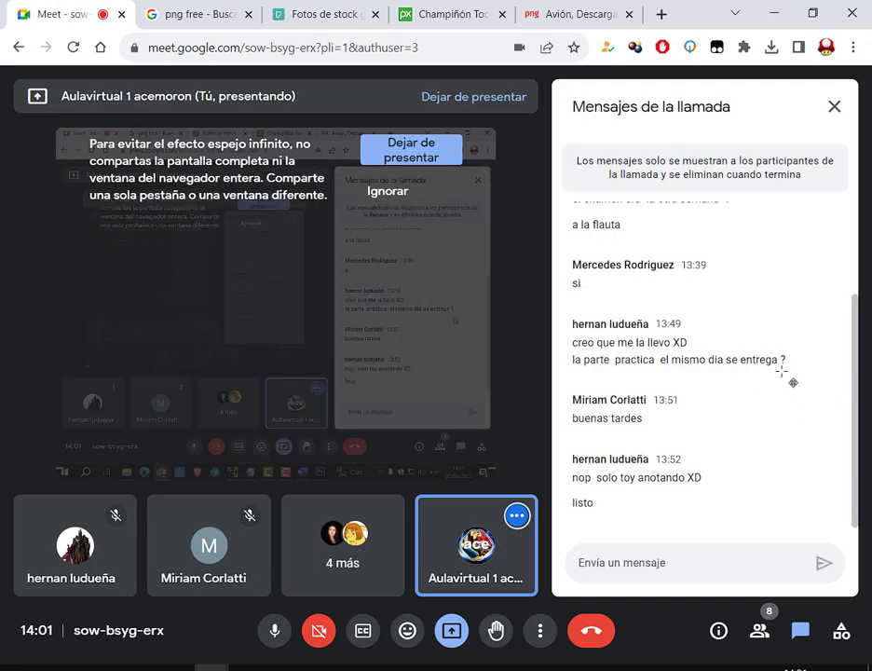
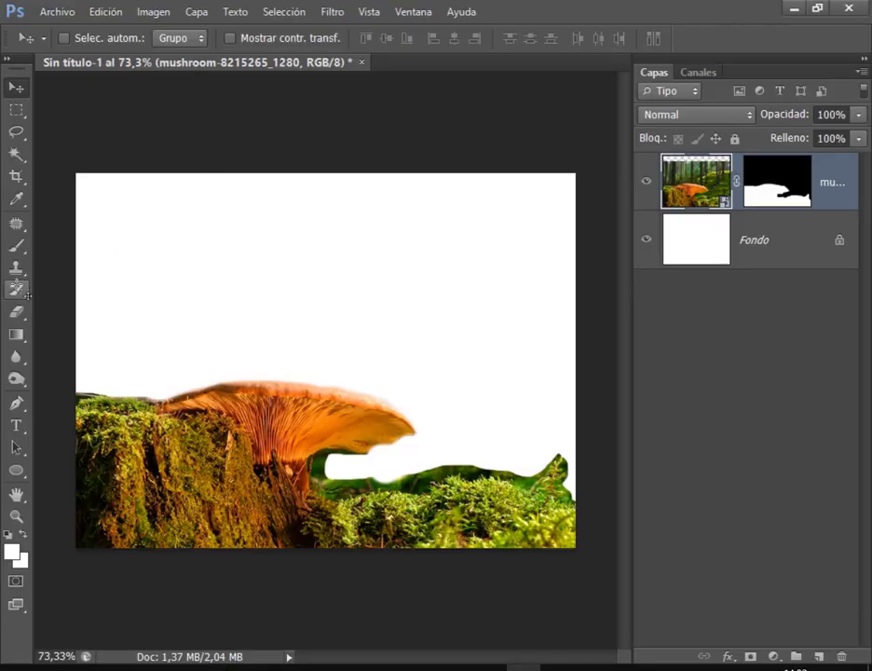
Step: Switch to the Eraser and target the mushroom layer's mask
left_click(16, 312)
key("ctrl+backslash")
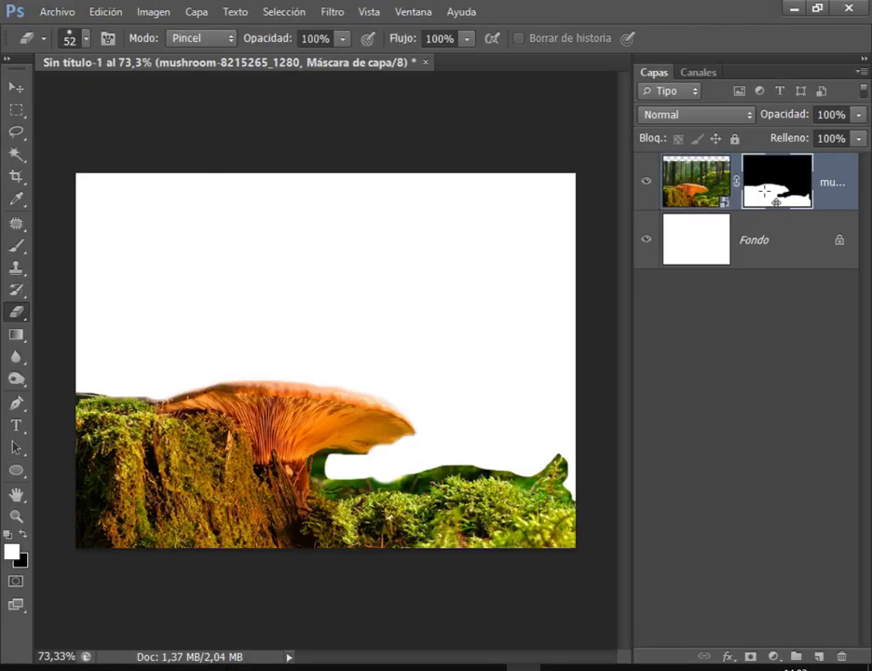
key("b")
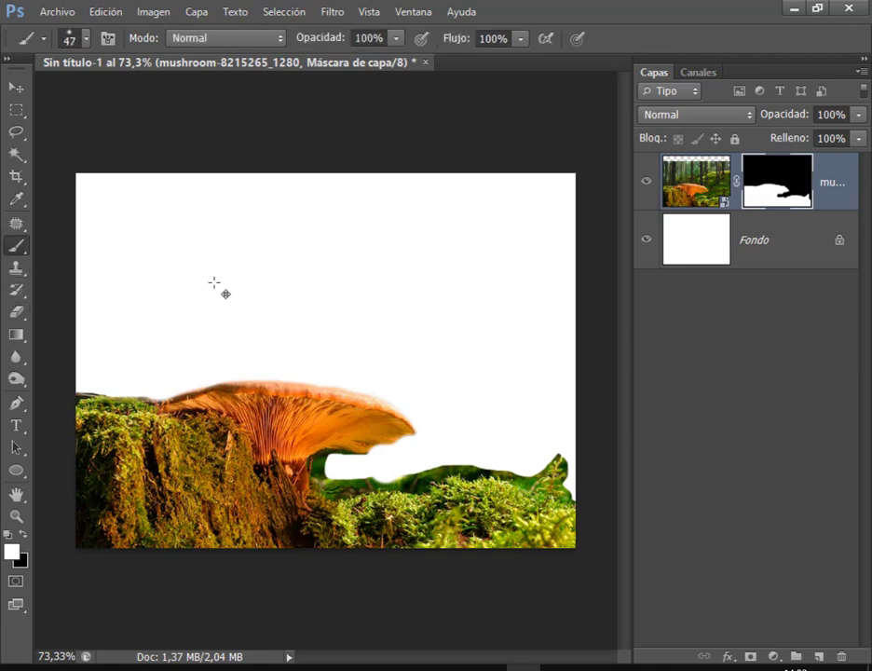
left_click(16, 268)
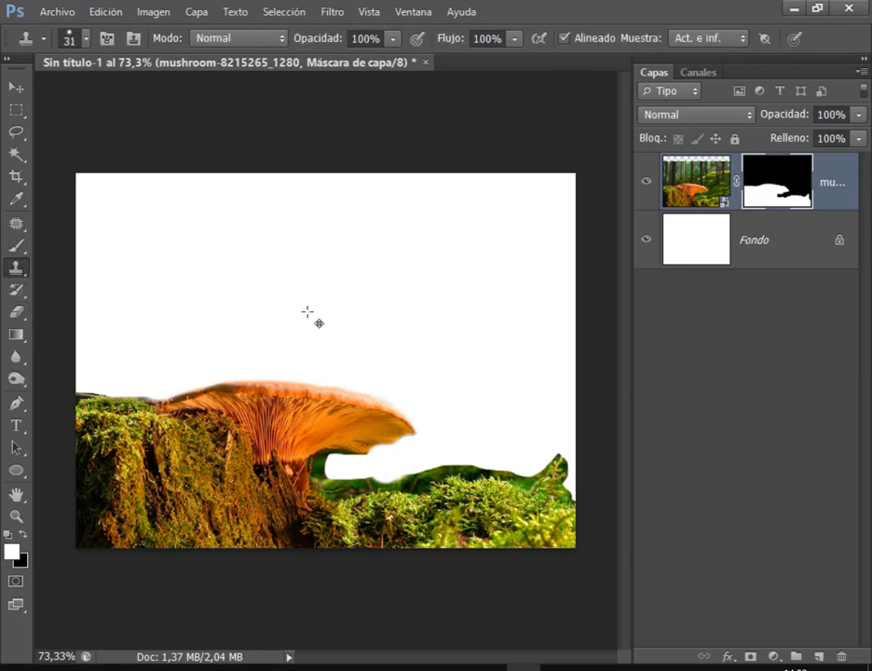
key("e")
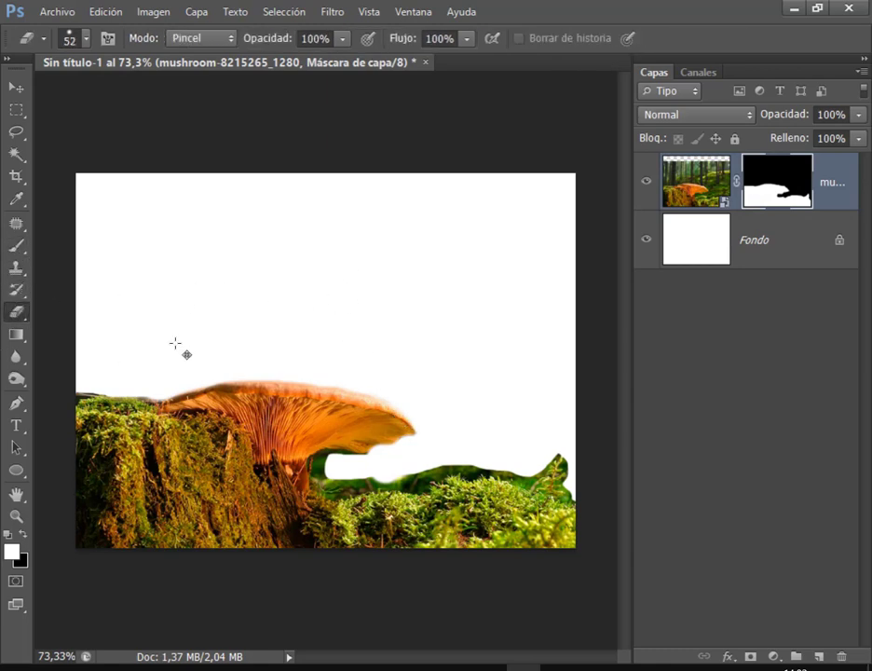
Step: Try eraser brush sizes from 78 to 432 px, settling briefly on 147 px
right_click(414, 319)
right_click(321, 275)
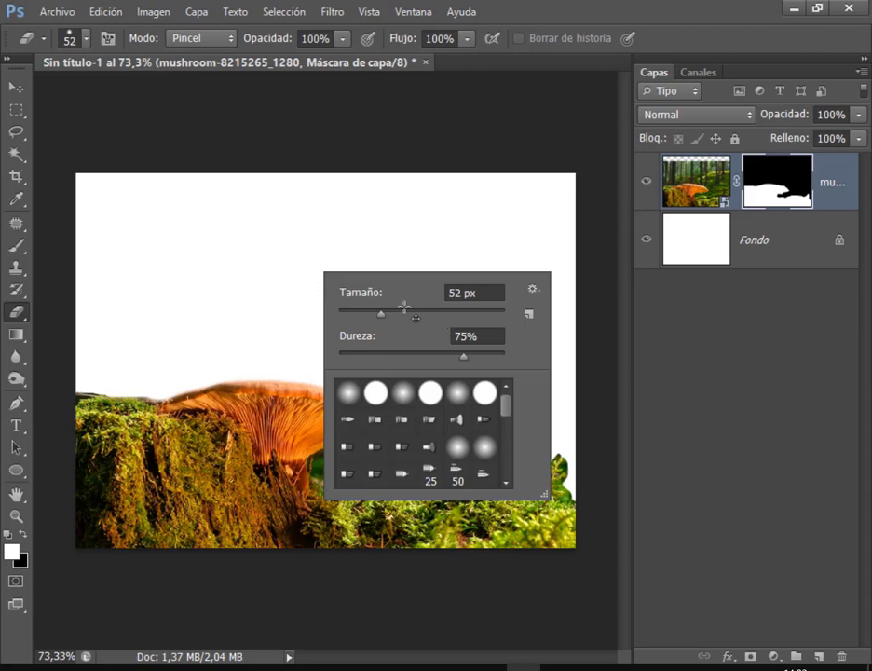
left_click_drag(402, 307, 405, 312)
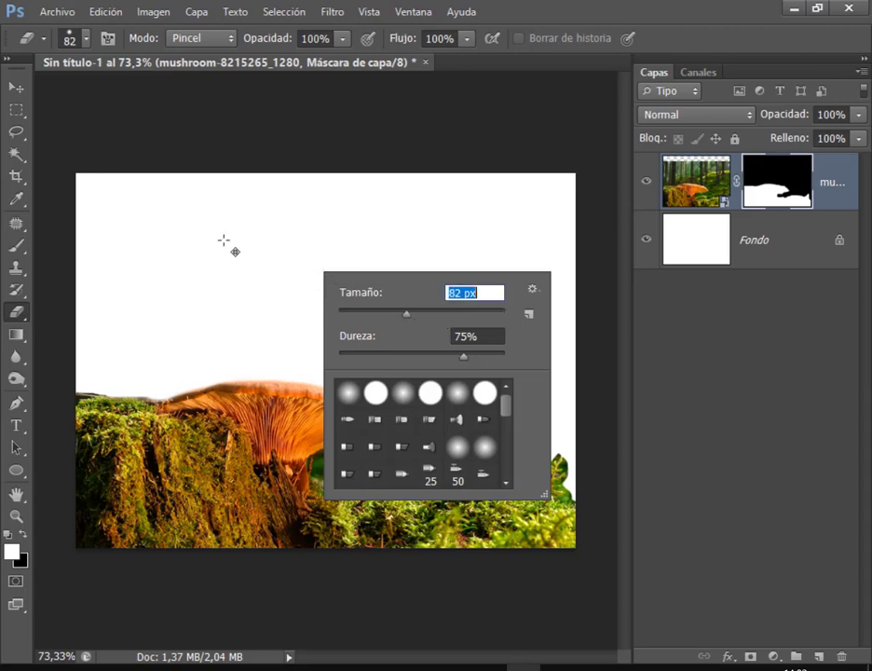
left_click_drag(260, 247, 293, 250)
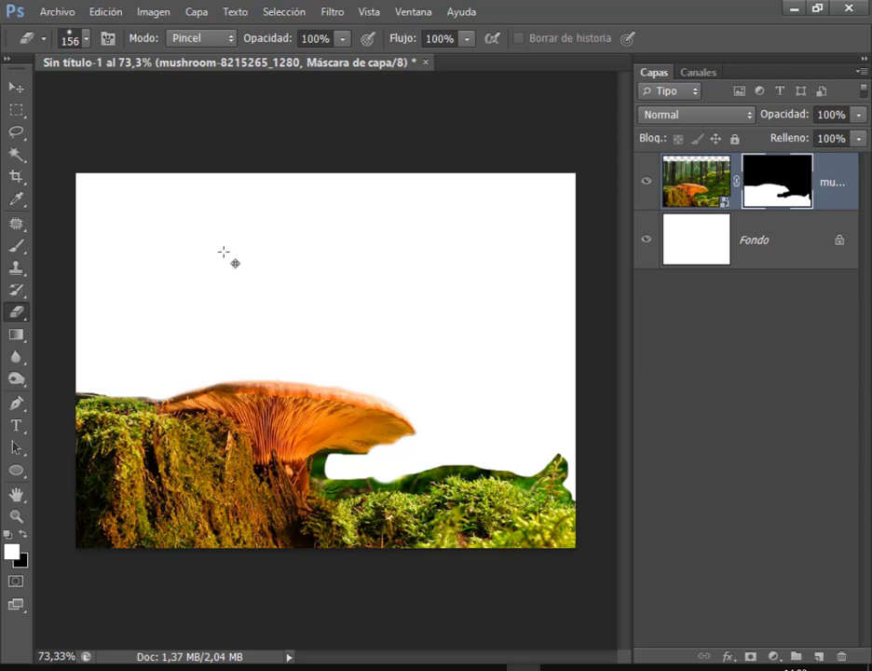
right_click(364, 296)
left_click_drag(469, 333, 451, 333)
left_click(531, 334)
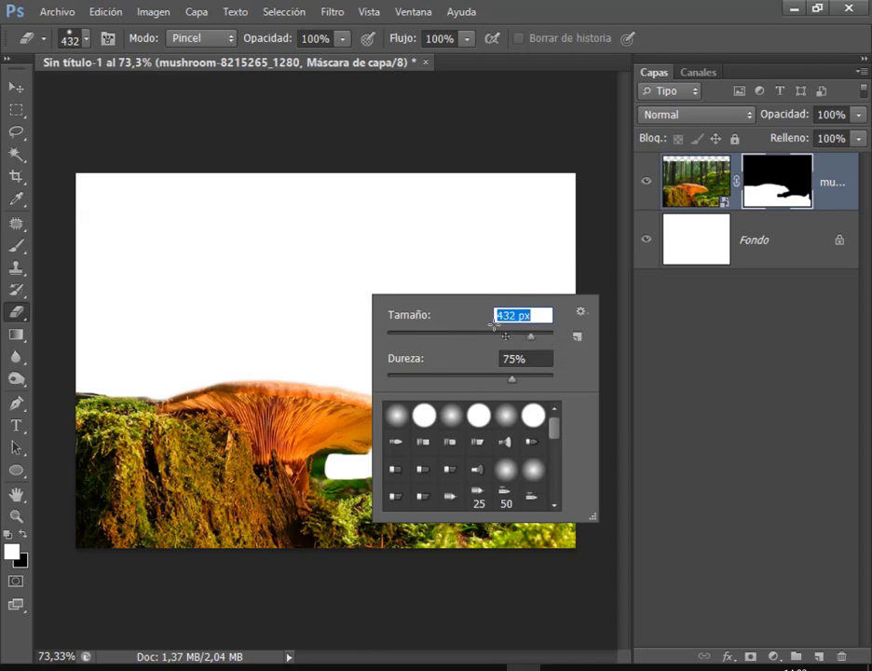
left_click(491, 334)
key("Return")
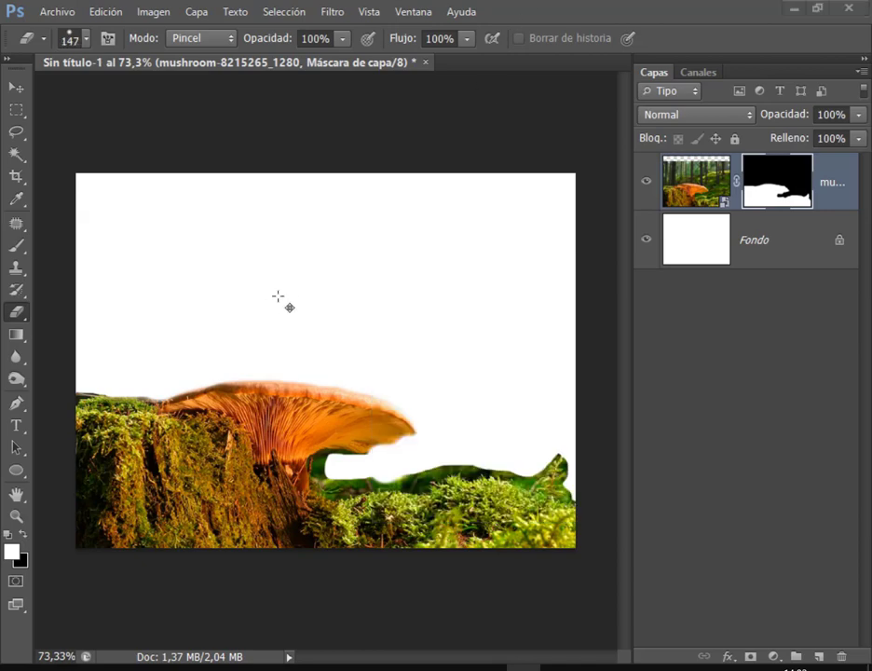
Step: Set the eraser brush size to 141 px
right_click(305, 296)
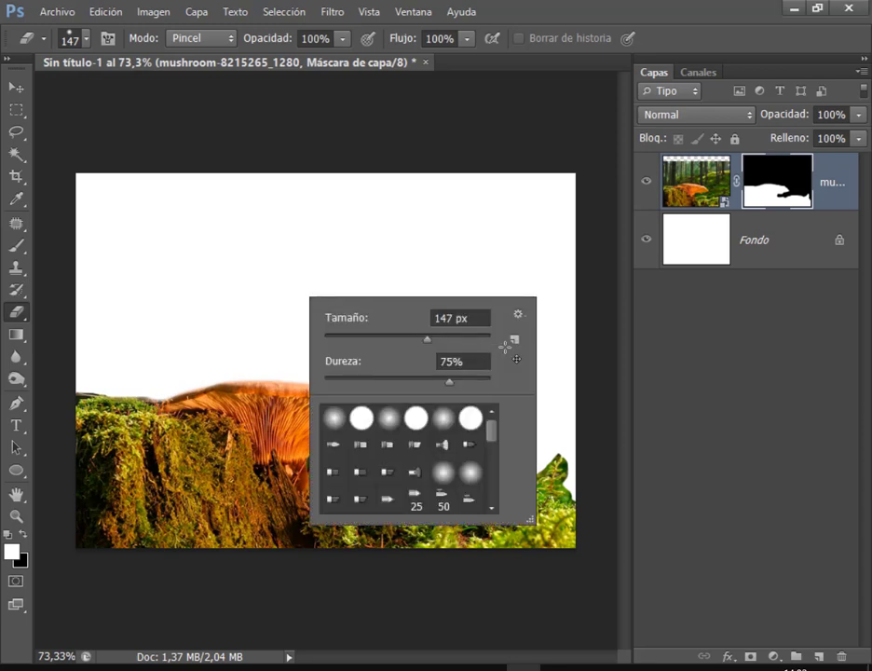
left_click(334, 337)
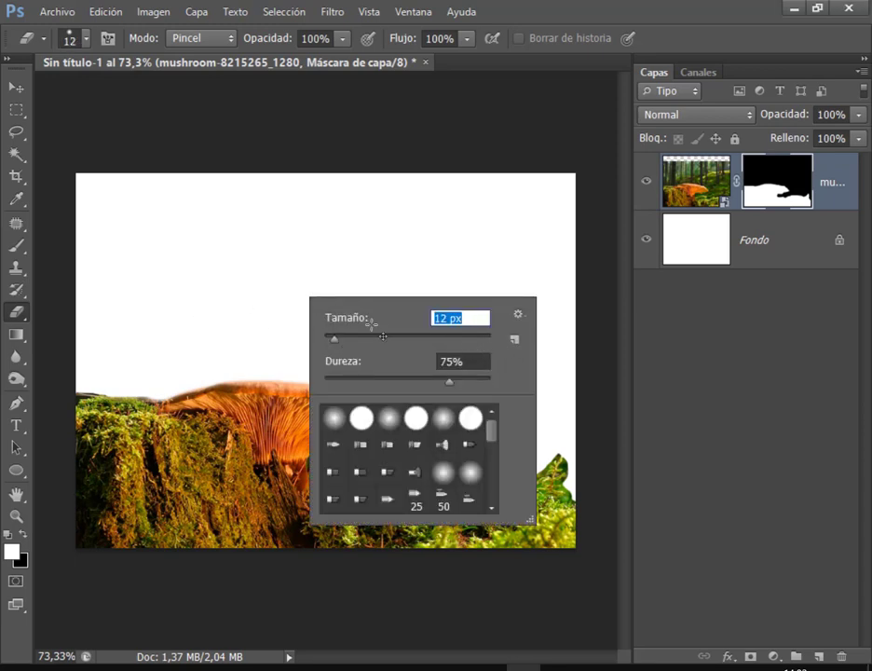
left_click_drag(398, 338, 450, 338)
left_click(459, 338)
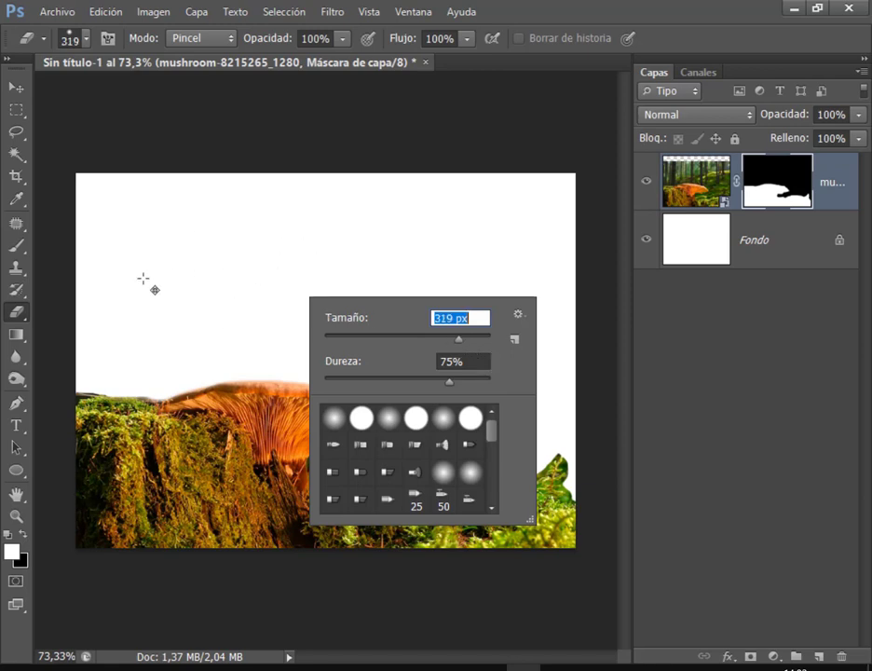
key("Return")
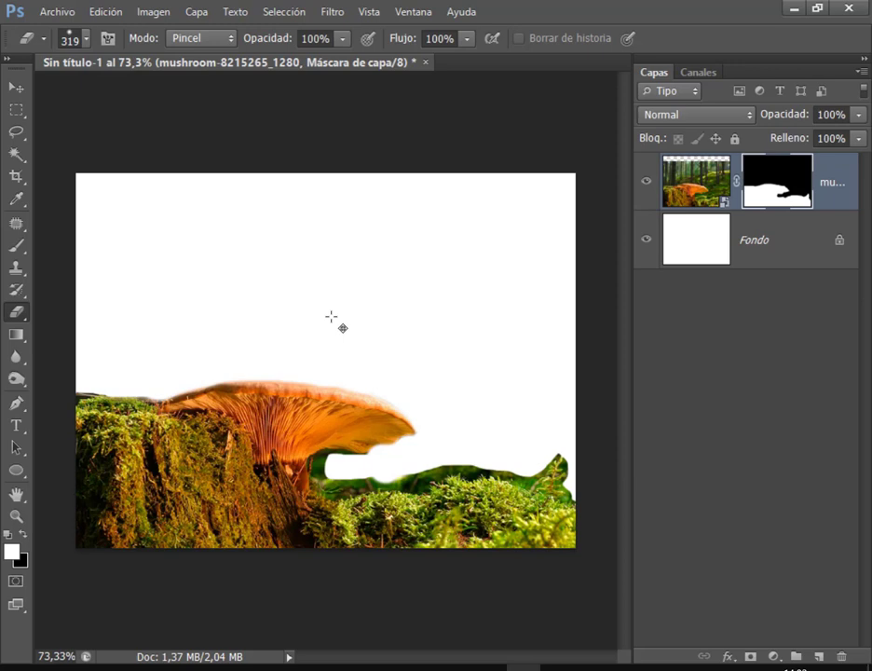
right_click(350, 285)
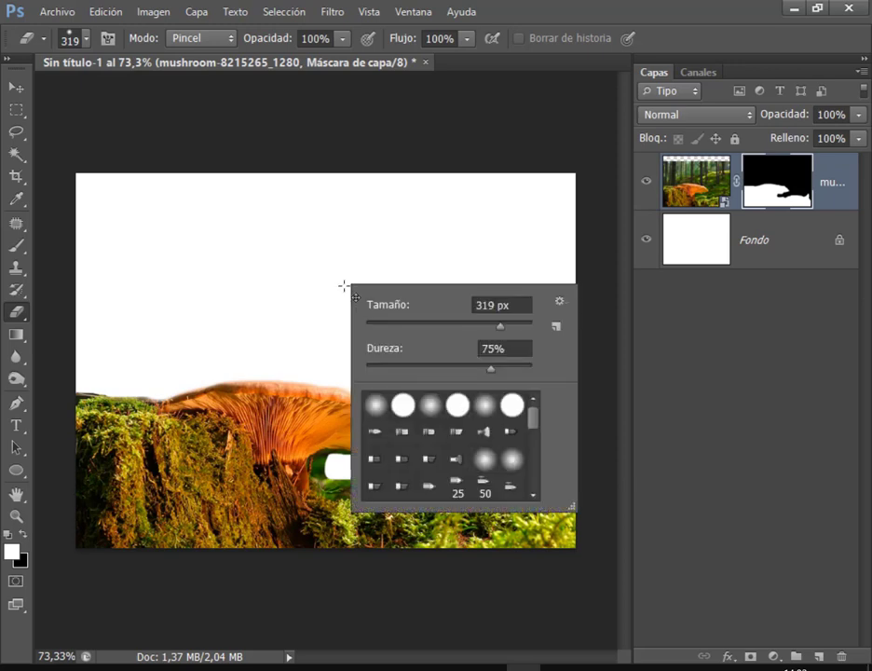
left_click(466, 323)
key("Return")
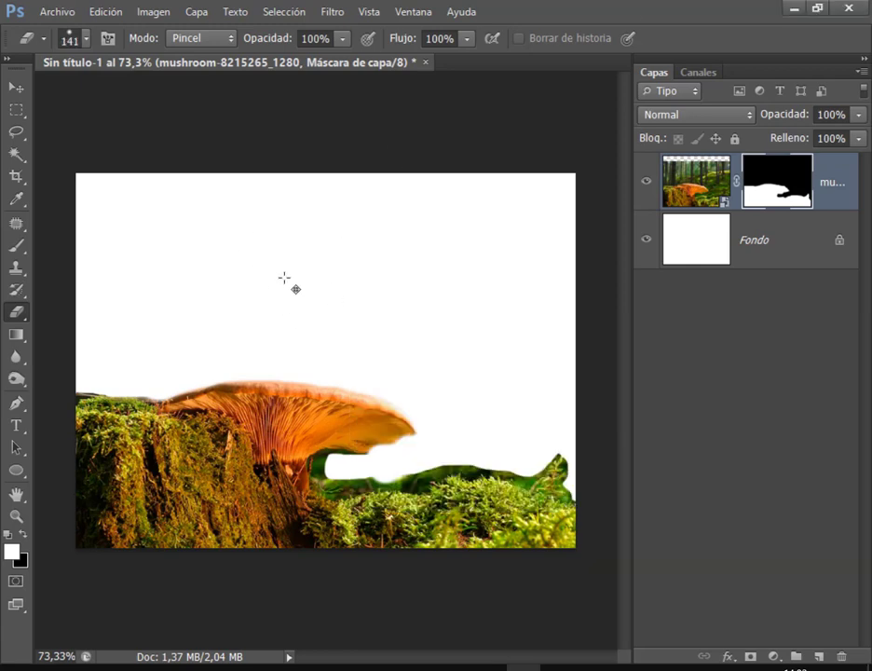
right_click(284, 278)
key("Return")
Step: Mask out the right-edge moss spike, then the green strip under the cap at 71 px
left_click(547, 433)
left_click_drag(580, 463, 551, 453)
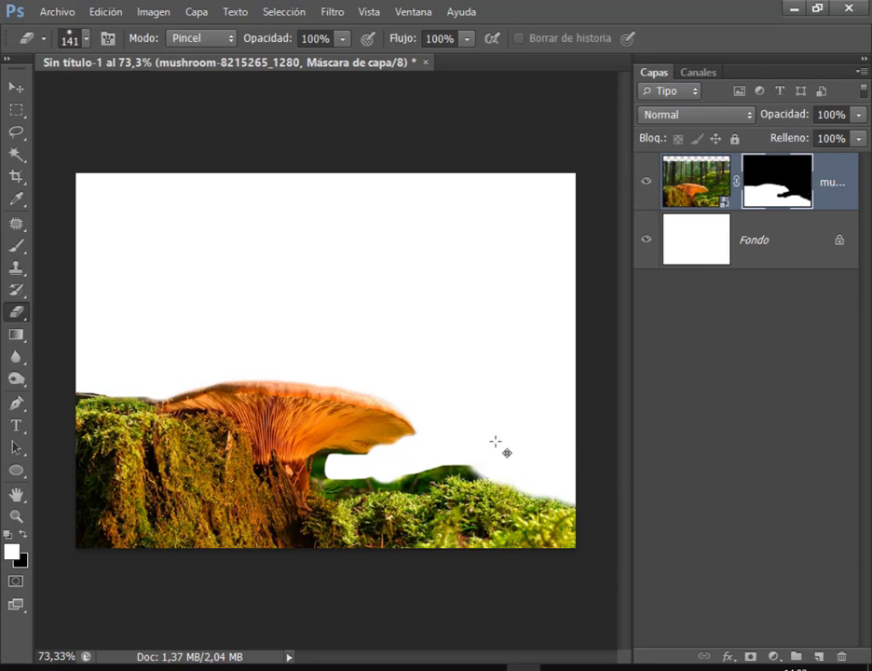
right_click(477, 430)
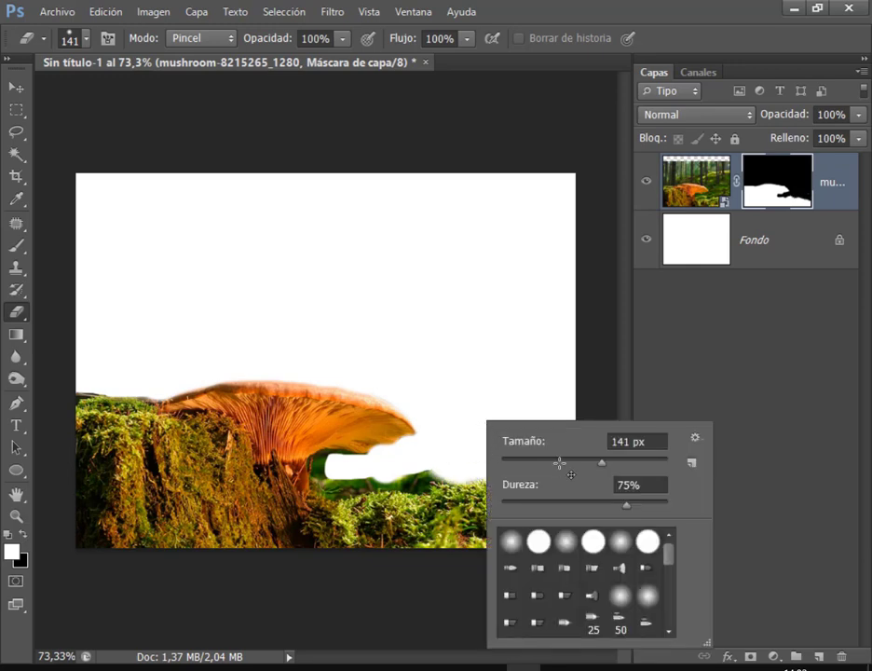
left_click(559, 463)
key("Return")
mouse_move(428, 458)
left_mouse_down()
mouse_move(328, 472)
mouse_move(337, 477)
left_mouse_up()
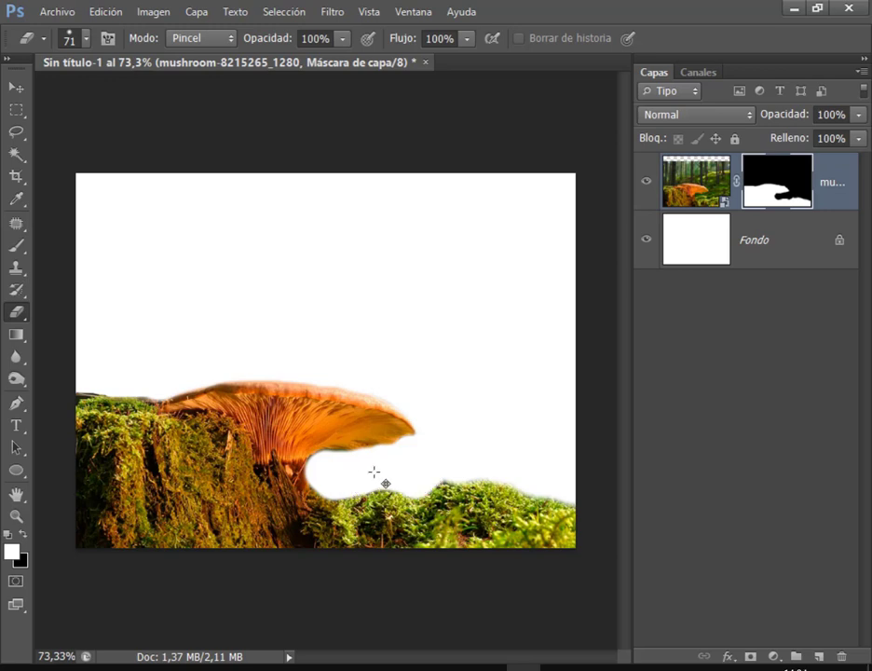
Step: Switch the eraser to the soft round brush preset with 0% hardness
right_click(428, 257)
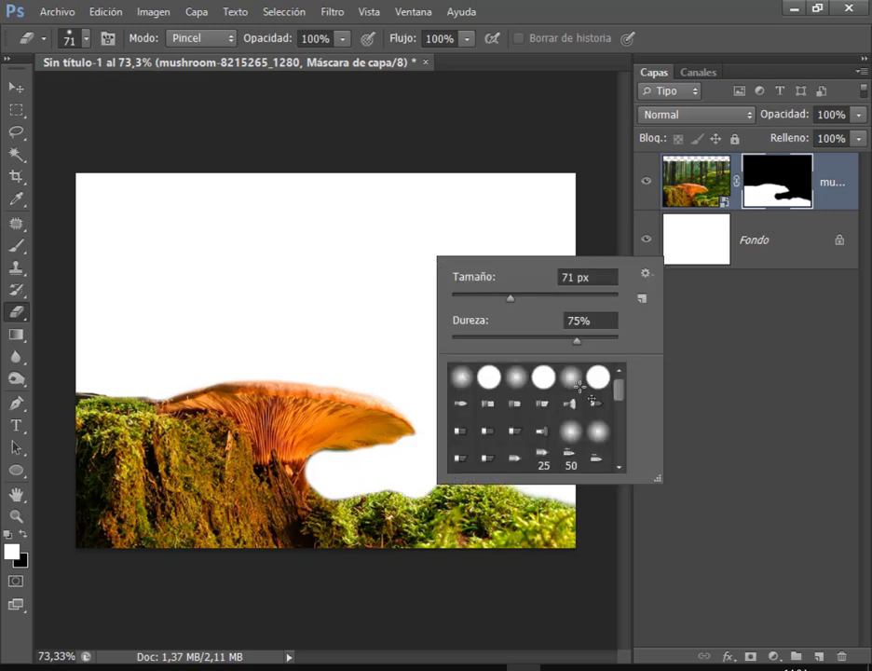
scroll(578, 384, "down", 2)
scroll(549, 424, "down", 1)
left_click_drag(628, 406, 619, 392)
left_click(462, 376)
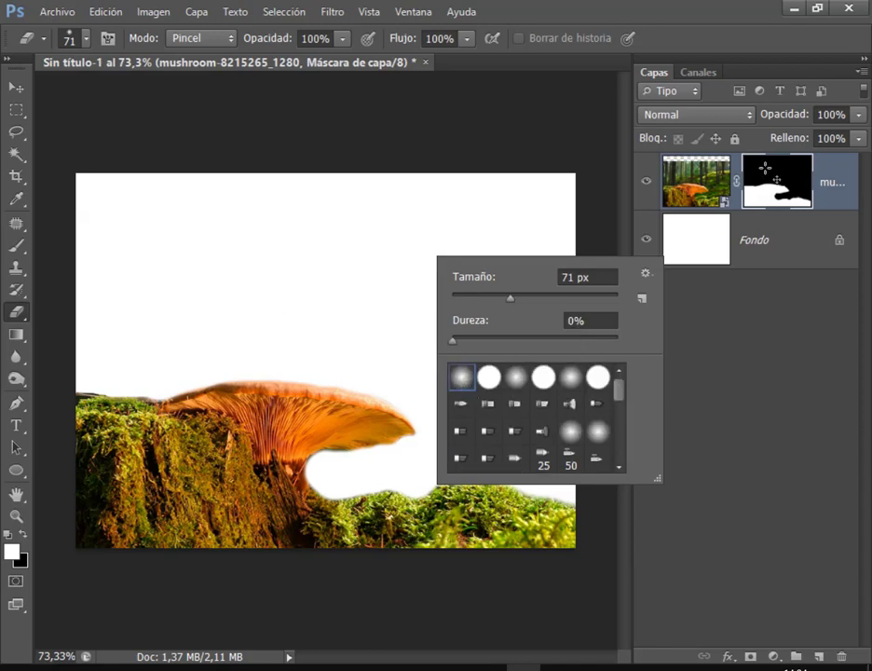
left_click(795, 249)
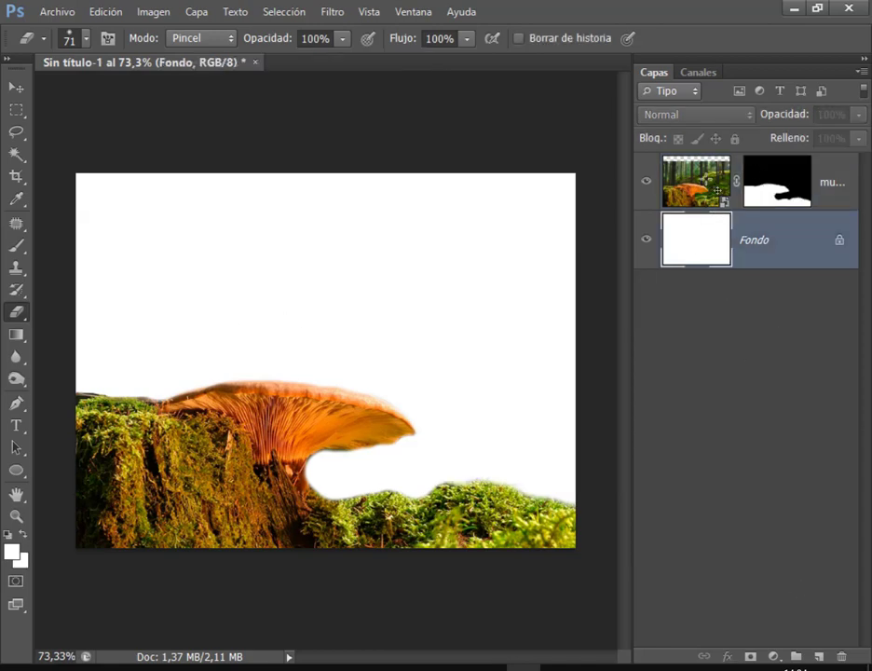
Step: Add a new layer Capa 1 above the mushroom and set the foreground to red ff0000
left_click(706, 194)
left_click(816, 656)
left_click(16, 245)
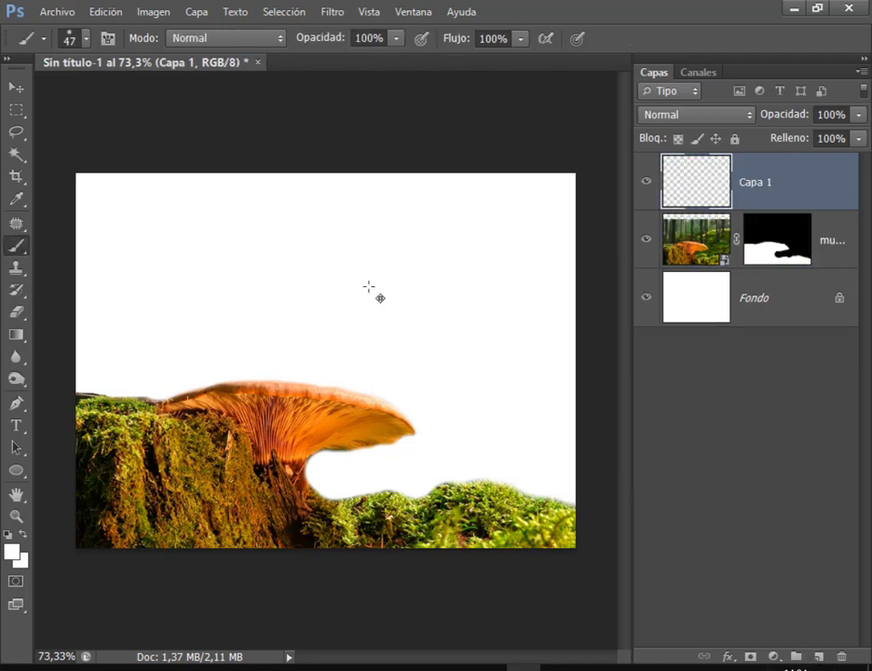
right_click(373, 285)
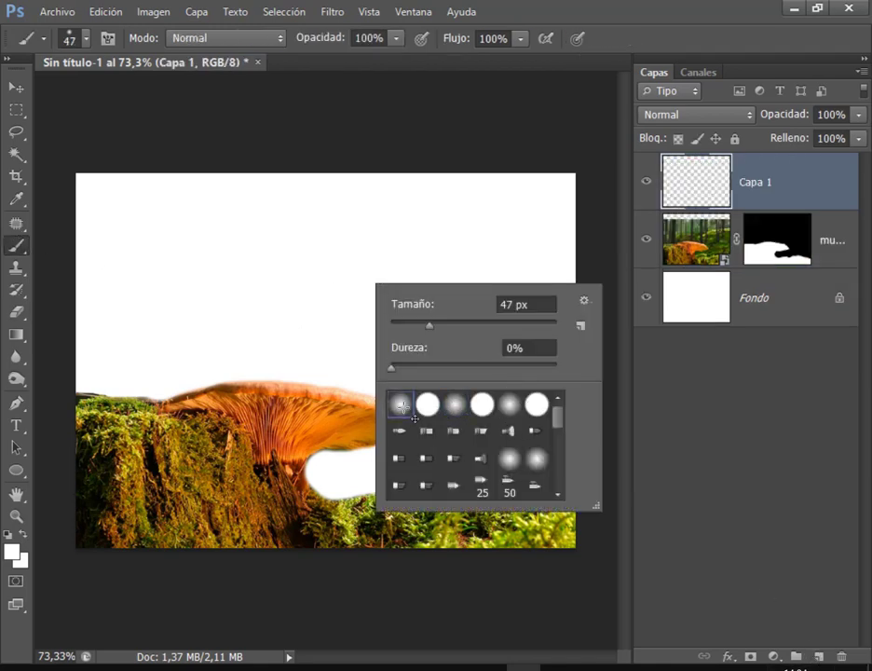
left_click(12, 550)
left_click_drag(621, 184, 747, 147)
left_click(819, 124)
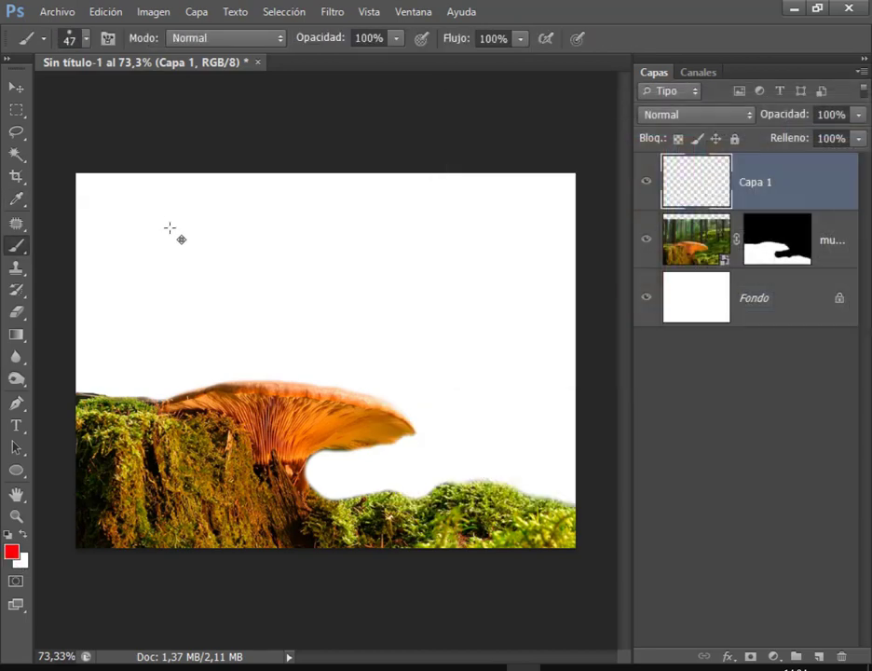
Step: Paint soft and hard red test strokes on Capa 1, then undo them
left_click_drag(160, 222, 316, 259)
right_click(392, 263)
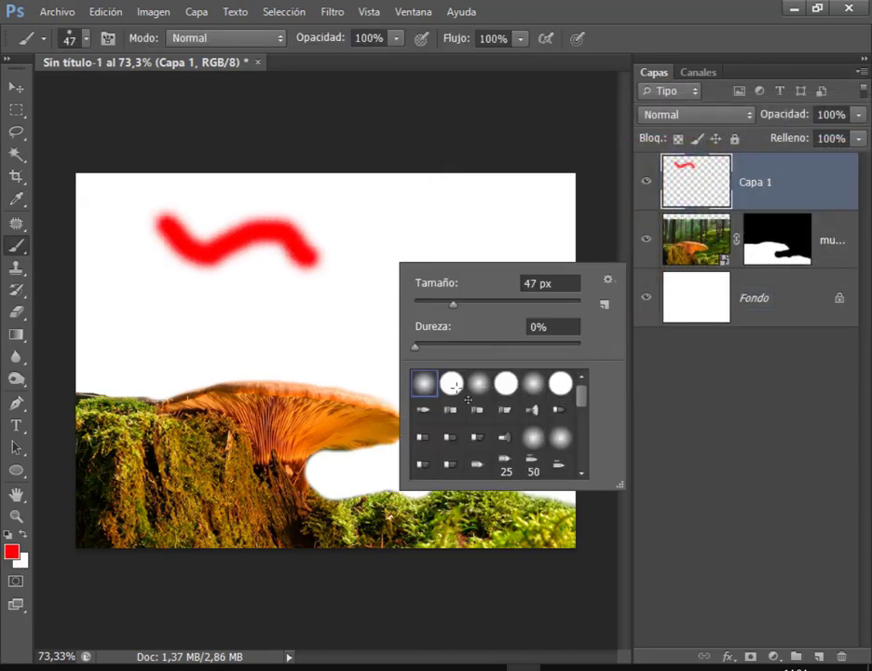
left_click(451, 382)
left_click_drag(364, 203, 366, 246)
mouse_move(430, 213)
left_mouse_down()
mouse_move(470, 284)
mouse_move(412, 301)
mouse_move(241, 300)
left_mouse_up()
scroll(424, 297, "up", 3)
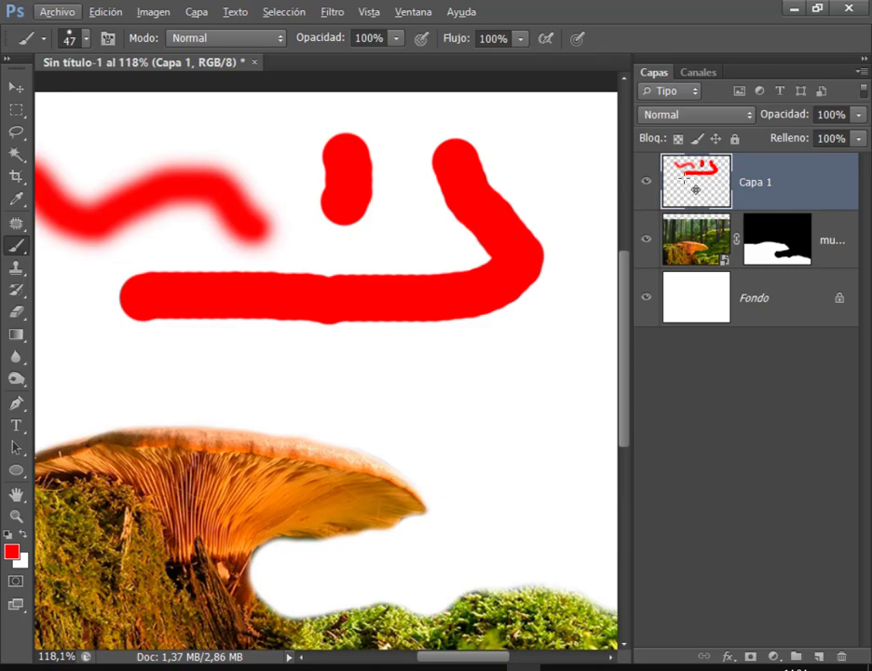
key("ctrl+alt+z")
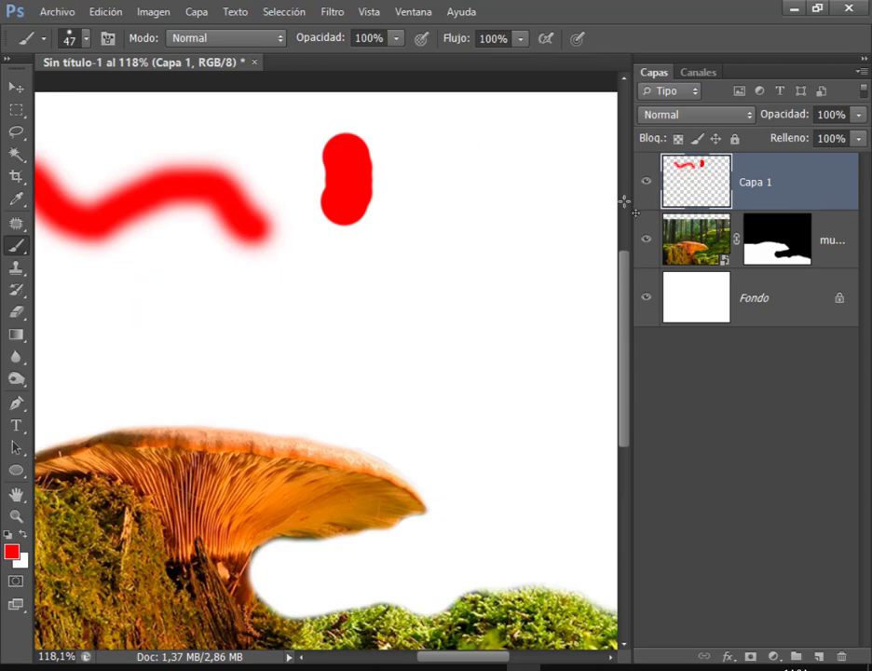
key("ctrl+alt+z")
key("ctrl+alt+z")
Step: Set the foreground colour to green #0db23c
key("i")
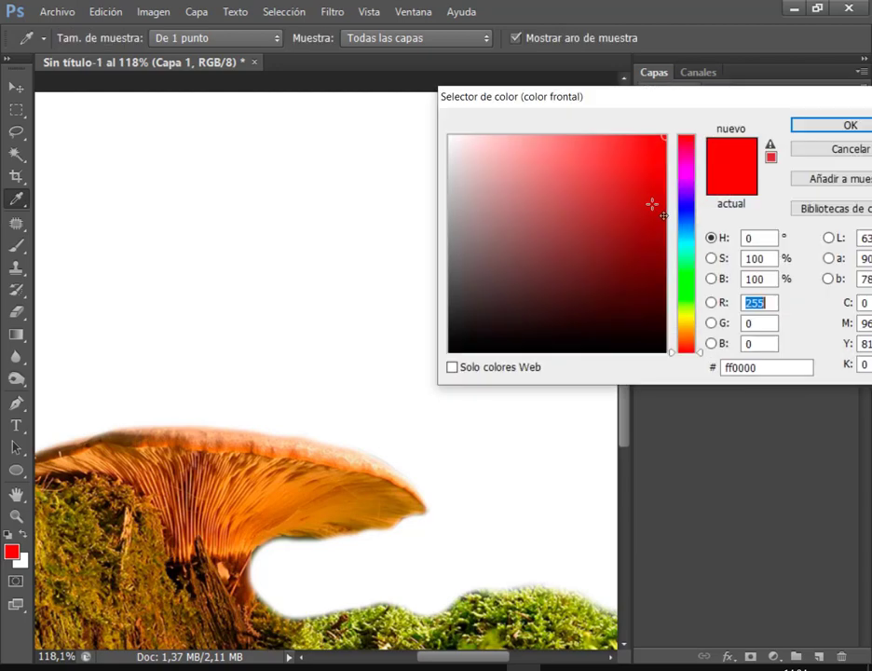
left_click_drag(691, 236, 691, 269)
left_click_drag(653, 198, 649, 201)
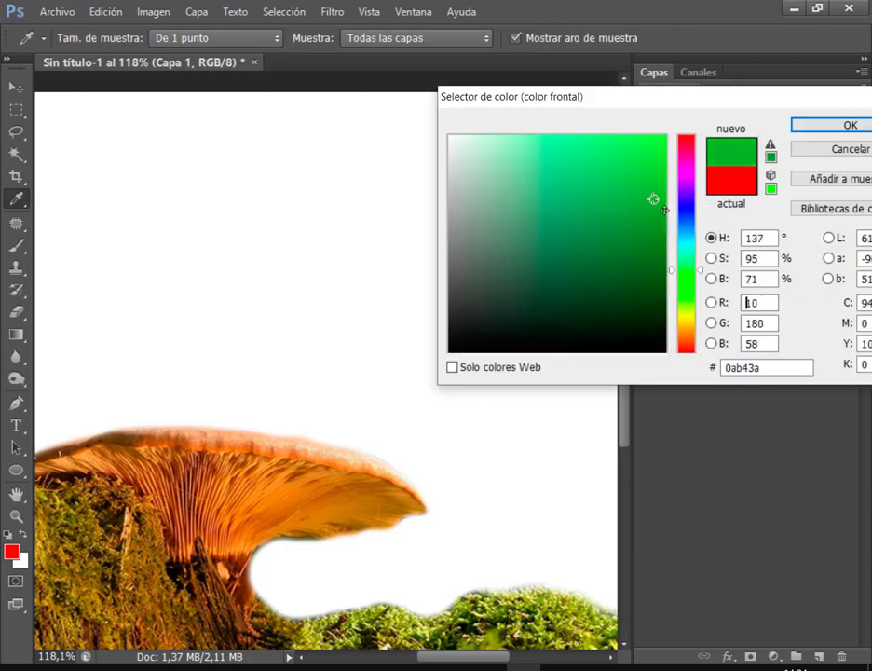
left_click(824, 126)
Step: Paint green test strokes across Capa 1 with the brush, then undo them
key("b")
left_click_drag(124, 236, 351, 239)
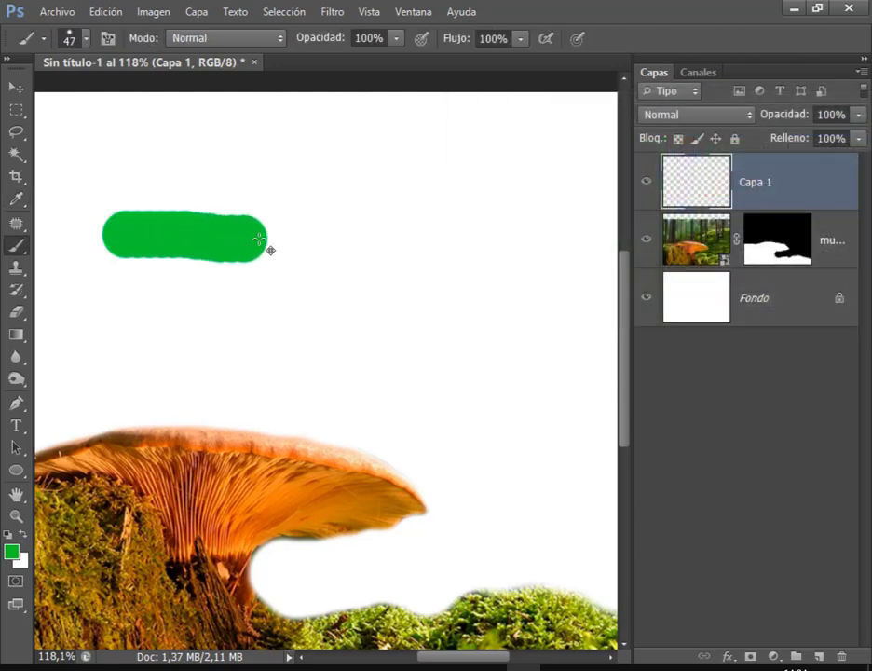
scroll(228, 234, "up", 1)
scroll(227, 232, "up", 3)
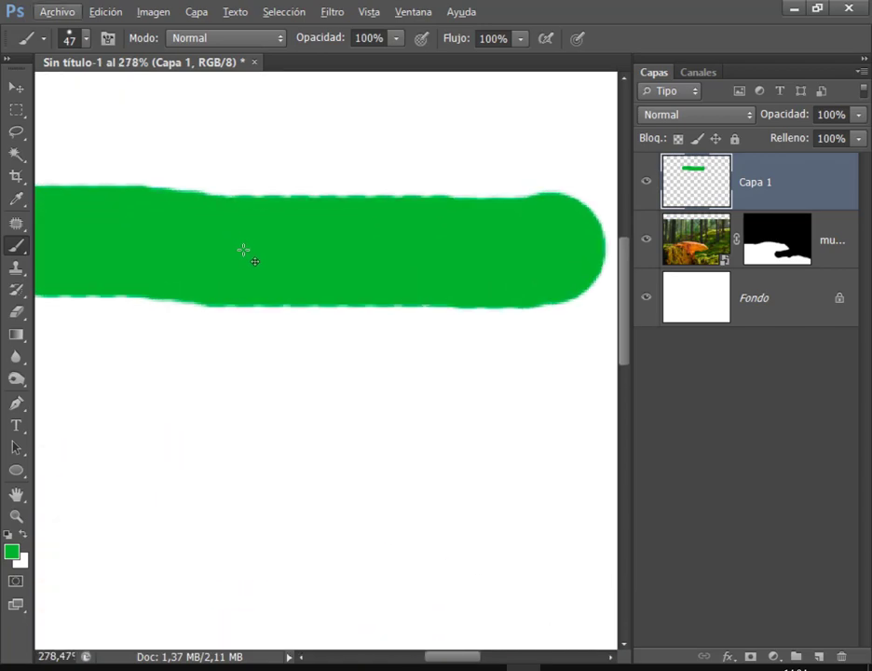
scroll(244, 251, "down", 2)
scroll(285, 305, "down", 1)
right_click(286, 307)
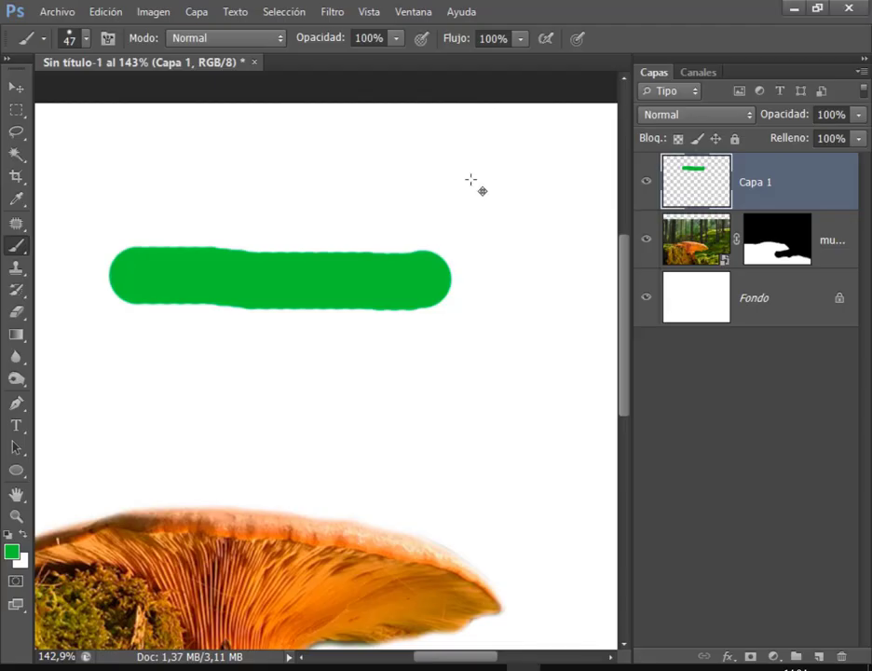
left_click_drag(144, 377, 463, 383)
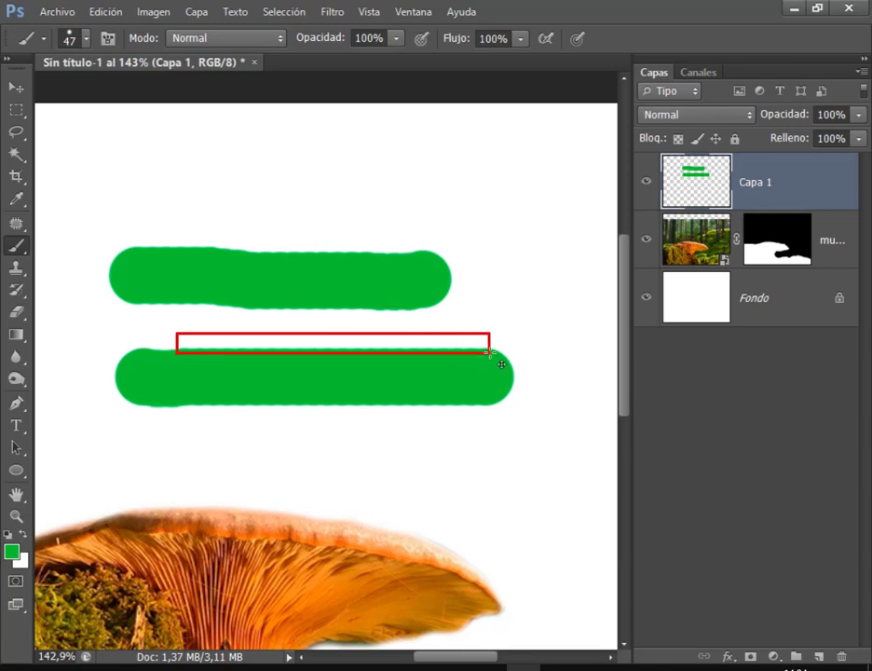
left_click_drag(157, 401, 505, 412)
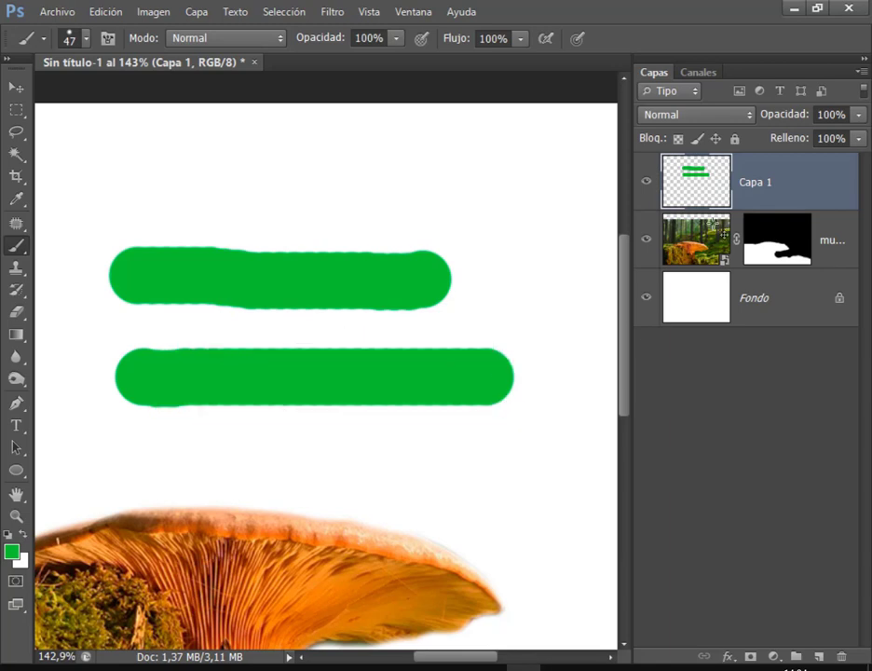
key("ctrl+alt+z")
key("ctrl+alt+z")
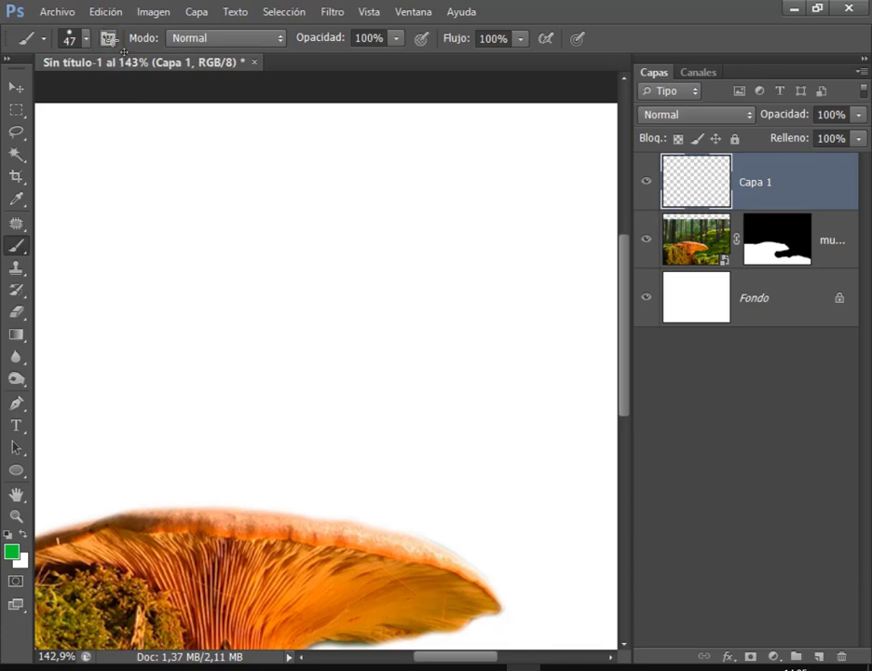
Step: Lower the brush Espaciado to 1% and paint a thick green horizontal bar on Capa 1
left_click(109, 38)
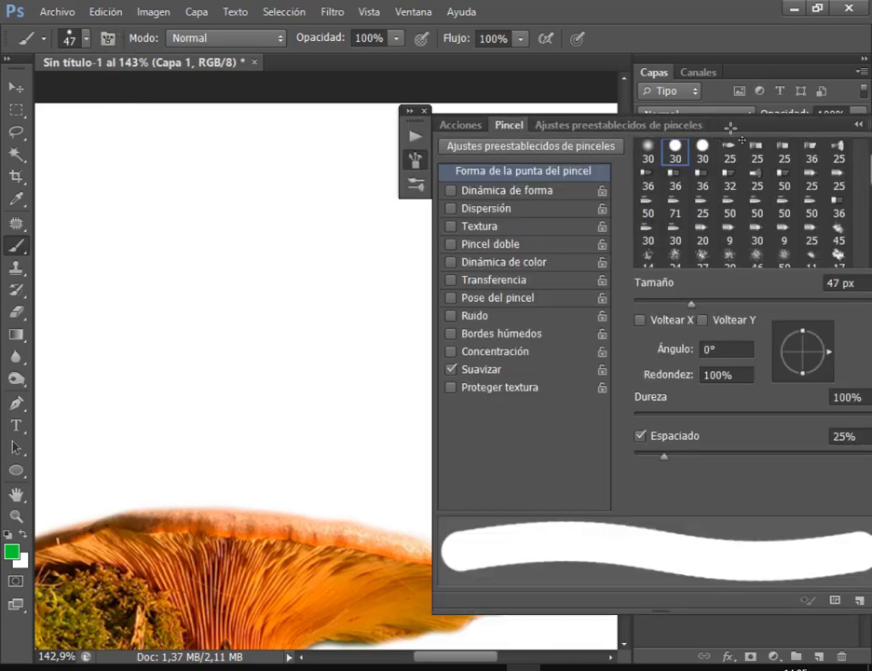
left_click_drag(717, 126, 451, 96)
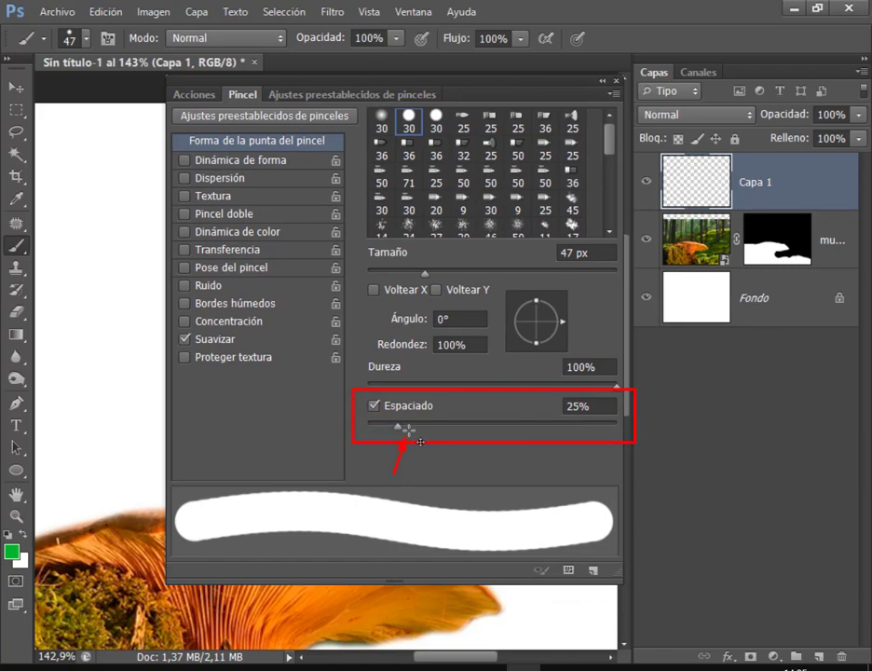
left_click_drag(398, 427, 411, 426)
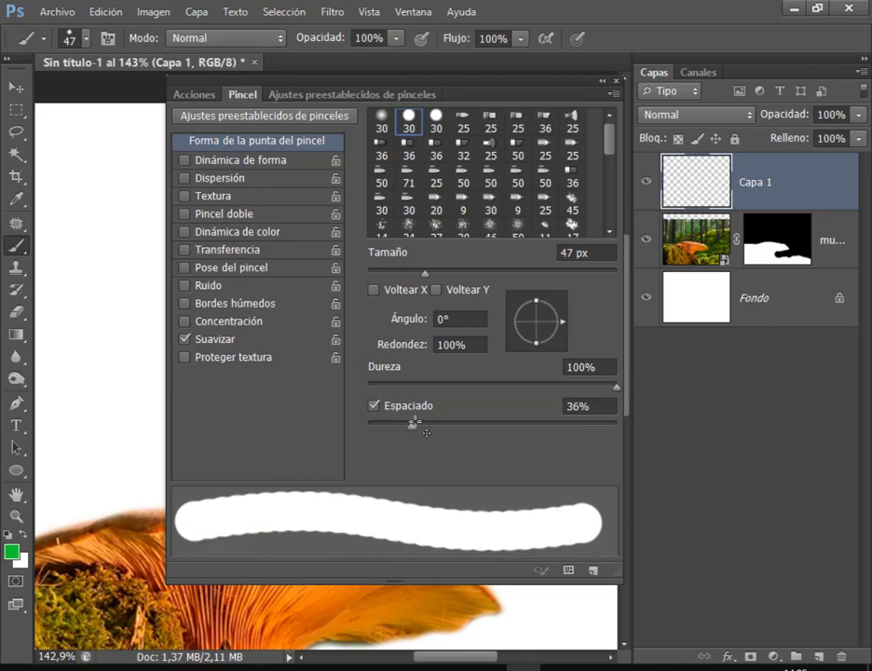
mouse_move(411, 425)
left_mouse_down()
mouse_move(601, 417)
mouse_move(400, 416)
mouse_move(479, 418)
left_mouse_up()
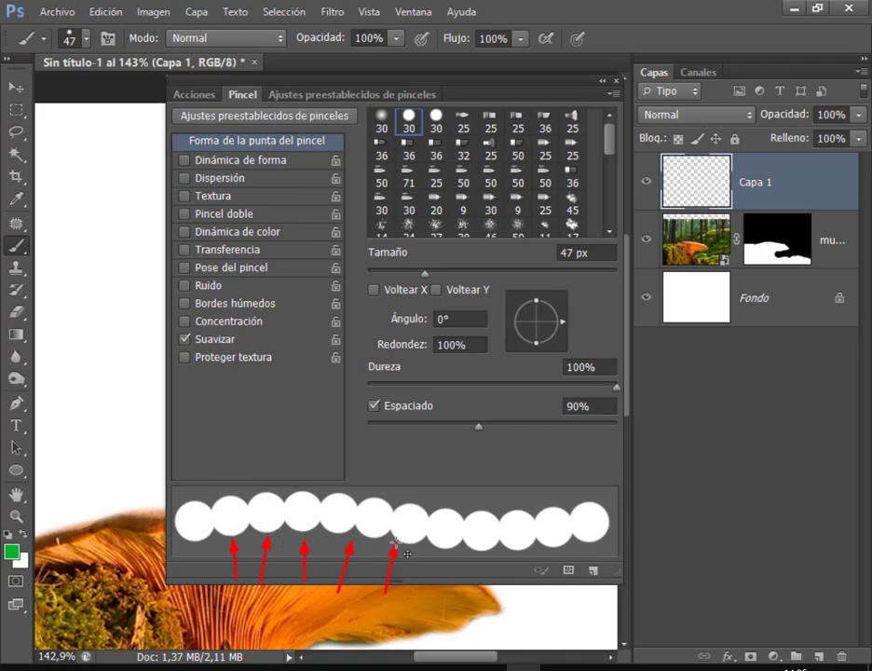
left_click_drag(478, 425, 439, 425)
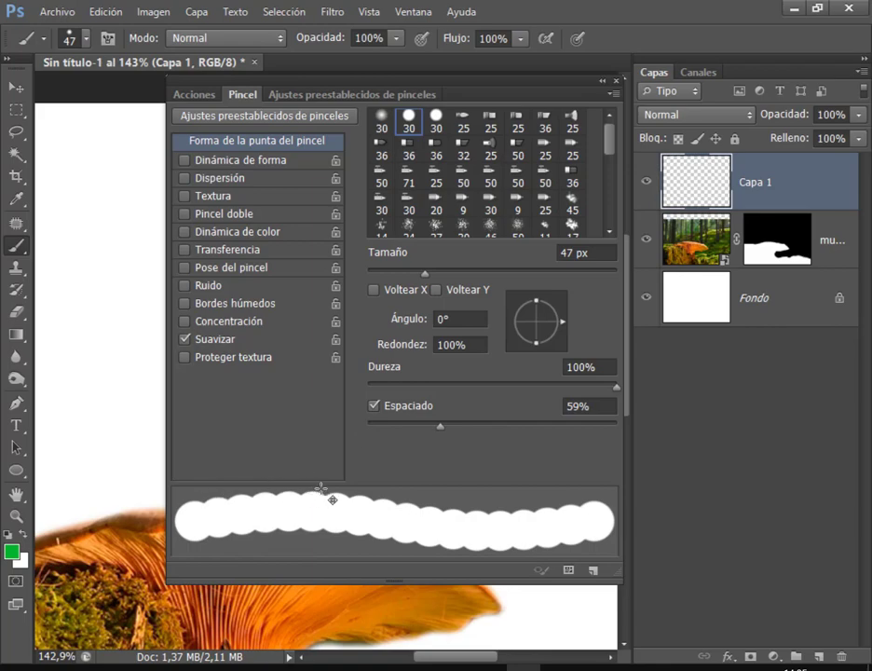
left_click_drag(442, 425, 305, 422)
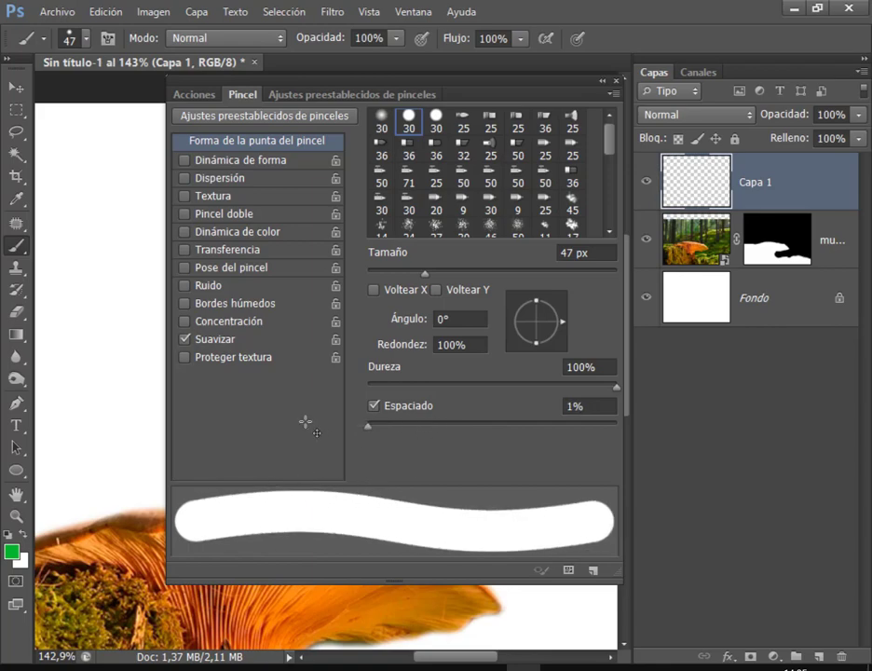
left_click(615, 81)
left_click_drag(169, 280, 484, 279)
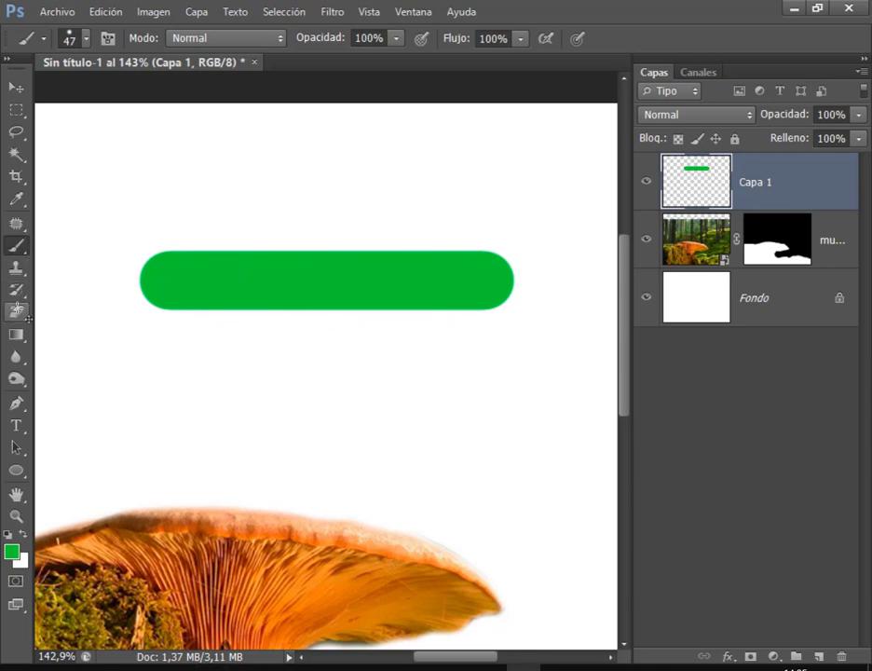
Step: Toggle Eraser and Brush, collapse the Brush panel, pick the Move tool, then switch to Chrome
left_click(16, 312)
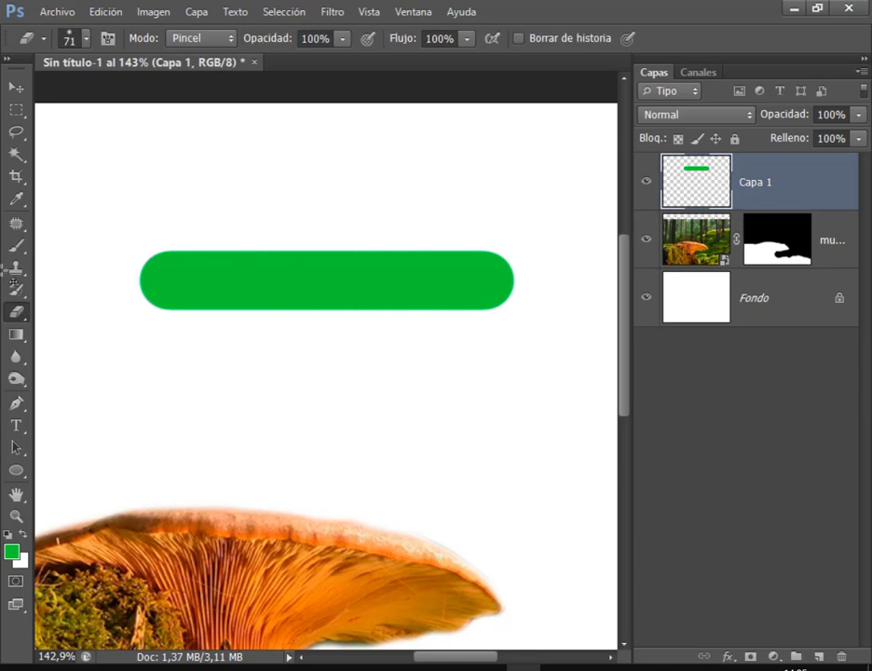
left_click(16, 246)
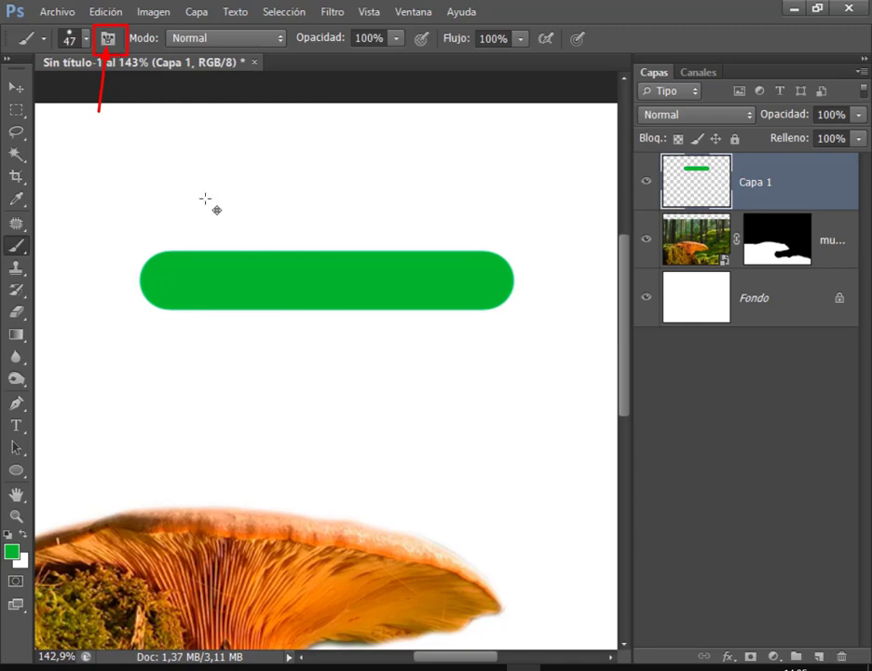
left_click(107, 38)
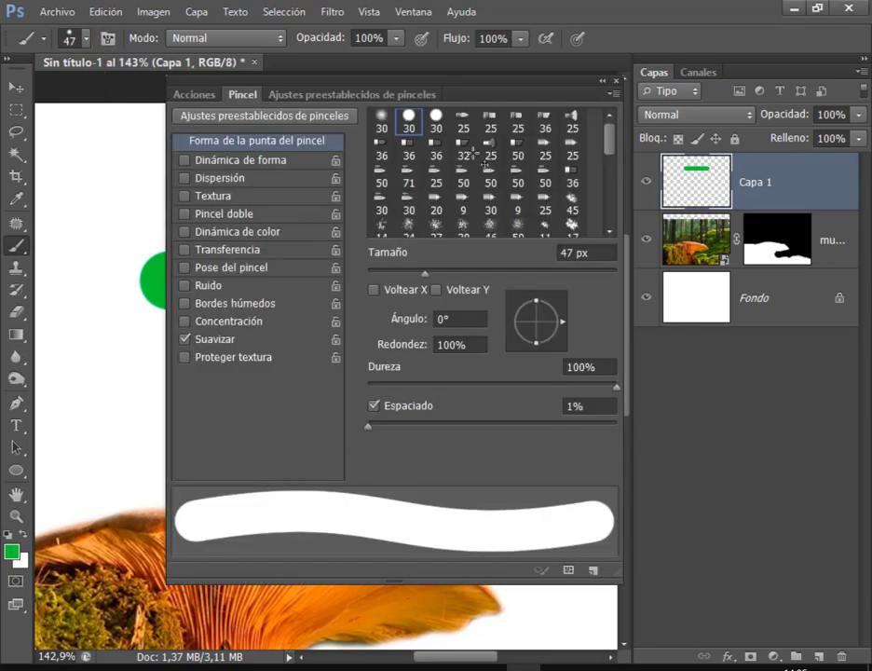
left_click(606, 80)
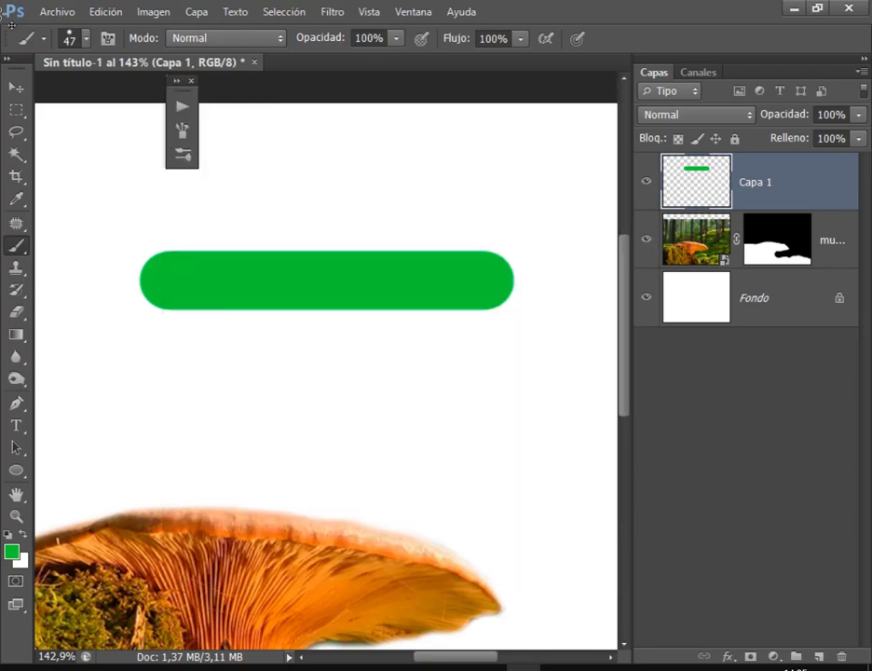
left_click(16, 86)
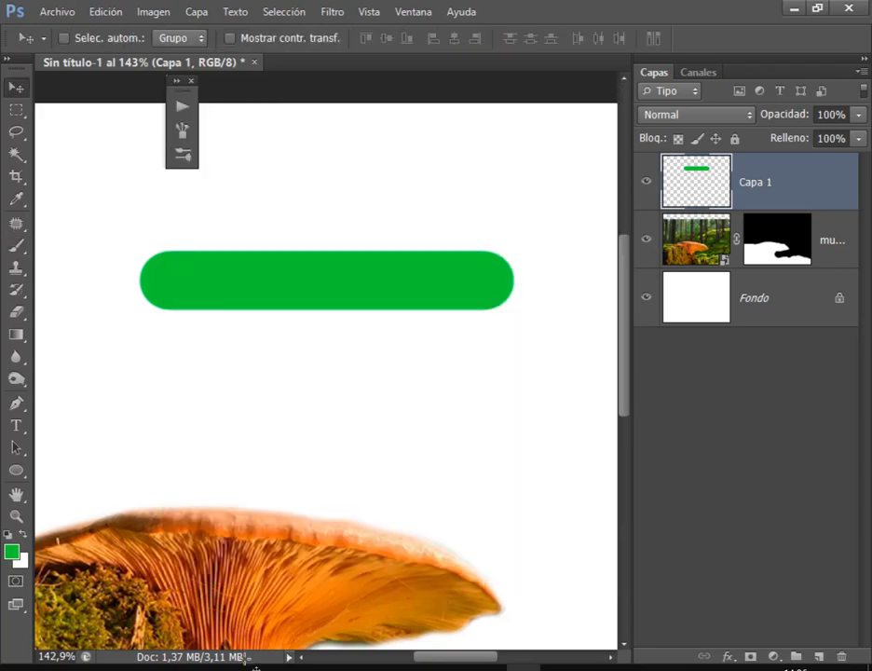
mouse_move(211, 667)
left_click(88, 577)
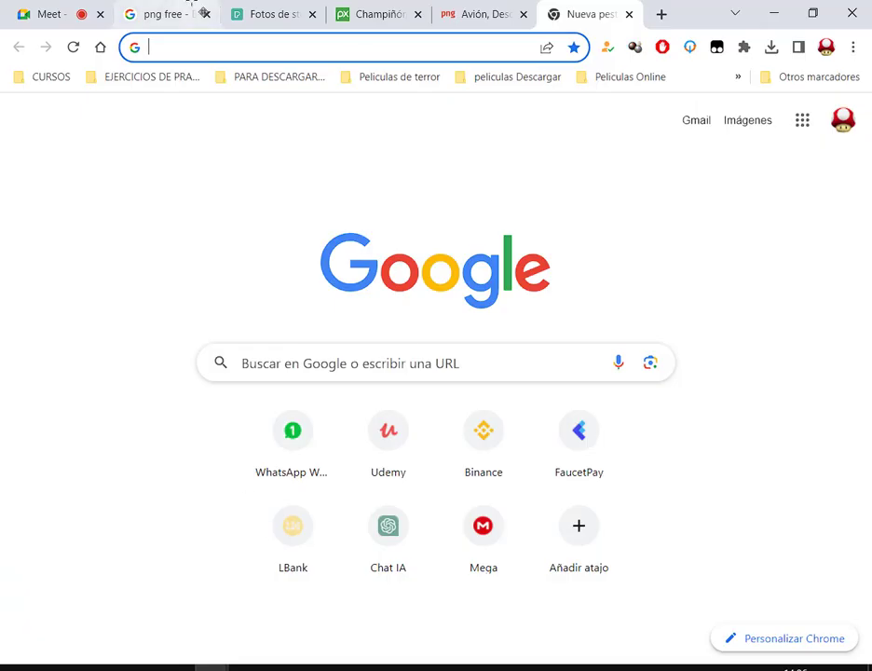
Step: Switch to the Google Meet tab to read the call chat
left_click(44, 11)
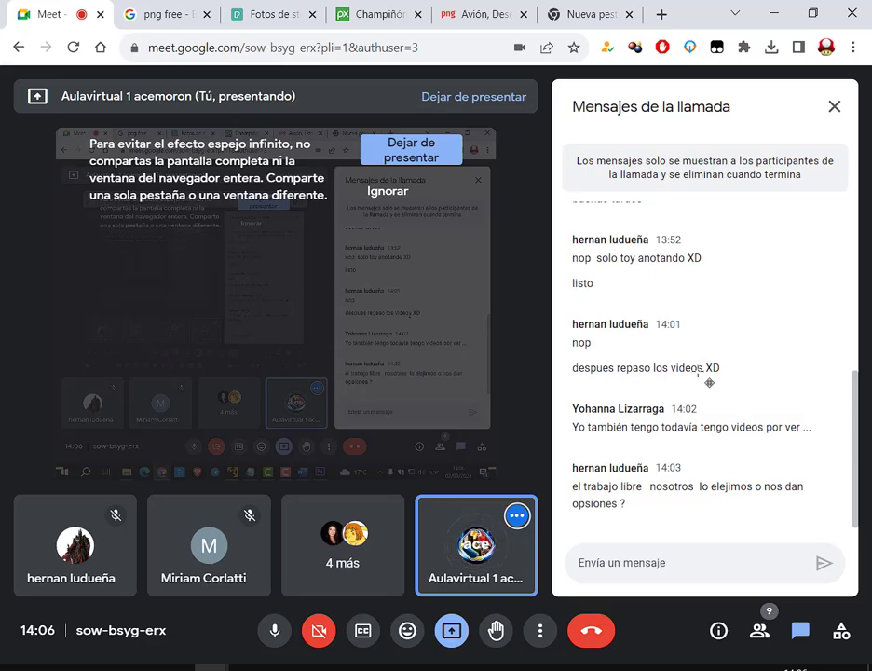
Step: Read the Word exam brief's opening paragraph, then return to the Google Meet call
key("alt+Tab")
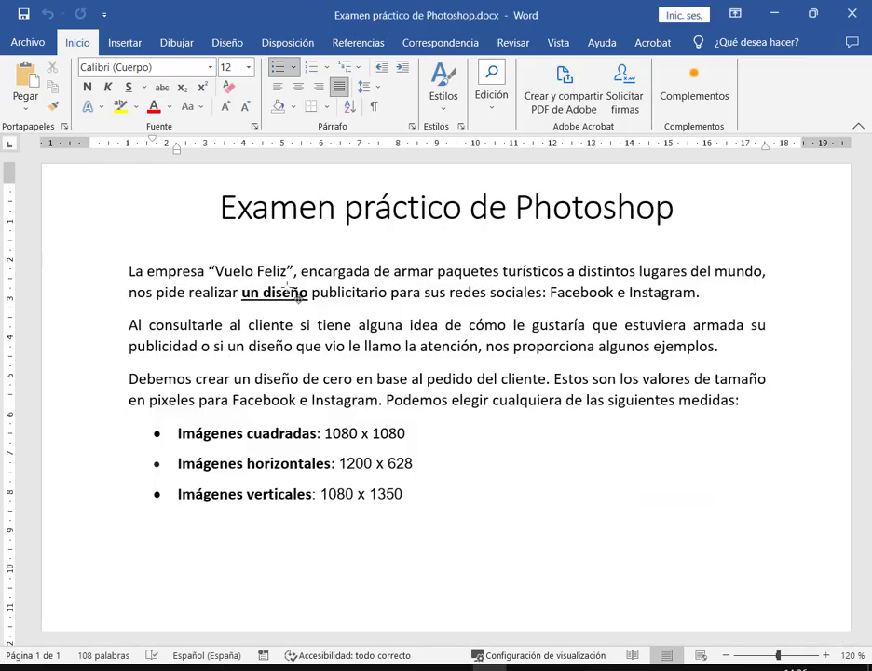
left_click_drag(128, 271, 441, 326)
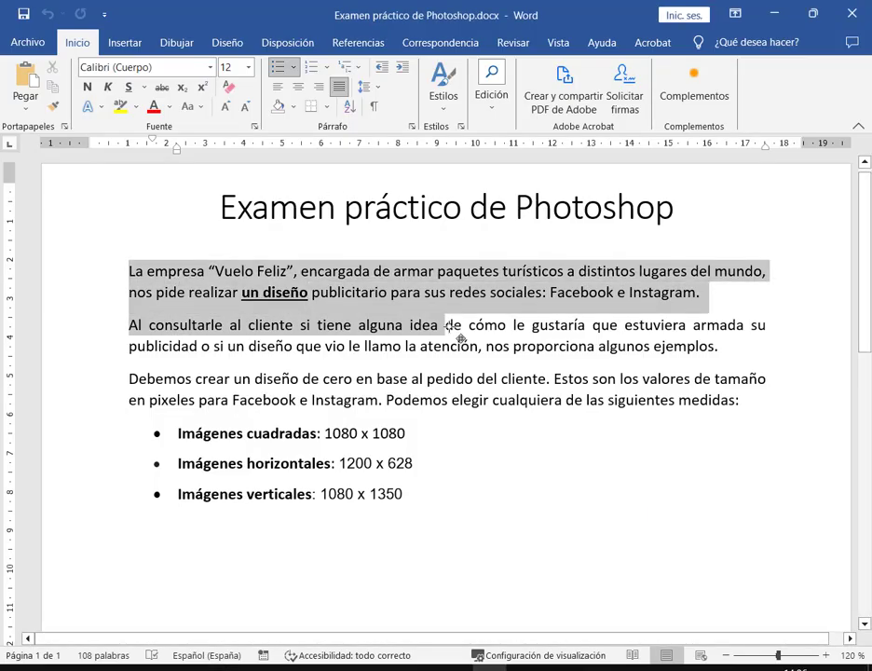
left_click(441, 479)
key("alt+Tab")
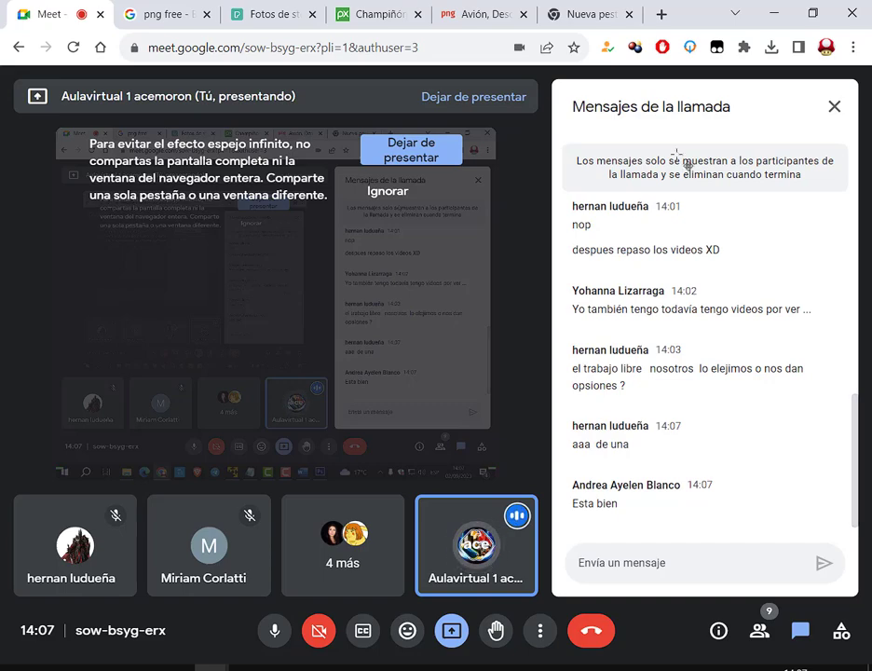
Step: Search Google Images for 'portadas de peliculas' in a new tab
left_click(582, 13)
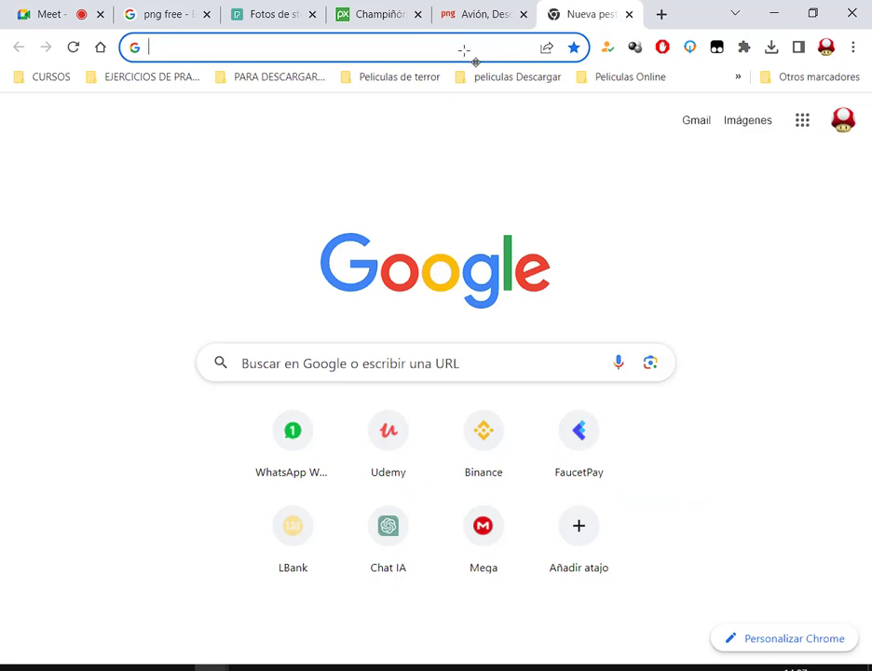
type("portadas de")
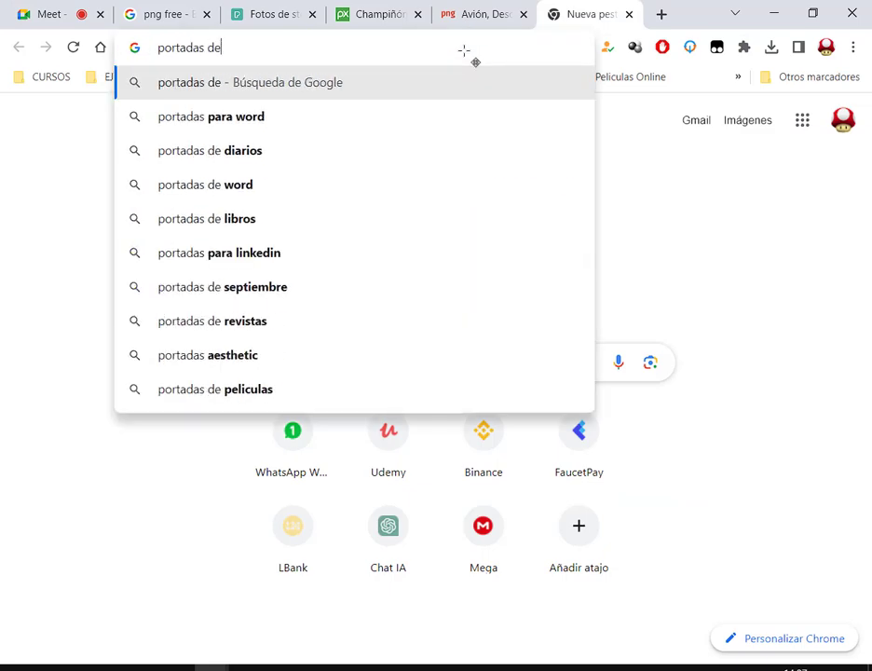
type(" peliculas")
key("Return")
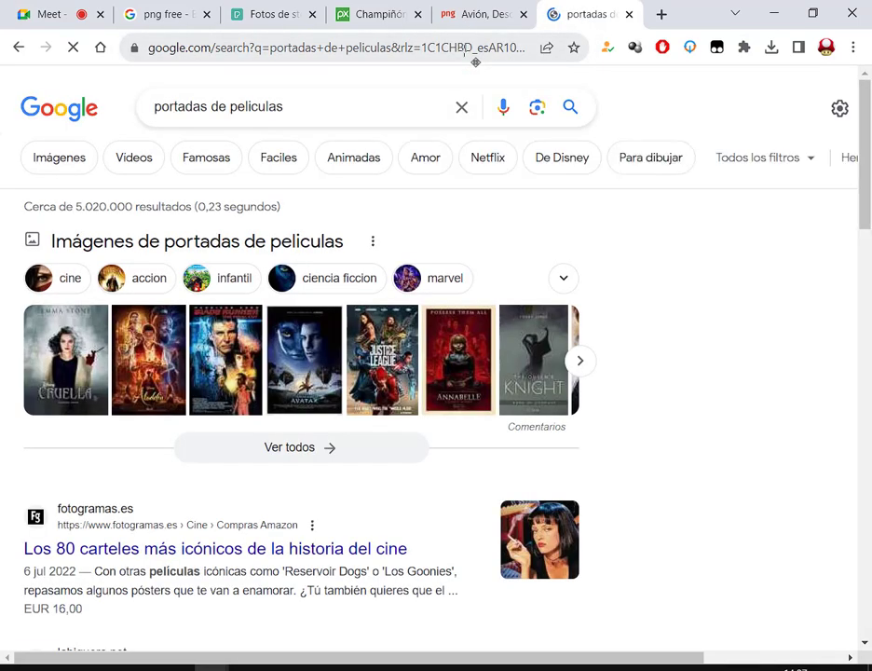
left_click(67, 158)
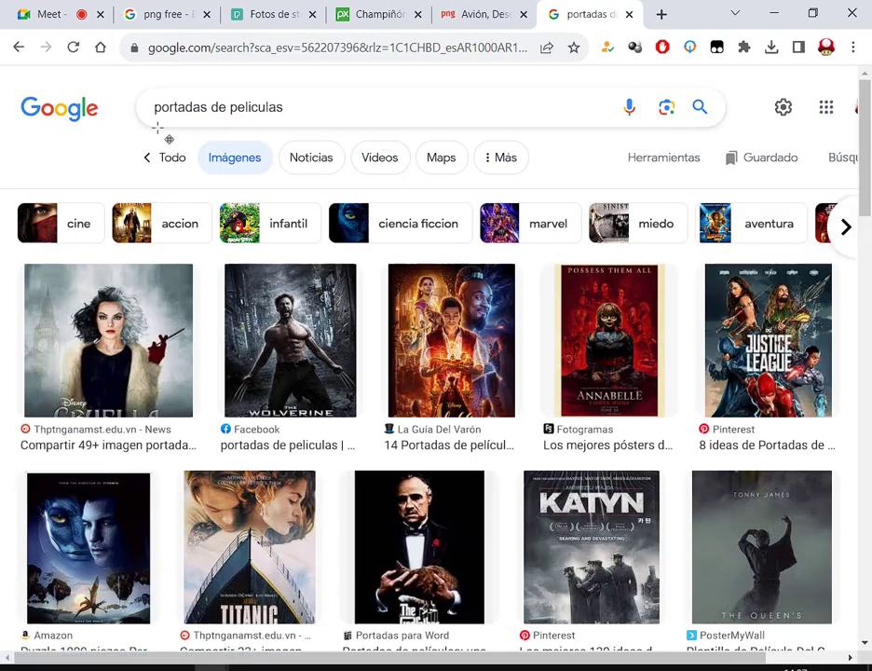
Step: Move the search tab beside the call and refine it to 'portadas de peliculas de terror'
left_click(47, 14)
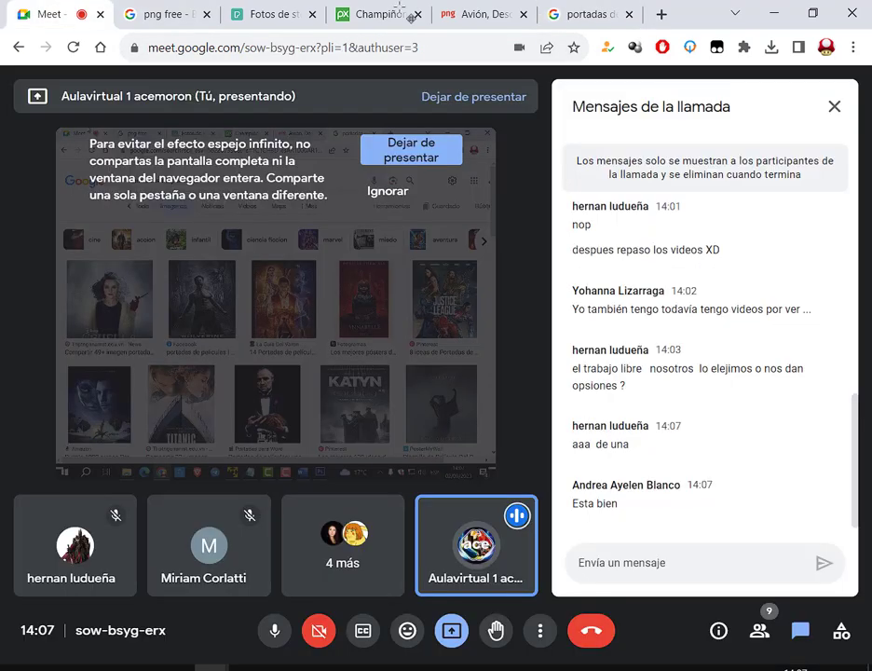
left_click_drag(599, 11, 195, 14)
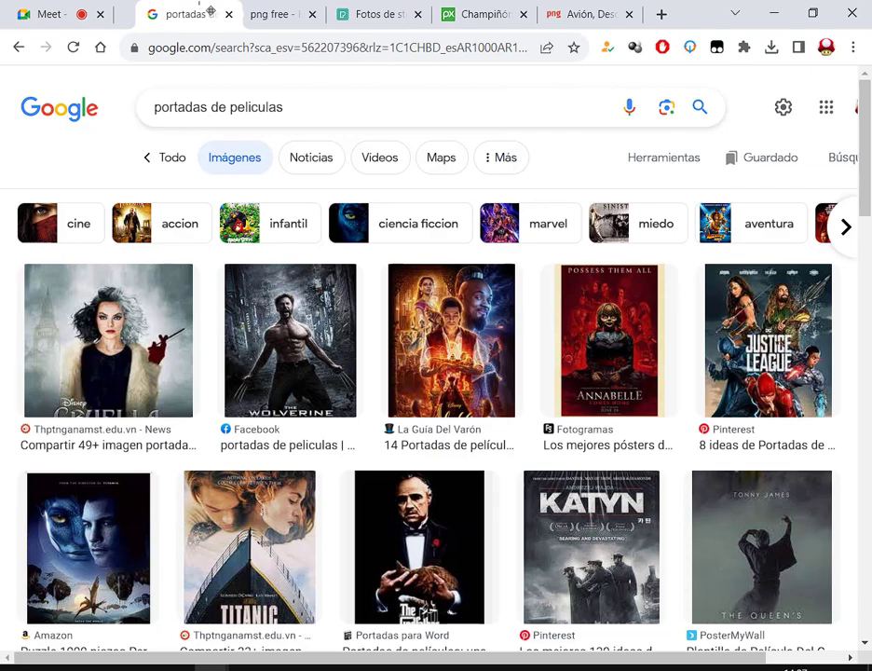
left_click(297, 107)
double_click(279, 107)
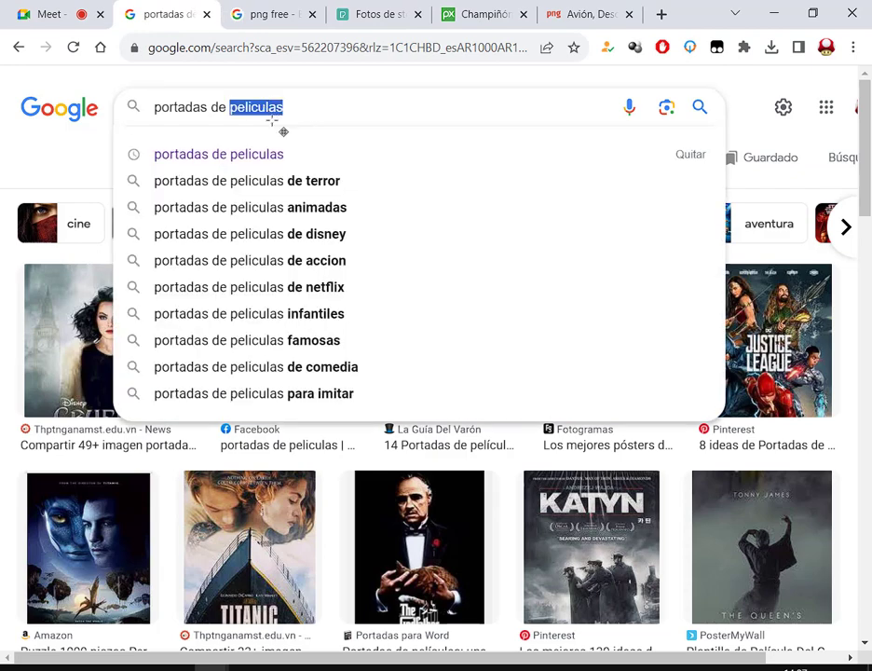
left_click(324, 185)
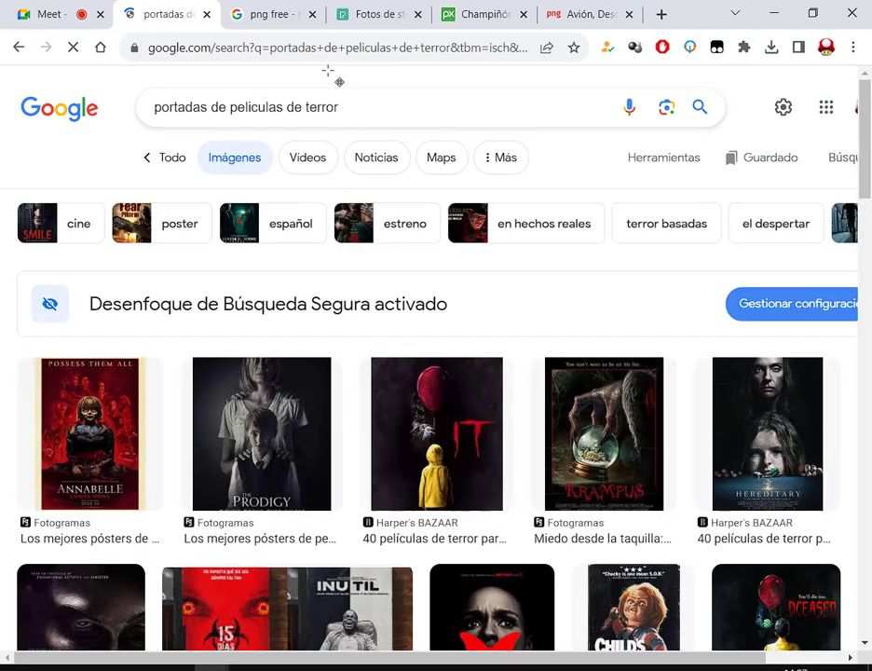
Step: Scroll the results, marking the Deceased, Antebellum, Black Christmas and Conjuring/IT posters
scroll(633, 238, "down", 2)
scroll(634, 237, "down", 2)
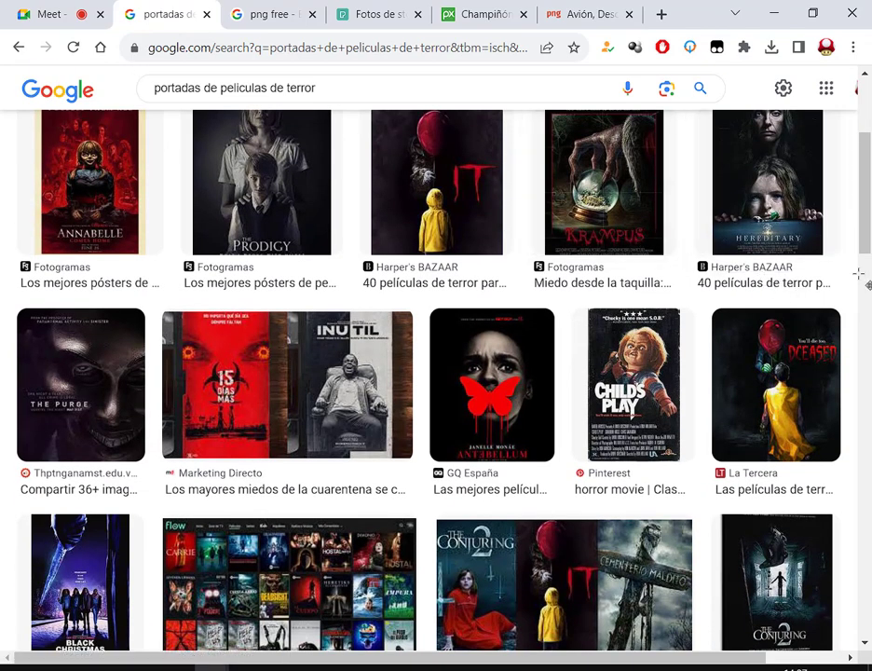
left_click_drag(707, 296, 849, 484)
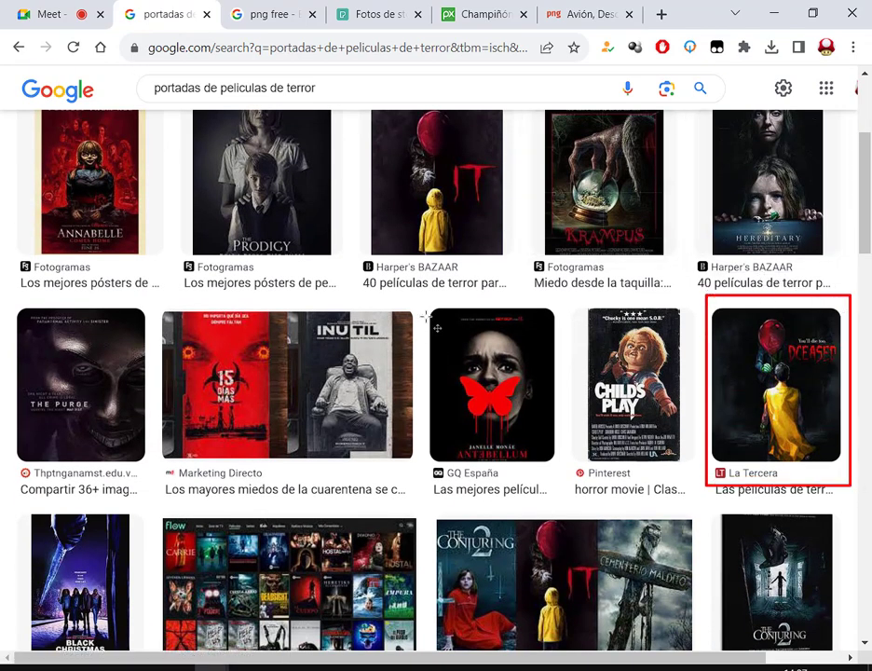
mouse_move(416, 297)
left_mouse_down()
mouse_move(522, 414)
mouse_move(558, 477)
left_mouse_up()
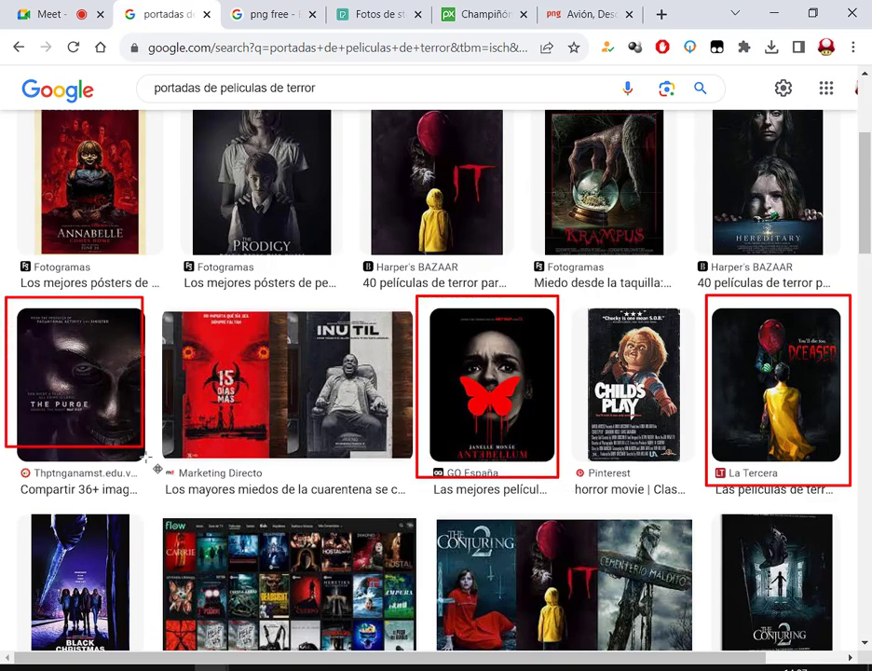
left_click_drag(8, 292, 152, 477)
key("Escape")
scroll(146, 384, "down", 5)
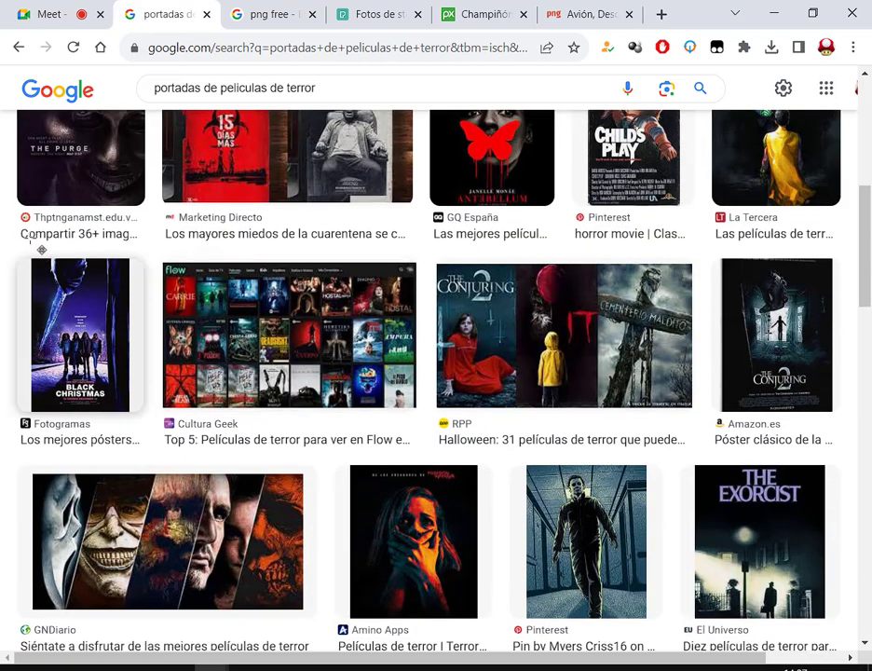
left_click_drag(19, 244, 137, 451)
mouse_move(432, 251)
left_mouse_down()
mouse_move(657, 404)
mouse_move(707, 410)
left_mouse_up()
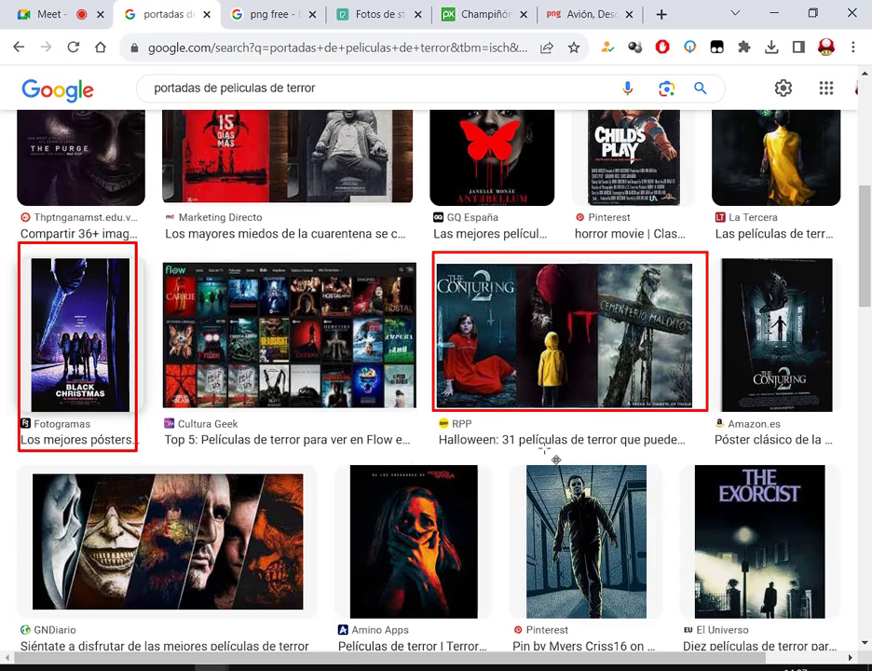
key("Escape")
Step: Mark The Exorcist, UN LUGAR, Ouija and La Casa del Terror posters, then return to Meet
scroll(543, 448, "down", 3)
left_click_drag(696, 281, 850, 481)
key("Escape")
scroll(848, 461, "down", 5)
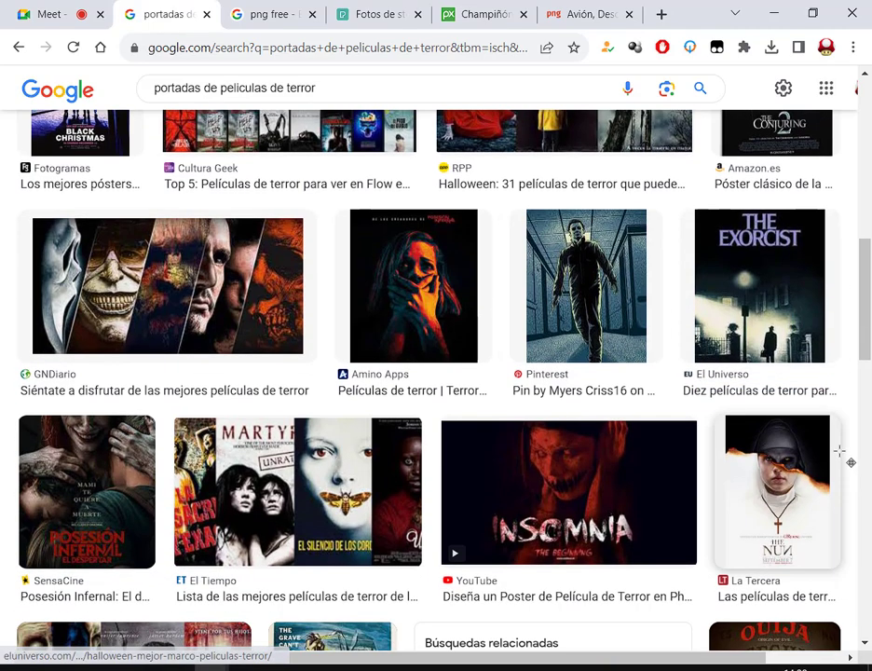
scroll(837, 439, "down", 2)
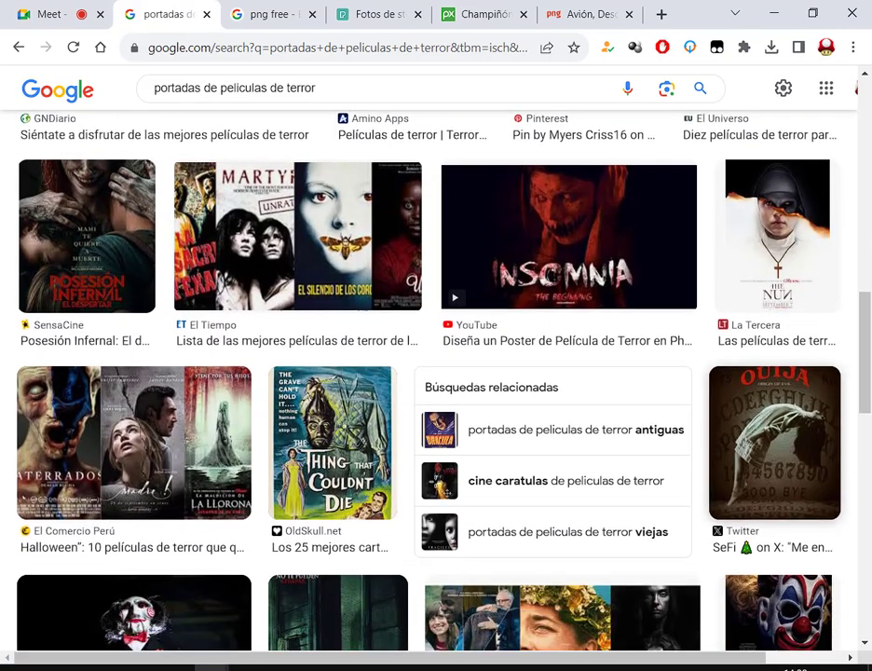
scroll(405, 363, "down", 3)
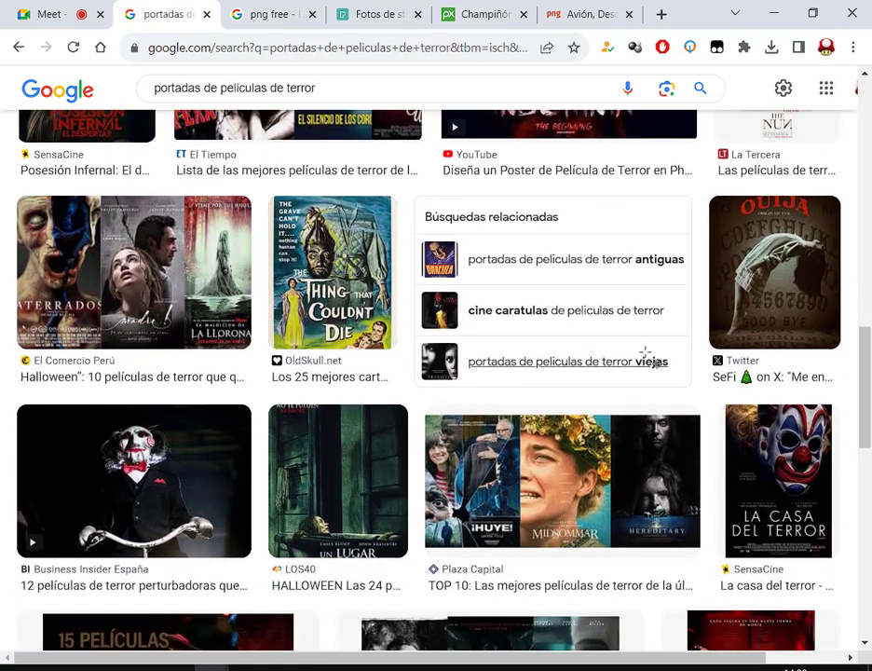
left_click_drag(259, 392, 418, 592)
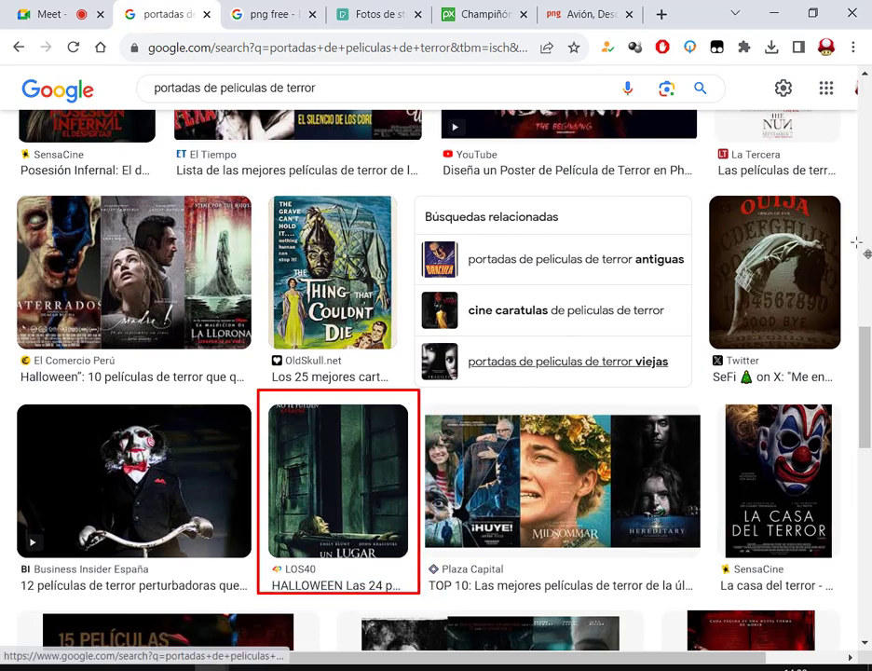
left_click_drag(696, 183, 850, 362)
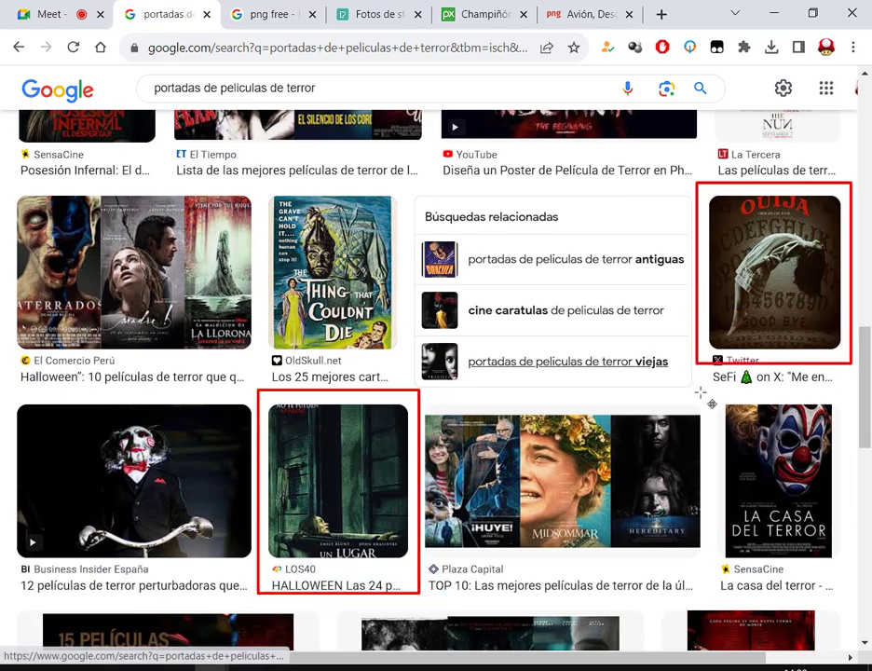
left_click_drag(698, 390, 836, 571)
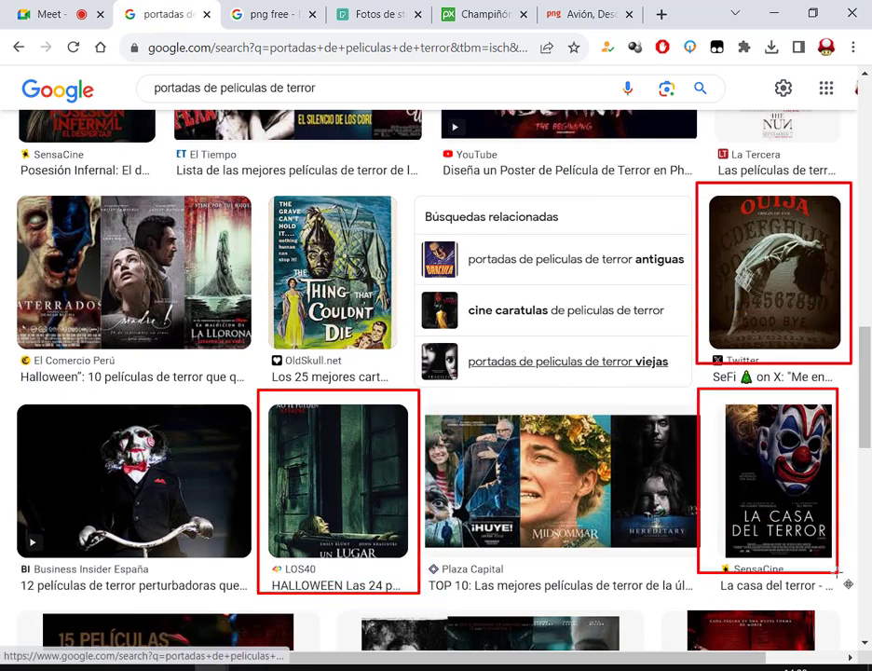
left_click(47, 14)
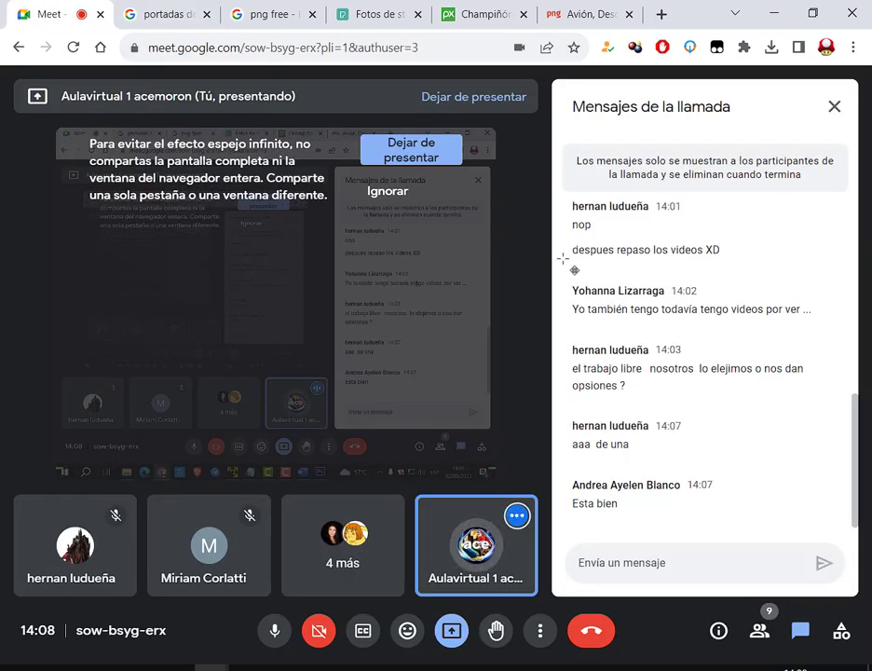
Step: Close the png free tab and add a new line after '1080 x 1350' in the Word brief
left_click(313, 14)
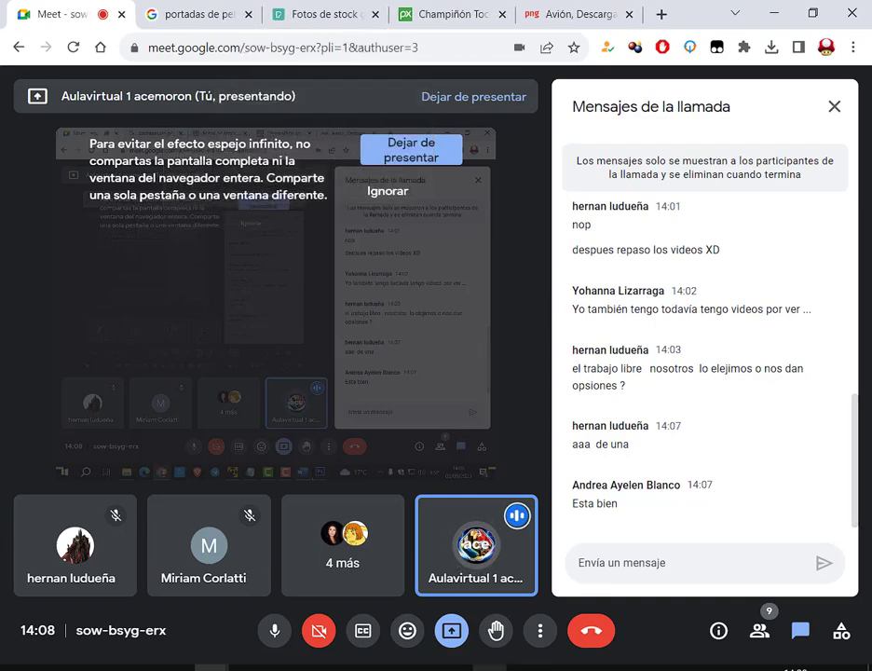
key("alt+Tab")
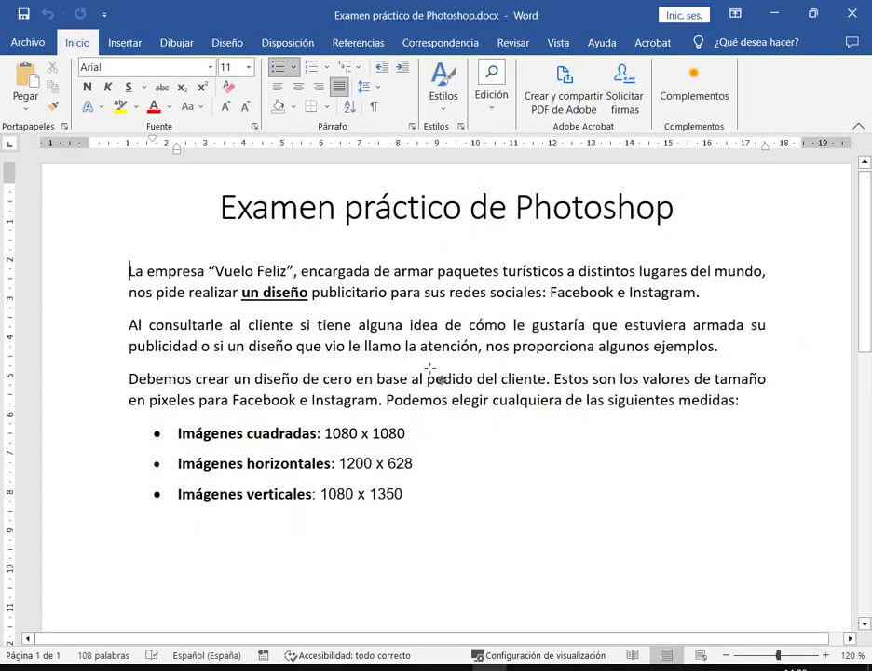
left_click_drag(128, 271, 468, 498)
left_click(473, 491)
key("Return")
key("Return")
key("Return")
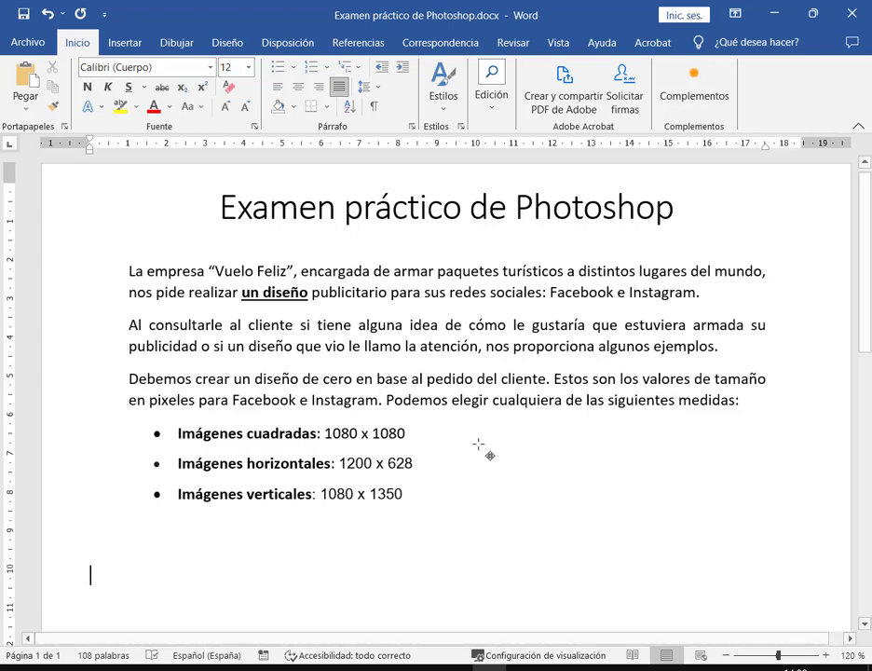
Step: Review the brief's paragraphs and size list, then minimize the Word document
left_click_drag(287, 270, 404, 493)
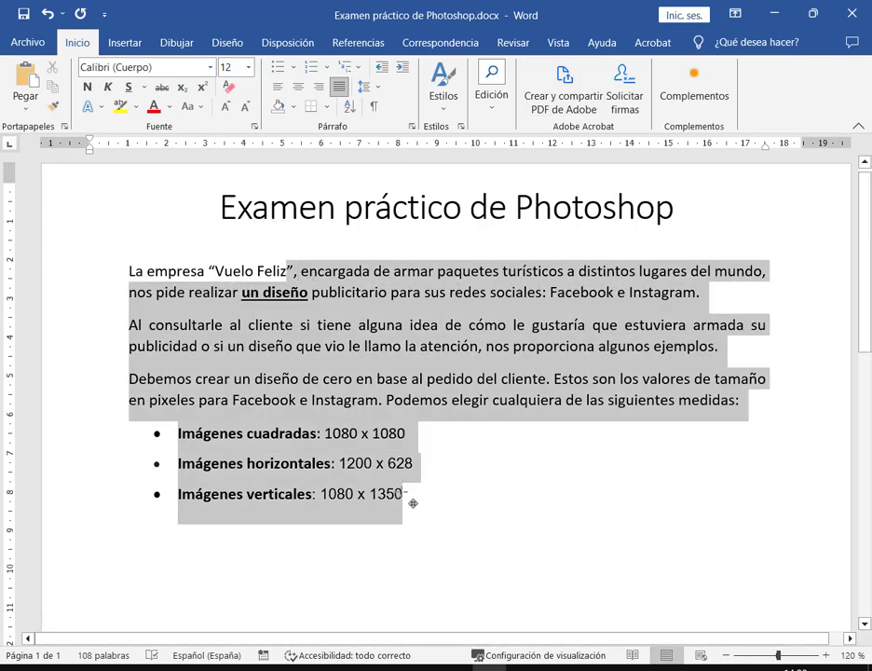
left_click(335, 529)
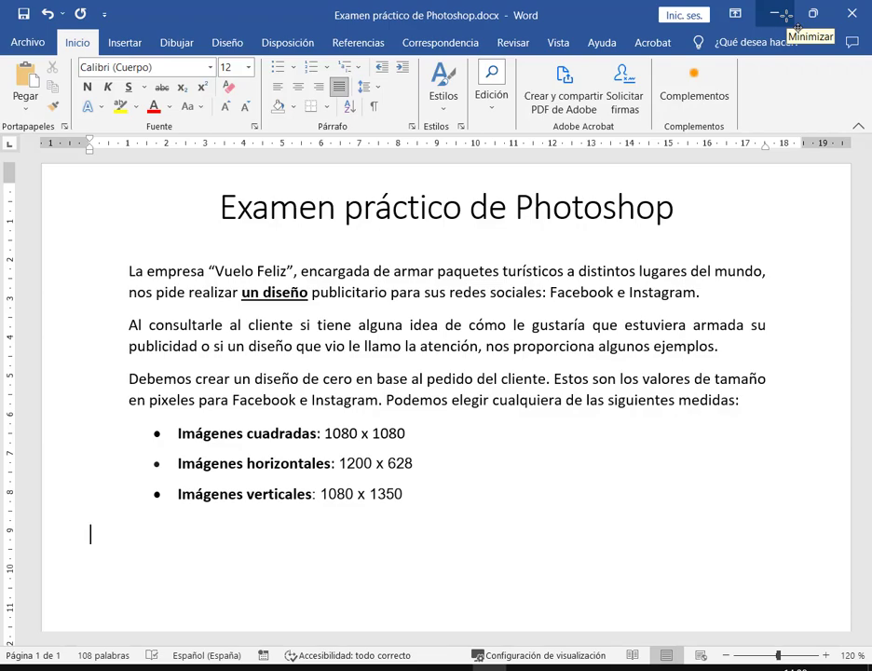
left_click(781, 14)
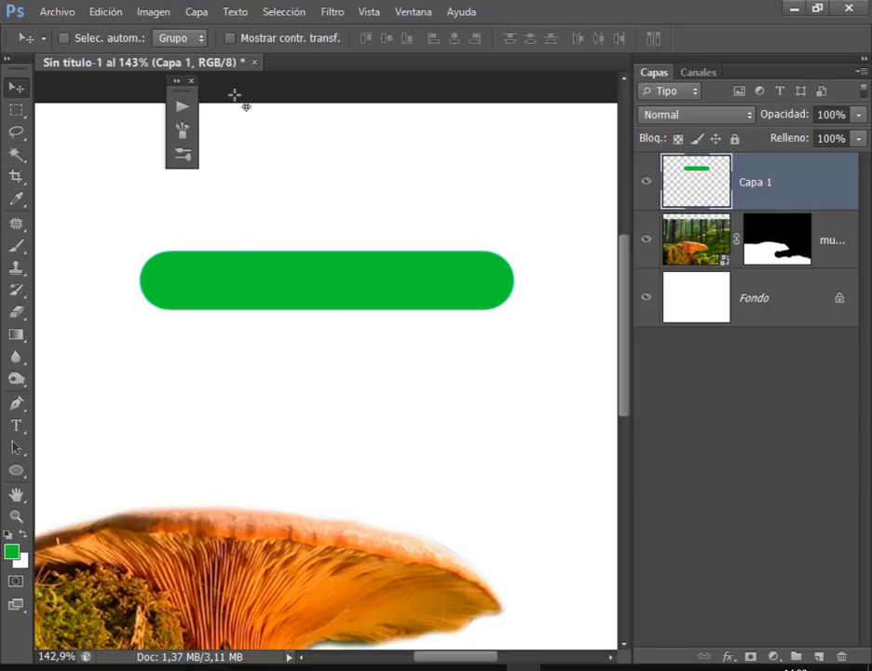
Step: Close the mushroom document without saving and switch to File Explorer
left_click(253, 61)
left_click(452, 269)
mouse_move(213, 667)
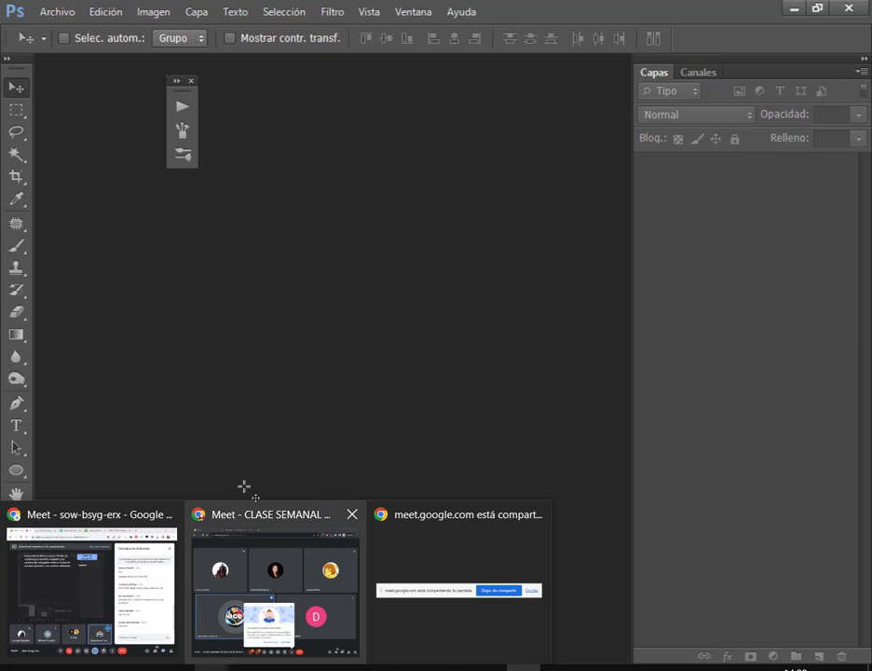
key("alt+Tab")
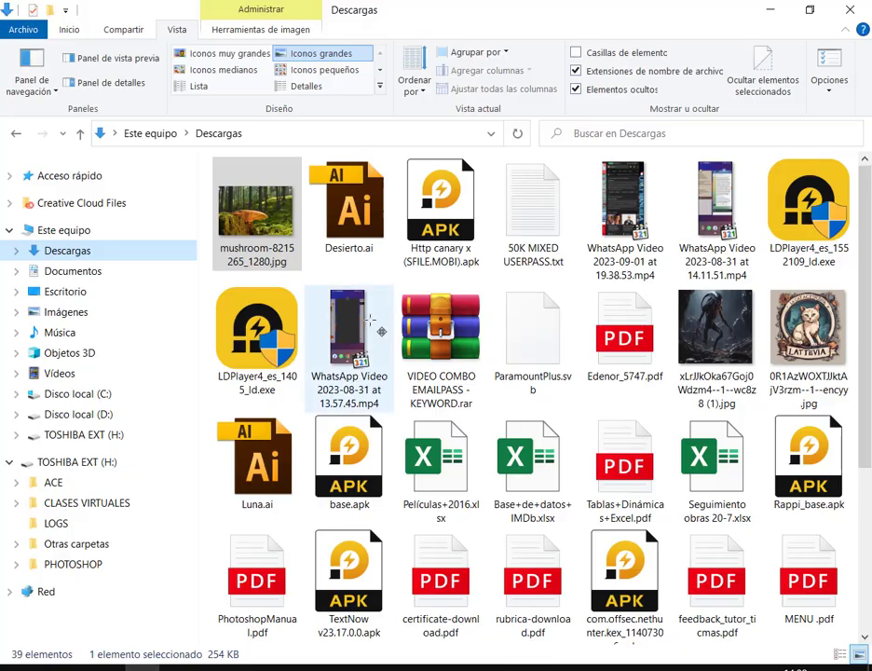
scroll(851, 277, "down", 3)
scroll(838, 280, "up", 3)
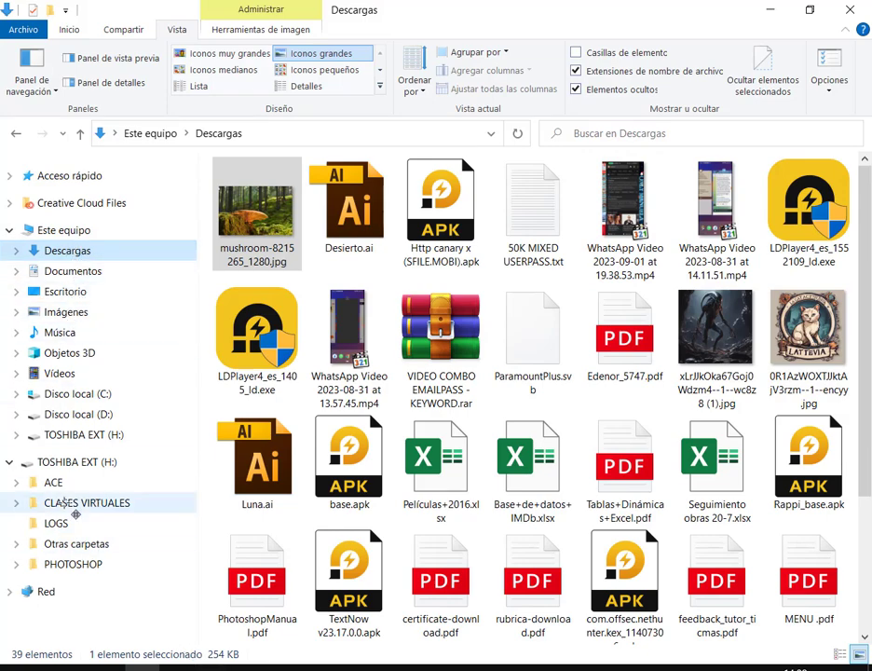
Step: Browse File Explorer to Escritorio > Photoshop > 3.Sábado
left_click(71, 289)
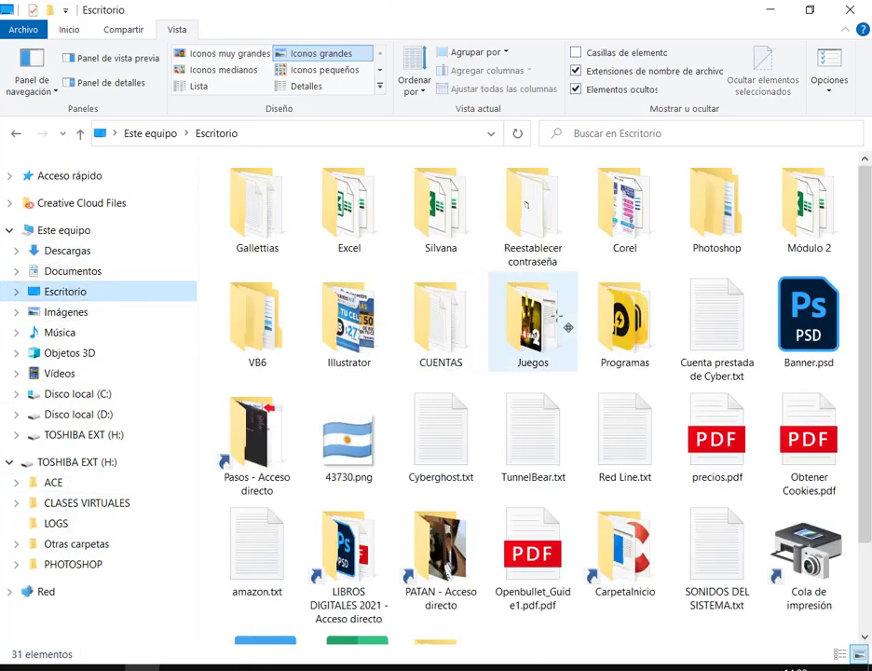
double_click(693, 216)
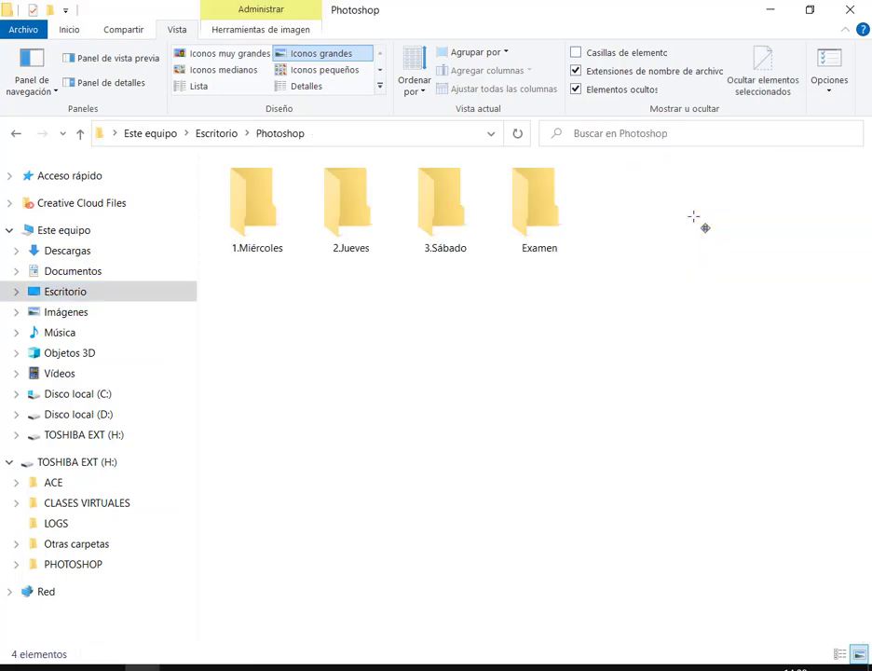
double_click(475, 233)
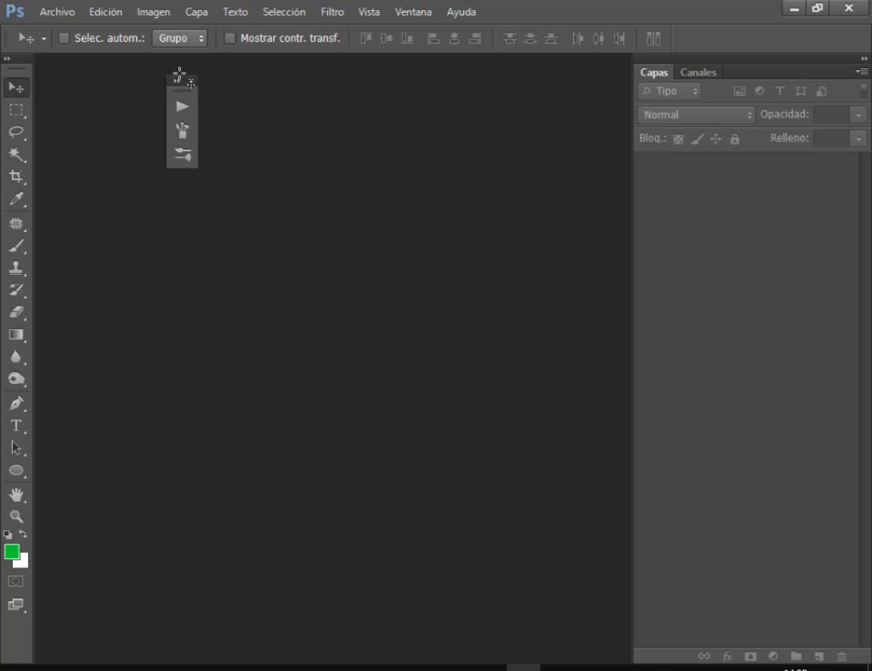
left_click(56, 11)
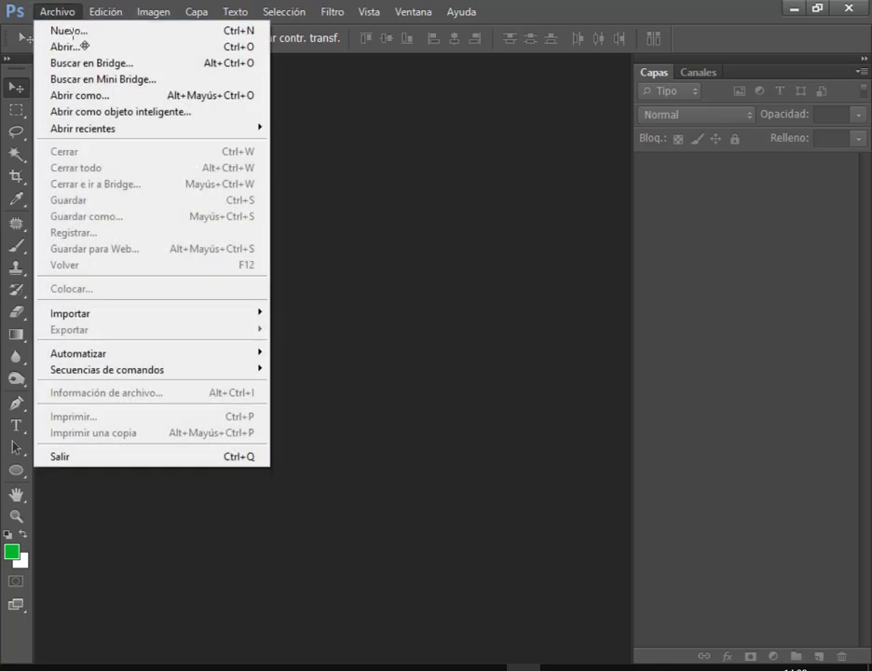
Step: Create a new white 800x600 document and draw a green circle, shifted slightly left
left_click(57, 28)
left_click(750, 225)
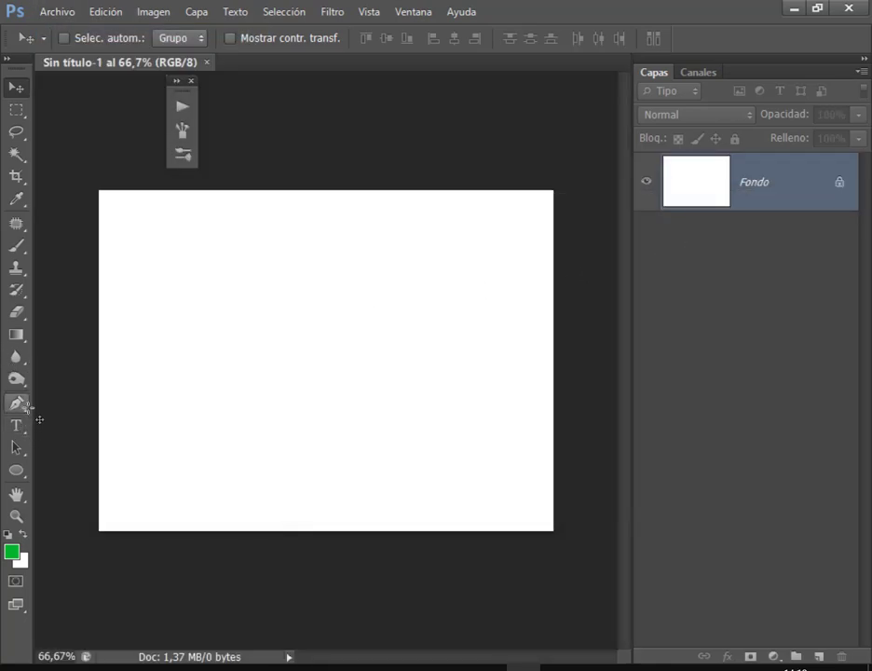
left_click(16, 470)
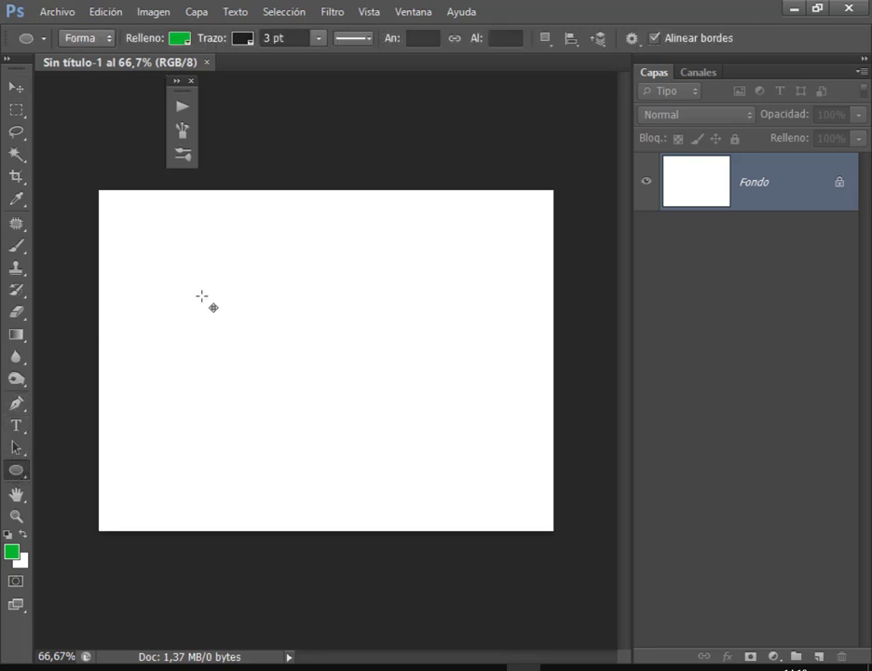
left_click_drag(214, 302, 427, 502)
left_click(17, 87)
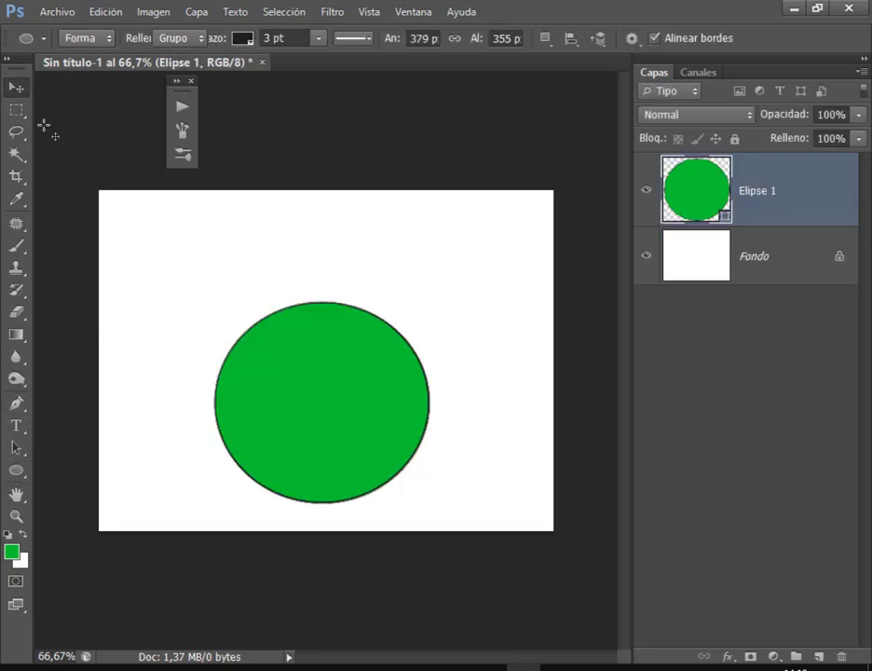
left_click_drag(379, 413, 359, 410)
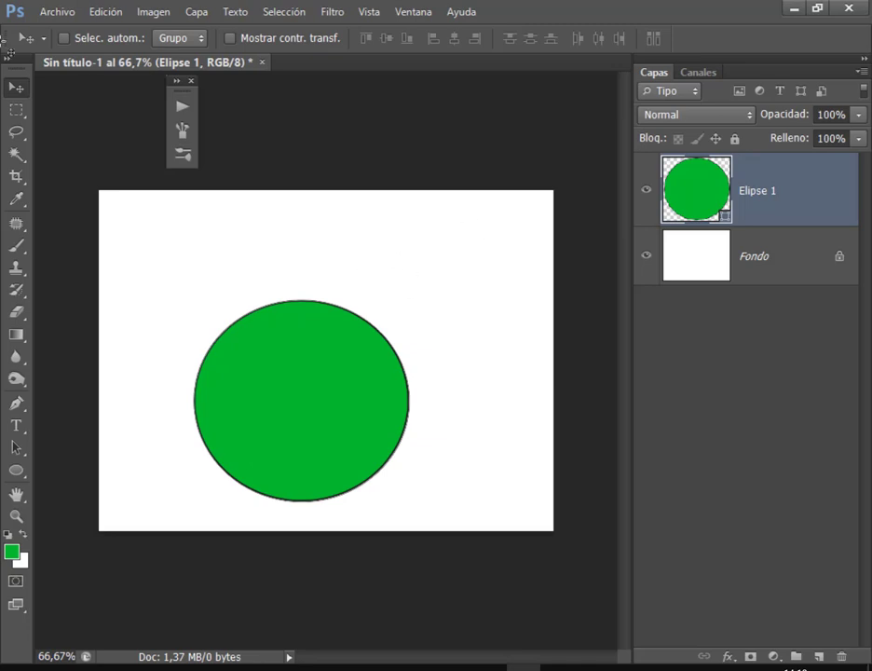
left_click(53, 11)
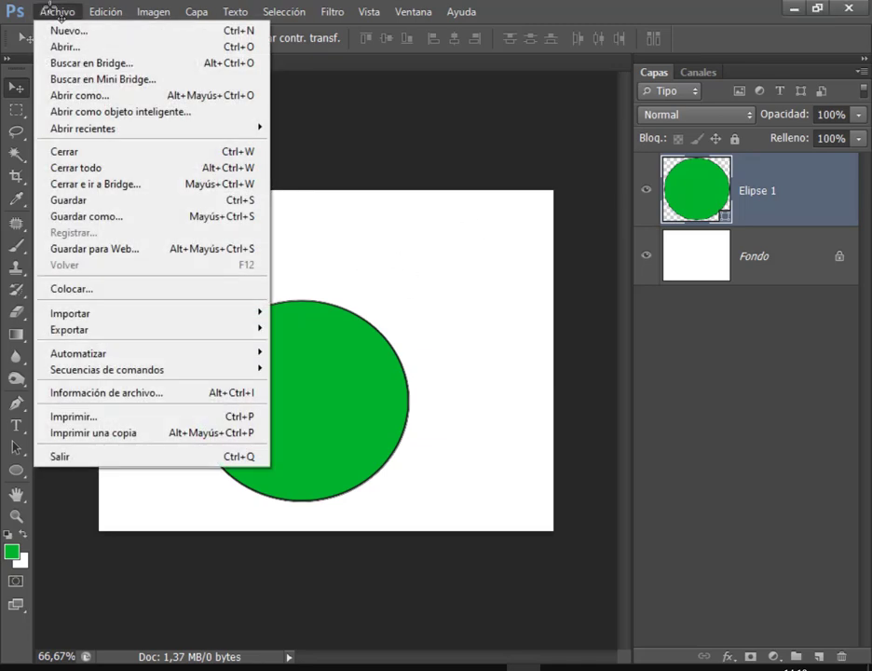
left_click(560, 171)
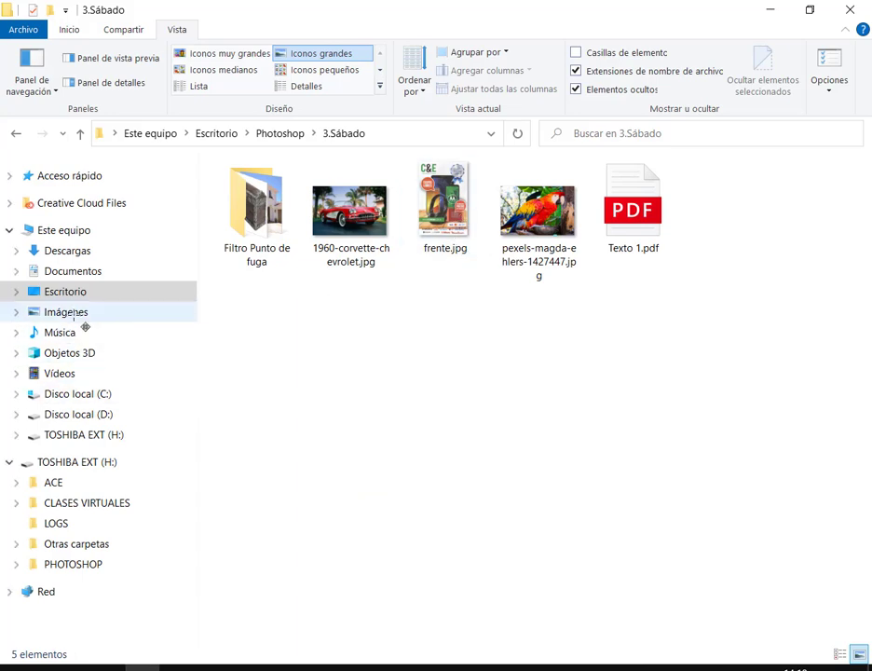
left_click(67, 312)
double_click(805, 205)
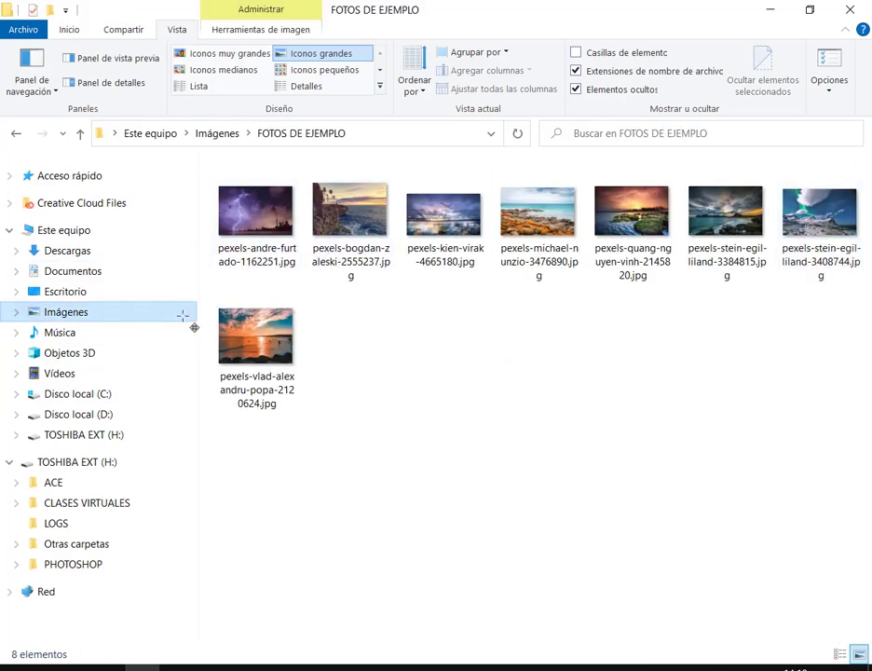
left_click_drag(276, 226, 419, 102)
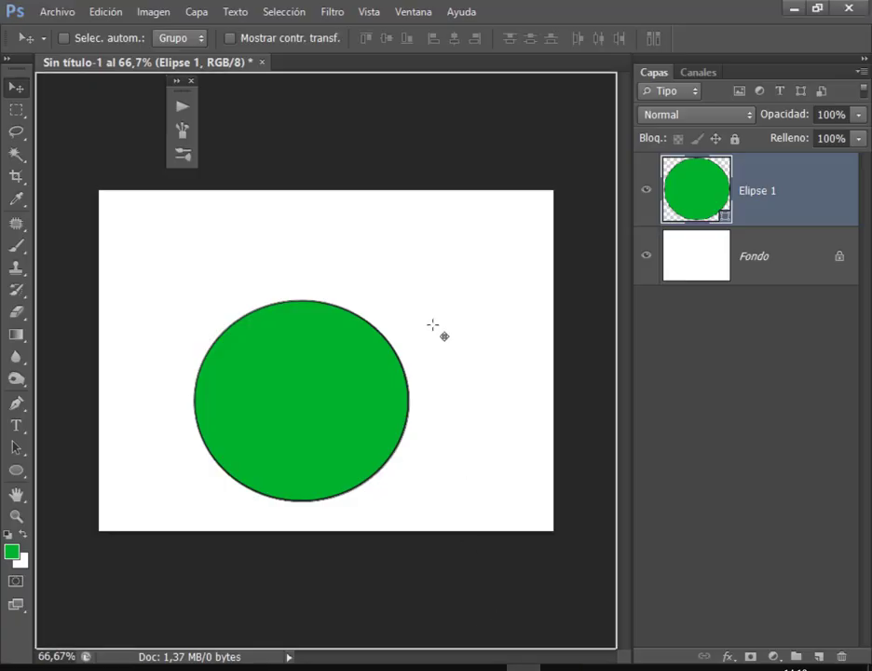
left_click_drag(419, 102, 356, 235)
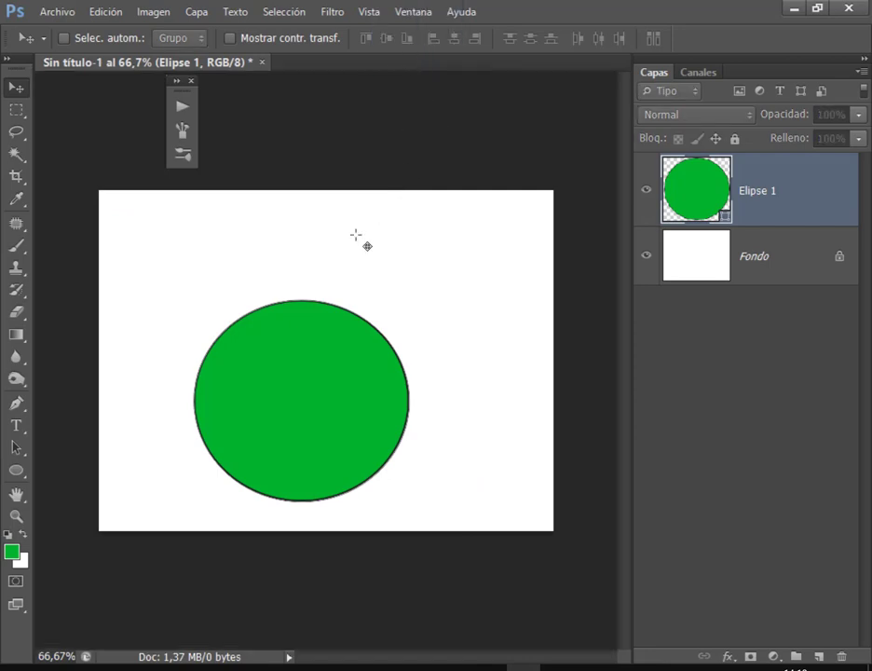
left_click(589, 414)
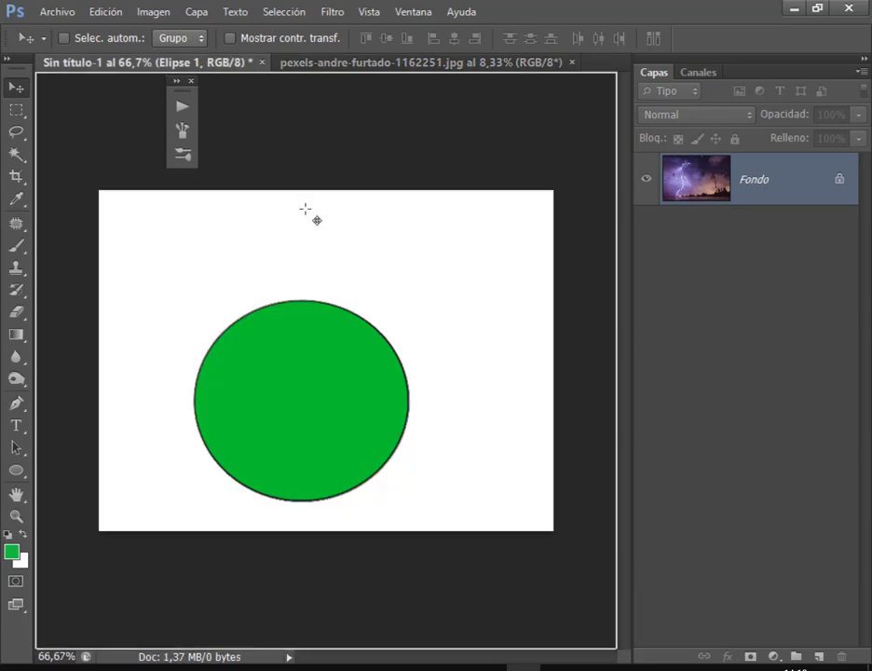
left_click_drag(213, 73, 307, 206)
left_click(560, 357)
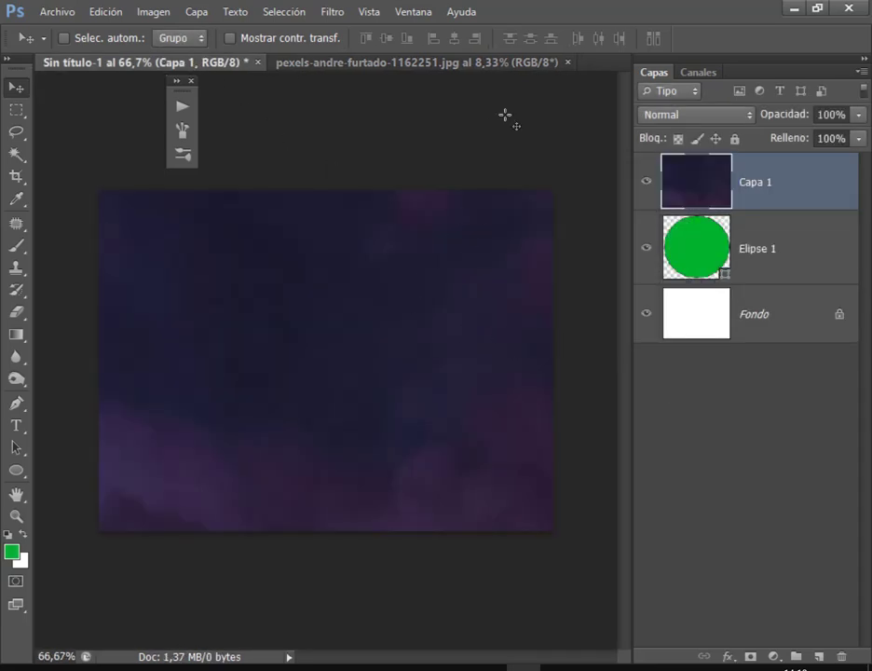
left_click(567, 62)
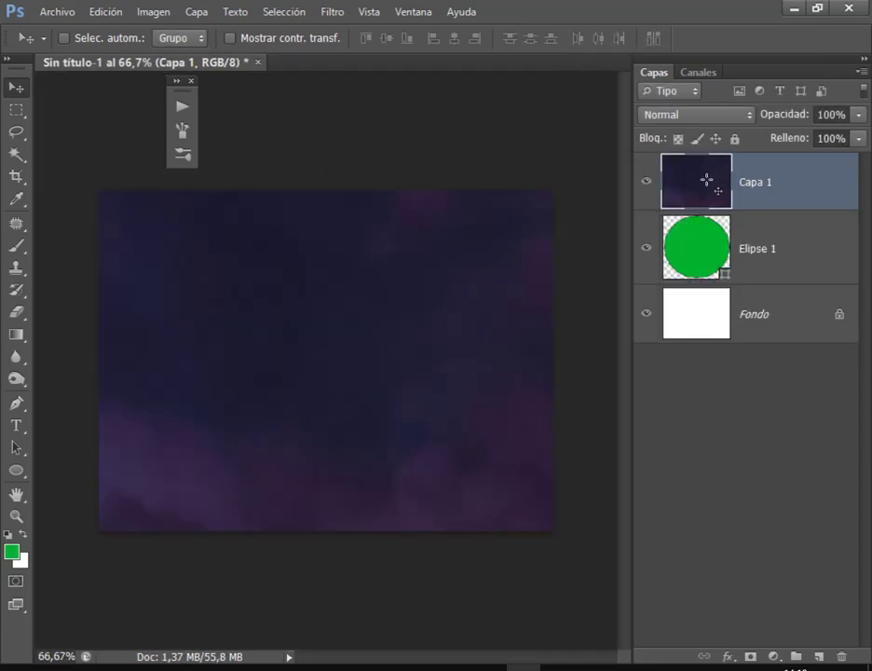
left_click_drag(763, 182, 841, 656)
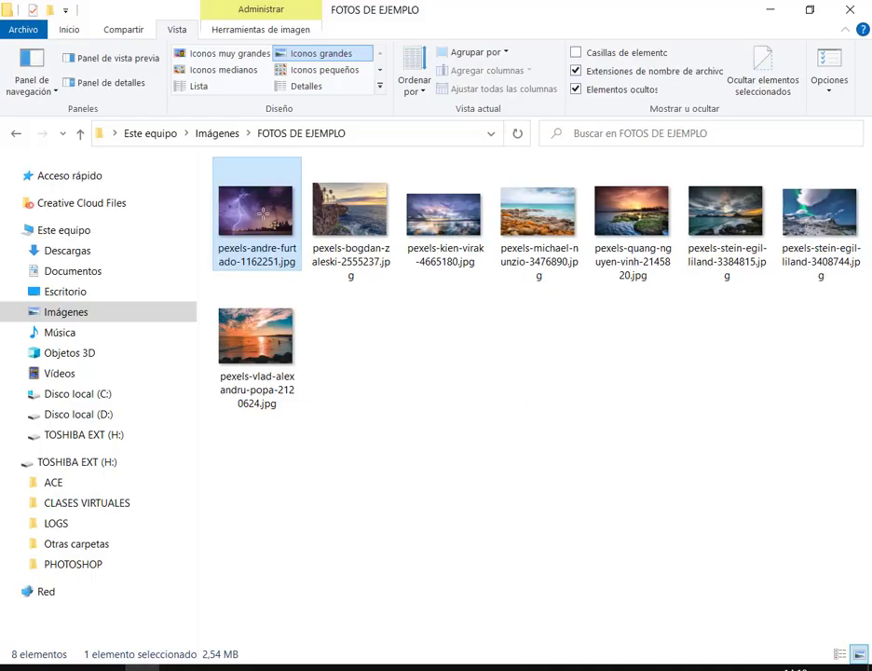
mouse_move(264, 213)
left_mouse_down()
mouse_move(421, 414)
mouse_move(381, 333)
left_mouse_up()
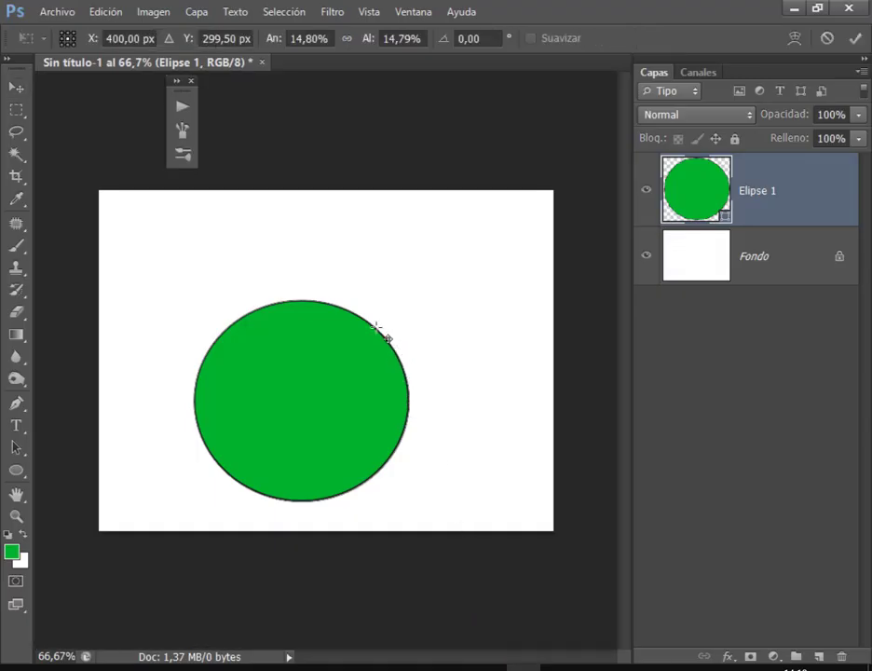
Step: Place the lightning photo from Imágenes > FOTOS DE EJEMPLO as a new layer and commit it
key("Escape")
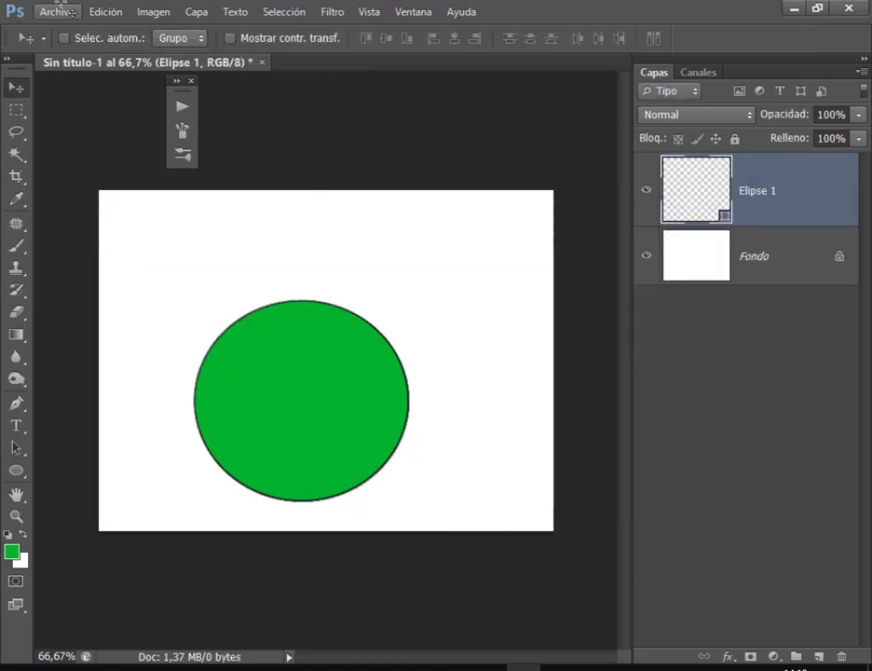
left_click(58, 12)
left_click(78, 291)
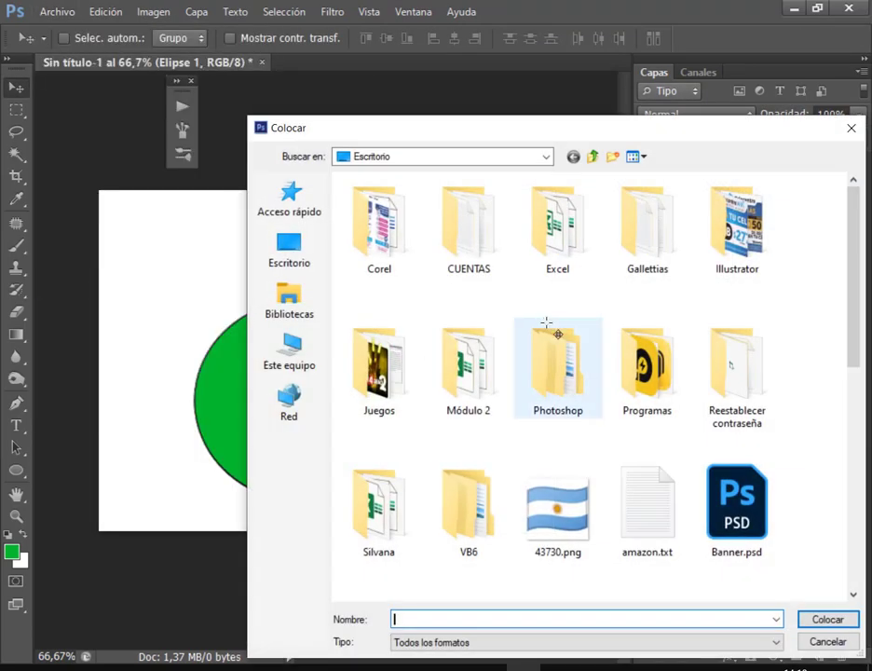
left_click(290, 300)
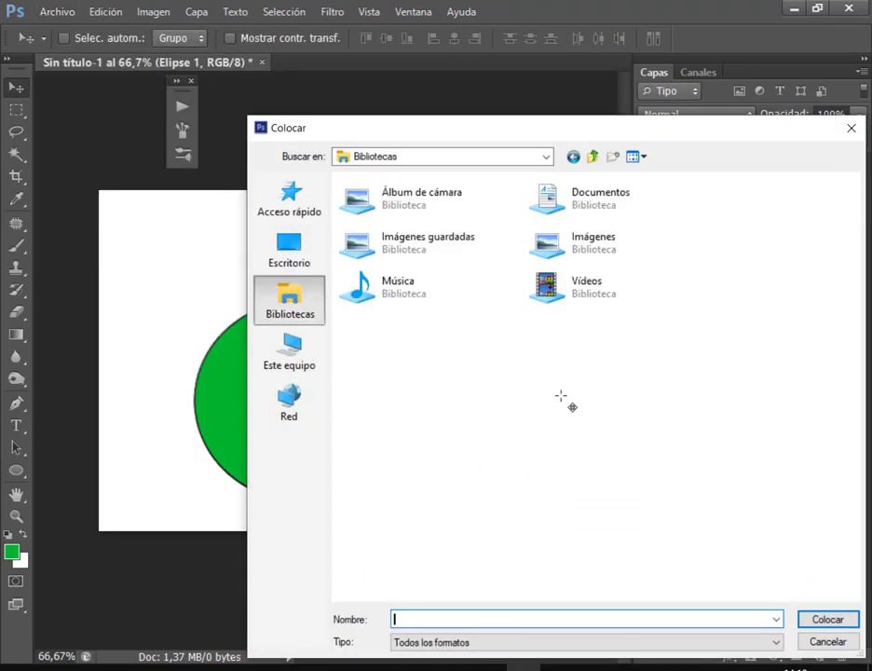
double_click(446, 248)
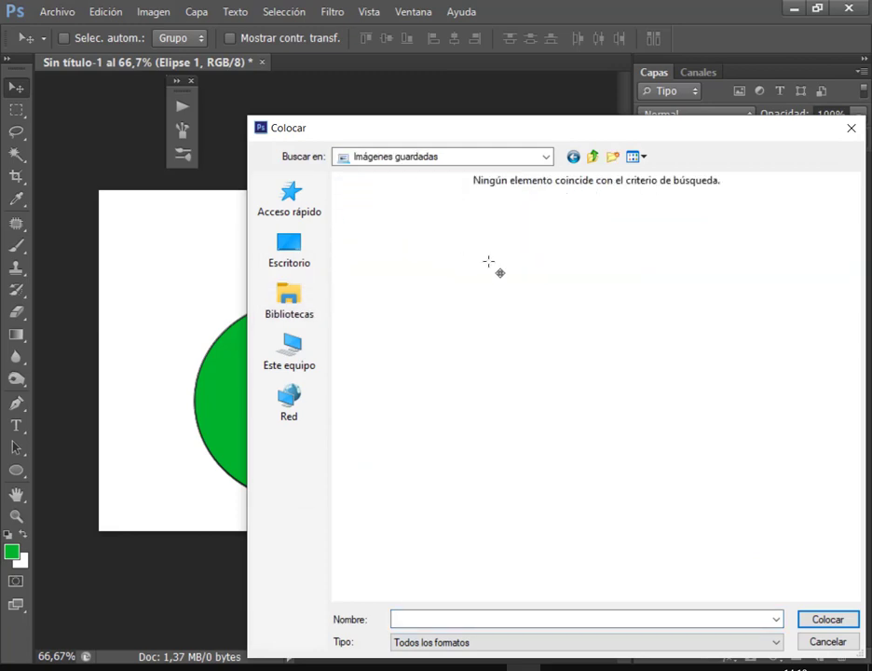
left_click(592, 157)
double_click(612, 251)
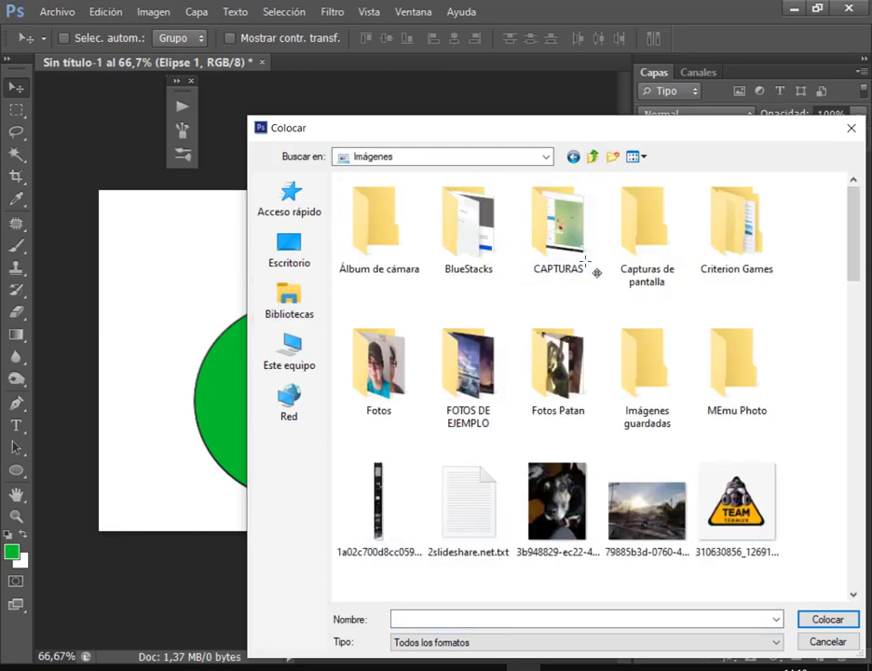
double_click(468, 368)
double_click(386, 234)
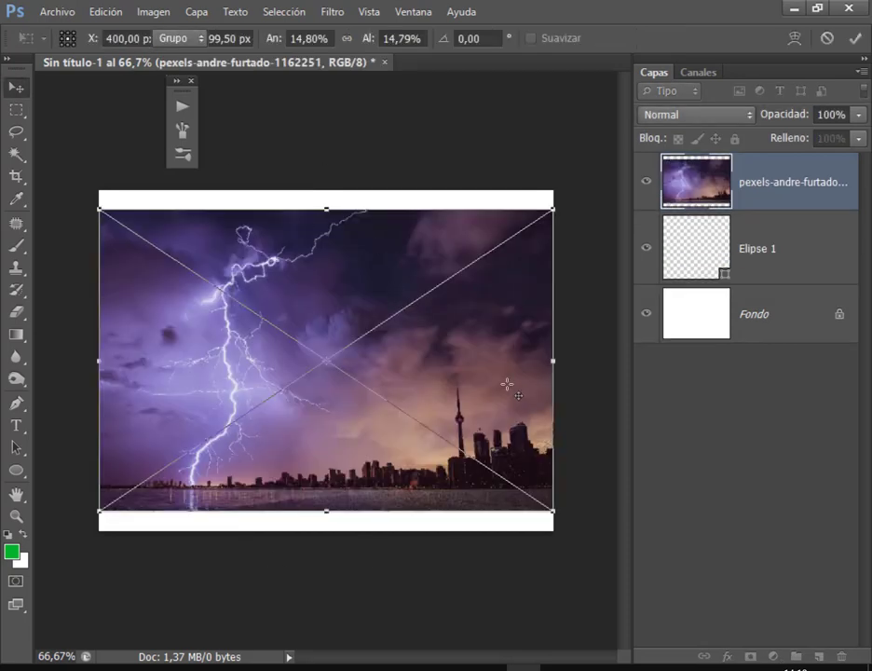
key("Return")
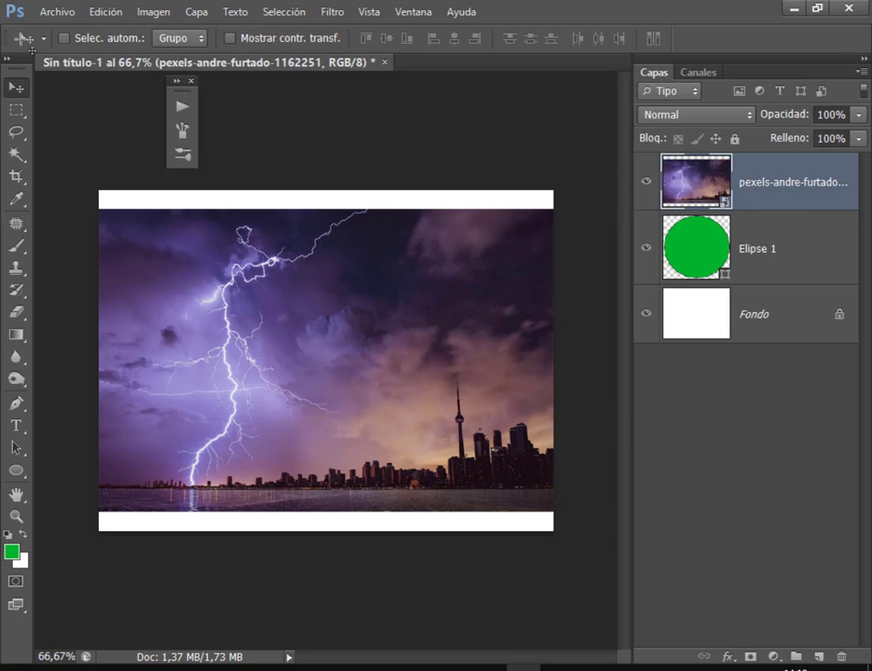
left_click(56, 11)
Step: Open the lightning photo with its embedded profile and drag it into the circle document
left_click(66, 43)
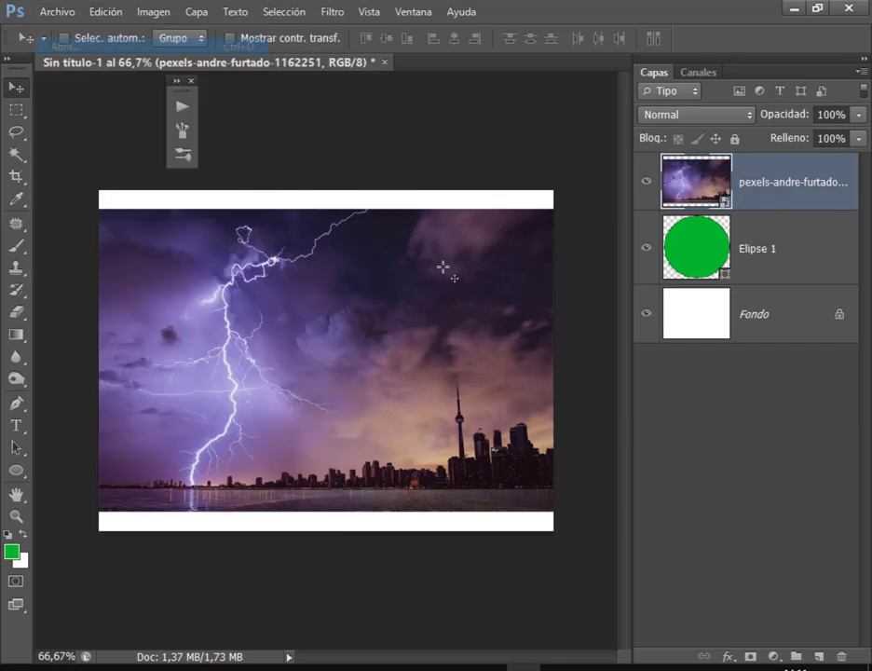
double_click(384, 233)
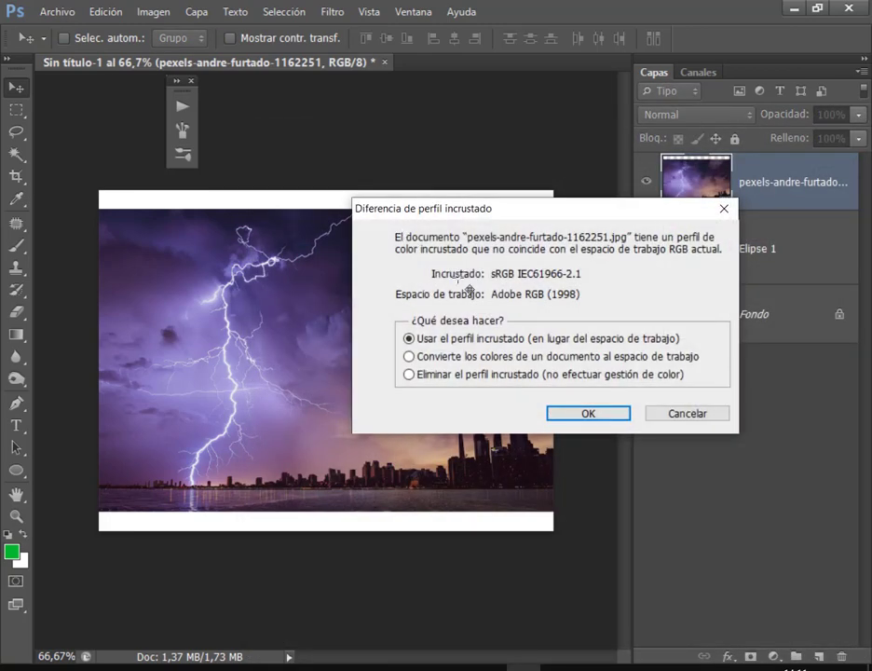
left_click(610, 415)
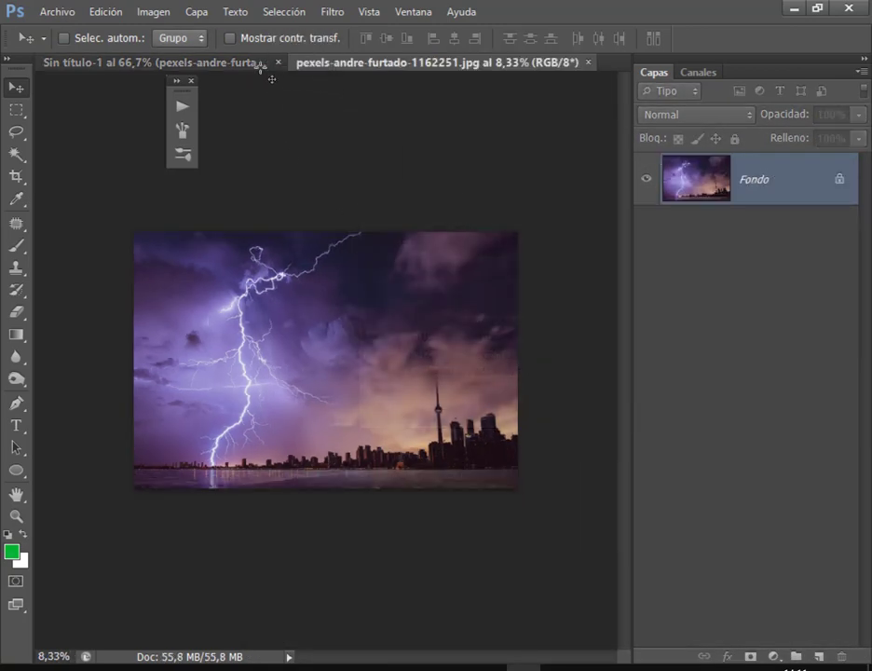
left_click_drag(265, 61, 296, 204)
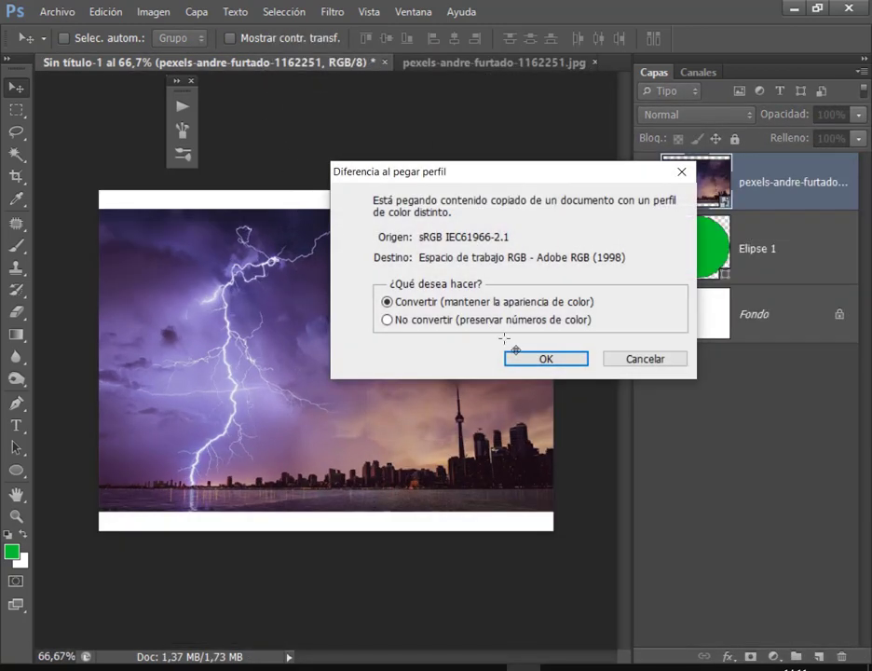
left_click(515, 356)
left_click_drag(512, 252, 309, 296)
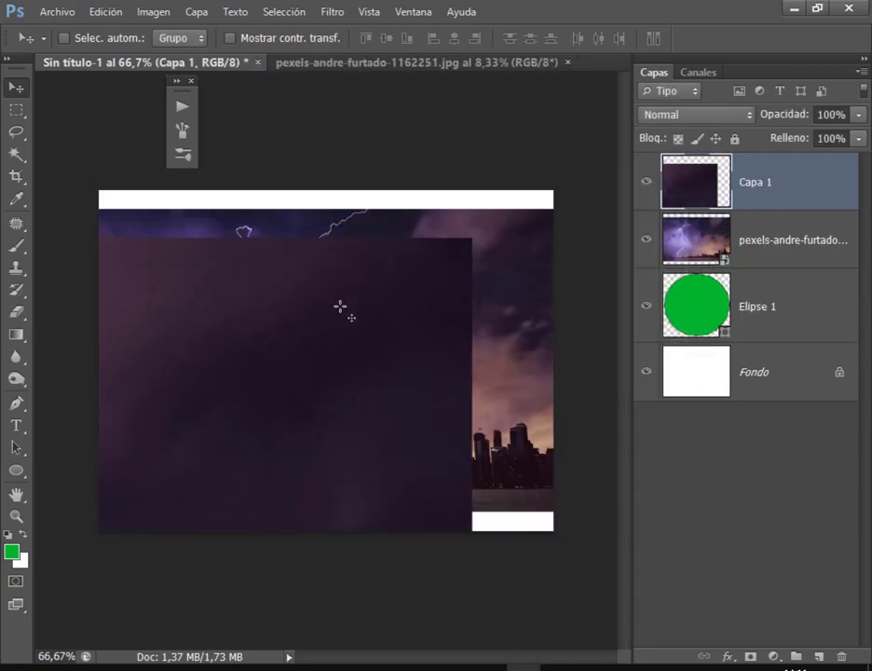
scroll(341, 306, "down", 3)
Step: Shrink the pasted photo to about 18%, then delete that pasted layer
key("ctrl+t")
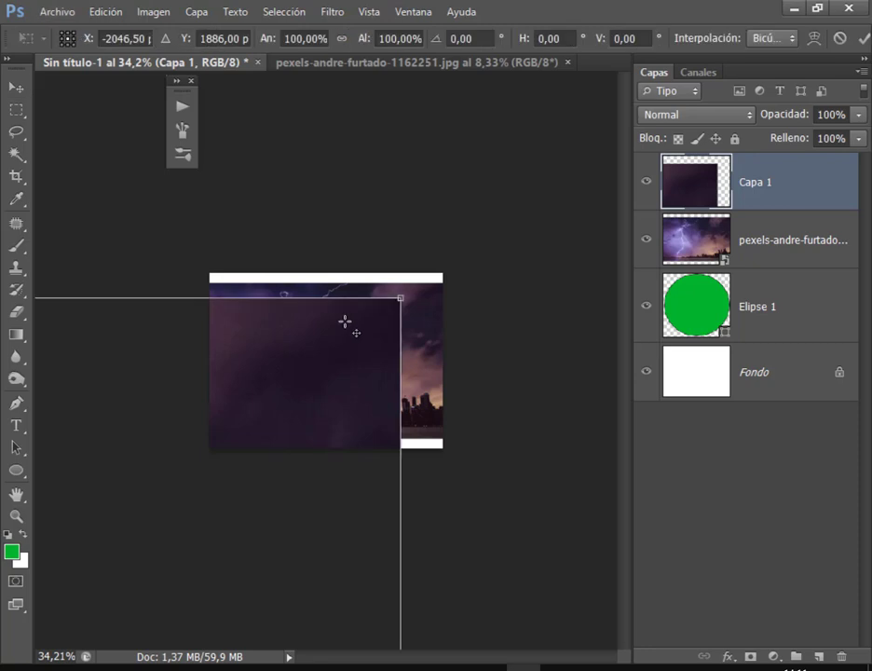
scroll(303, 322, "down", 2)
scroll(303, 322, "down", 3)
scroll(303, 331, "down", 2)
scroll(303, 330, "down", 3)
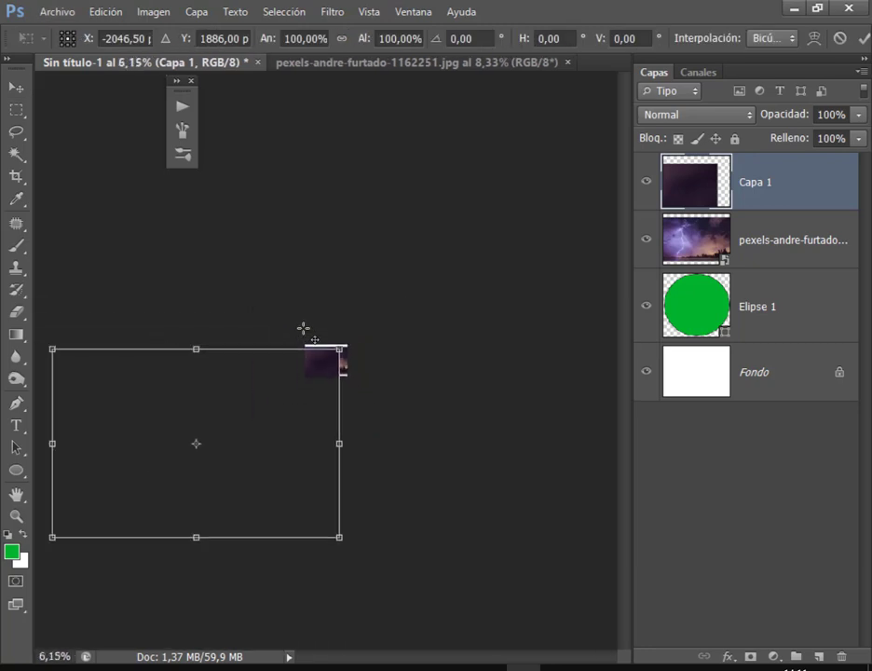
scroll(303, 328, "down", 1)
left_click_drag(94, 532, 320, 390)
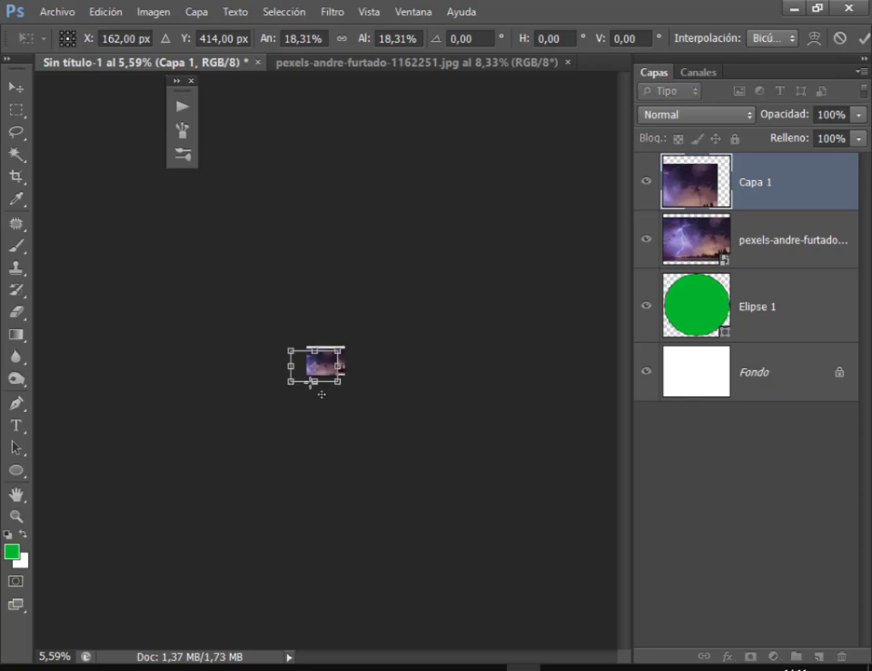
key("Return")
scroll(321, 392, "up", 5)
scroll(319, 374, "up", 6)
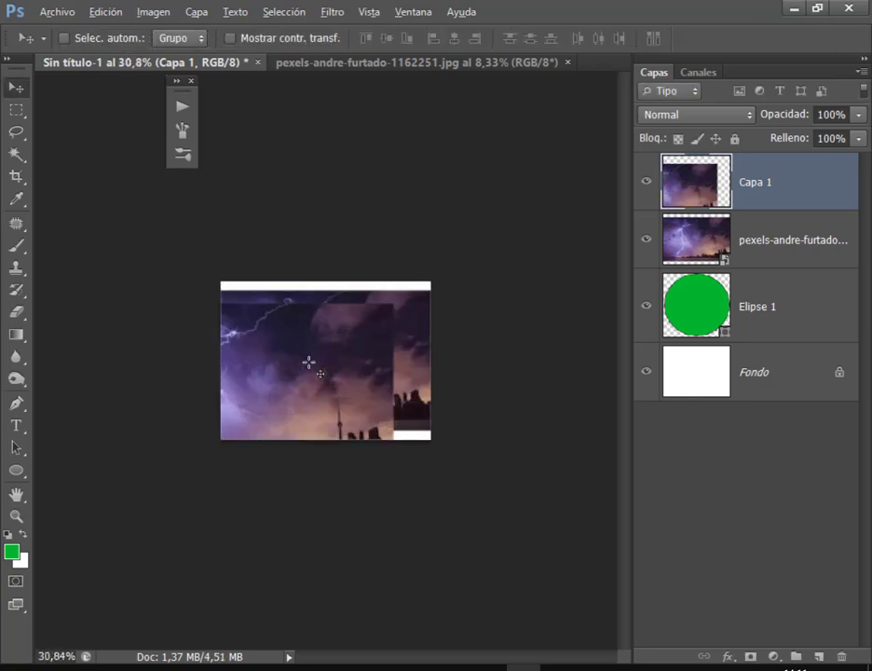
scroll(319, 373, "up", 3)
mouse_move(762, 197)
left_mouse_down()
mouse_move(850, 645)
mouse_move(841, 656)
left_mouse_up()
left_click(57, 11)
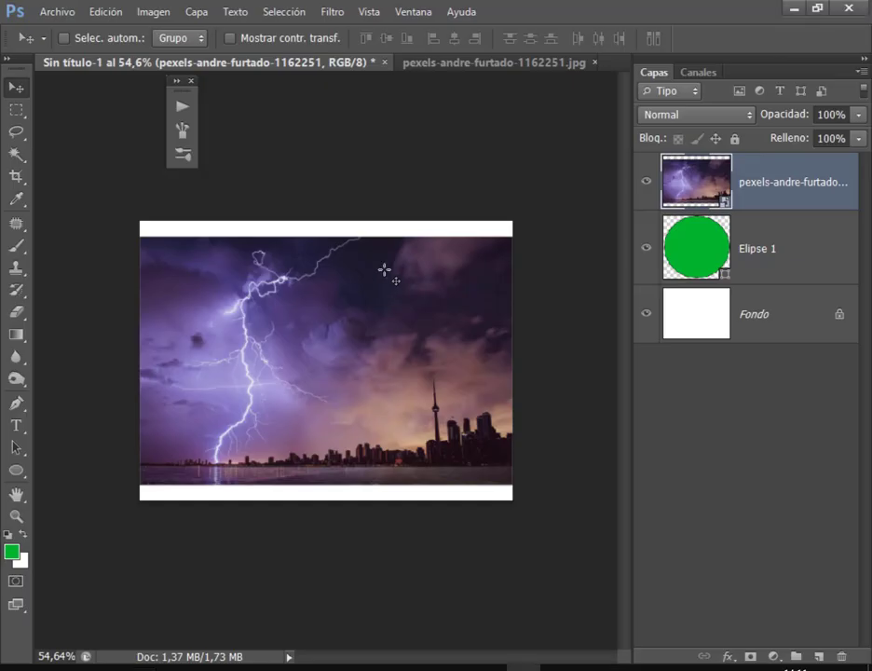
Step: Clip the lightning photo layer to the green circle and move it down inside it
scroll(294, 332, "up", 1)
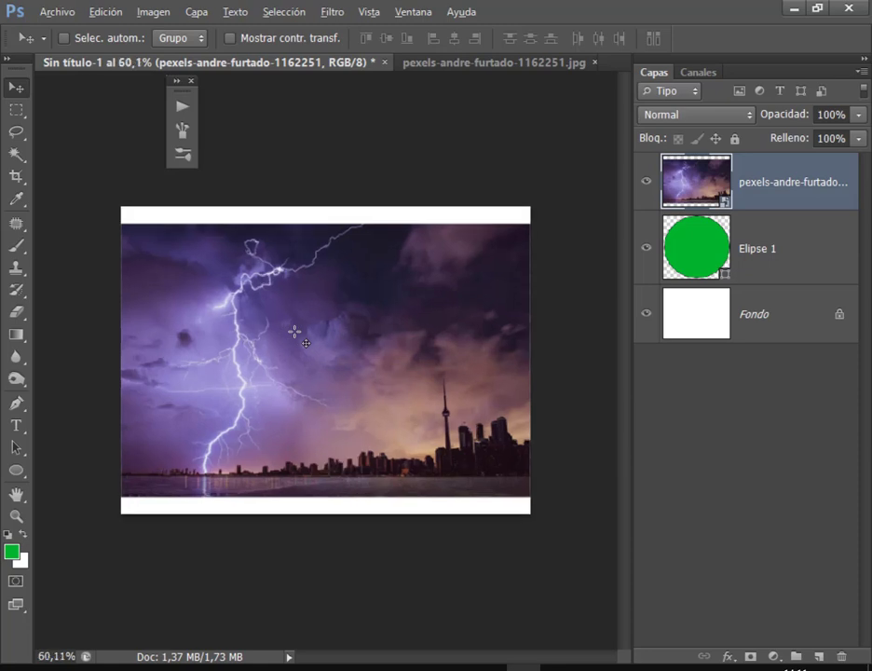
right_click(849, 195)
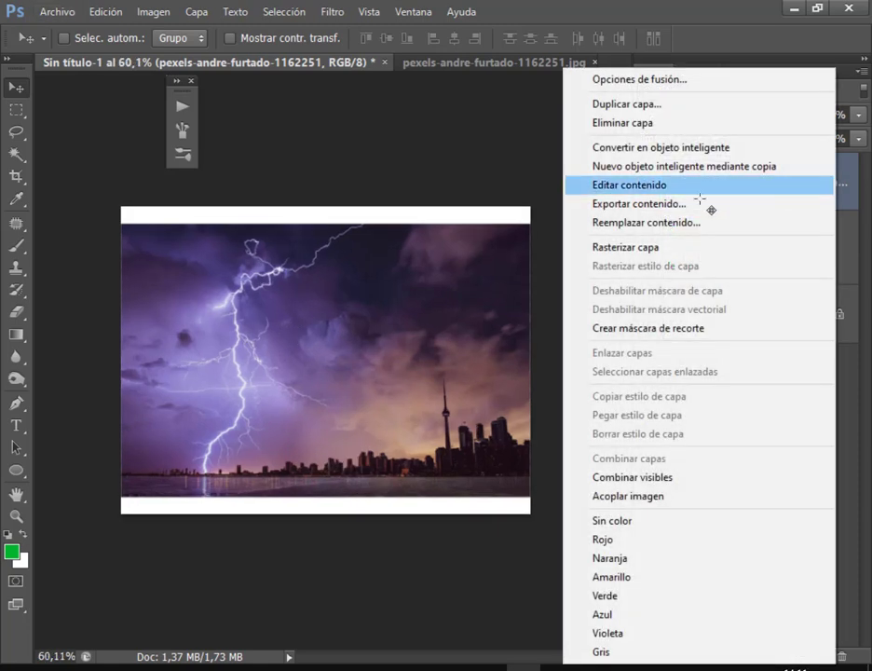
left_click(685, 332)
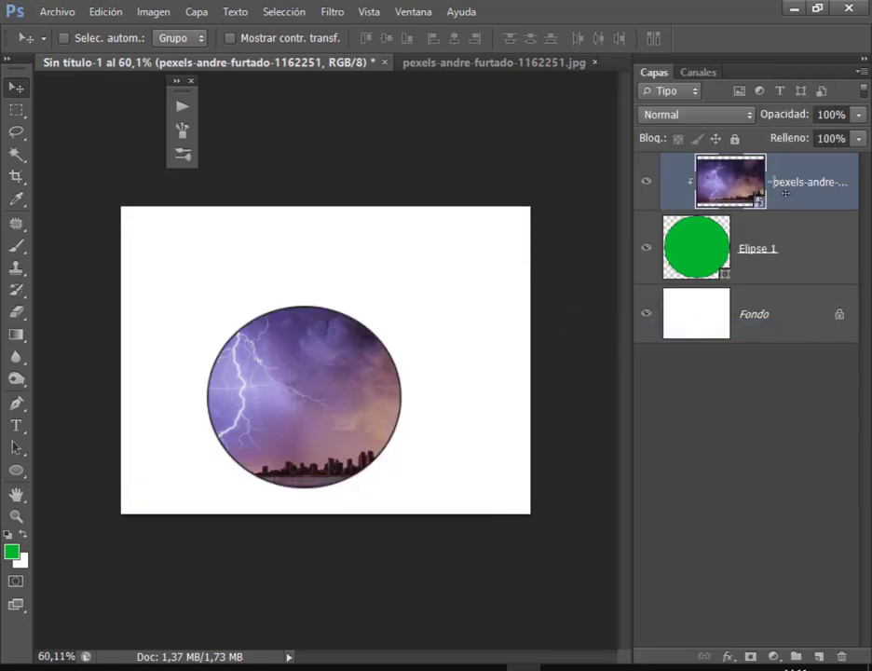
left_click_drag(302, 392, 299, 453)
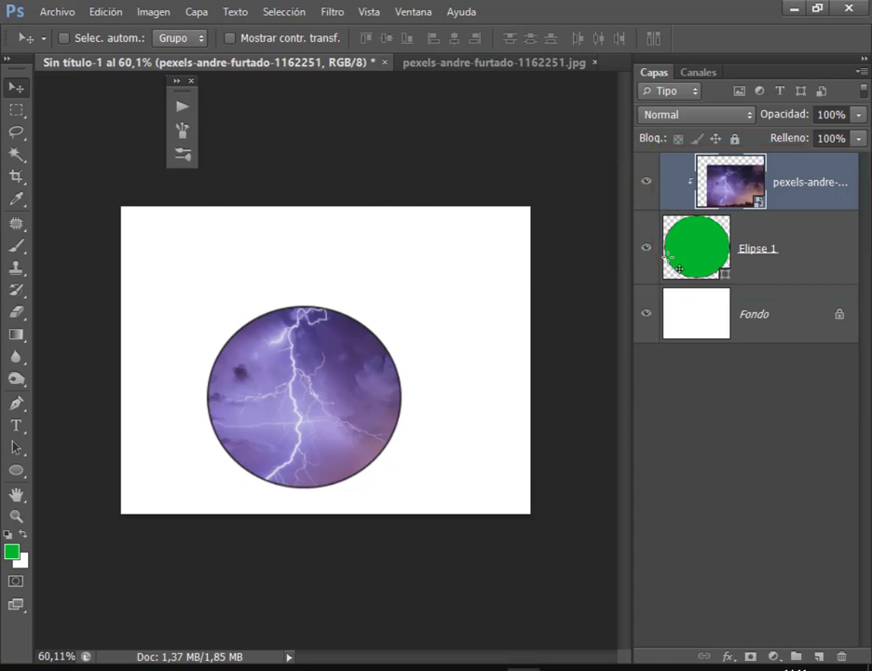
Step: Select Elipse 1 and close the separate lightning photo tab
left_click(679, 269)
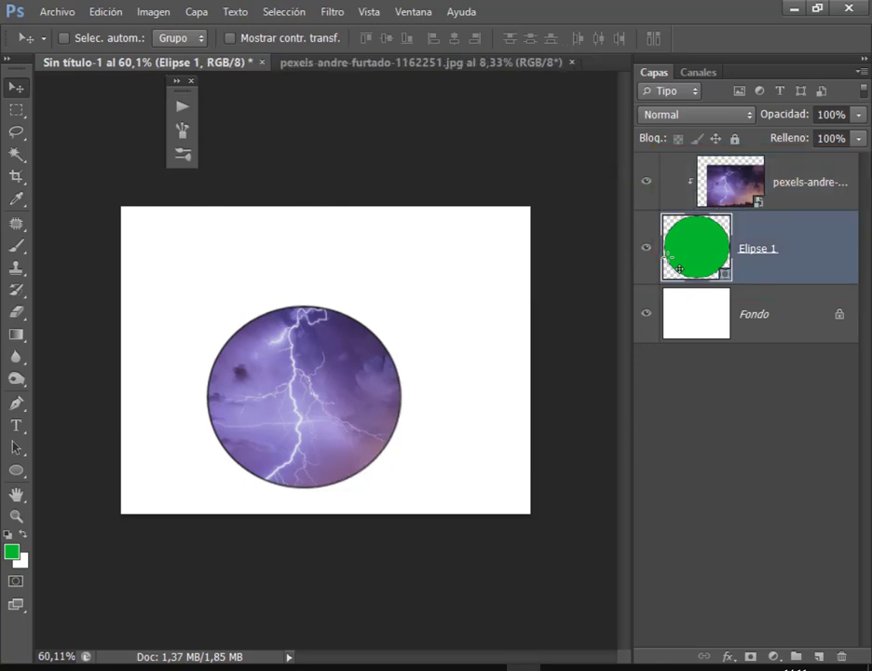
left_click(573, 62)
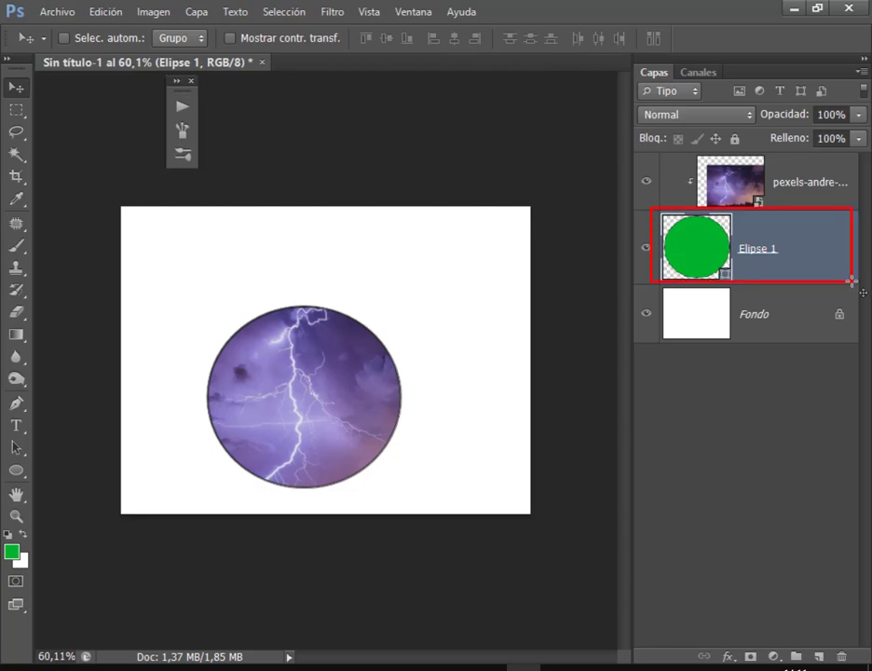
left_click(57, 12)
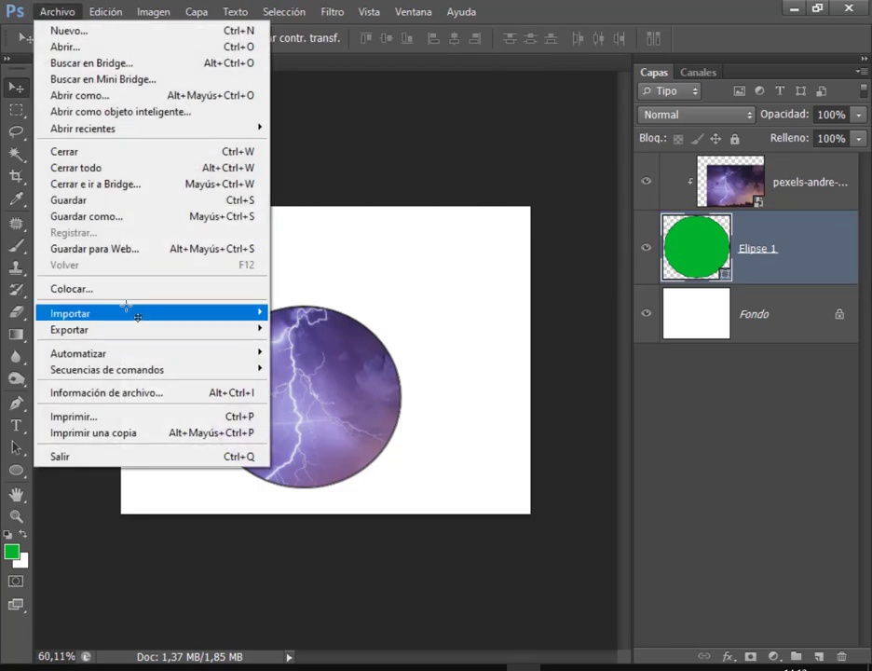
Step: Place the pexels-quang-nguyen-vinh-2145820 sunset photo and commit it
left_click(132, 289)
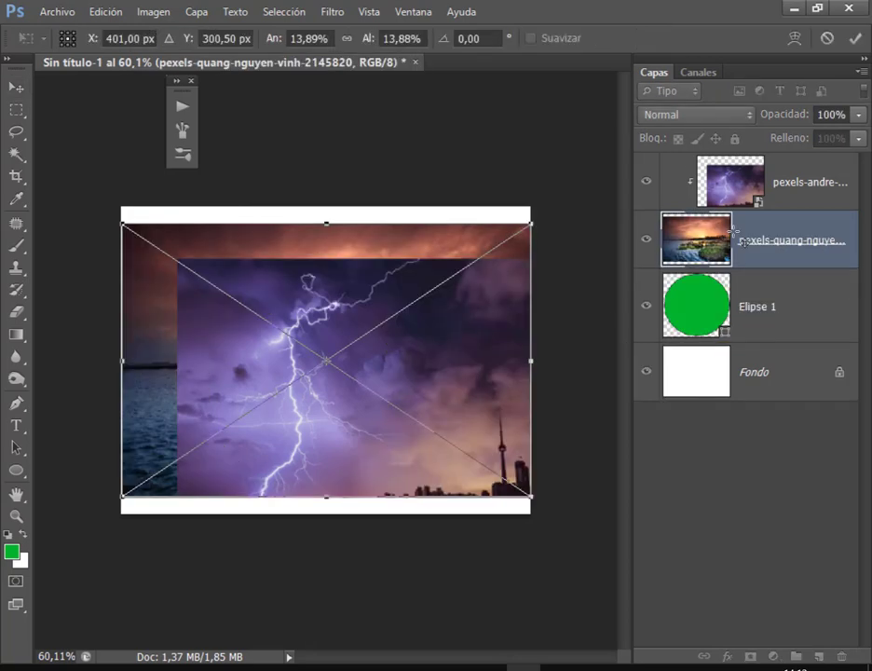
key("Return")
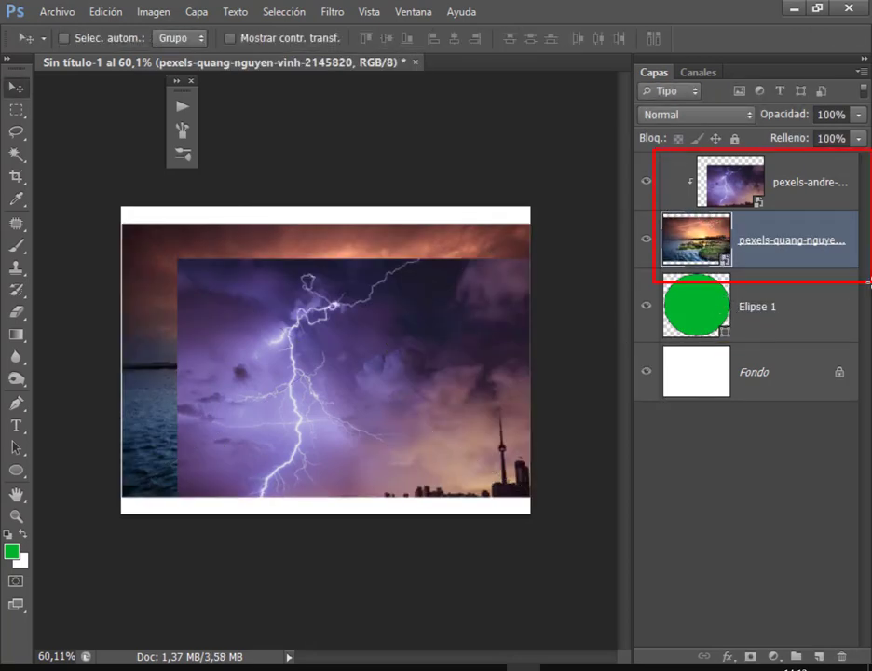
left_click(692, 170, "alt")
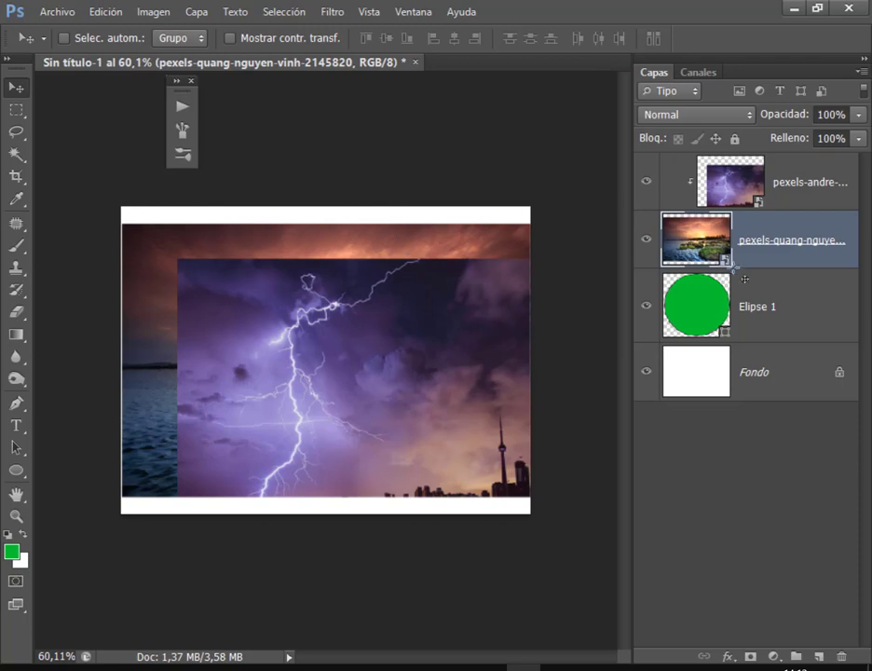
Step: Clip the seascape layer to the circle, shift it upward, and hide the lightning photo
right_click(783, 237)
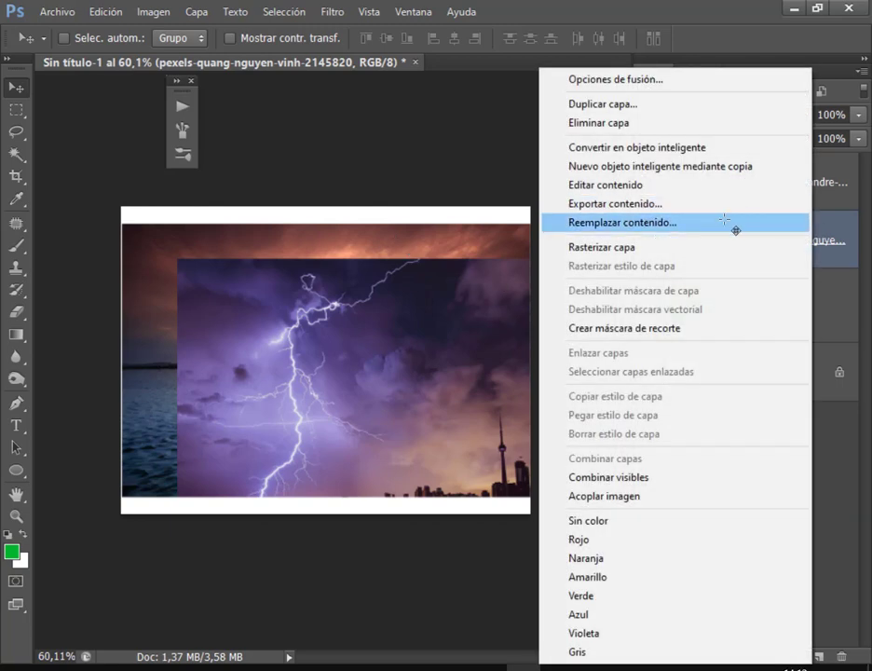
left_click(607, 328)
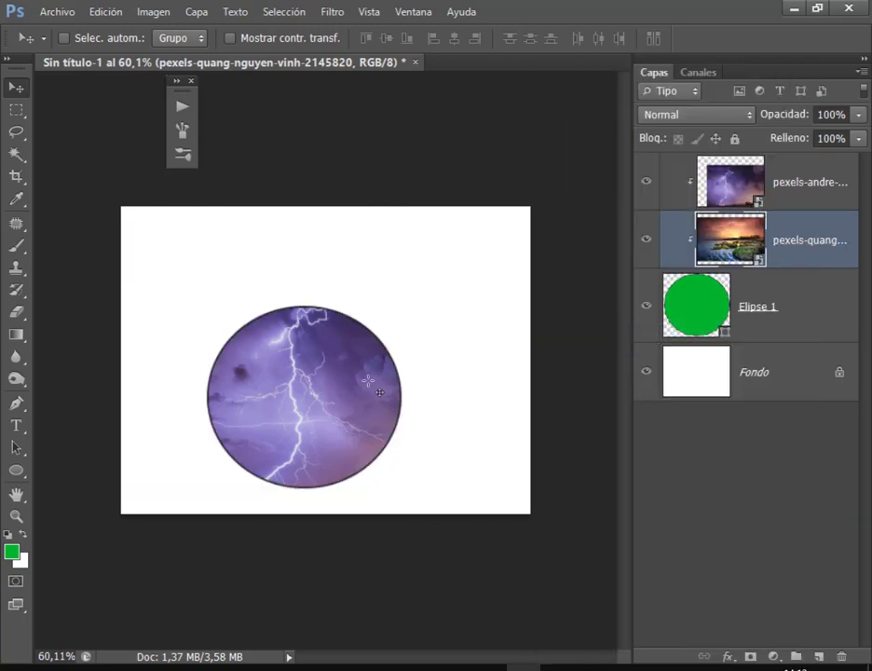
left_click_drag(332, 381, 313, 354)
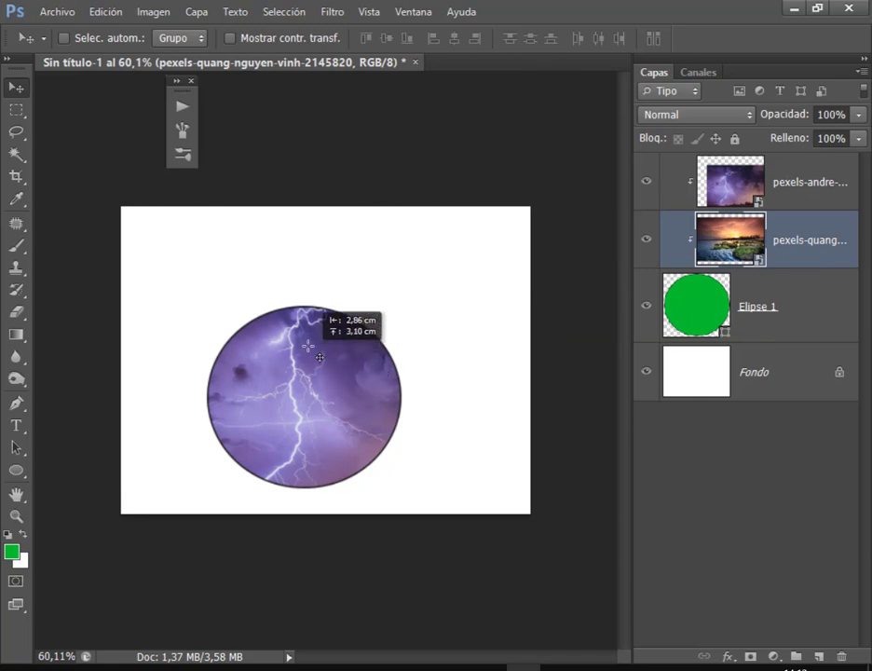
left_click_drag(384, 387, 354, 399)
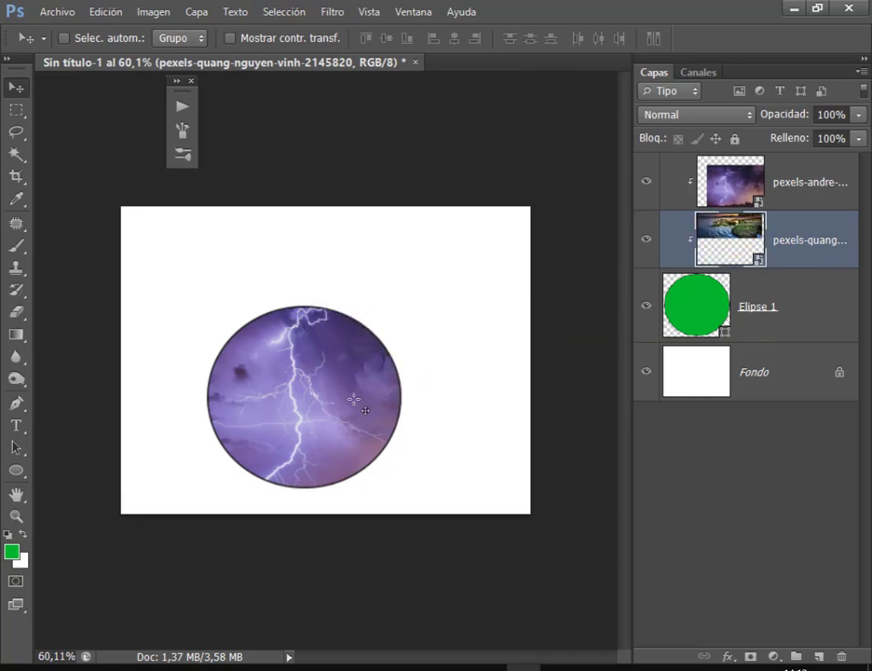
left_click(787, 171)
left_click(646, 180)
Step: Show the lightning photo again, scale it down and move it onto the circle's top half
left_click(646, 181)
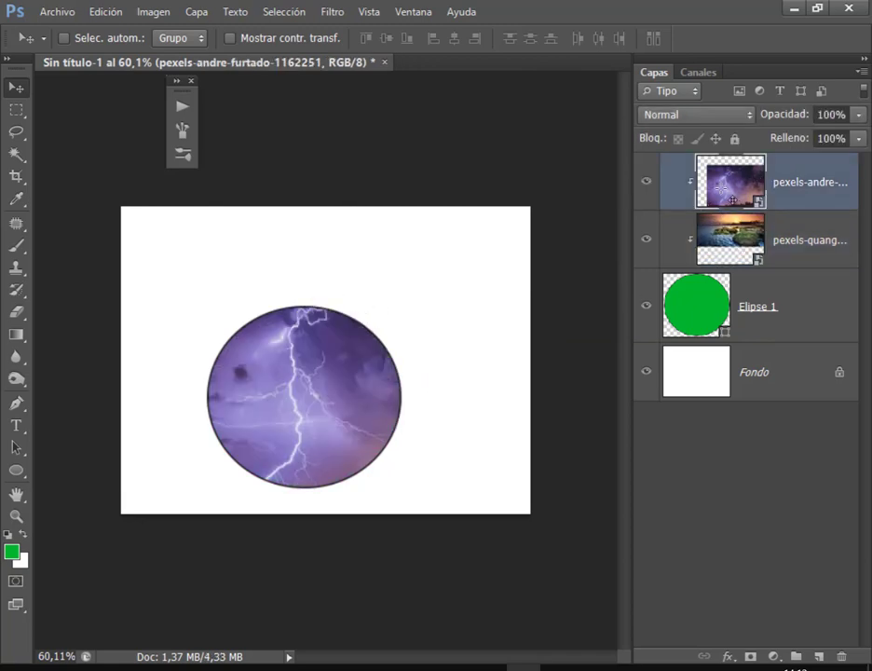
left_click_drag(346, 350, 352, 445)
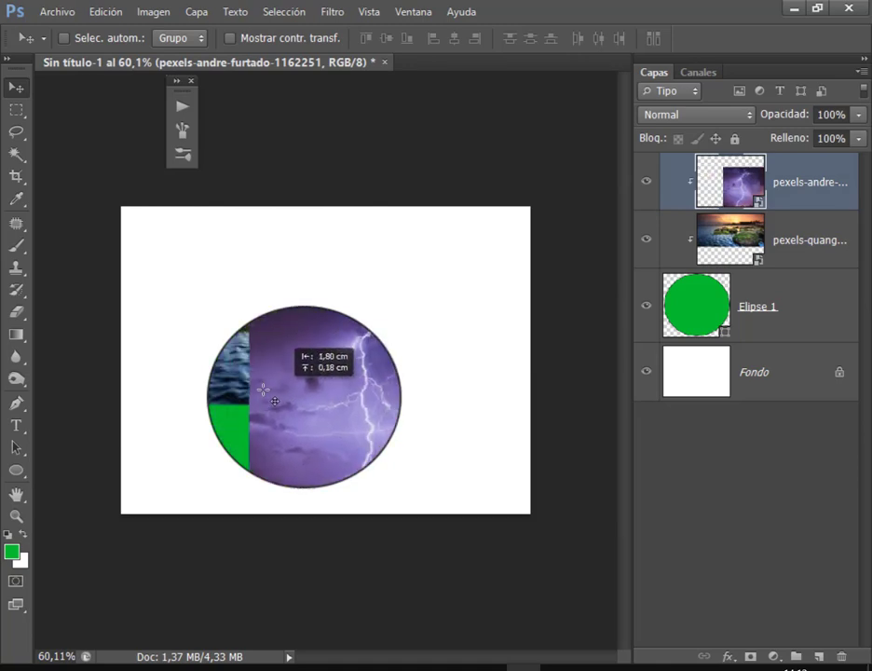
key("ctrl+t")
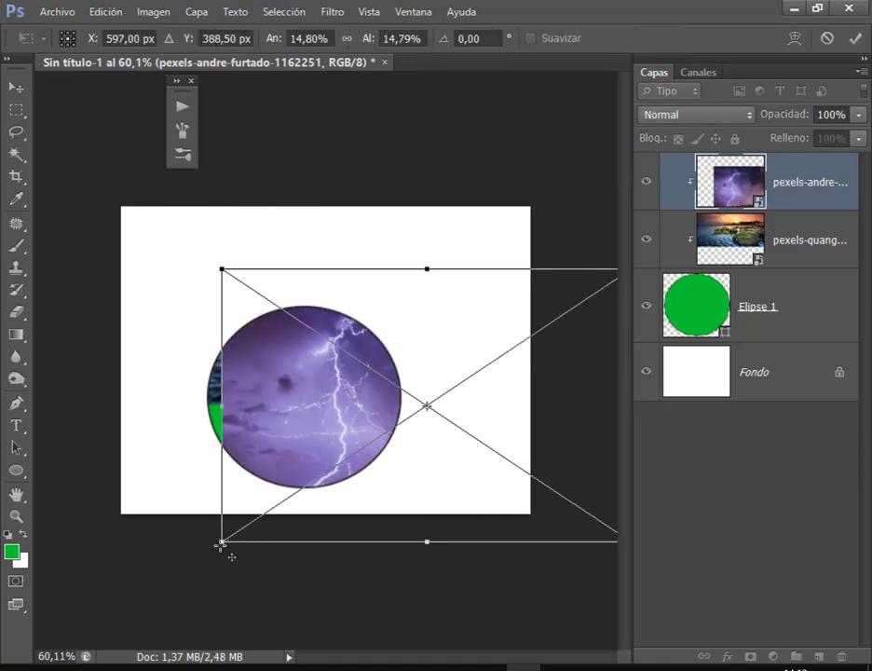
left_click_drag(222, 544, 470, 369)
mouse_move(503, 335)
left_mouse_down()
mouse_move(277, 375)
mouse_move(291, 416)
mouse_move(326, 402)
mouse_move(373, 426)
mouse_move(389, 354)
mouse_move(382, 347)
mouse_move(365, 416)
mouse_move(430, 431)
mouse_move(415, 421)
left_mouse_up()
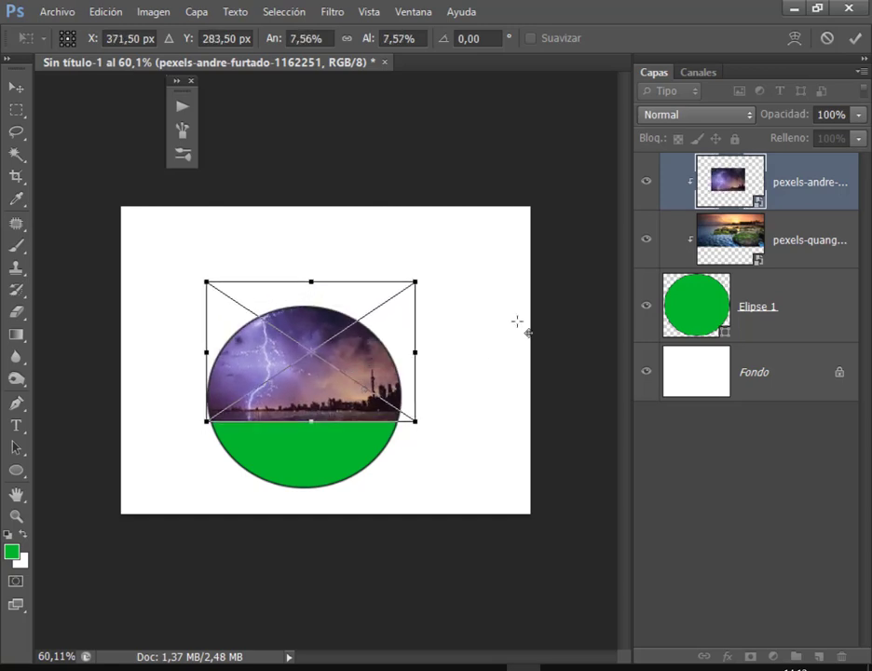
key("Return")
key("alt+bracketleft")
Step: Move the seascape into the circle's lower half, then shift both photos down together
mouse_move(465, 355)
left_mouse_down()
mouse_move(330, 452)
mouse_move(330, 410)
mouse_move(326, 429)
mouse_move(293, 397)
mouse_move(293, 382)
left_mouse_up()
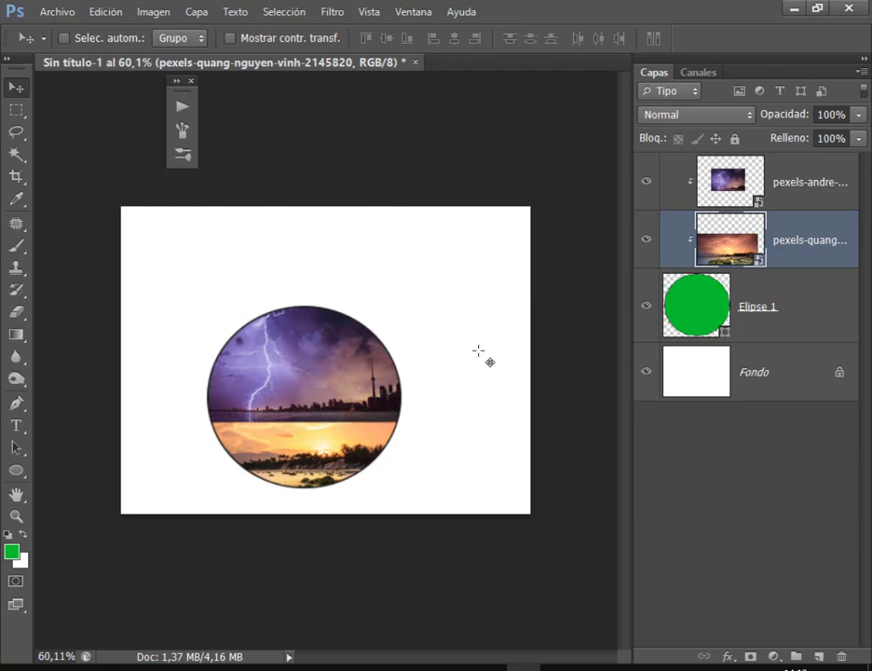
left_click(737, 196, "shift")
left_click_drag(360, 328, 358, 371)
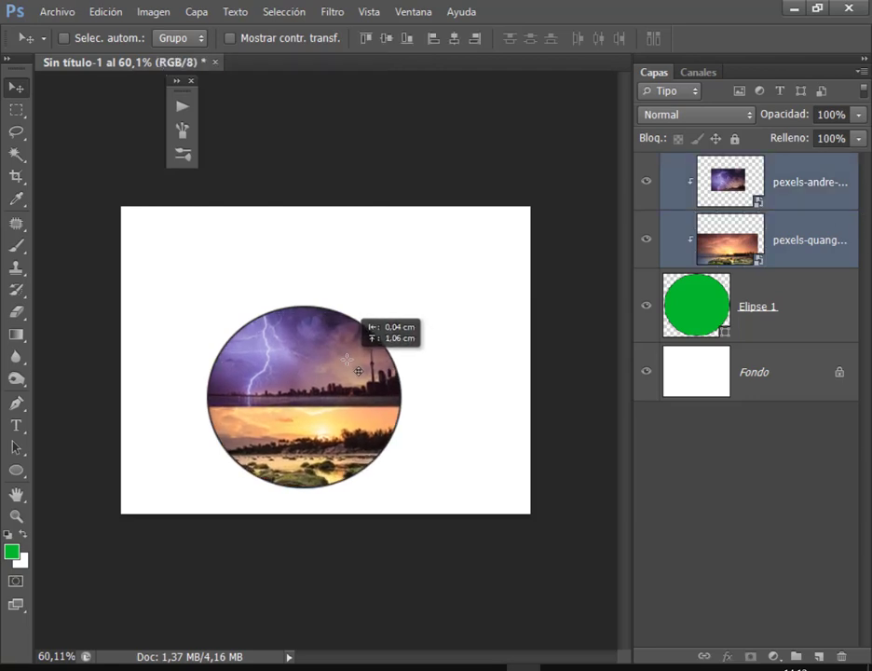
left_click(750, 177)
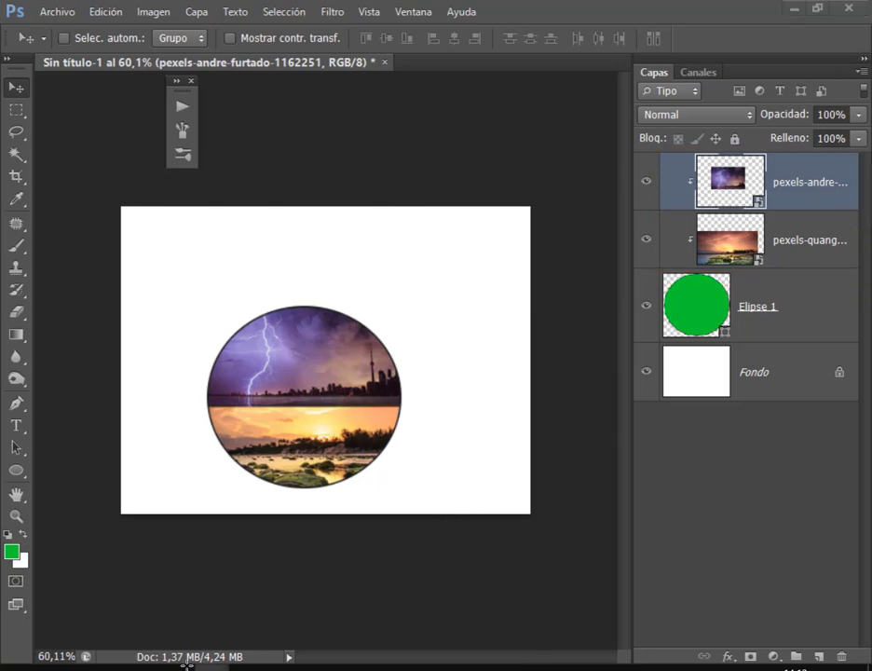
Step: Close the floating panel and rasterize both the lightning and seascape photo layers
key("alt+Tab")
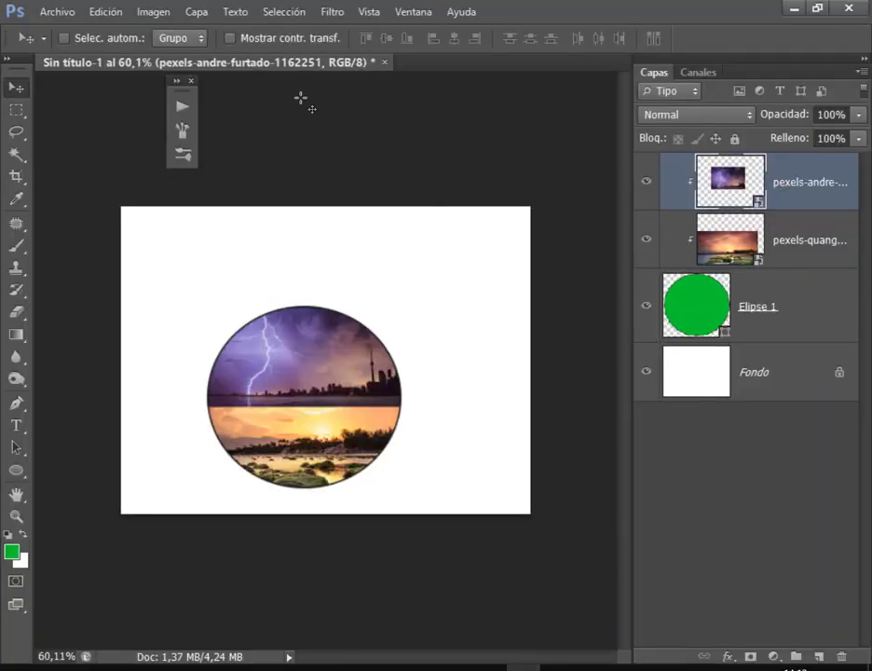
left_click(194, 81)
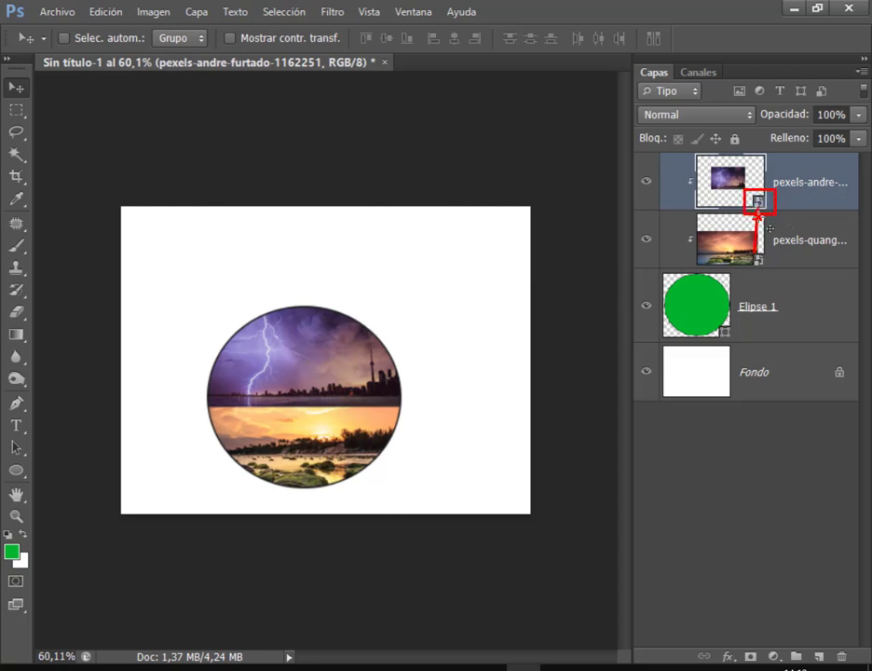
right_click(818, 189)
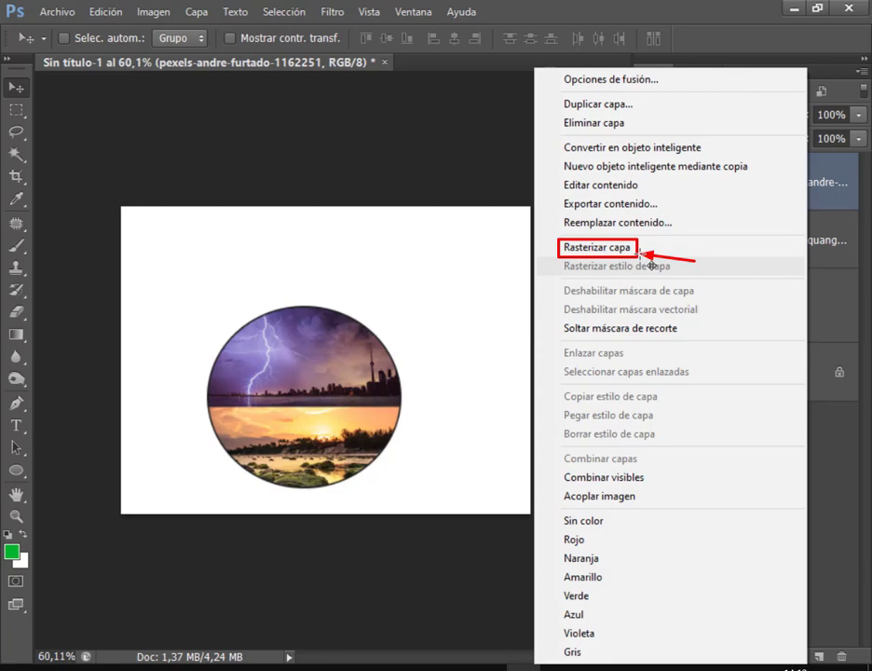
left_click(596, 247)
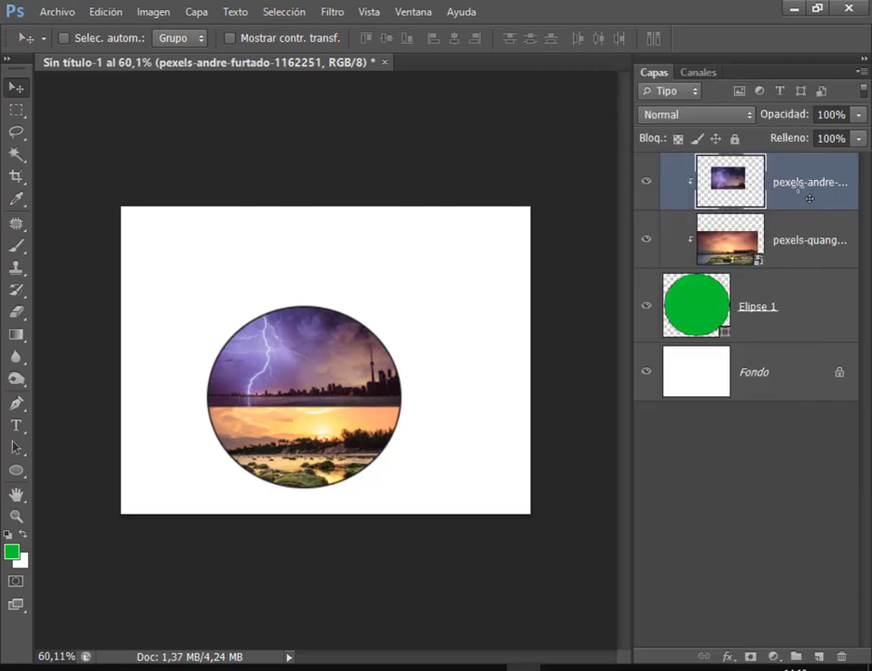
right_click(807, 252)
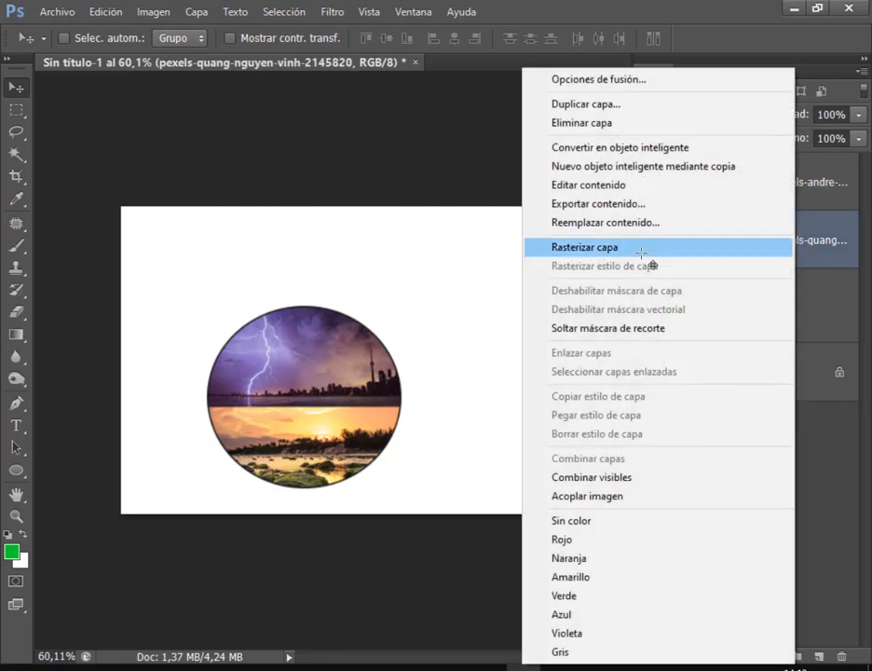
left_click(652, 250)
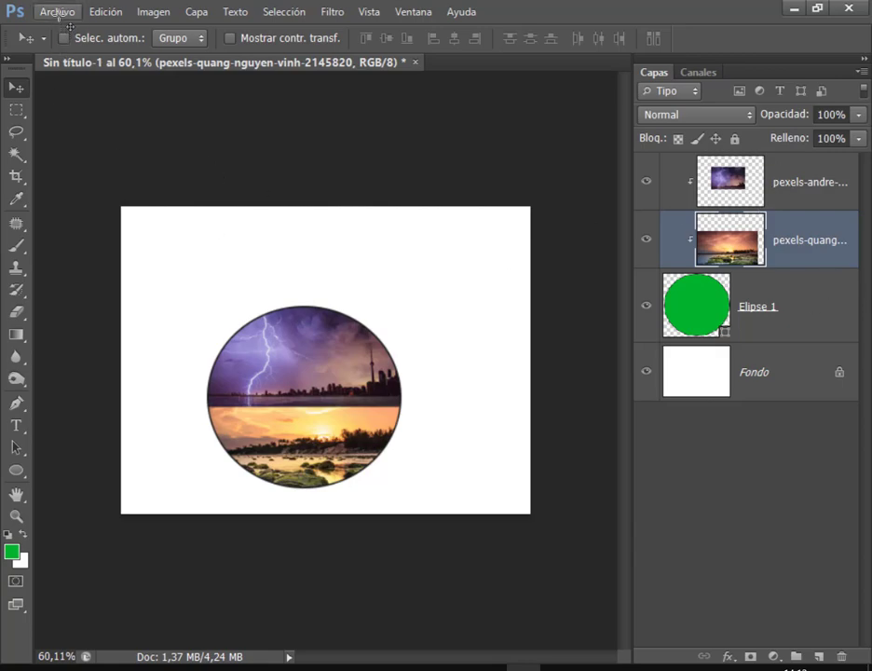
Step: In the Open dialog, browse Escritorio > Photoshop, peek into 1.Miércoles, then open 2.Jueves
left_click(58, 13)
left_click(65, 46)
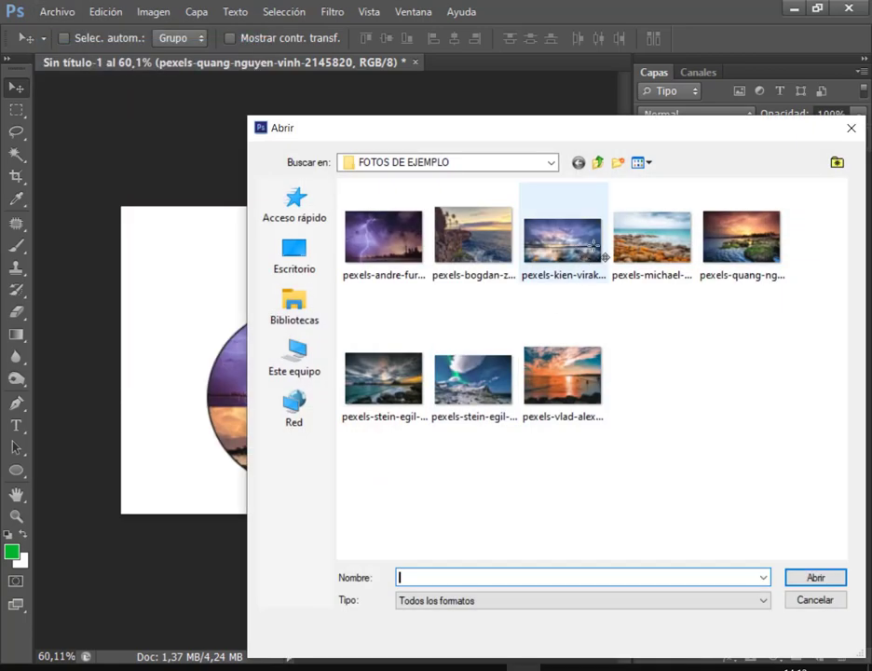
left_click(294, 252)
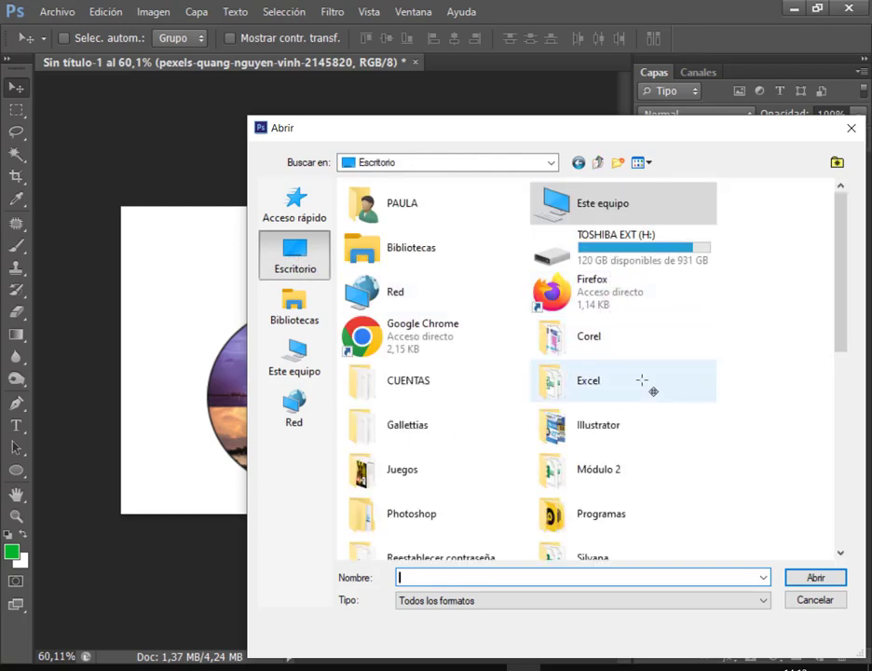
scroll(645, 410, "down", 2)
double_click(363, 242)
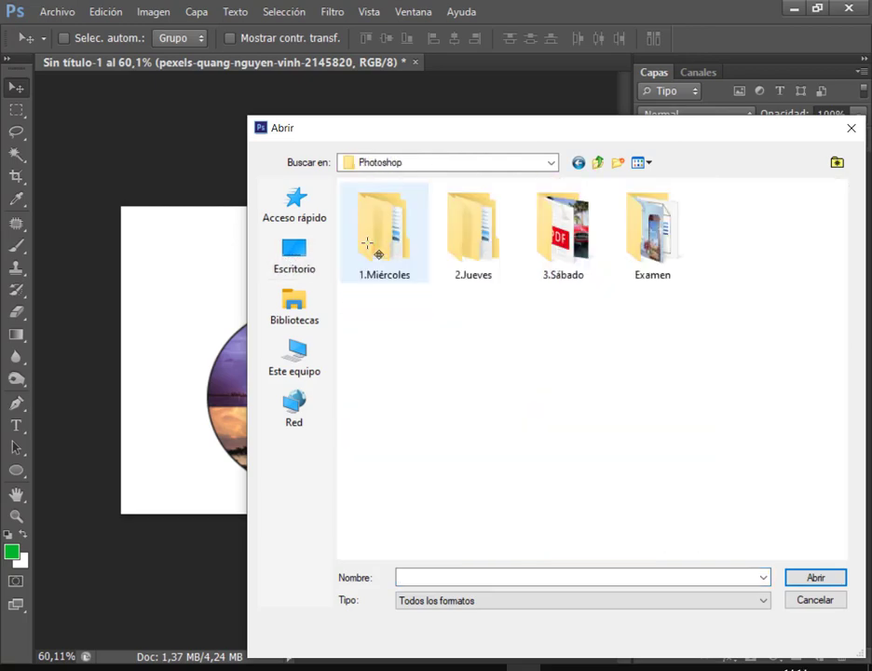
double_click(401, 228)
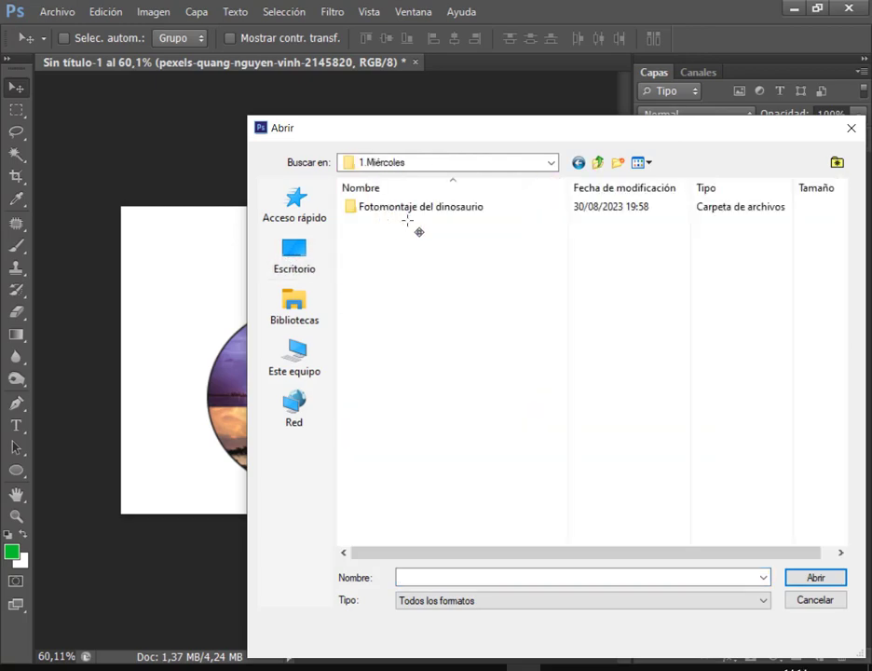
left_click(597, 162)
double_click(477, 272)
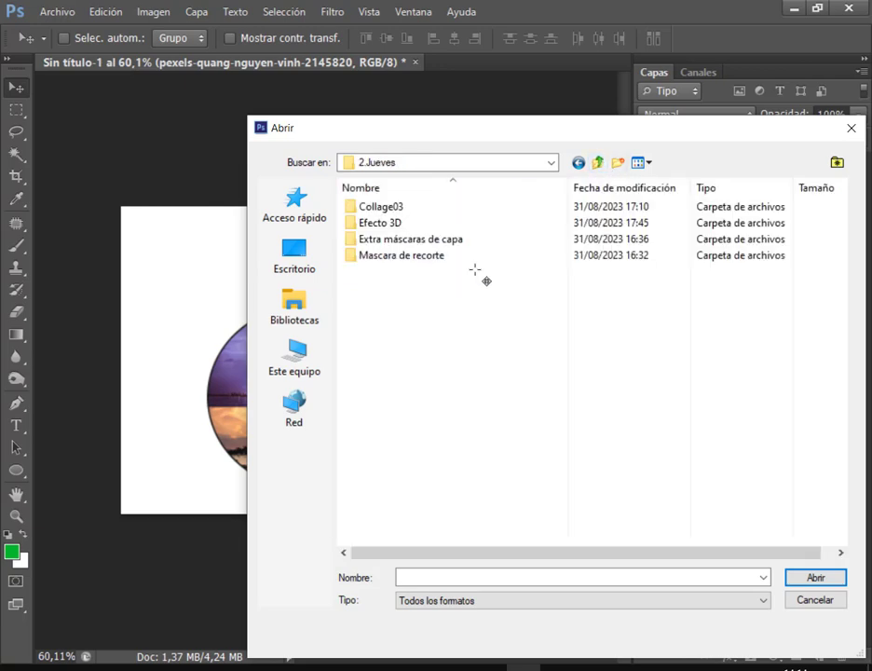
Step: Cancel Open, browse to Escritorio > Photoshop > 3.Sábado, and drag 1960-corvette-chevrolet.jpg into Photoshop
left_click(815, 600)
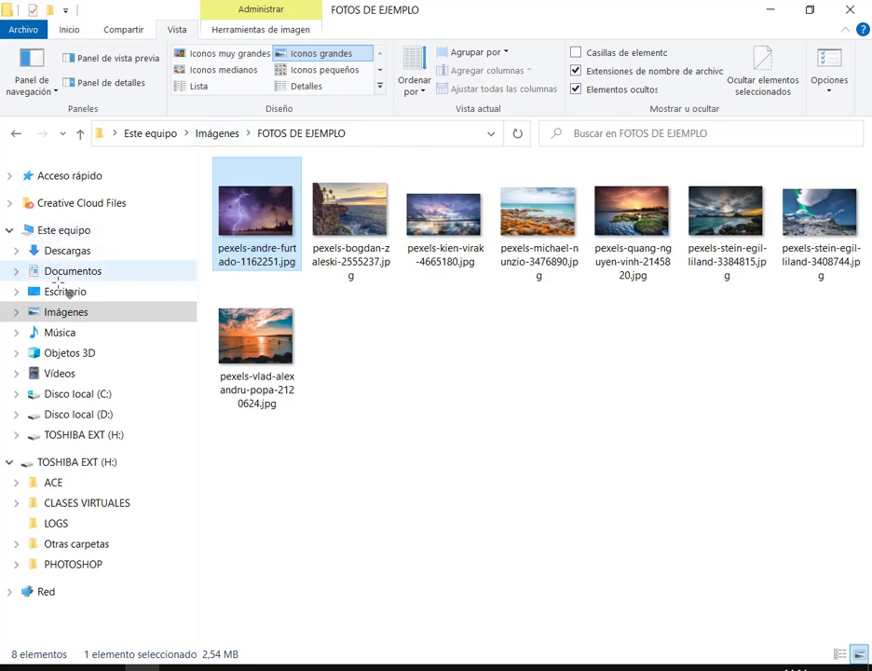
left_click(66, 291)
left_click(447, 330)
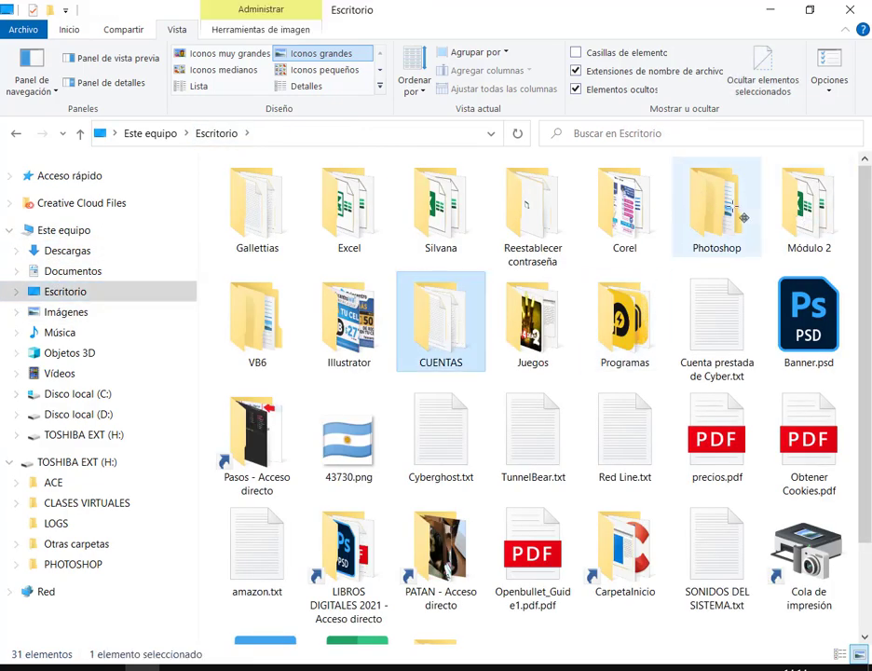
double_click(716, 204)
left_click(445, 205)
double_click(445, 205)
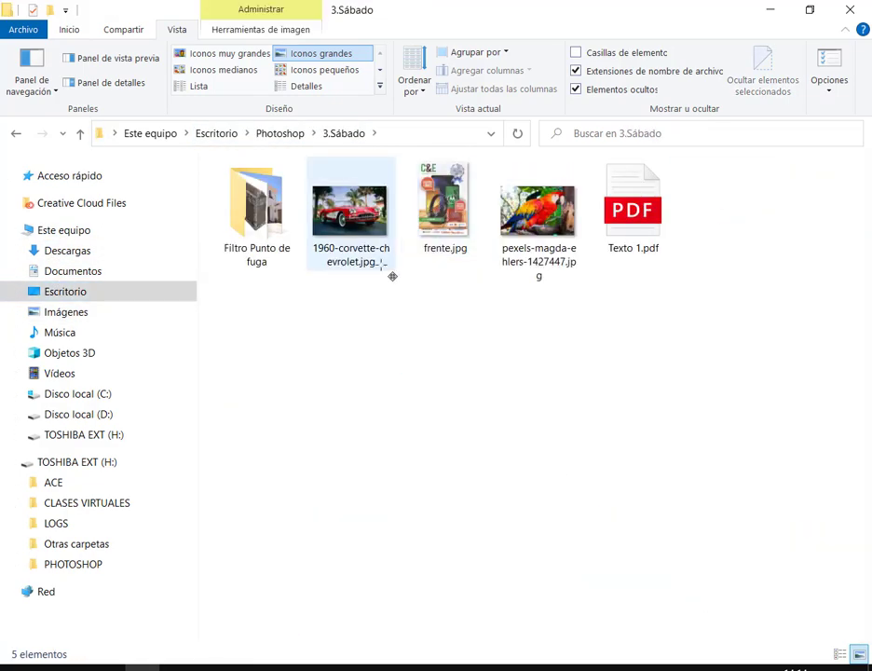
mouse_move(381, 260)
left_mouse_down()
mouse_move(517, 652)
mouse_move(546, 208)
left_mouse_up()
Step: Open the Corvette photo past the missing-profile warning and pick the freehand Lasso, pointing out its selection modes
left_click(587, 395)
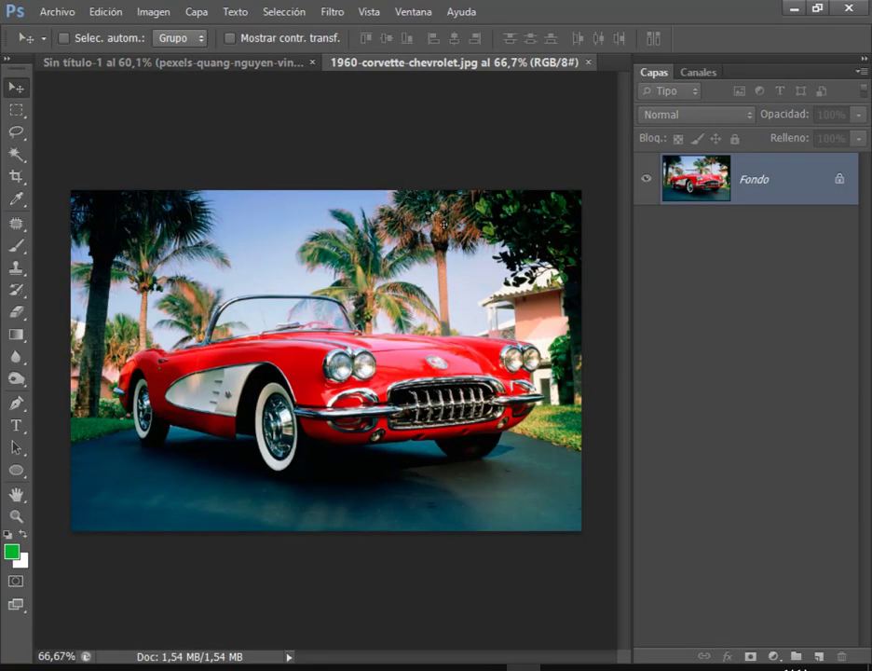
left_click(27, 140)
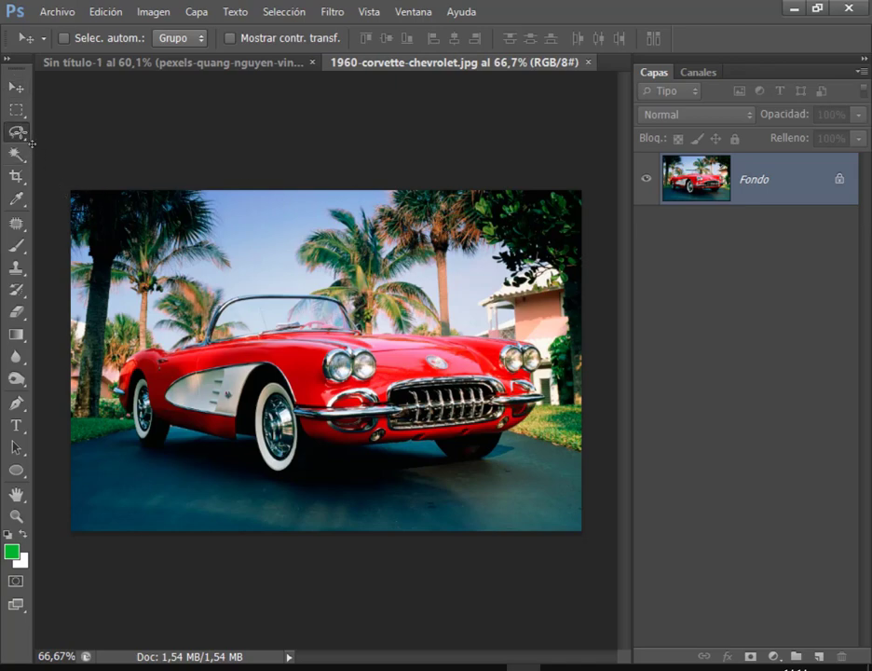
left_click(27, 140)
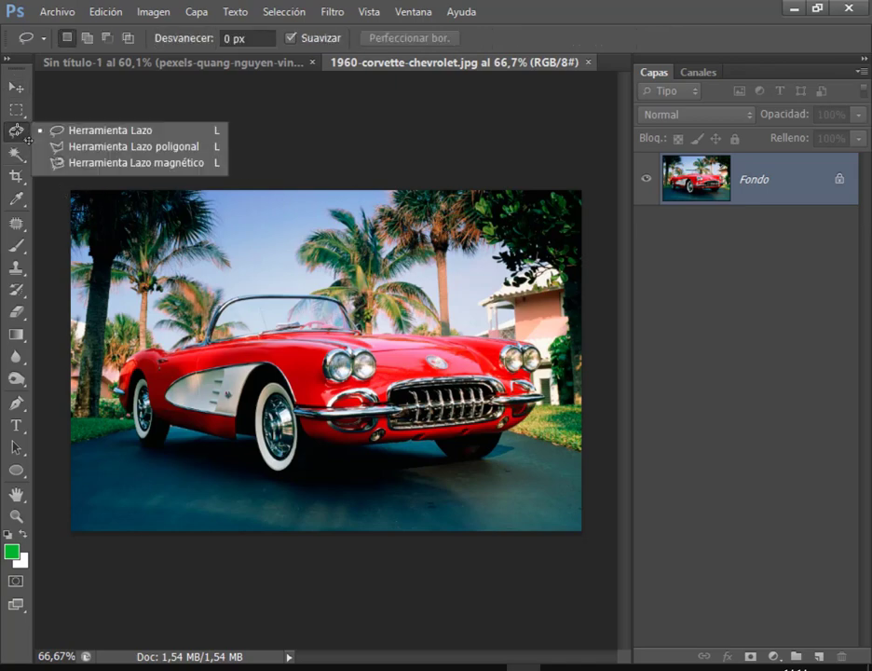
left_click(100, 136)
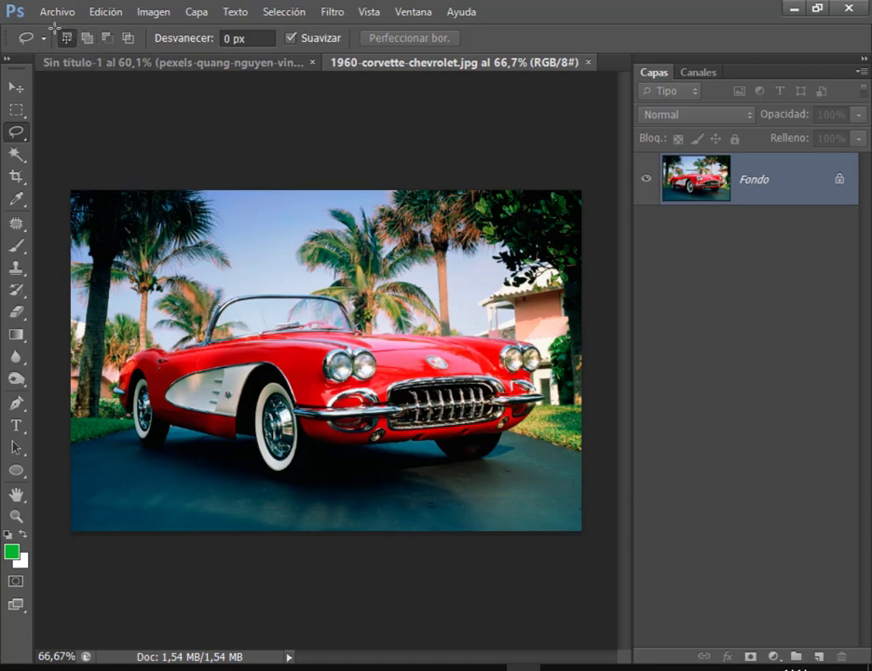
left_click_drag(54, 27, 144, 51)
left_click_drag(66, 91, 70, 54)
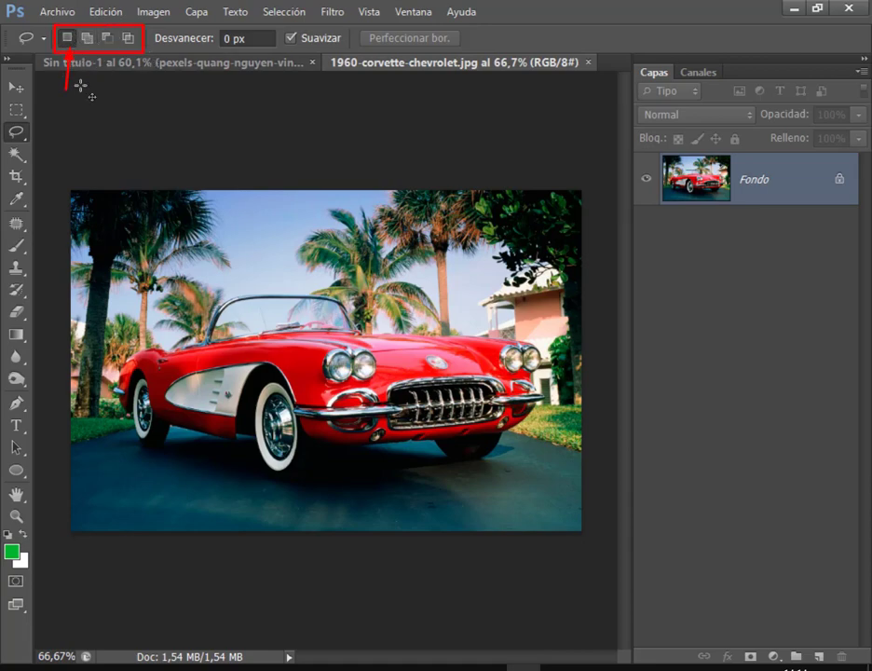
left_click_drag(123, 87, 129, 49)
key("Escape")
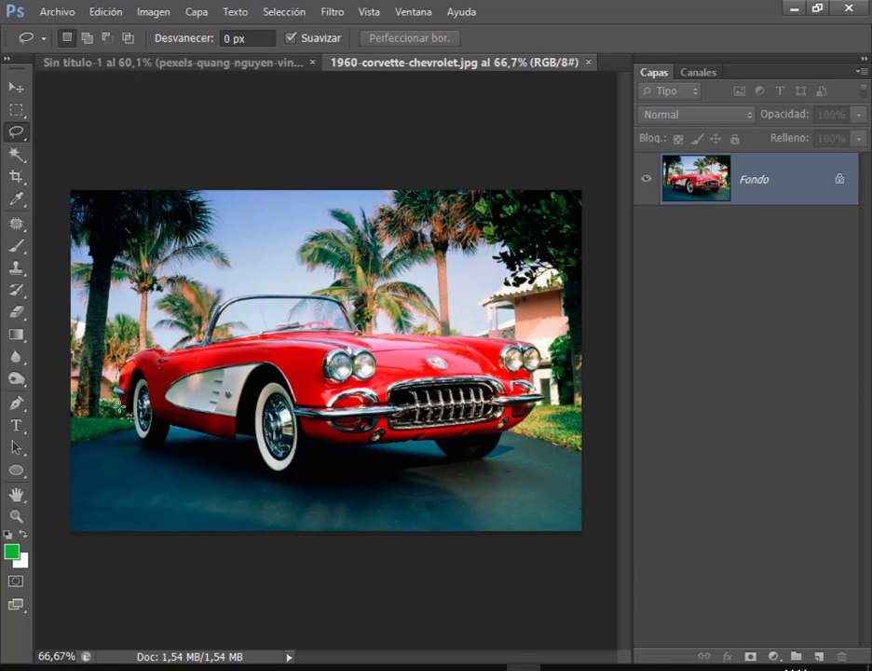
Step: Lasso a rough outline around the red Corvette and preview it as a pink Quick Mask
mouse_move(163, 439)
left_mouse_down()
mouse_move(218, 442)
mouse_move(302, 477)
mouse_move(365, 460)
mouse_move(501, 452)
left_mouse_up()
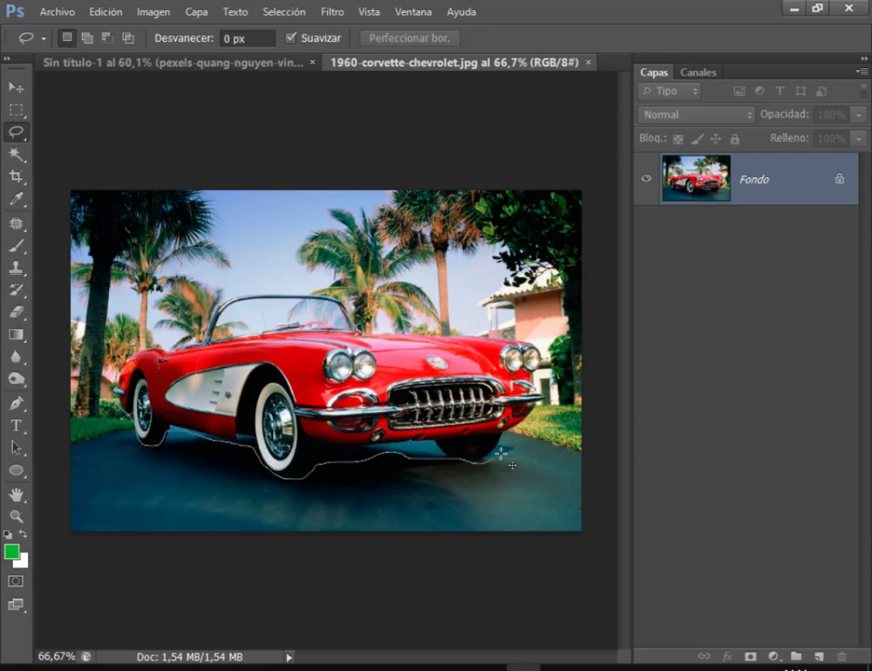
mouse_move(528, 337)
left_mouse_down()
mouse_move(305, 292)
mouse_move(206, 311)
left_mouse_up()
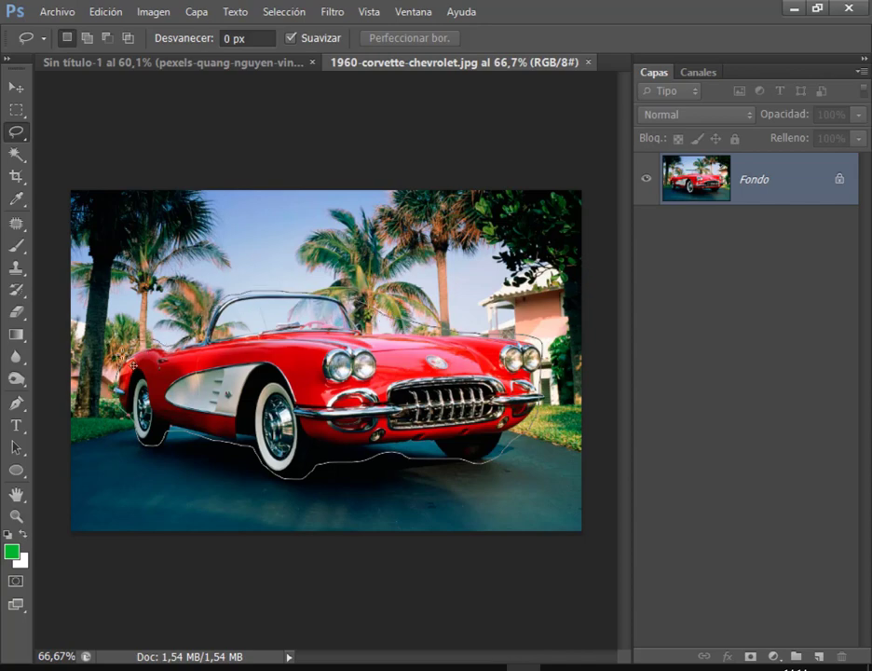
left_click_drag(76, 278, 90, 260)
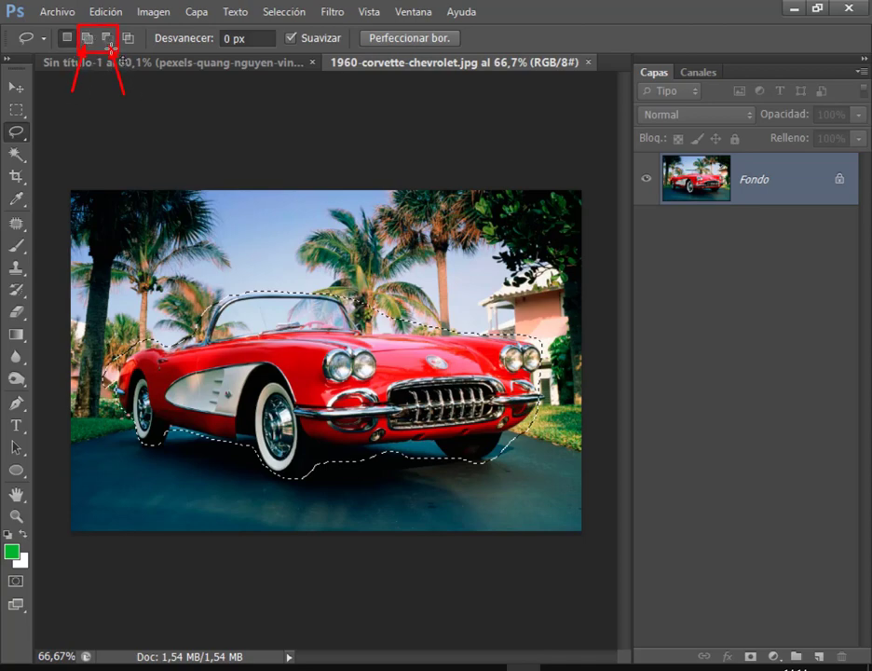
left_click(7, 58)
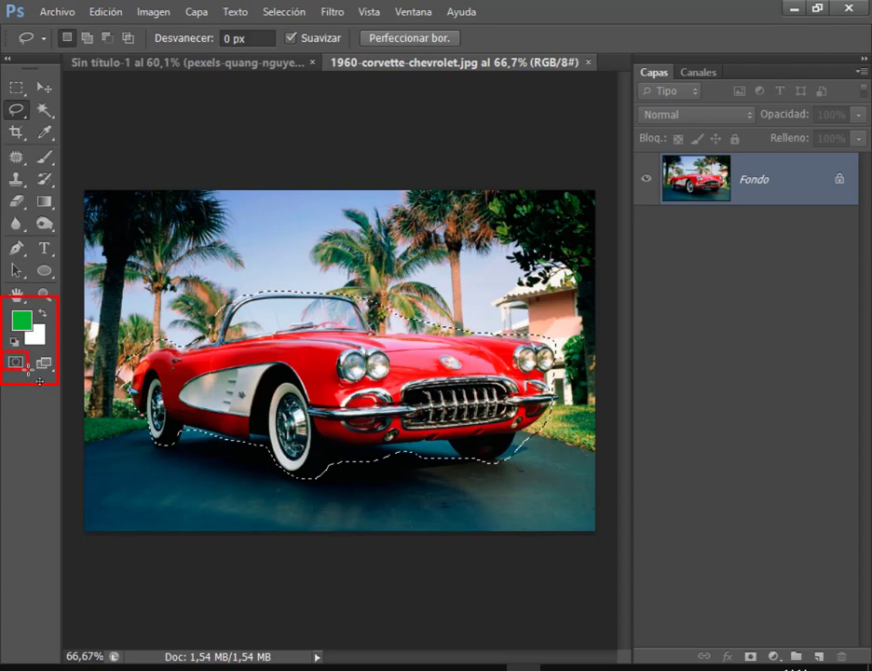
left_click(16, 361)
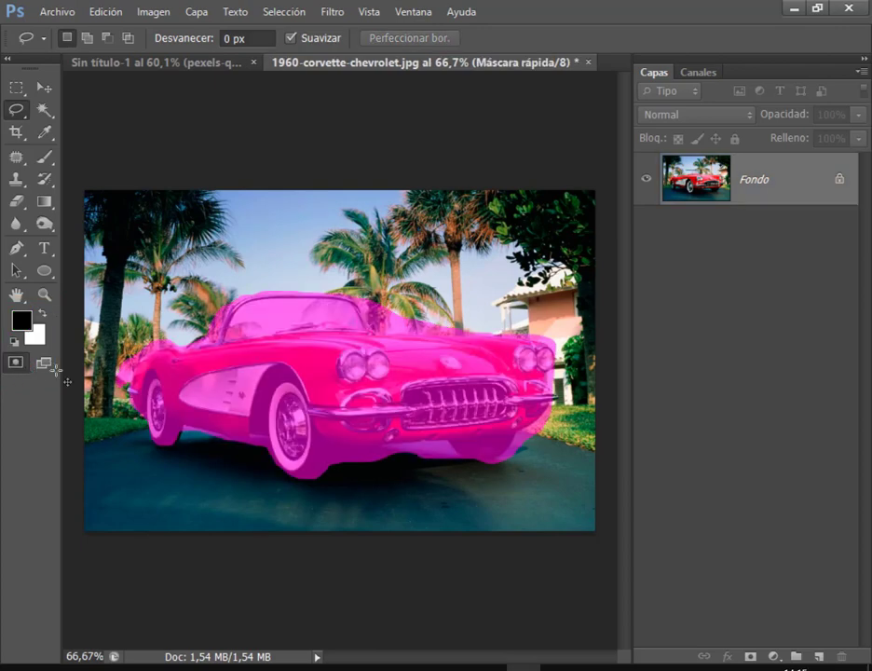
left_click(16, 362)
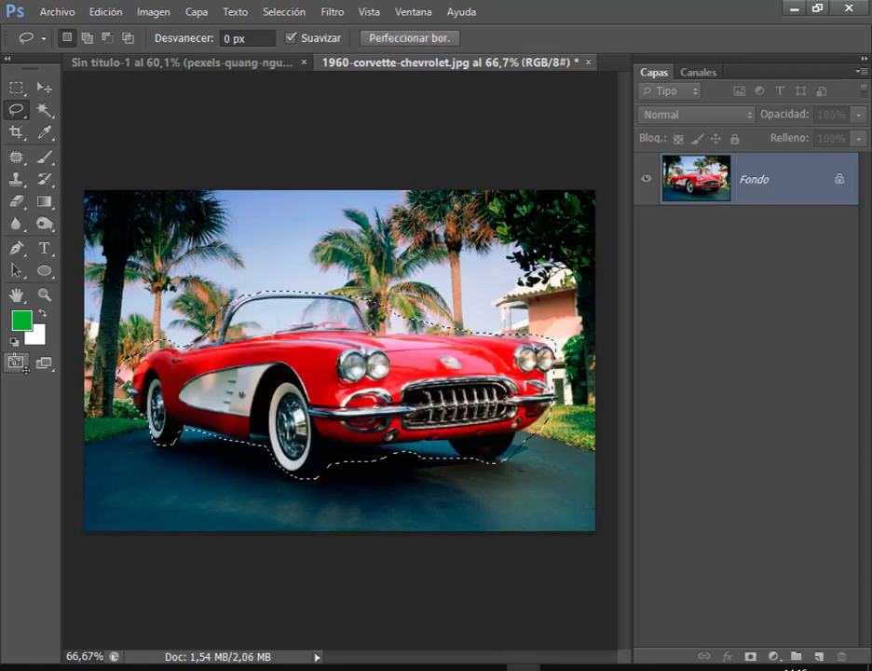
left_click(16, 361)
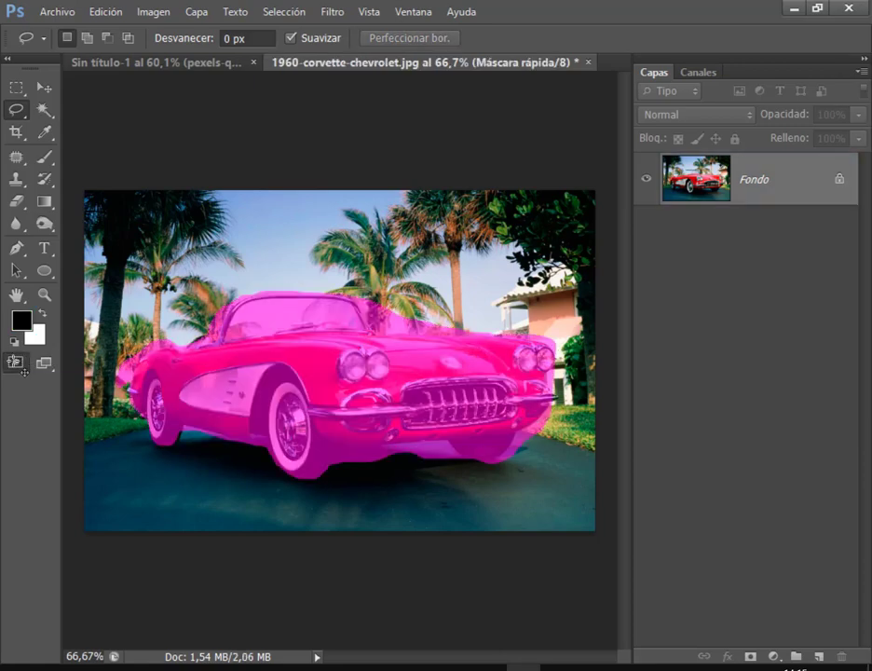
left_click(19, 363)
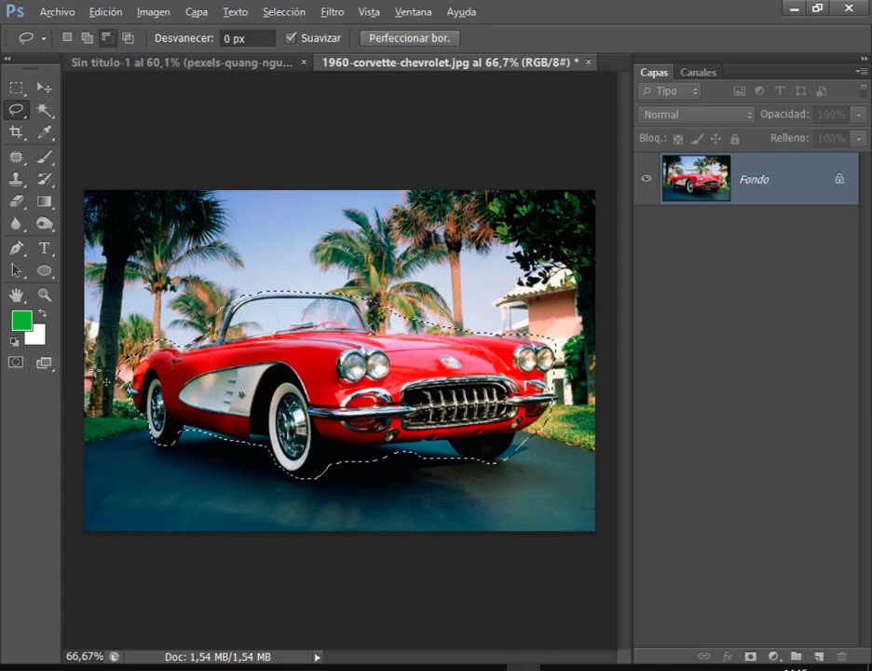
scroll(105, 380, "up", 5)
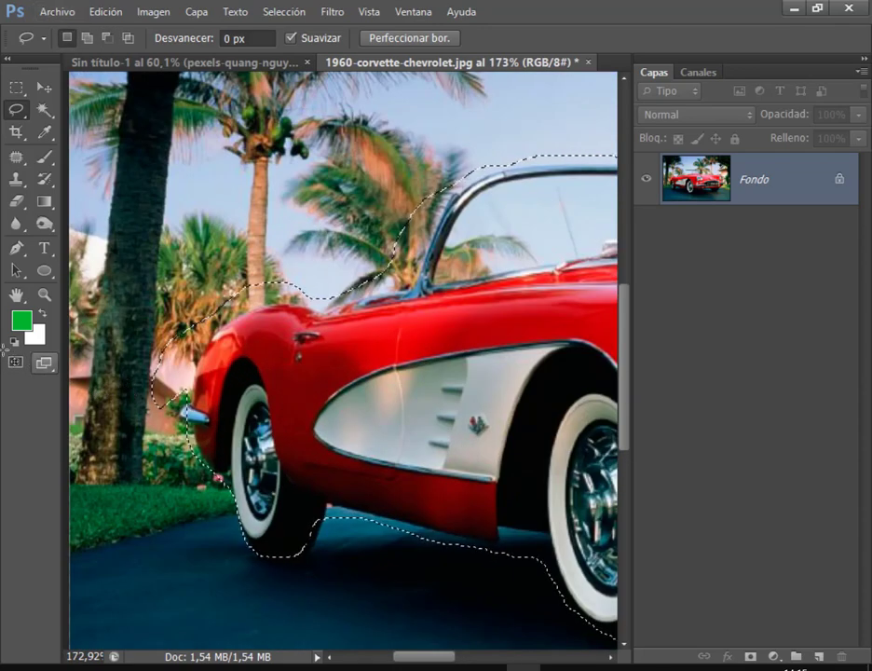
double_click(29, 368)
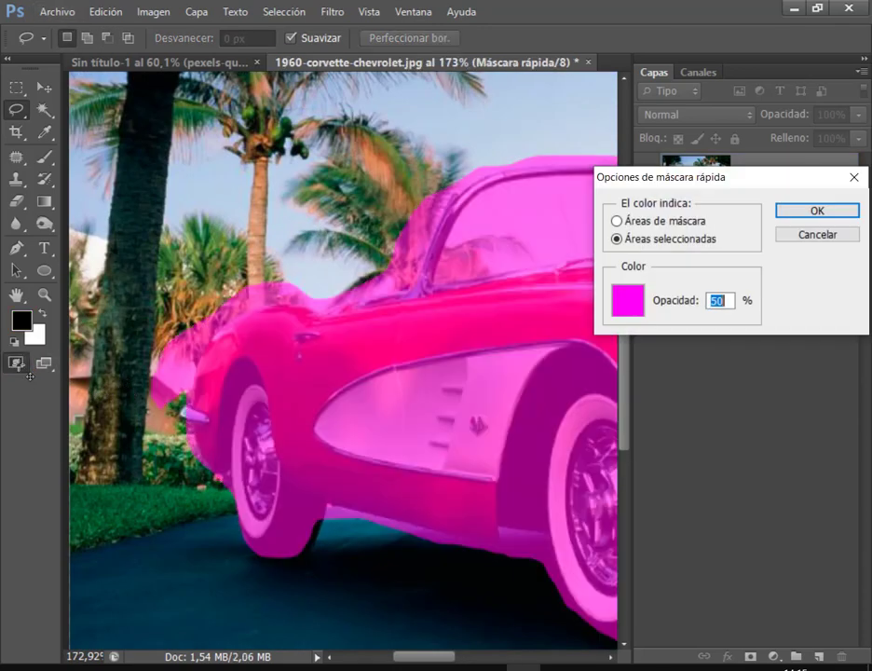
left_click_drag(766, 185, 489, 159)
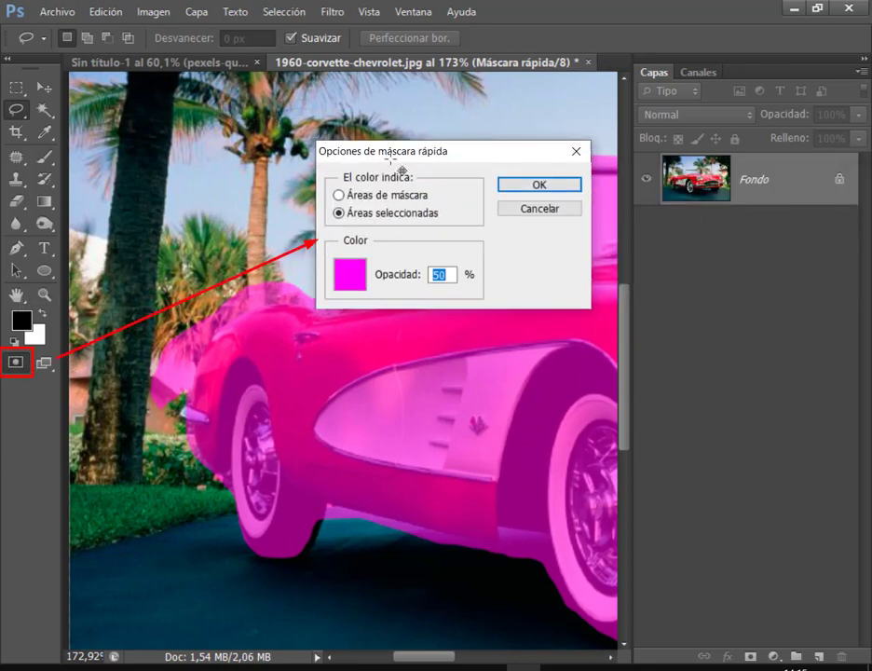
left_click(398, 213)
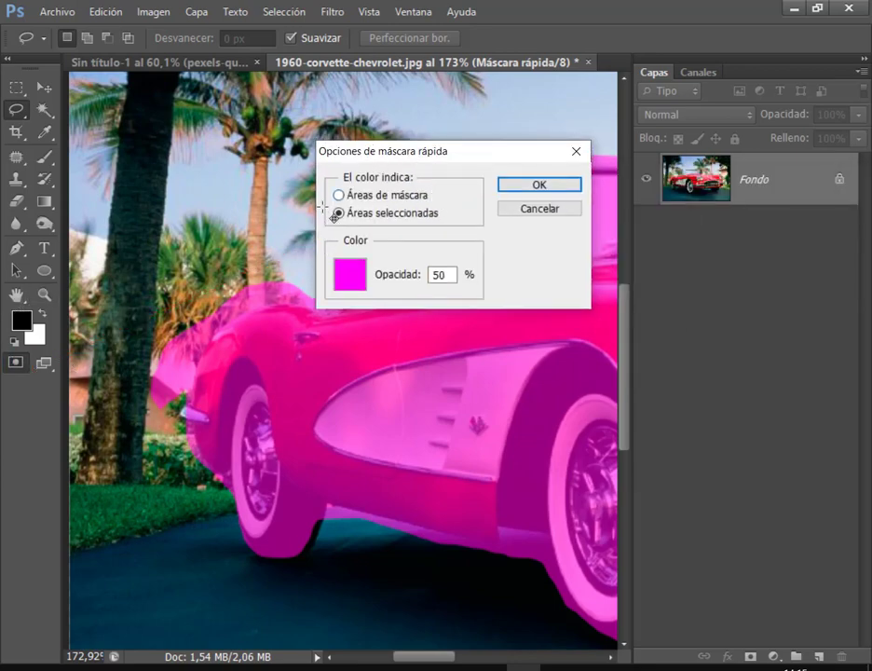
left_click_drag(322, 206, 462, 225)
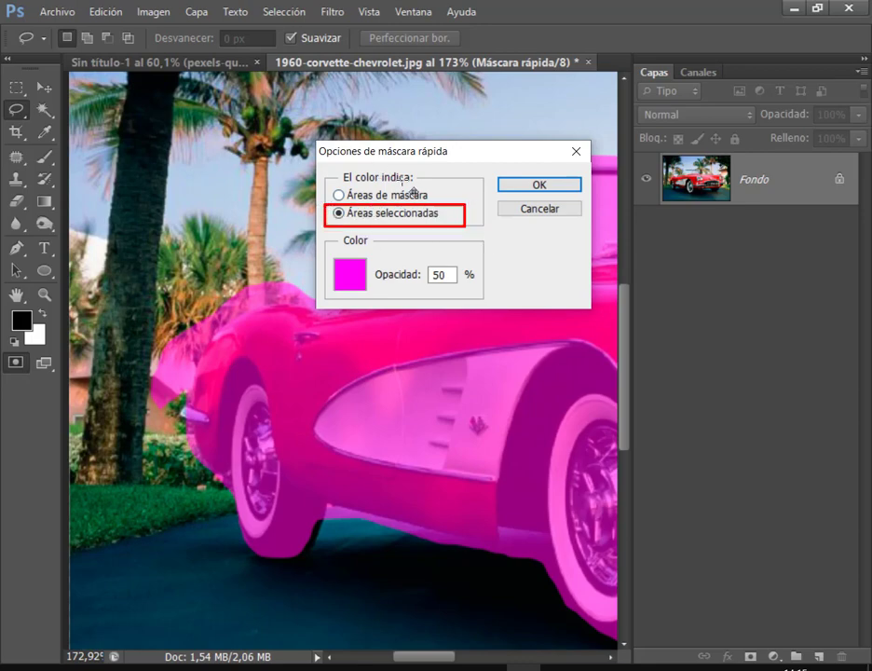
left_click_drag(478, 240, 445, 216)
left_click(540, 209)
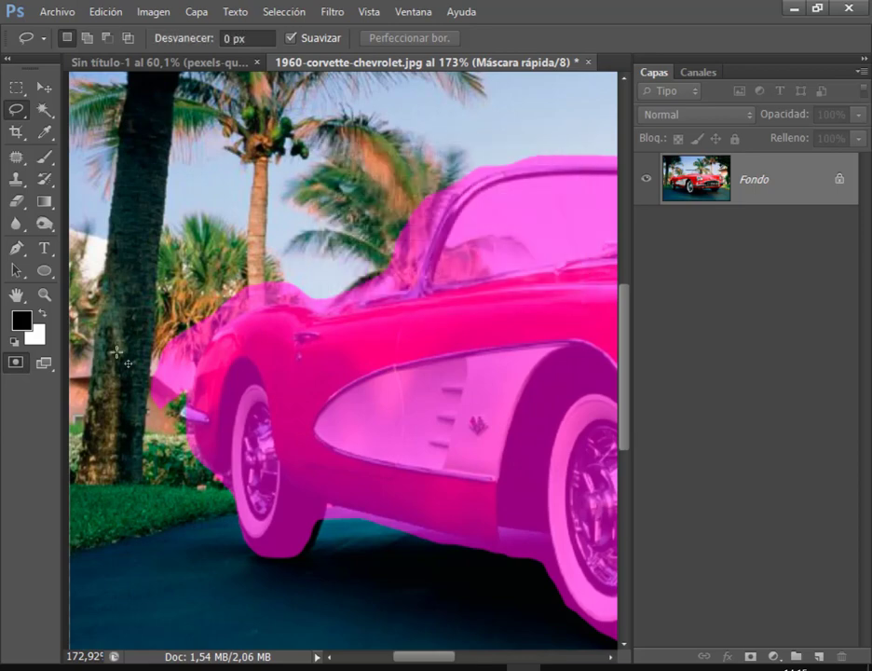
Step: Trim the selection near the tree with Intersect, then set the Lasso to Add to selection
key("q")
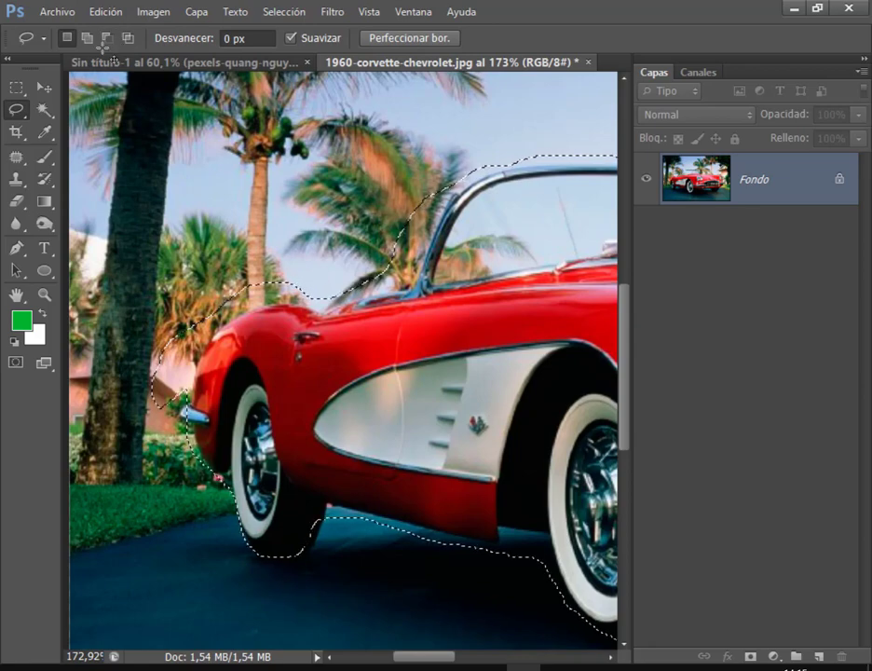
left_click(107, 38)
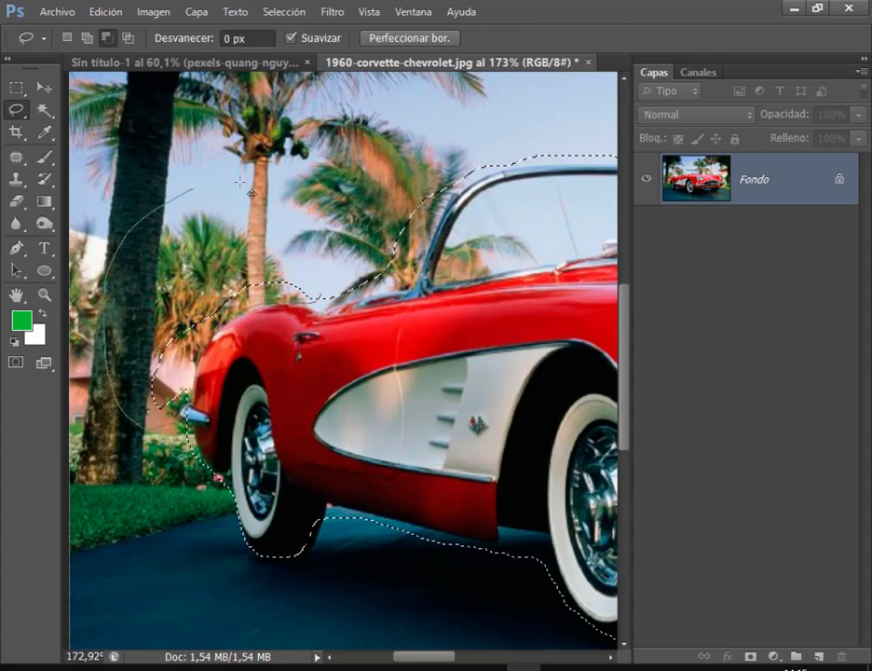
left_click_drag(137, 424, 224, 448)
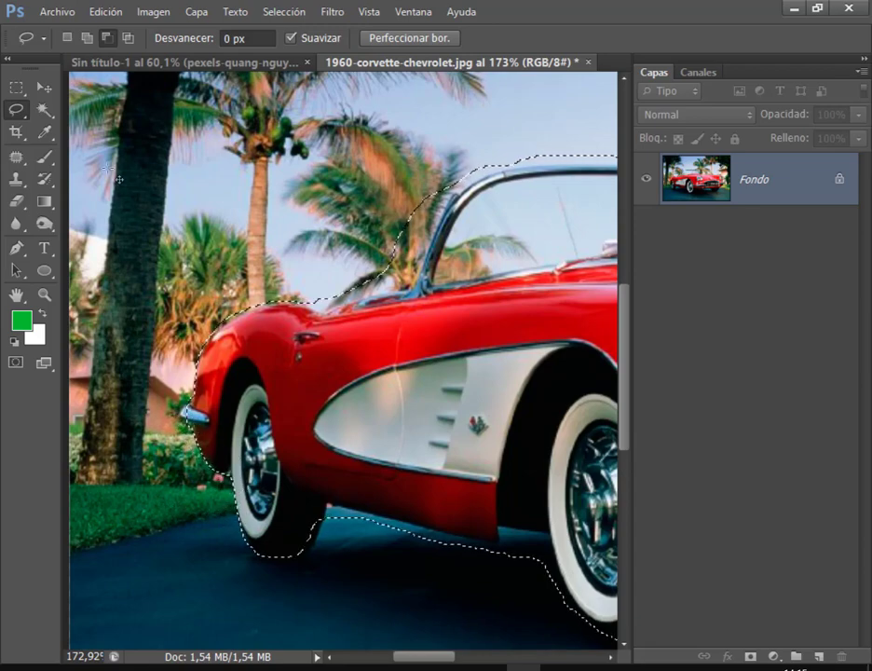
left_click(88, 39)
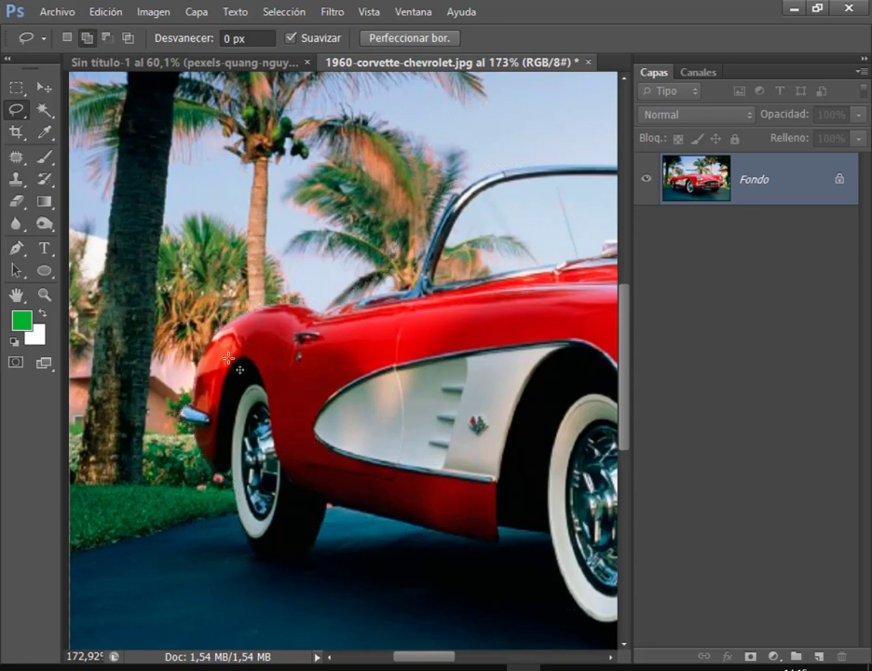
Step: Correct the selection edge along the ground under the car and rear bumper, checking in Quick Mask
key("q")
key("q")
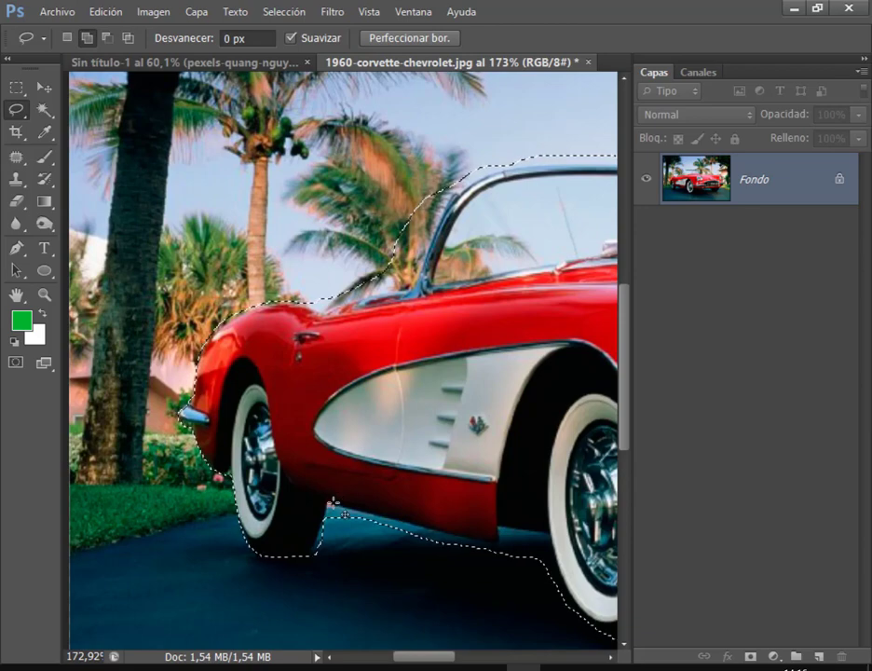
key("q")
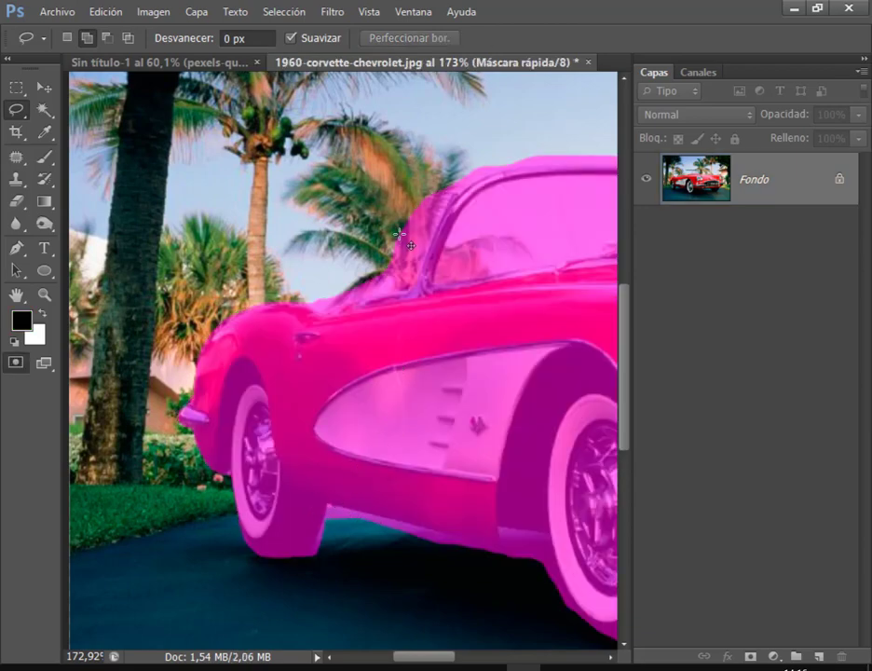
left_click_drag(437, 285, 357, 320)
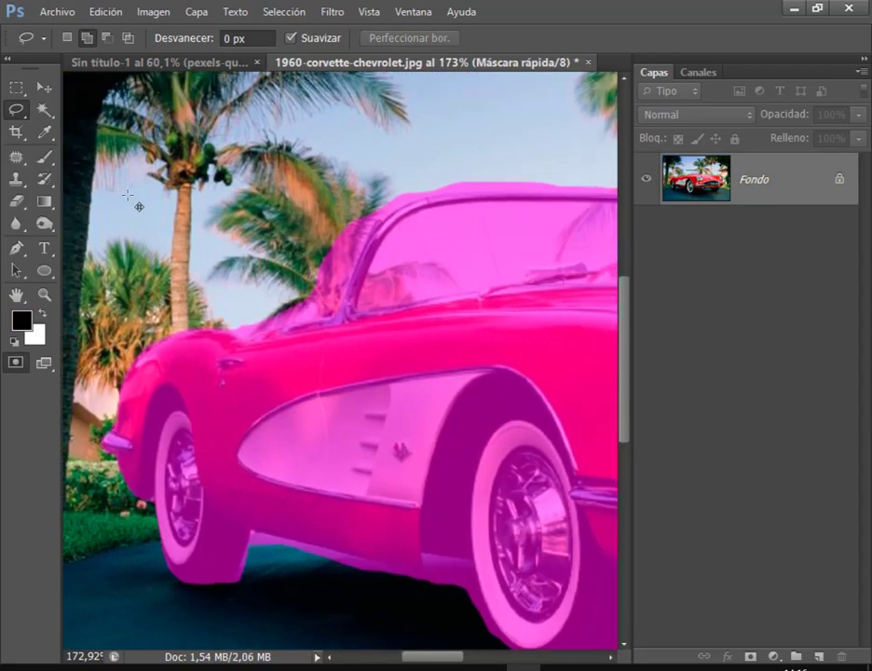
scroll(339, 480, "down", 3)
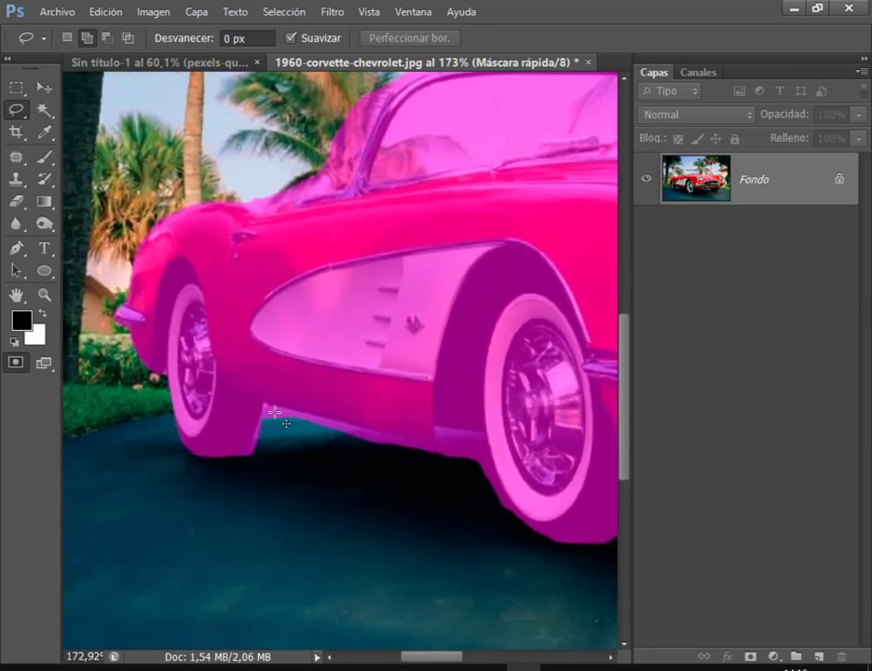
left_click_drag(275, 412, 253, 410)
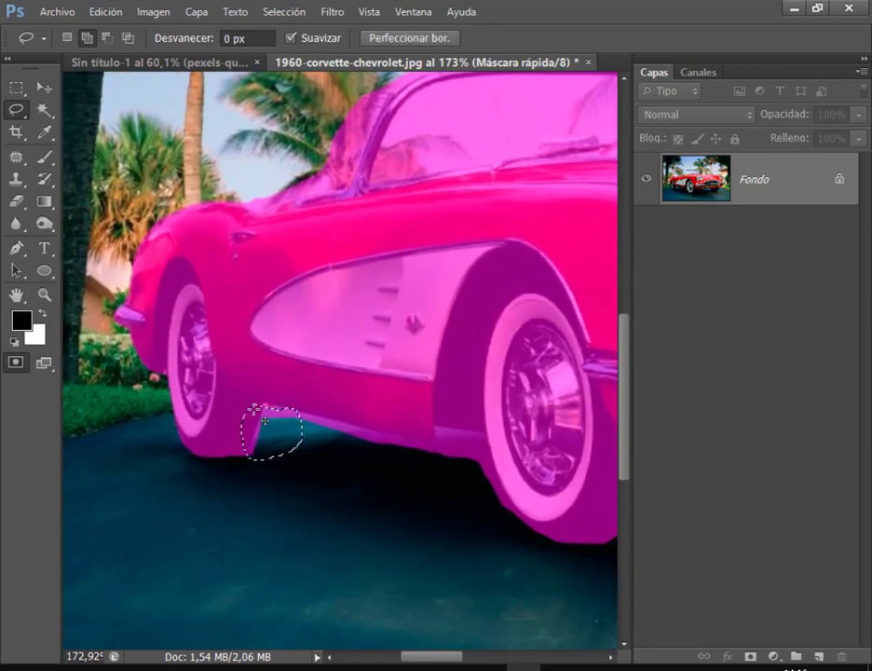
mouse_move(420, 445)
left_mouse_down()
mouse_move(504, 503)
mouse_move(331, 522)
left_mouse_up()
key("q")
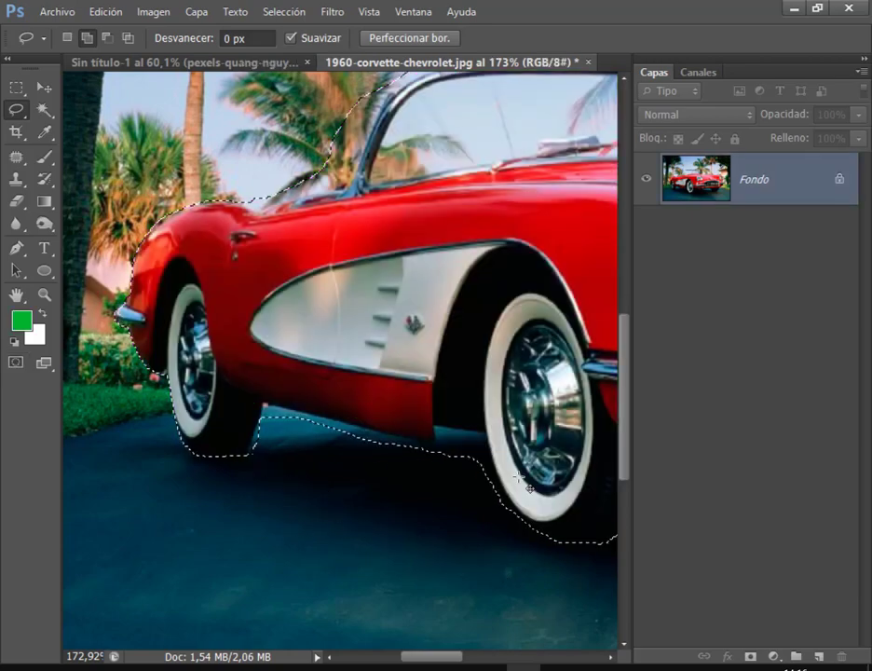
key("q")
key("q")
Step: Adjust the selection around the windshield and return to the plain selection outline
scroll(352, 197, "up", 3)
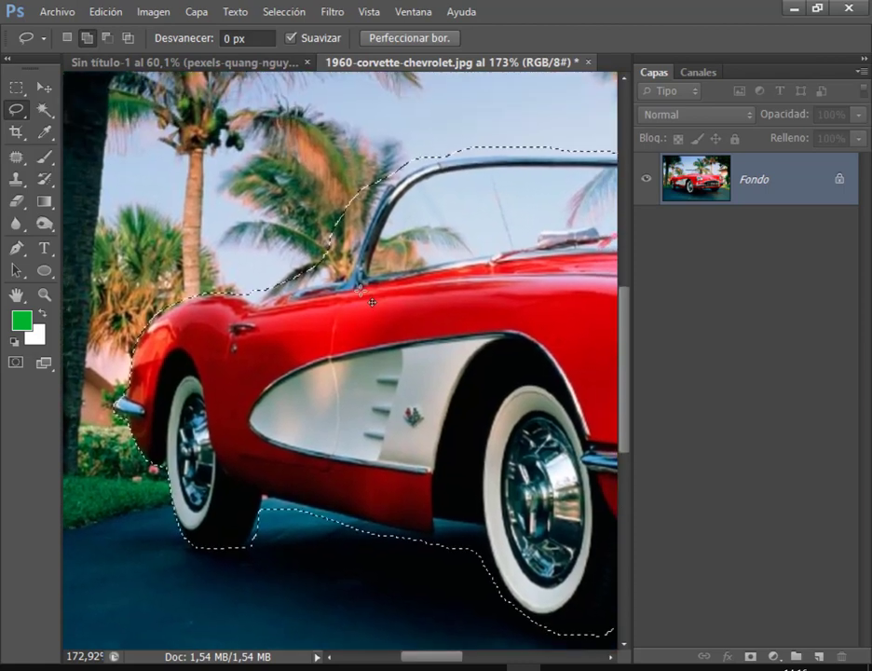
key("q")
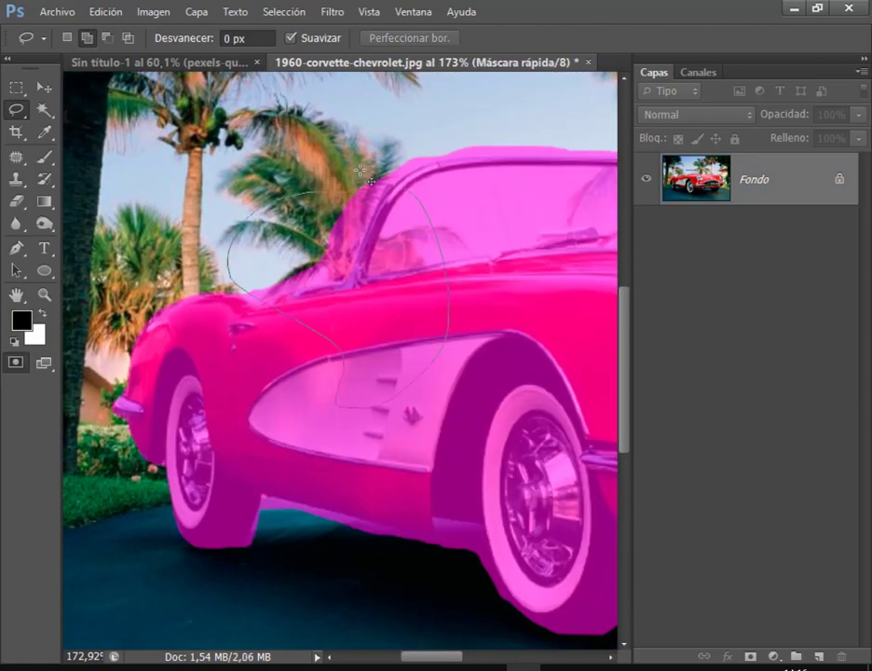
left_click_drag(233, 289, 341, 408)
key("q")
key("q")
key("q")
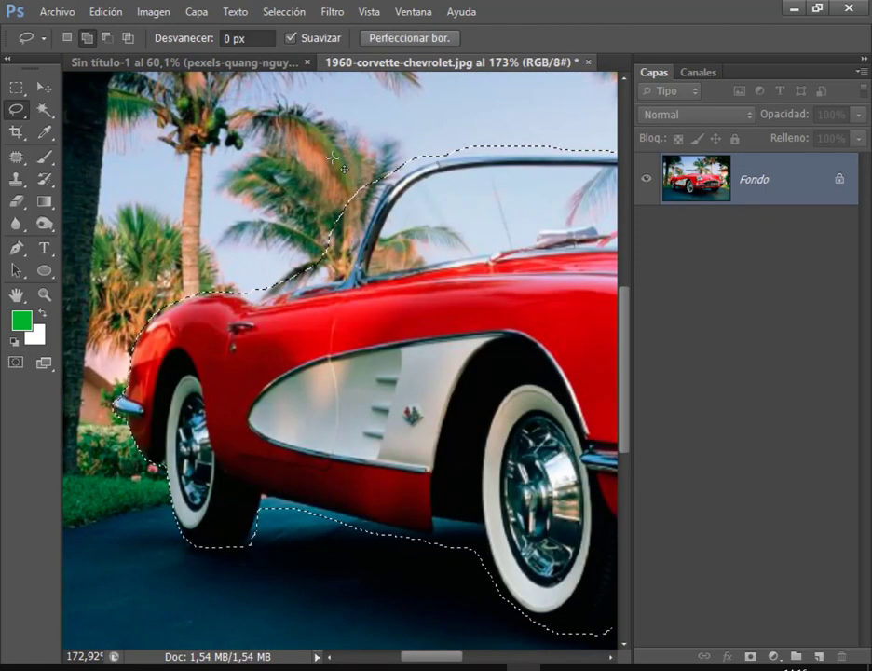
key("q")
key("q")
key("q")
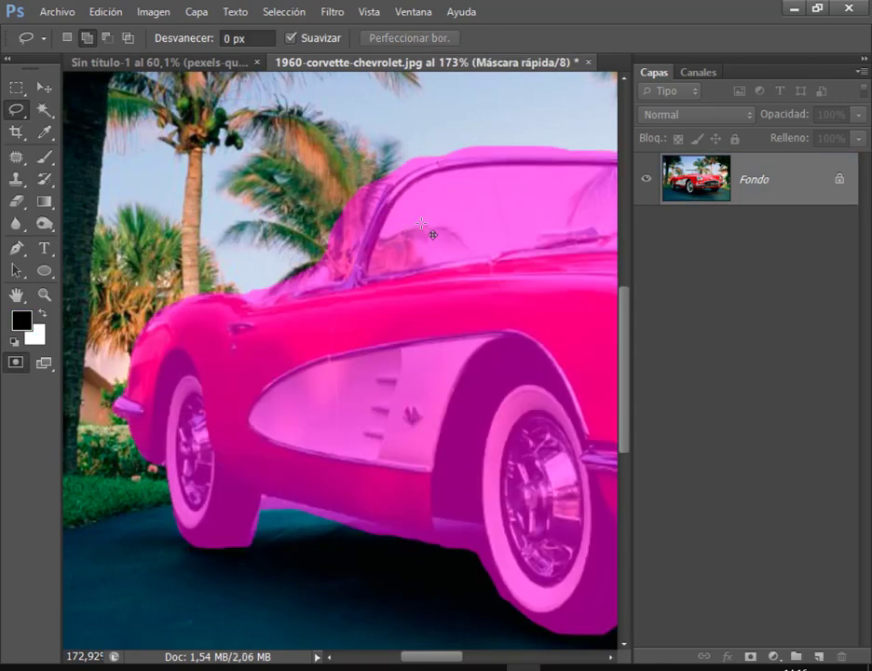
key("q")
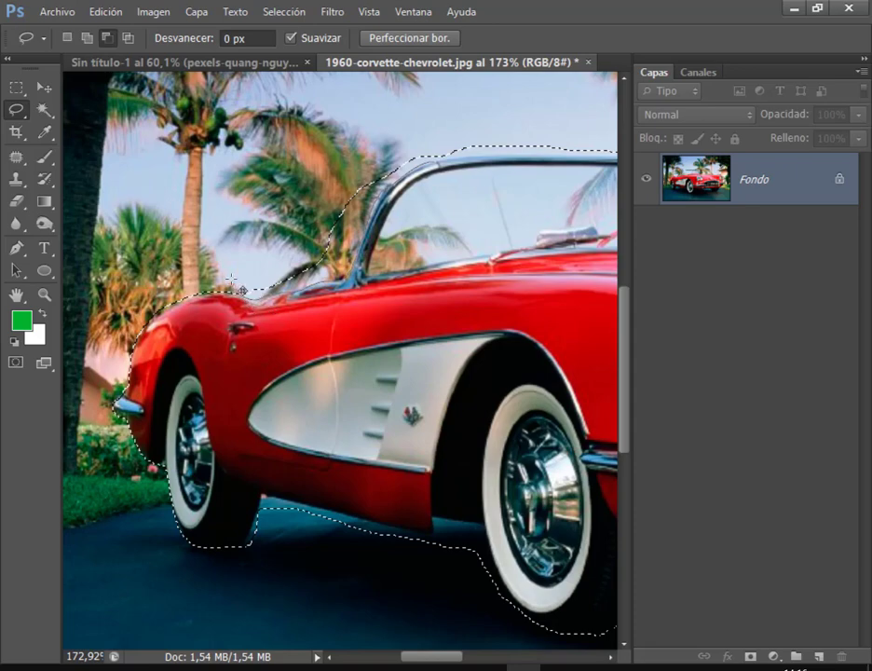
Step: Add the windshield's top edge and top-left corner to the car selection
left_click_drag(500, 279, 232, 269)
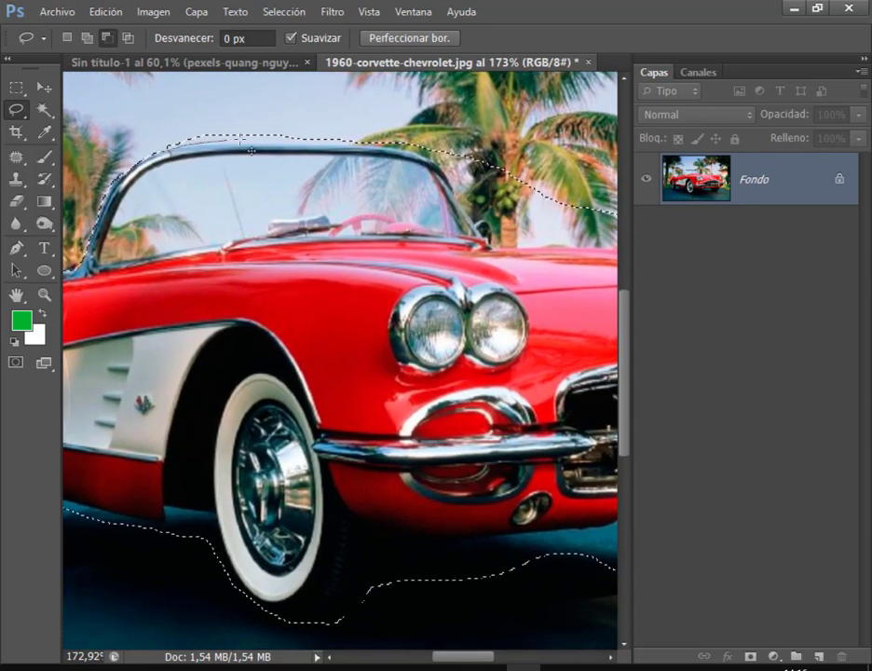
left_click_drag(313, 146, 227, 155)
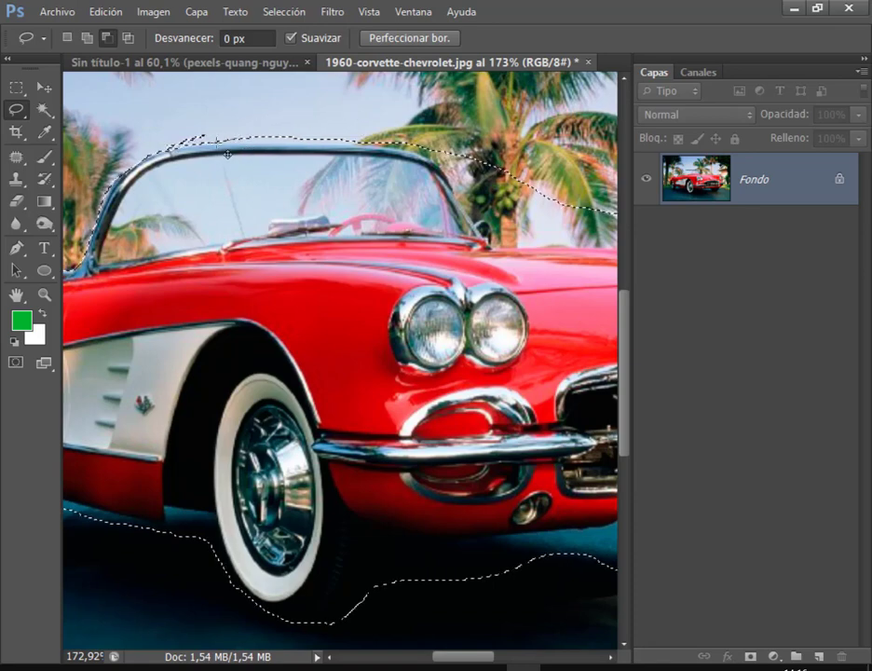
left_click_drag(155, 124, 238, 153)
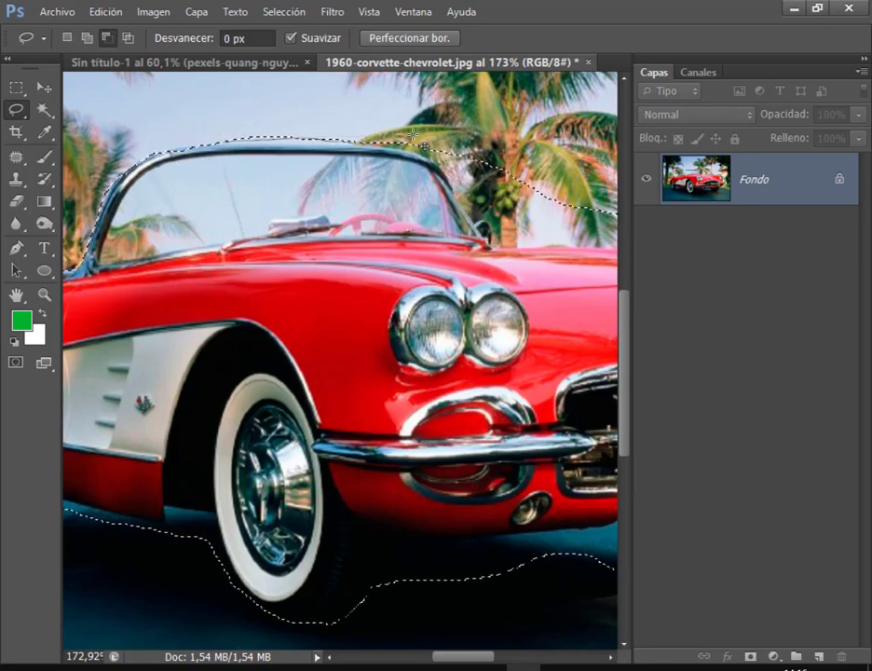
left_click_drag(413, 136, 168, 104)
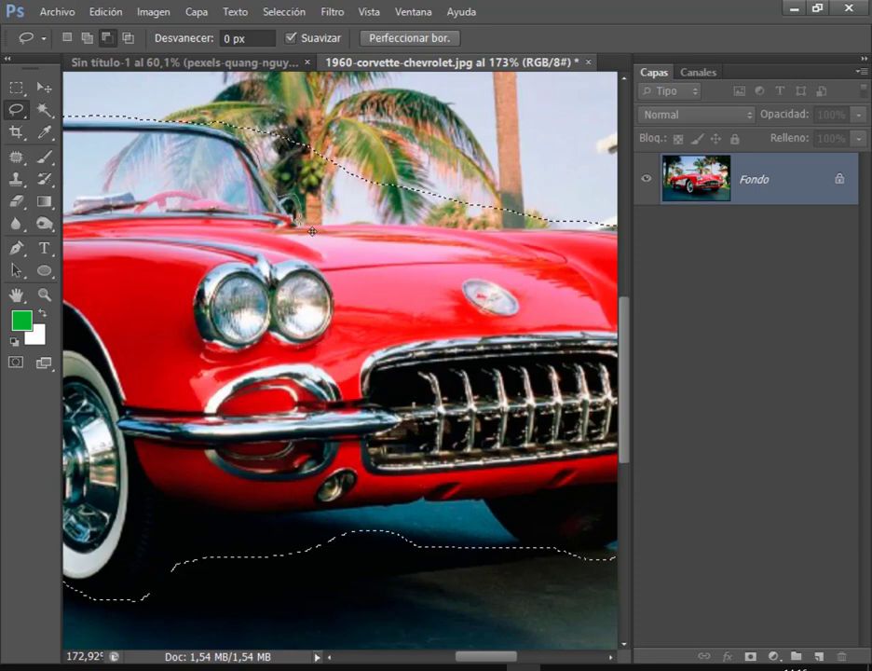
Step: Add the hood and front end to the selection, check in Quick Mask, and zoom out to fit
left_click_drag(336, 220, 429, 224)
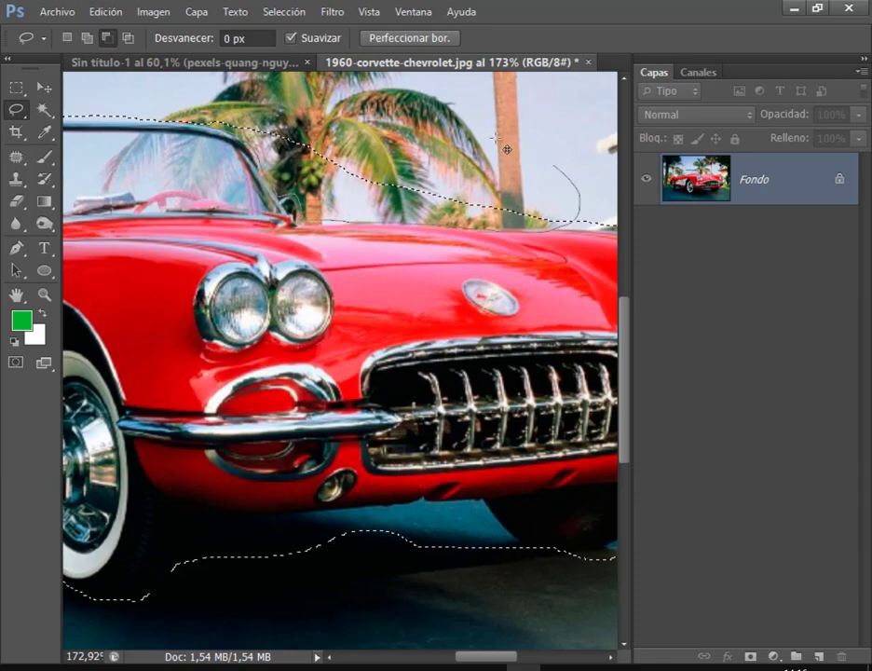
left_click_drag(532, 242, 150, 89)
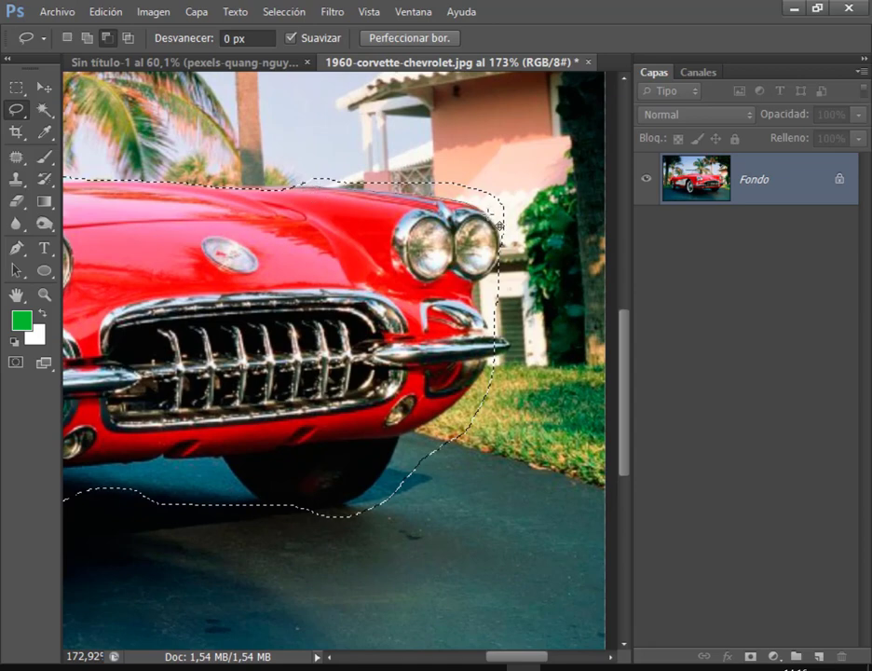
key("q")
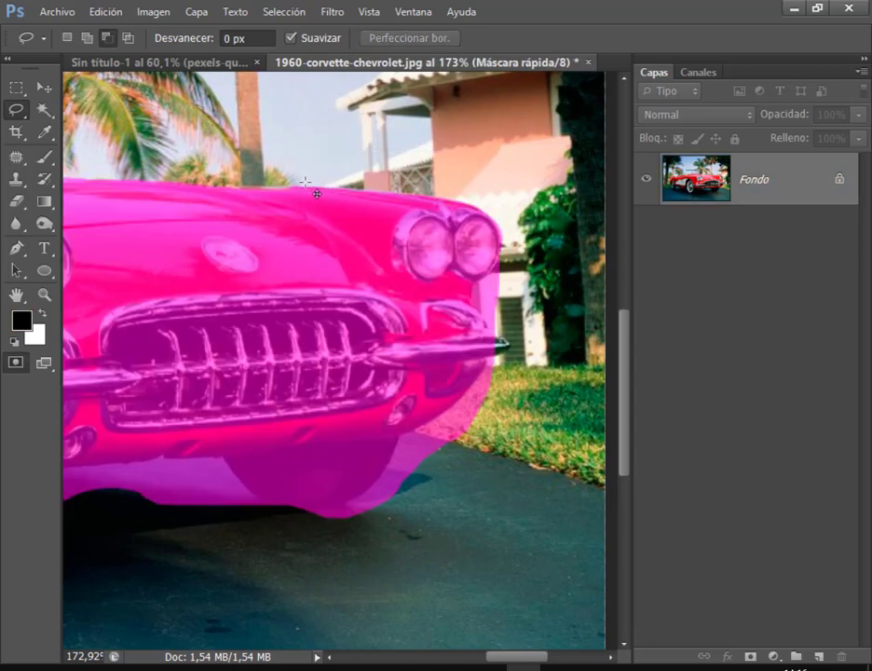
key("q")
scroll(465, 233, "down", 1)
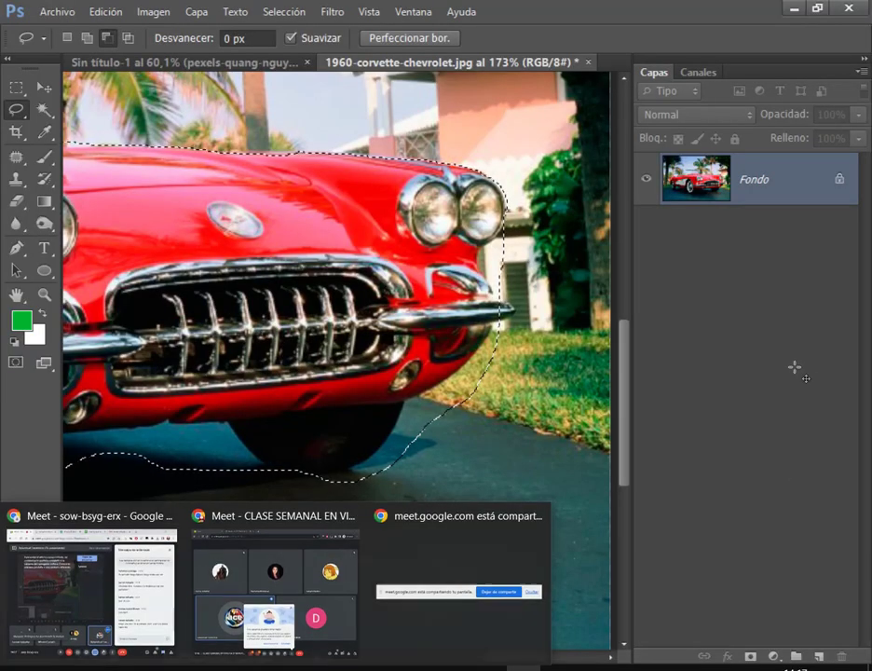
key("ctrl+minus")
key("ctrl+minus")
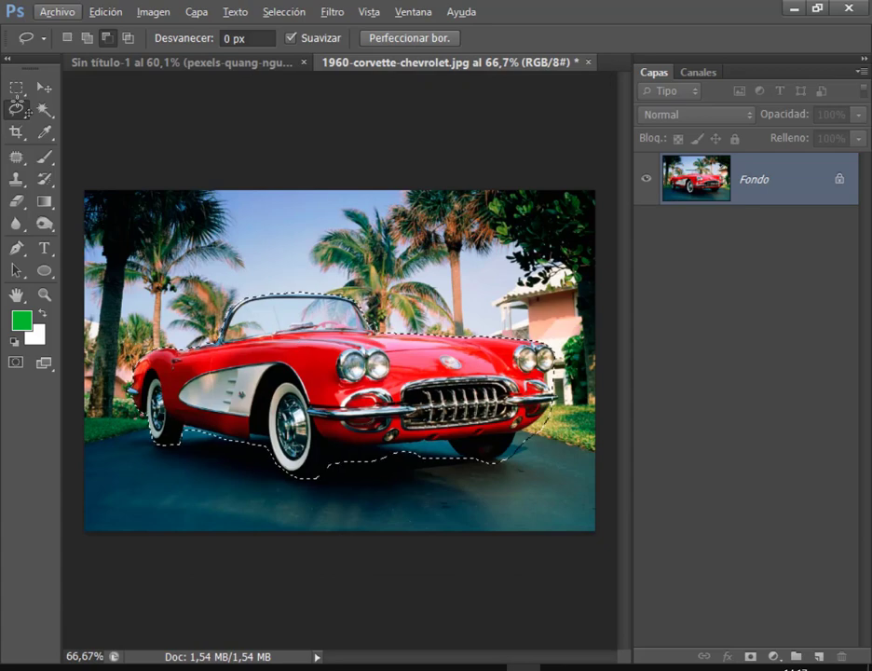
Step: Add a layer mask from the car selection, leaving the Corvette on transparency, then minimize Photoshop
left_click(44, 88)
left_click(8, 58)
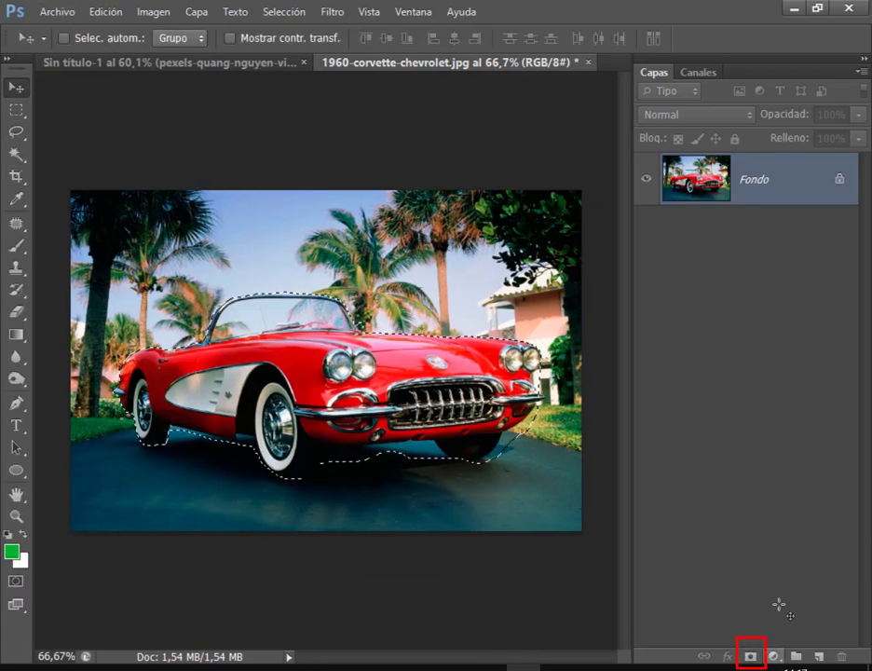
left_click(750, 657)
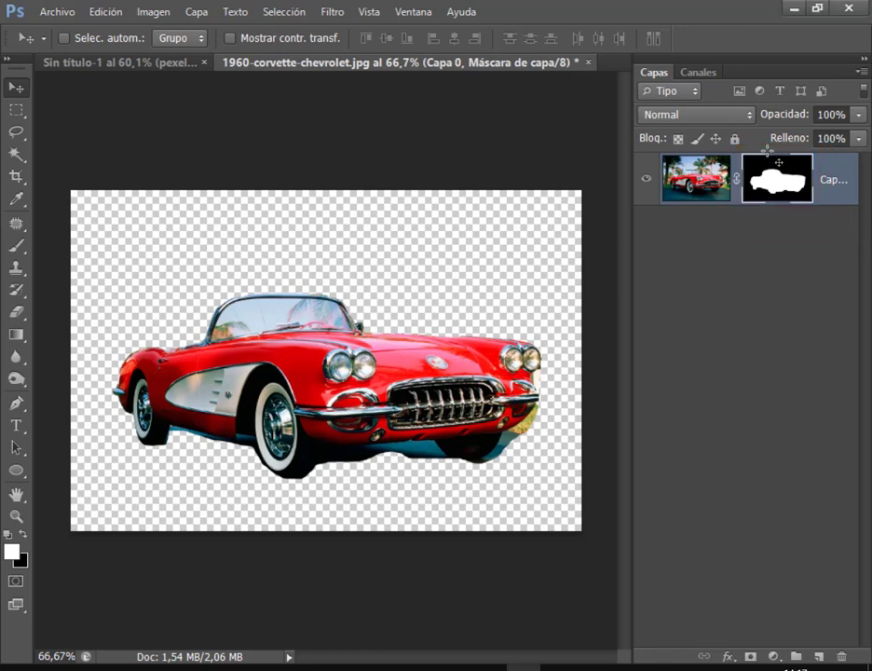
left_click(793, 10)
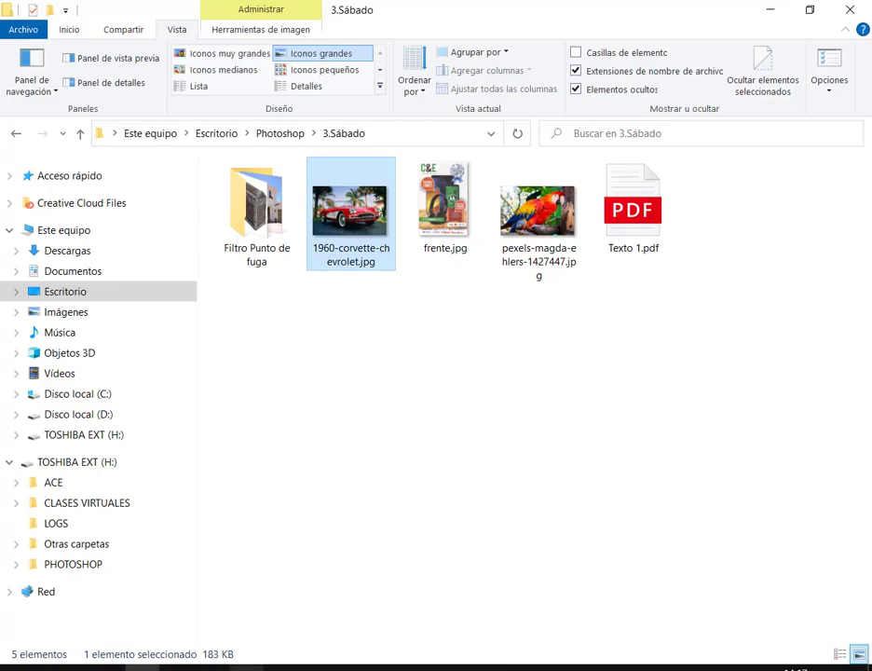
Step: Bring the Google Meet call window with its chat messages to the front
left_click(105, 582)
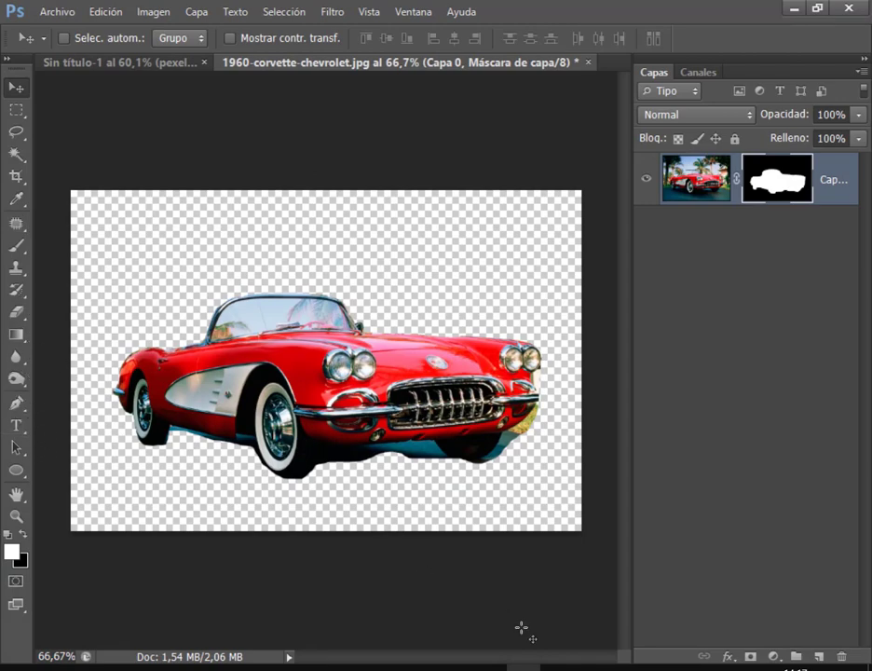
left_click(159, 633)
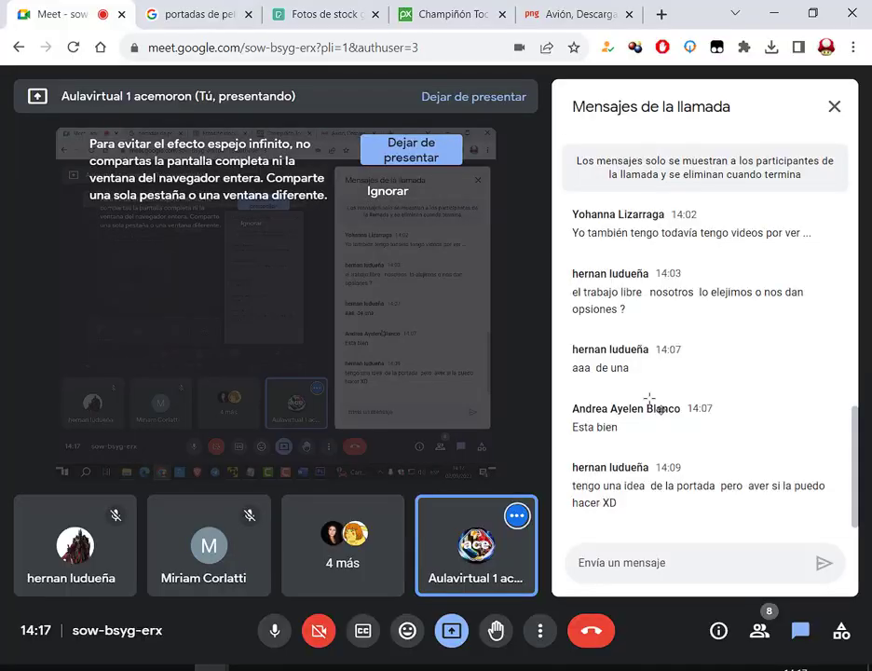